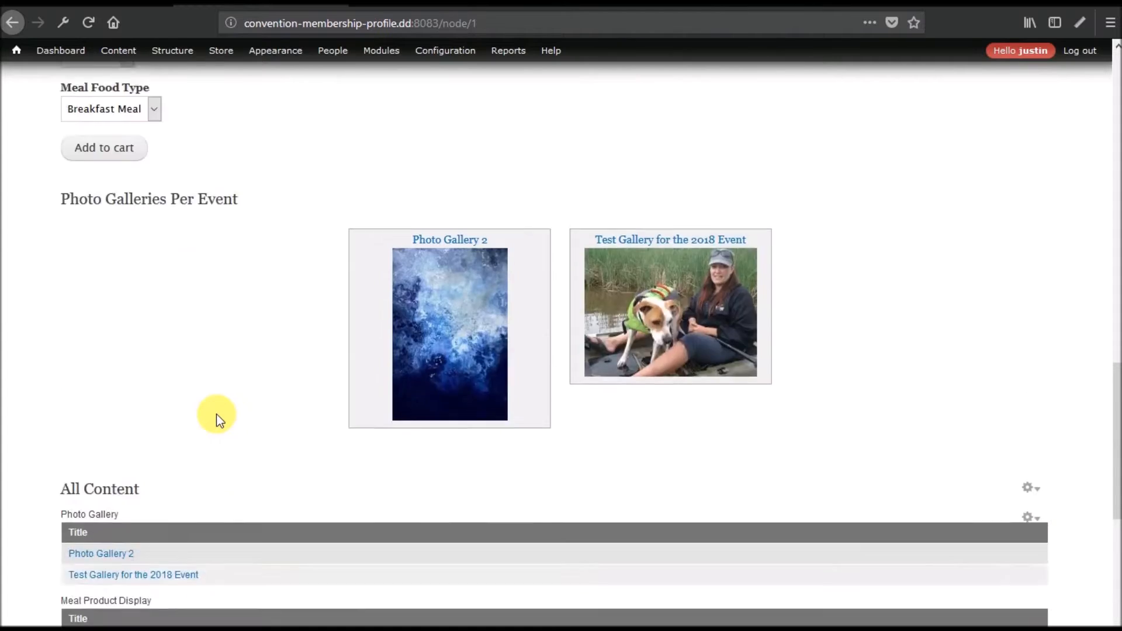
pyautogui.scroll(5, 216, 414)
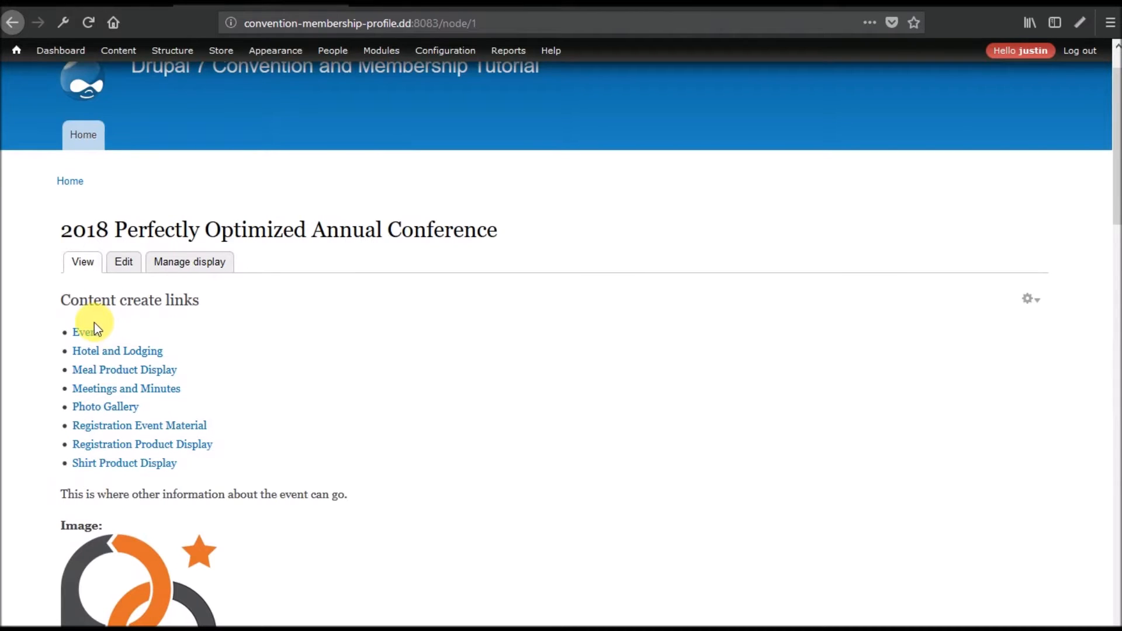
# Open the conference event's edit form and scroll to its reference fields.
pyautogui.moveTo(62, 233); pyautogui.dragTo(494, 250)
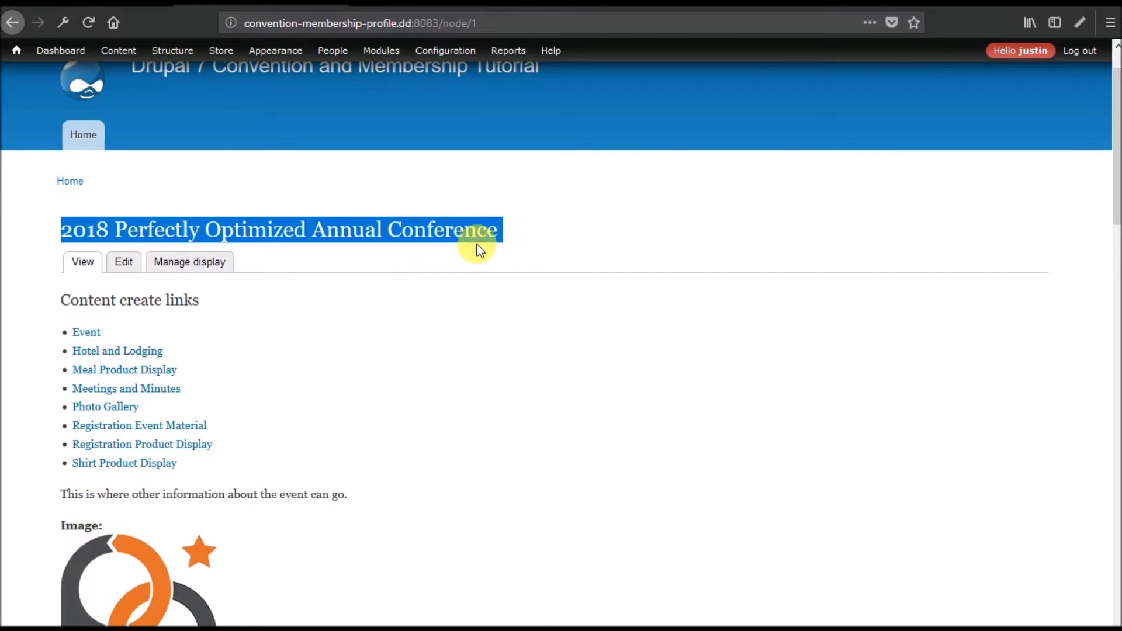
pyautogui.click(125, 262)
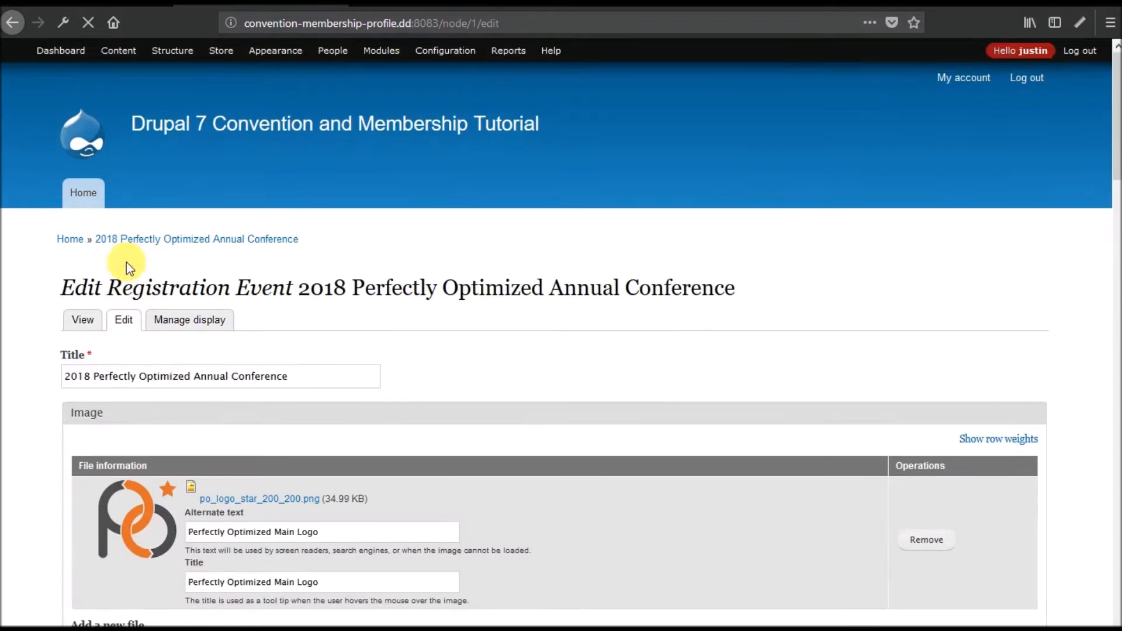
pyautogui.scroll(-15, 286, 365)
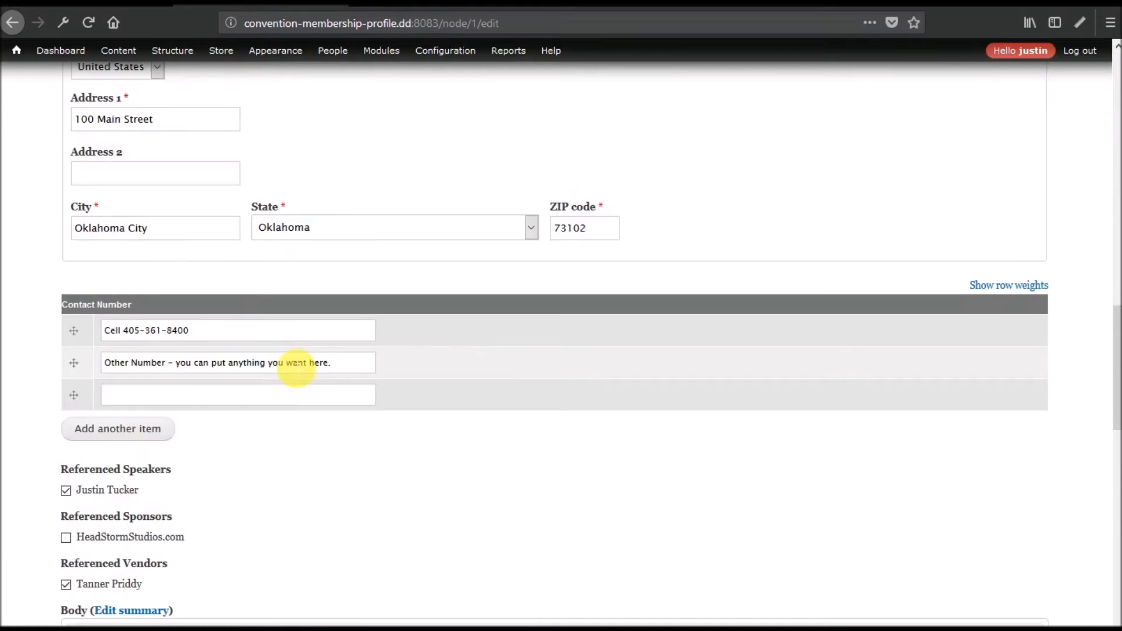
pyautogui.scroll(-5, 292, 366)
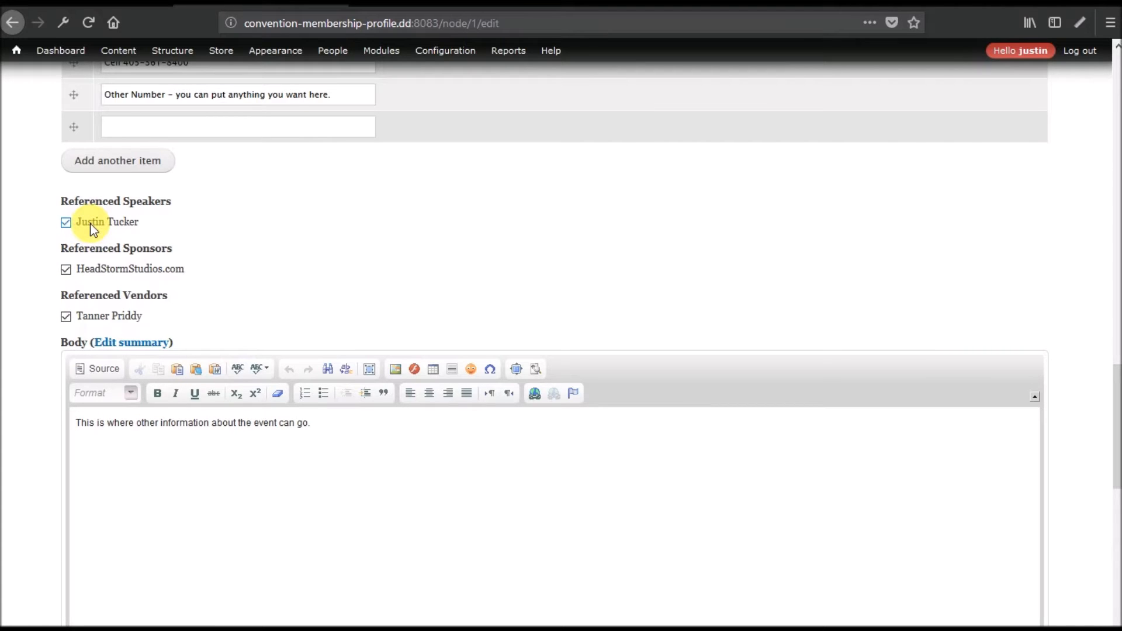
# Uncheck the referenced speaker, the HeadStormStudios.com sponsor and the vendor, then view the event again.
pyautogui.click(109, 220)
pyautogui.click(75, 268)
pyautogui.click(87, 318)
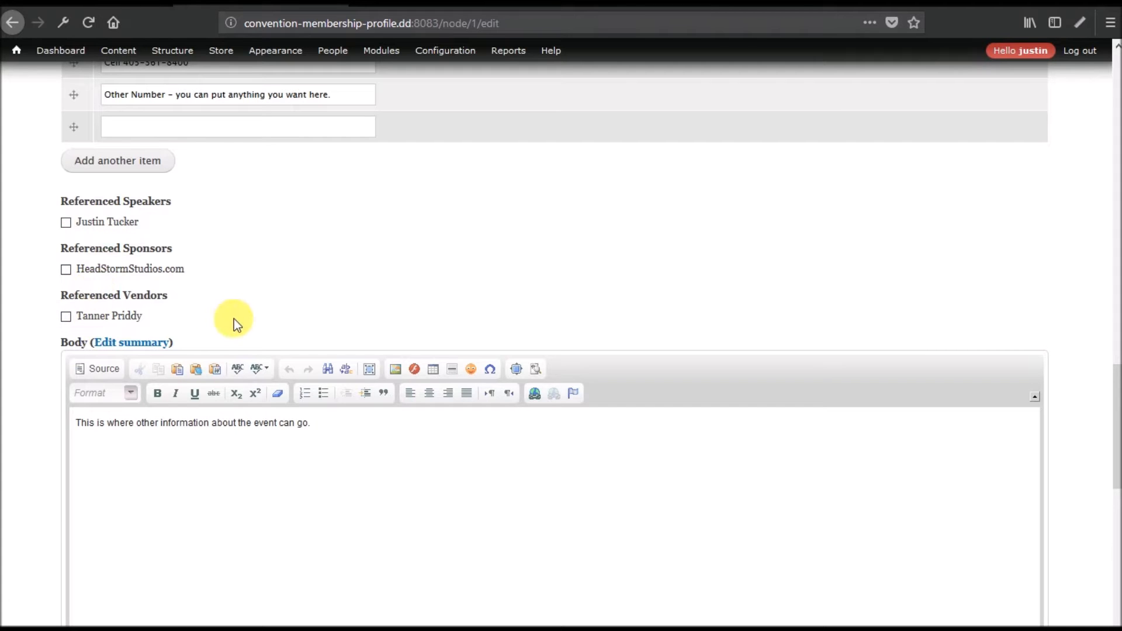
pyautogui.scroll(15, 234, 313)
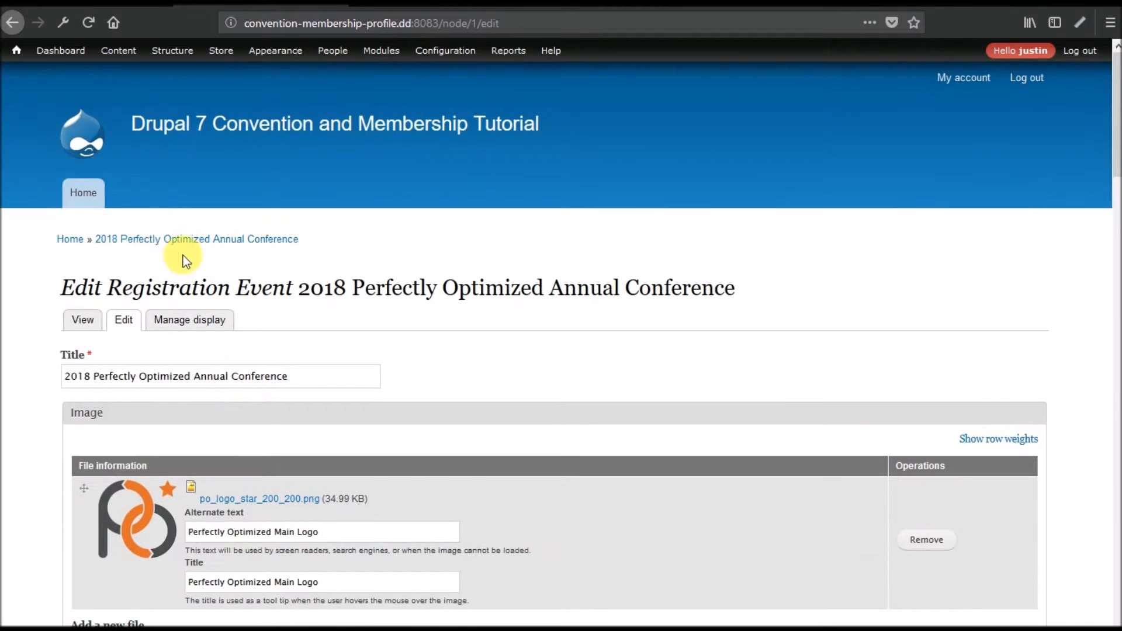
pyautogui.click(85, 319)
pyautogui.scroll(-8, 280, 383)
pyautogui.scroll(-3, 281, 384)
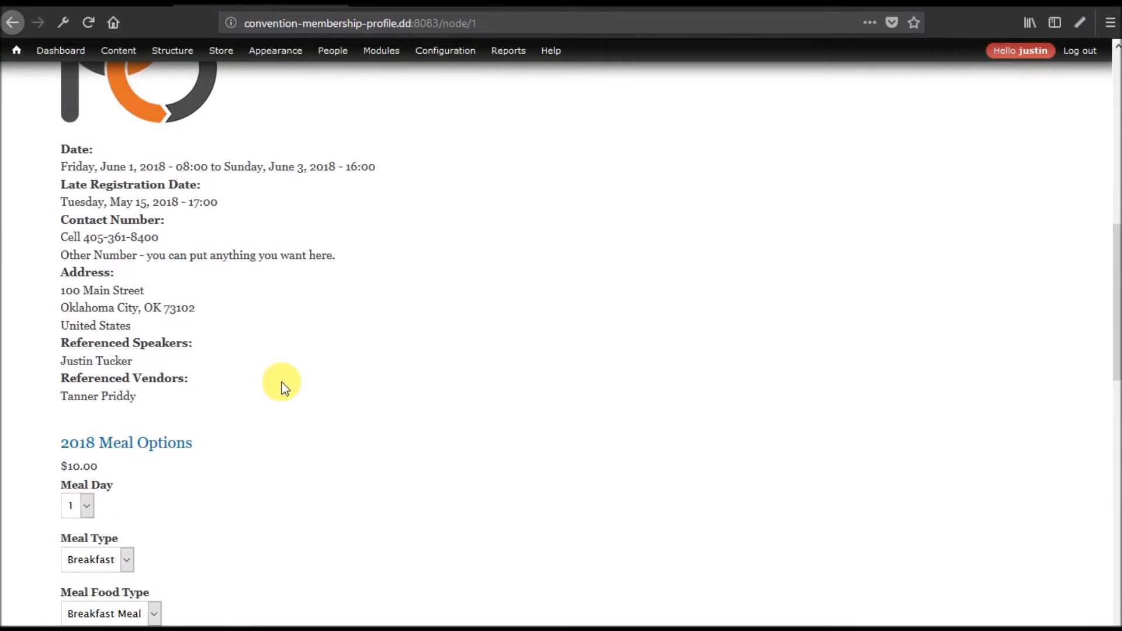
pyautogui.scroll(-12, 281, 383)
pyautogui.scroll(10, 281, 382)
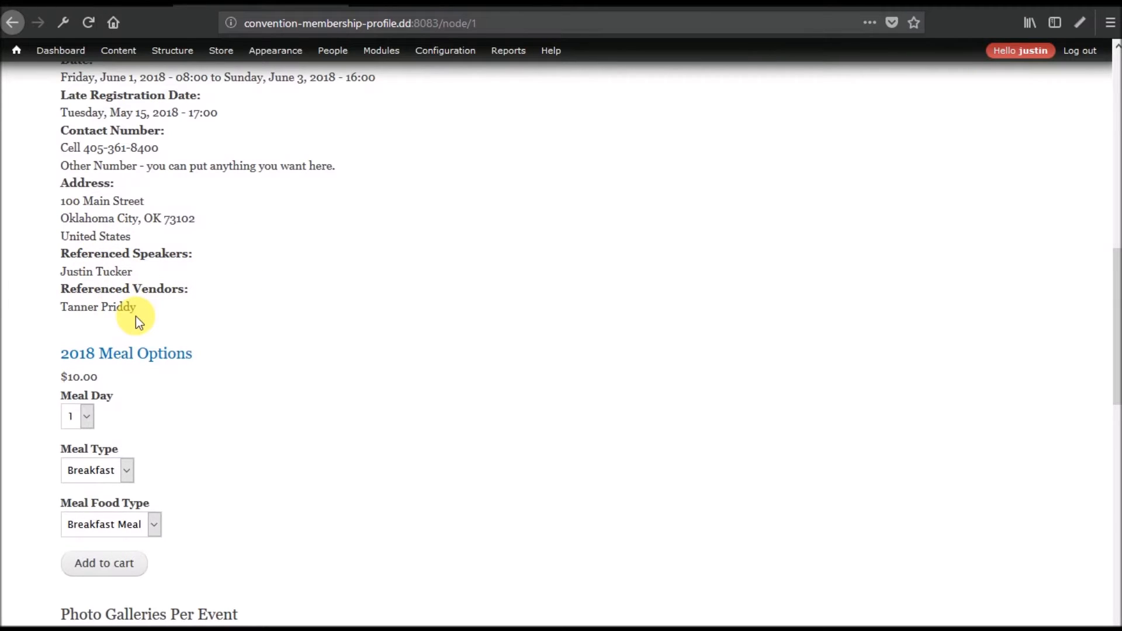
pyautogui.moveTo(53, 255); pyautogui.dragTo(160, 318)
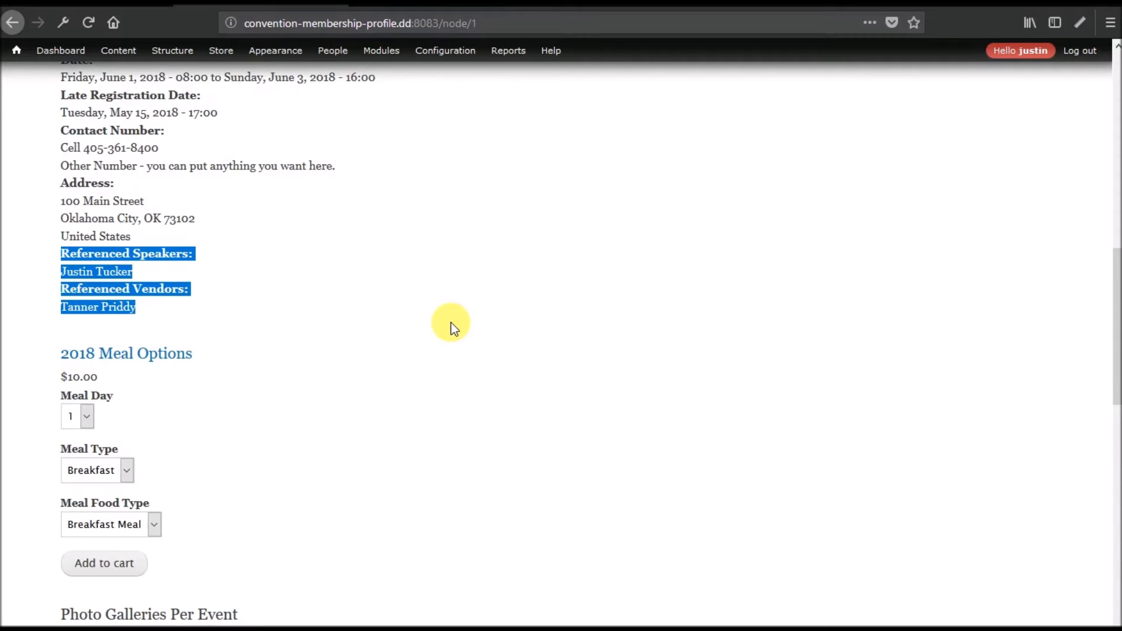
pyautogui.click(158, 270)
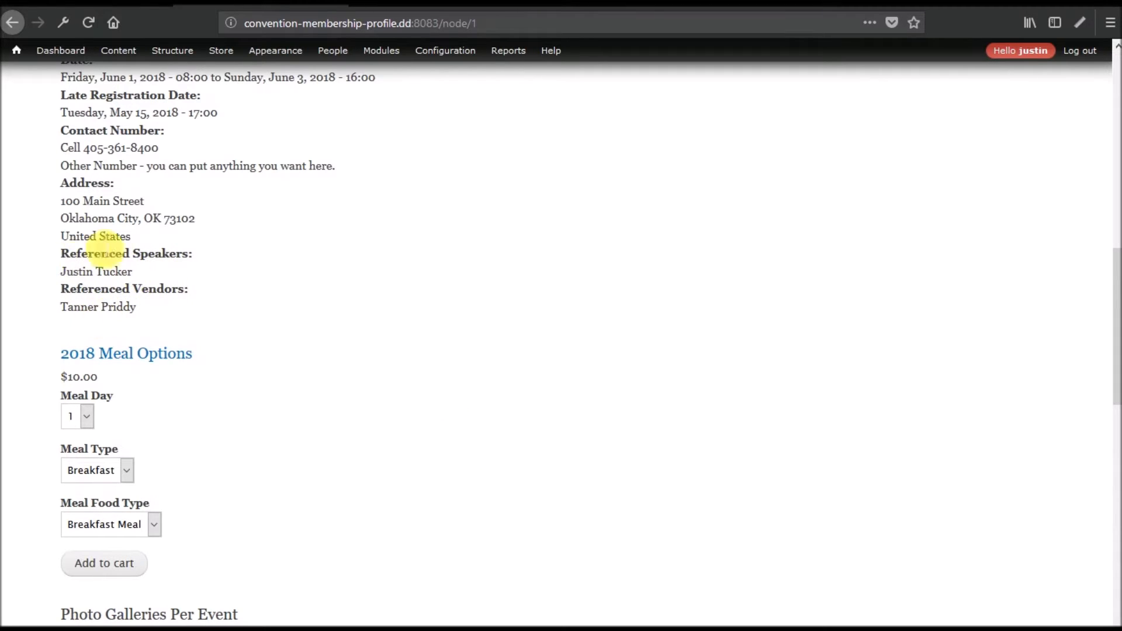
pyautogui.scroll(-8, 234, 311)
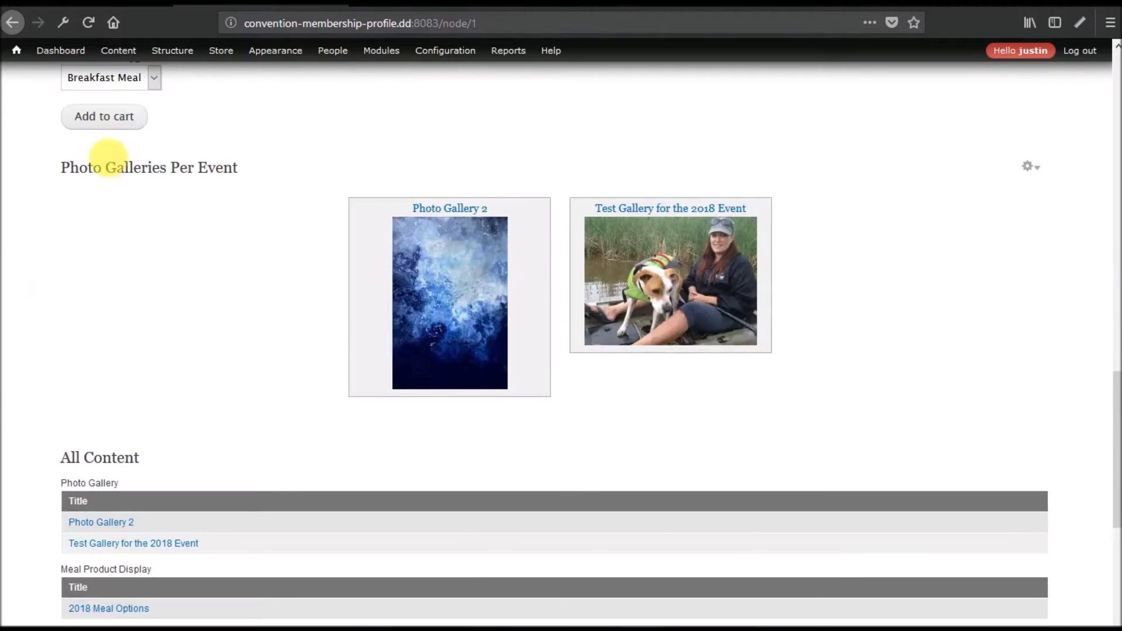
pyautogui.scroll(3, 176, 283)
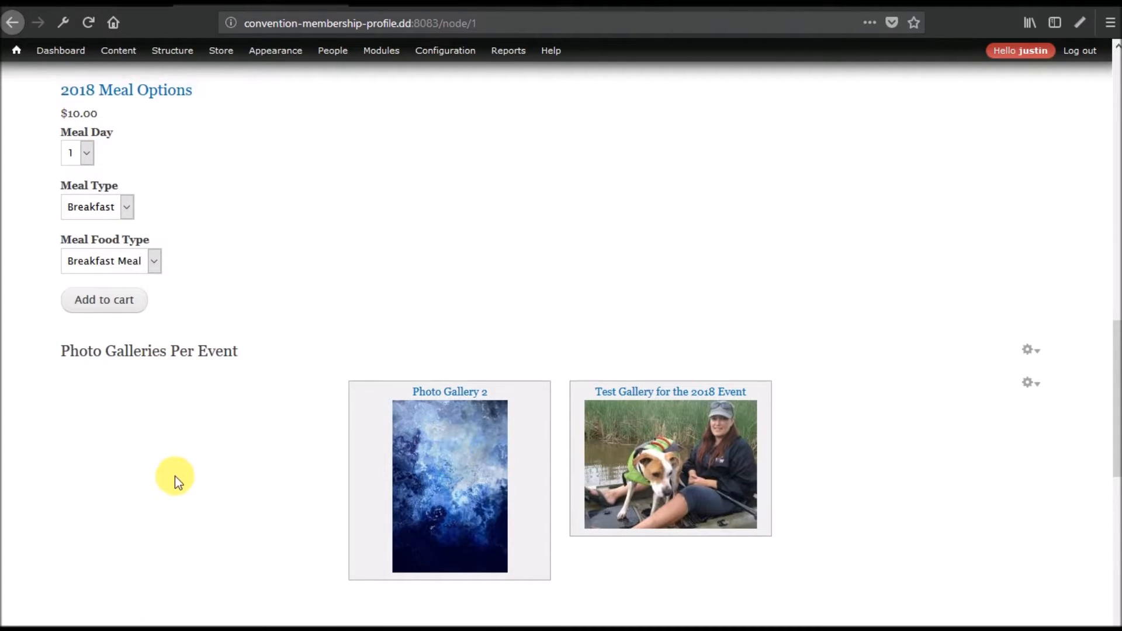
pyautogui.scroll(1, 174, 476)
pyautogui.scroll(-7, 175, 475)
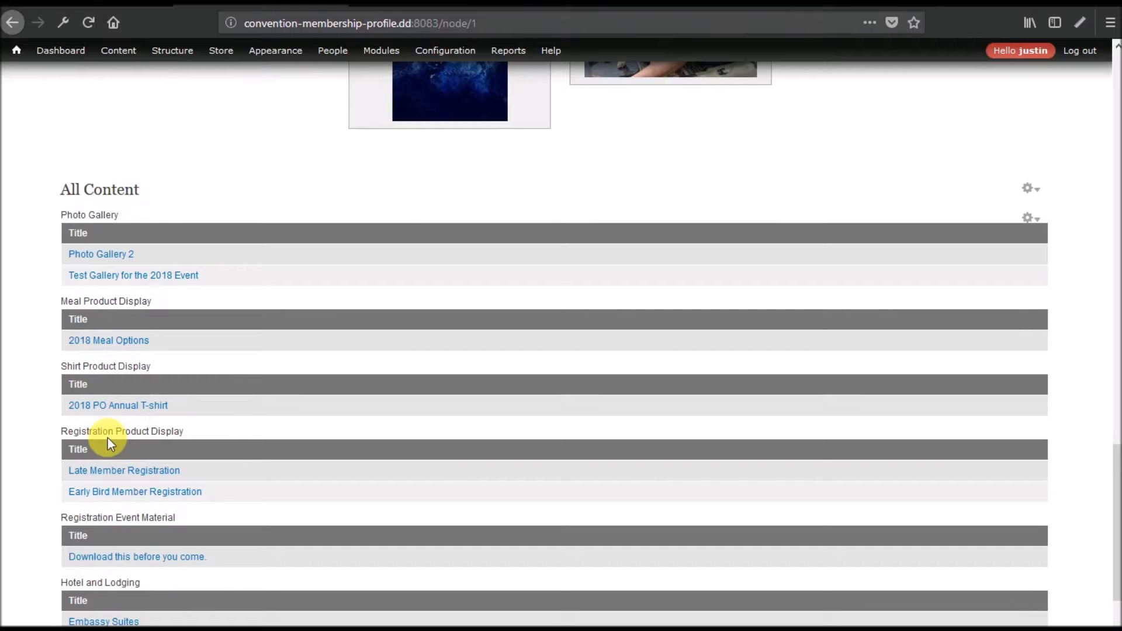
pyautogui.scroll(10, 293, 496)
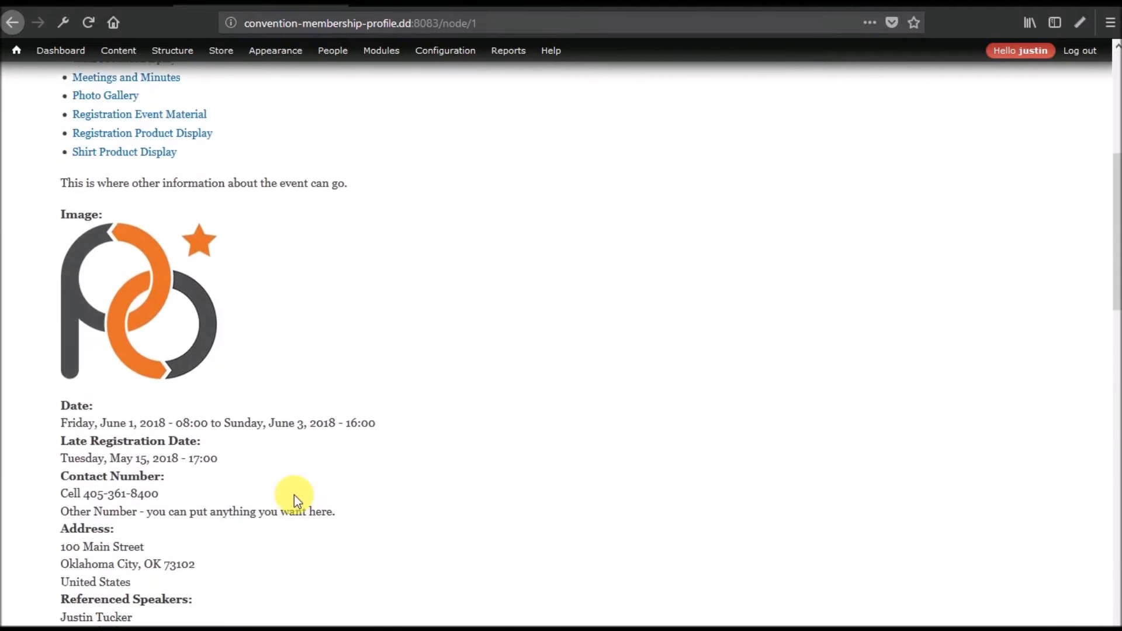
pyautogui.scroll(-6, 293, 496)
pyautogui.scroll(-10, 294, 495)
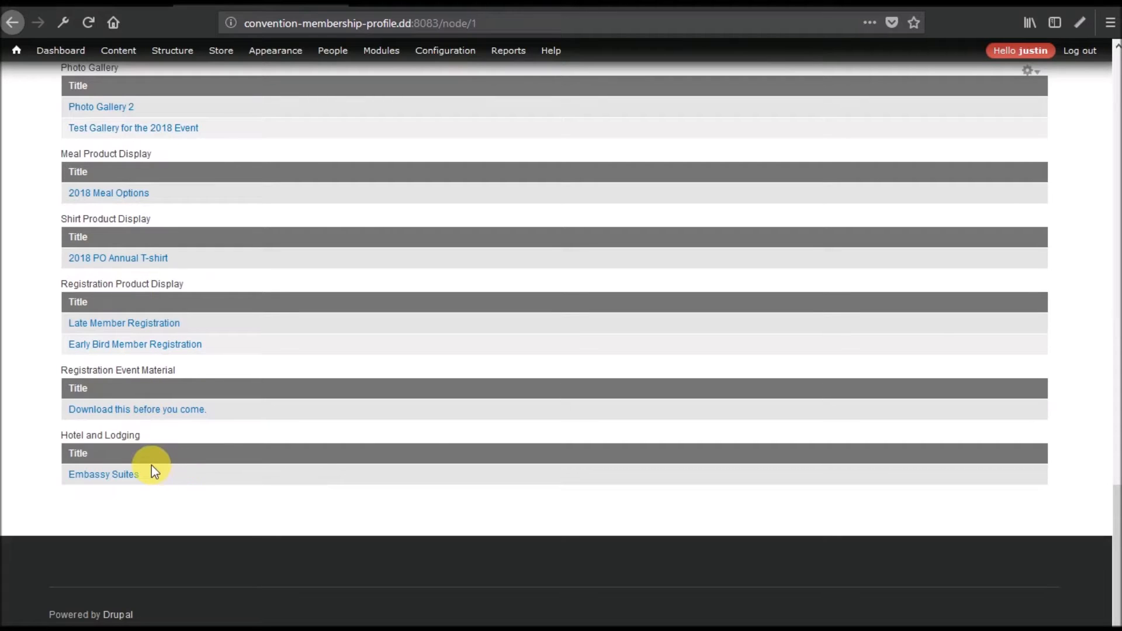
pyautogui.scroll(5, 427, 456)
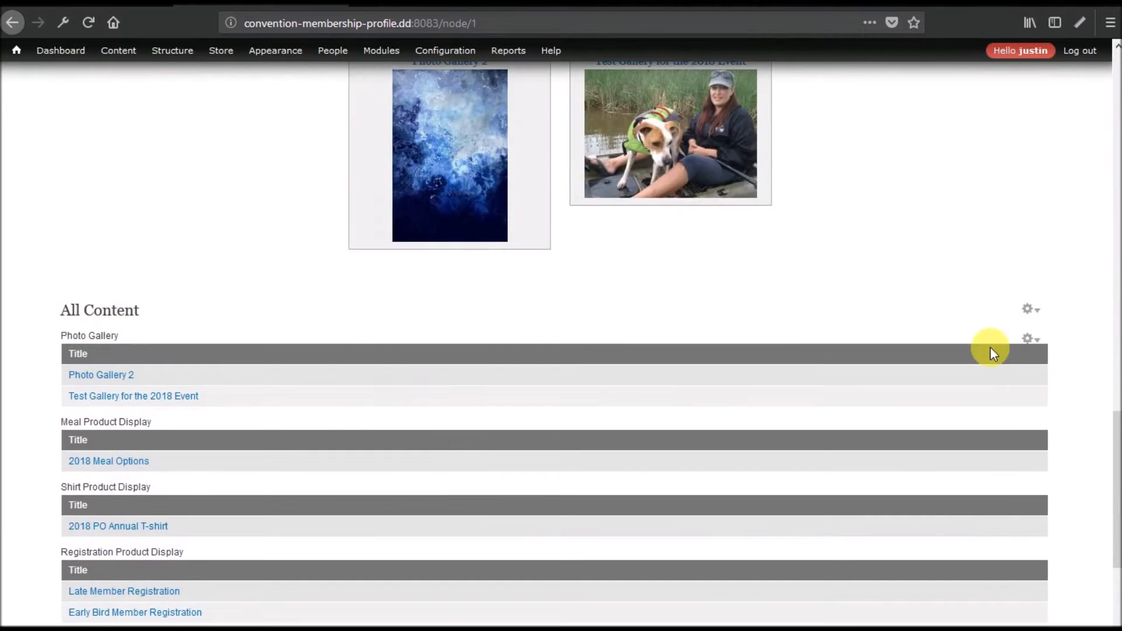
# Open the All Content view for editing and preview it with contextual filter 1.
pyautogui.click(1038, 339)
pyautogui.click(1006, 359)
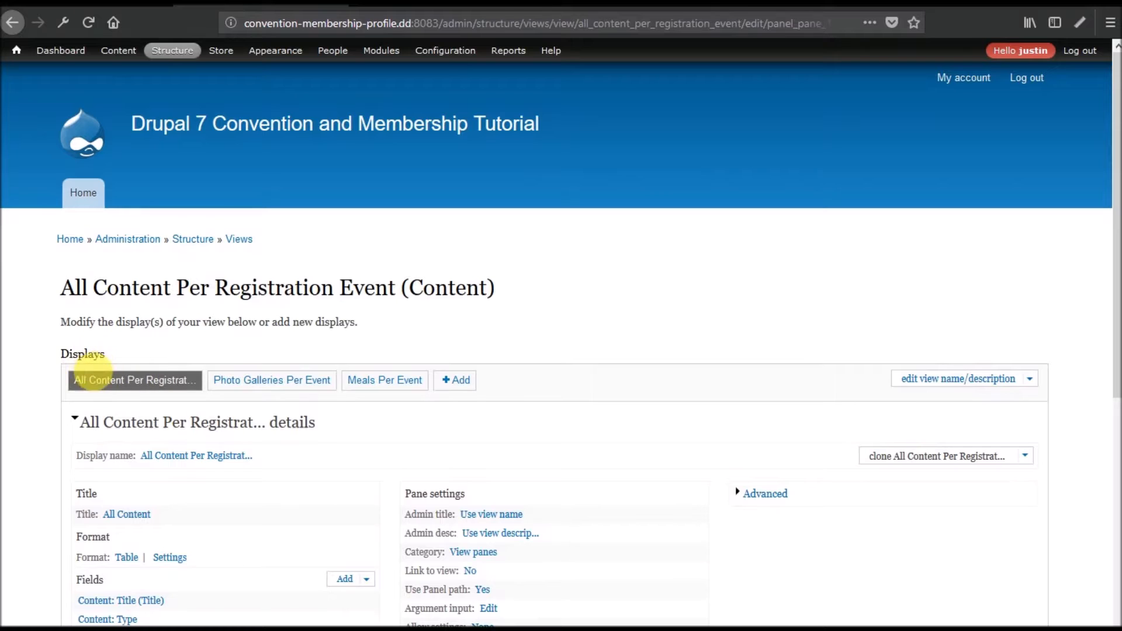
pyautogui.scroll(-6, 268, 376)
pyautogui.click(388, 431)
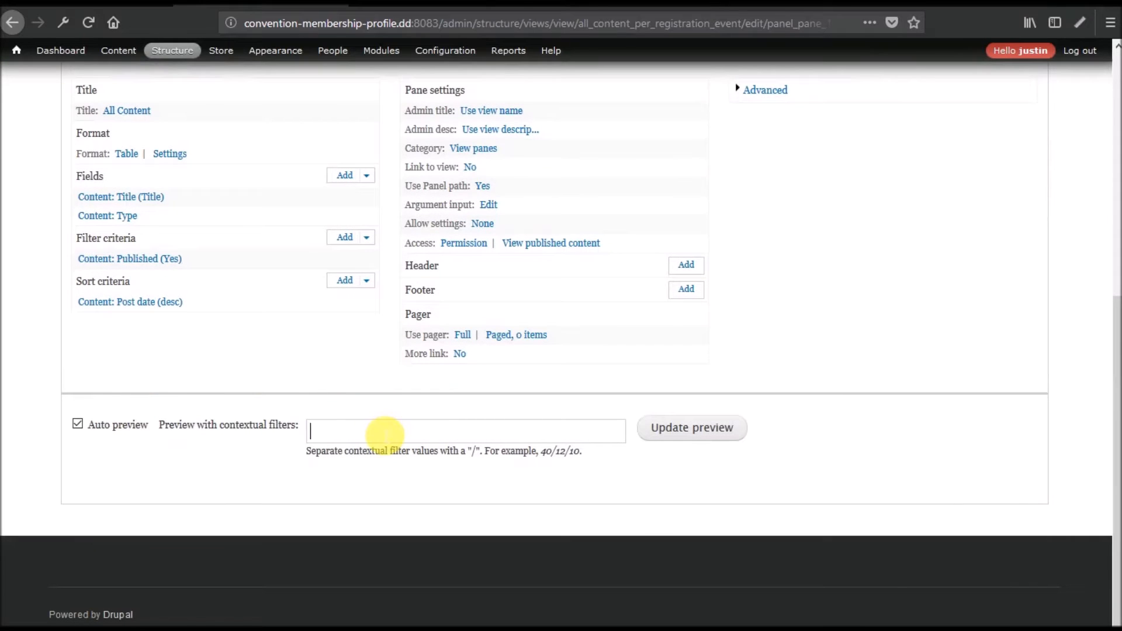
pyautogui.write('1')
pyautogui.click(701, 431)
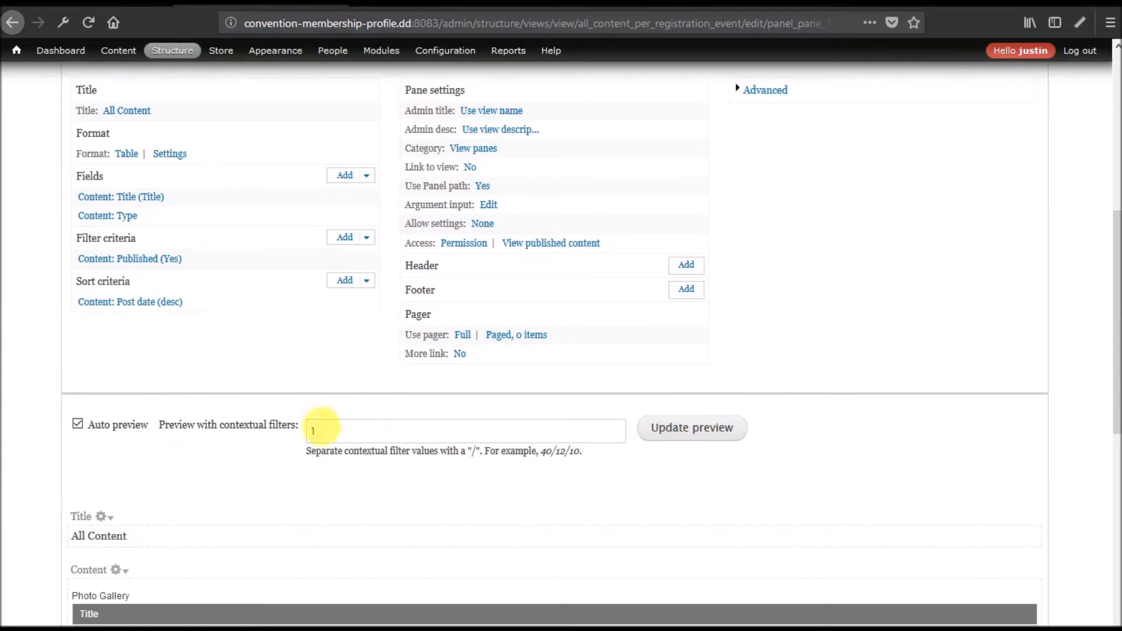
pyautogui.doubleClick(313, 431)
pyautogui.scroll(-5, 239, 459)
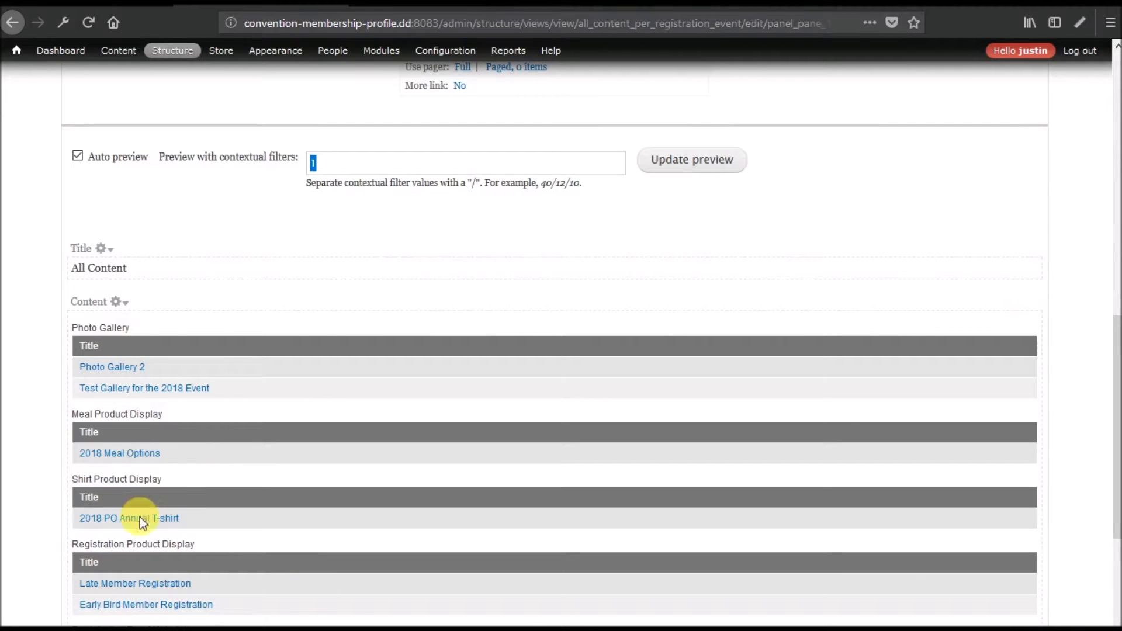
# Review the Photo Gallery, Meal Product Display and Shirt Product Display preview results, then open Meals Per Event.
pyautogui.moveTo(71, 328); pyautogui.dragTo(130, 328)
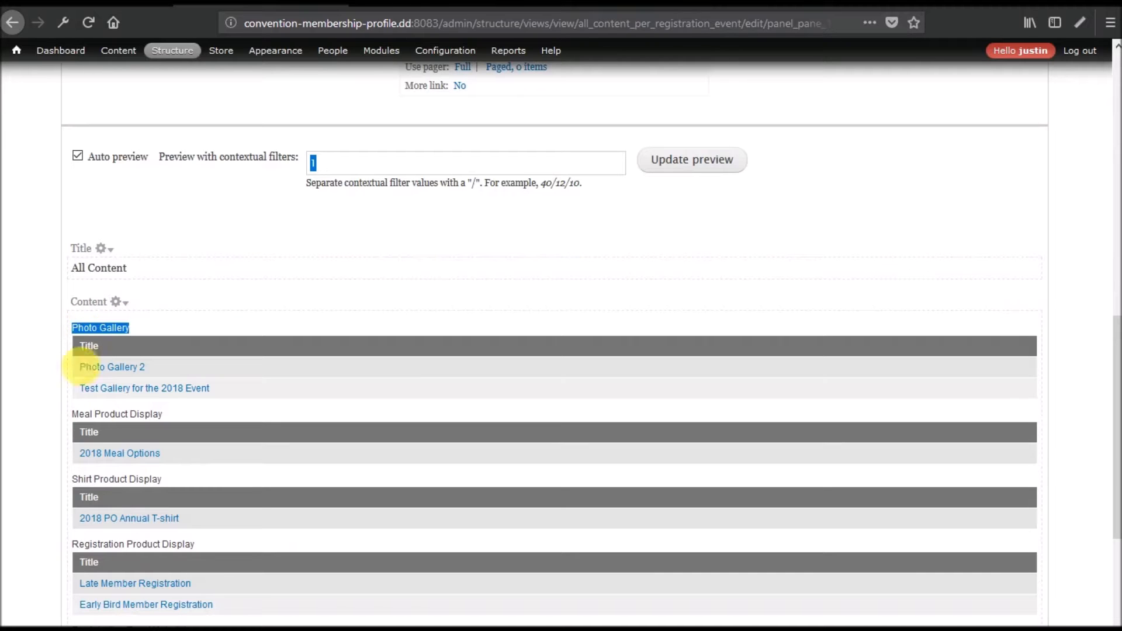
pyautogui.doubleClick(106, 416)
pyautogui.doubleClick(110, 481)
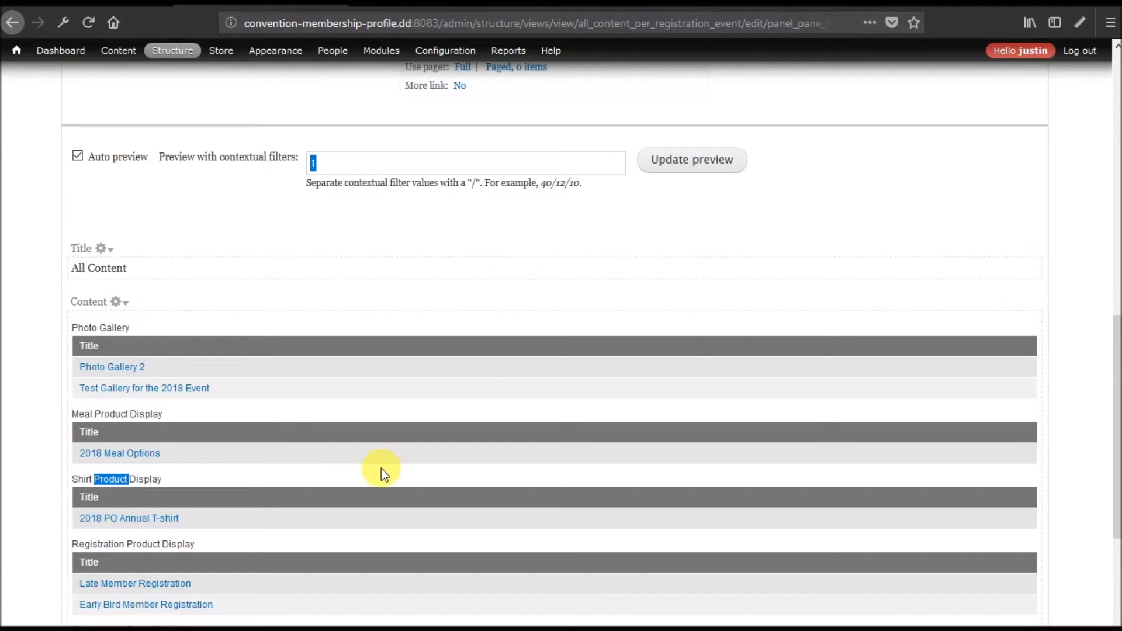
pyautogui.scroll(15, 381, 468)
pyautogui.click(384, 384)
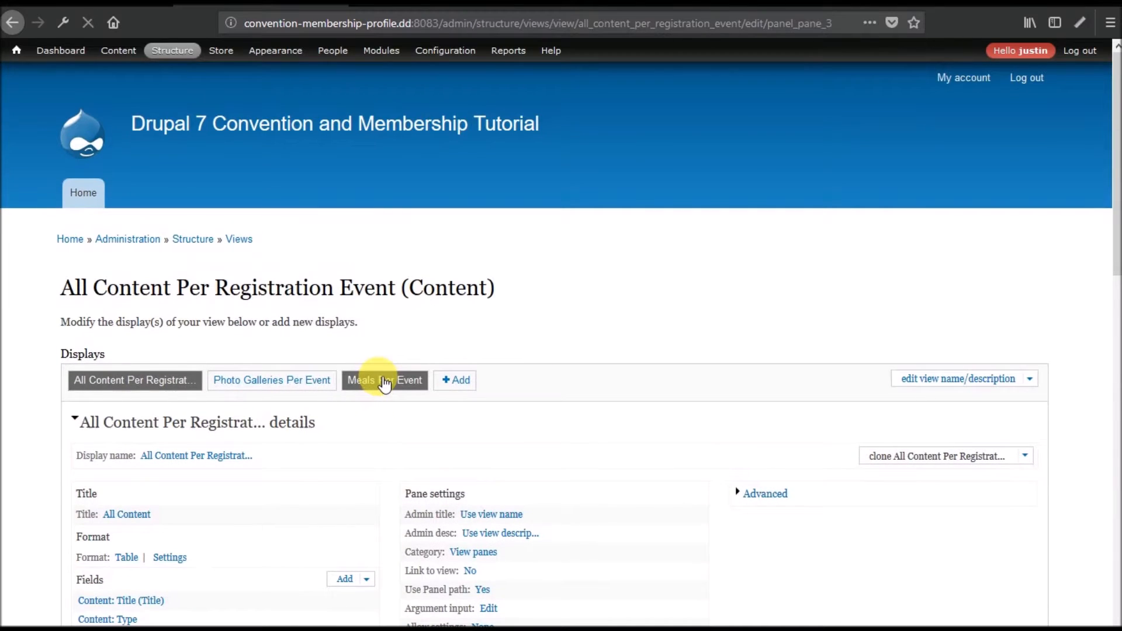
# Clone the Meals Per Event display from its Advanced settings.
pyautogui.scroll(-5, 775, 289)
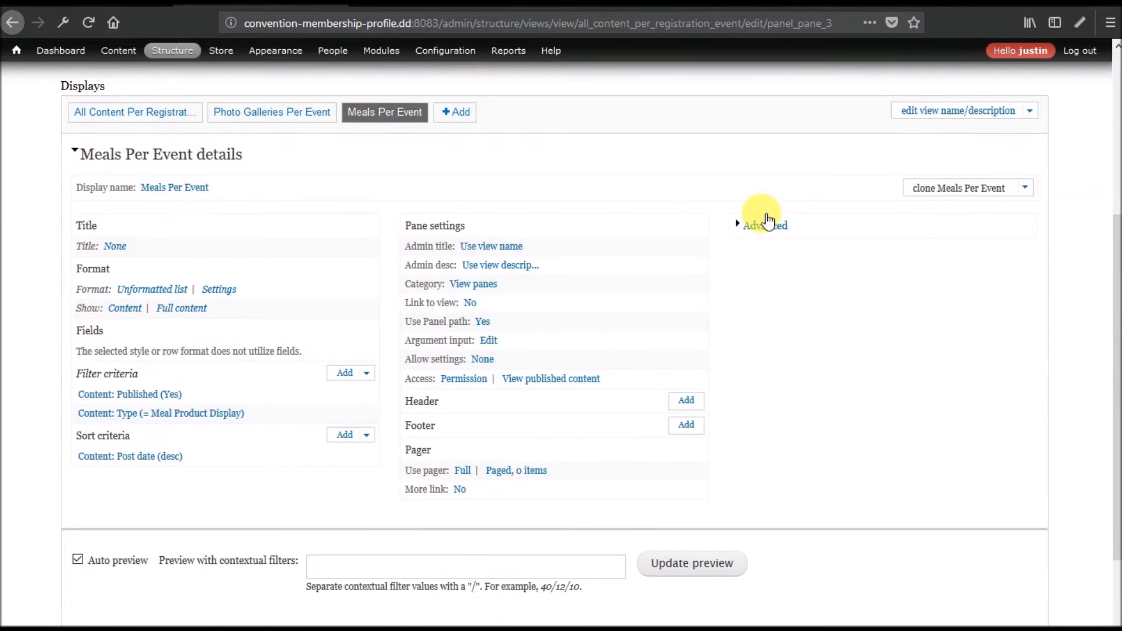
pyautogui.click(760, 225)
pyautogui.click(945, 192)
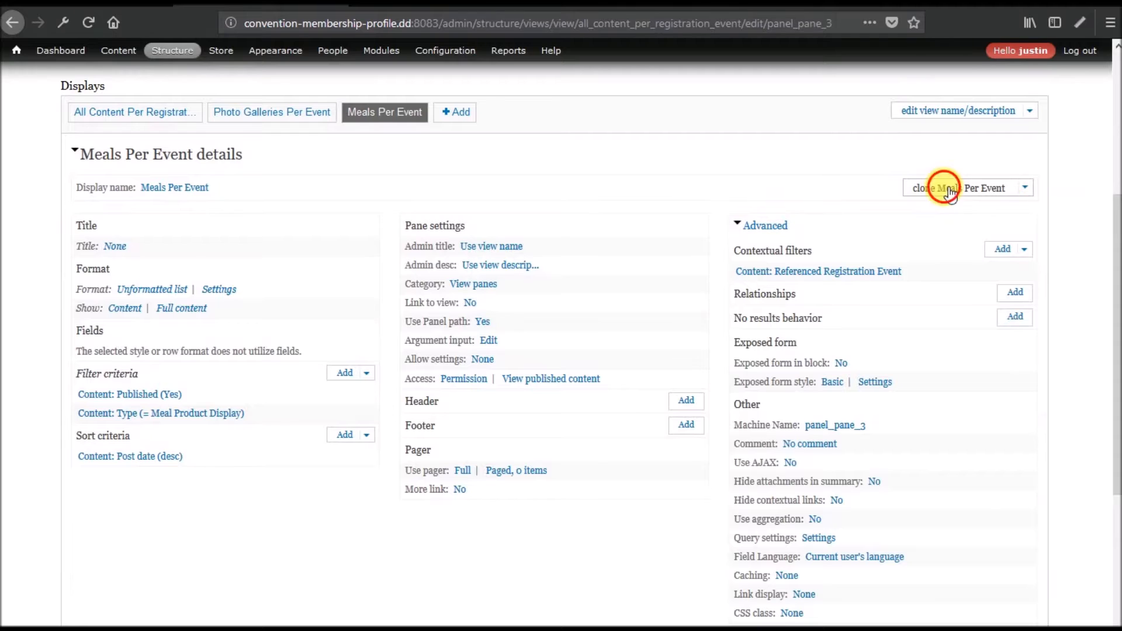
pyautogui.scroll(-5, 232, 491)
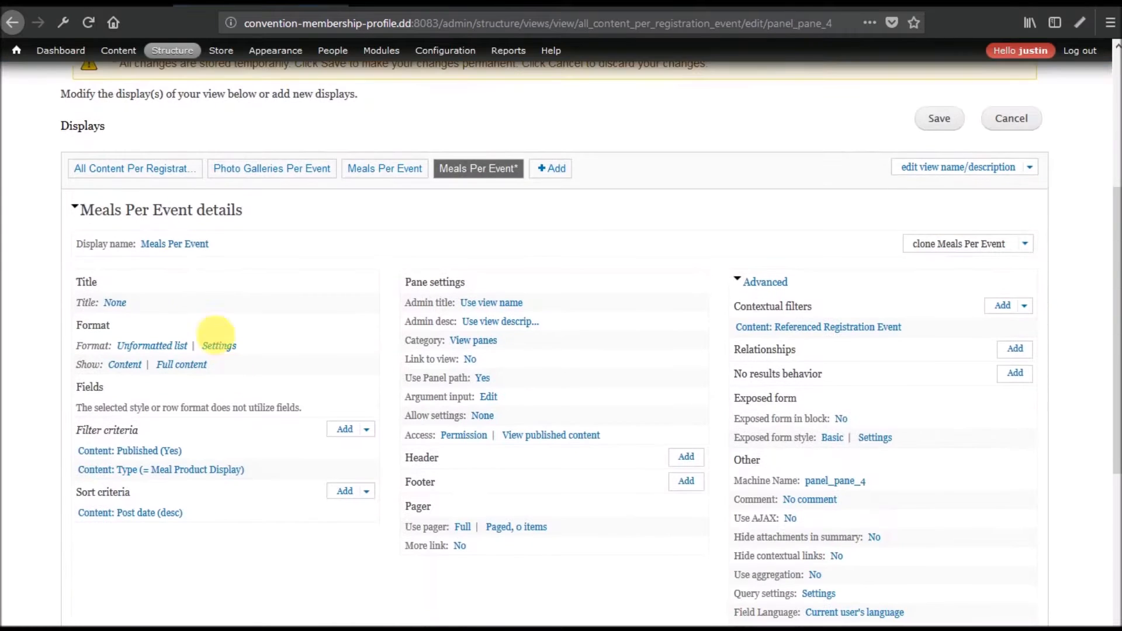
# Rename the cloned display from Meals Per Event to 'Shirts Per Event'.
pyautogui.click(175, 243)
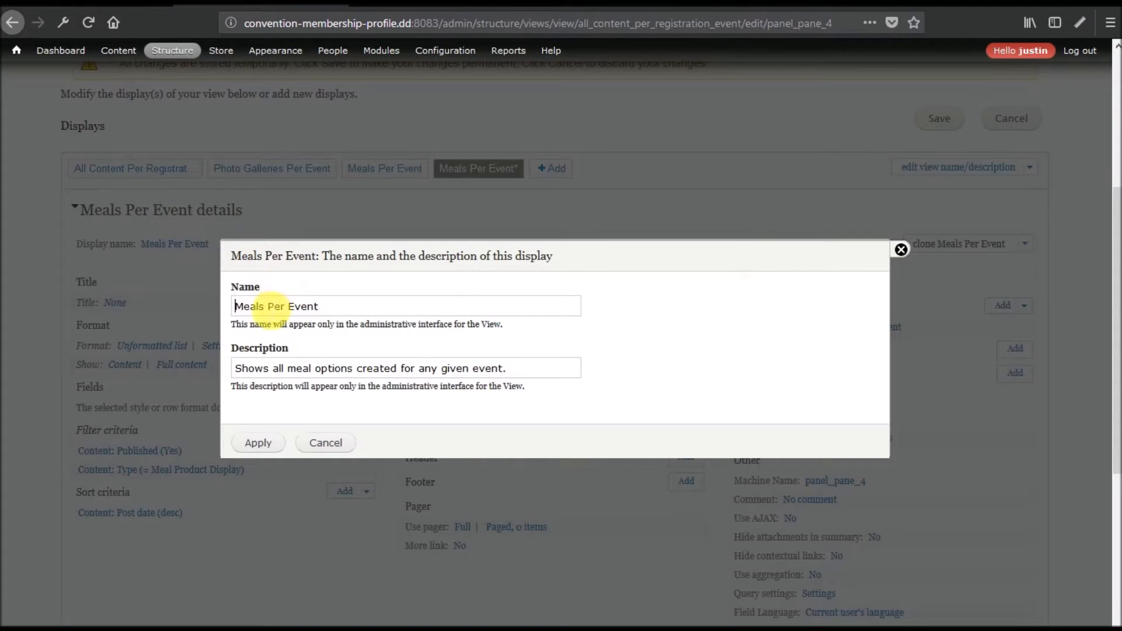
pyautogui.click(269, 308)
pyautogui.moveTo(266, 306); pyautogui.dragTo(186, 304)
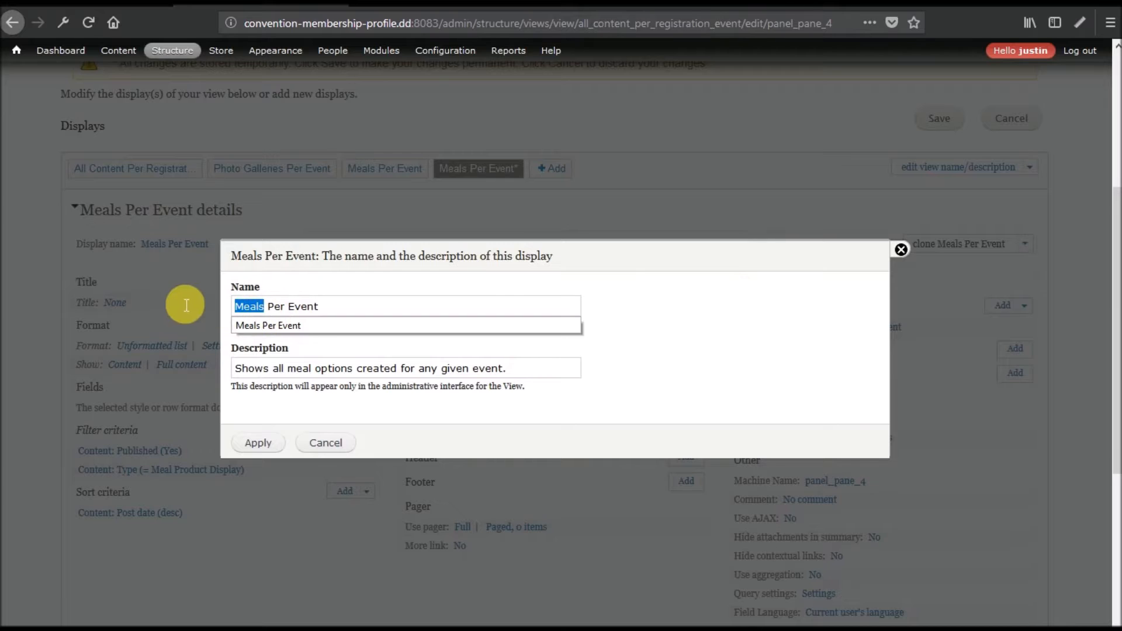
pyautogui.press('BackSpace')
pyautogui.write('Shirts')
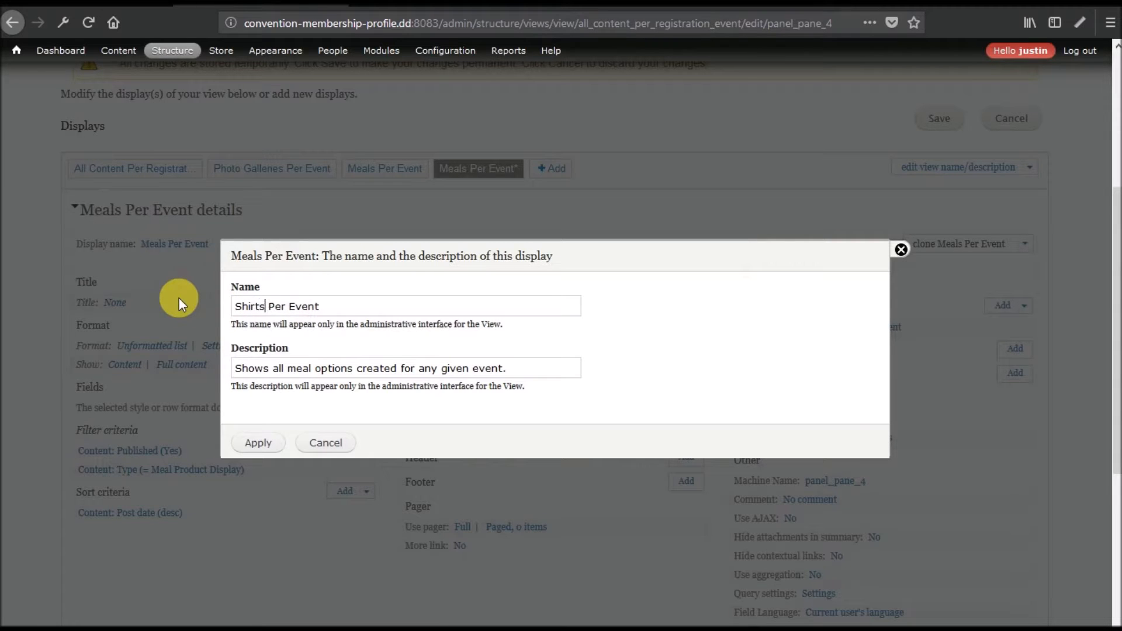
pyautogui.click(245, 442)
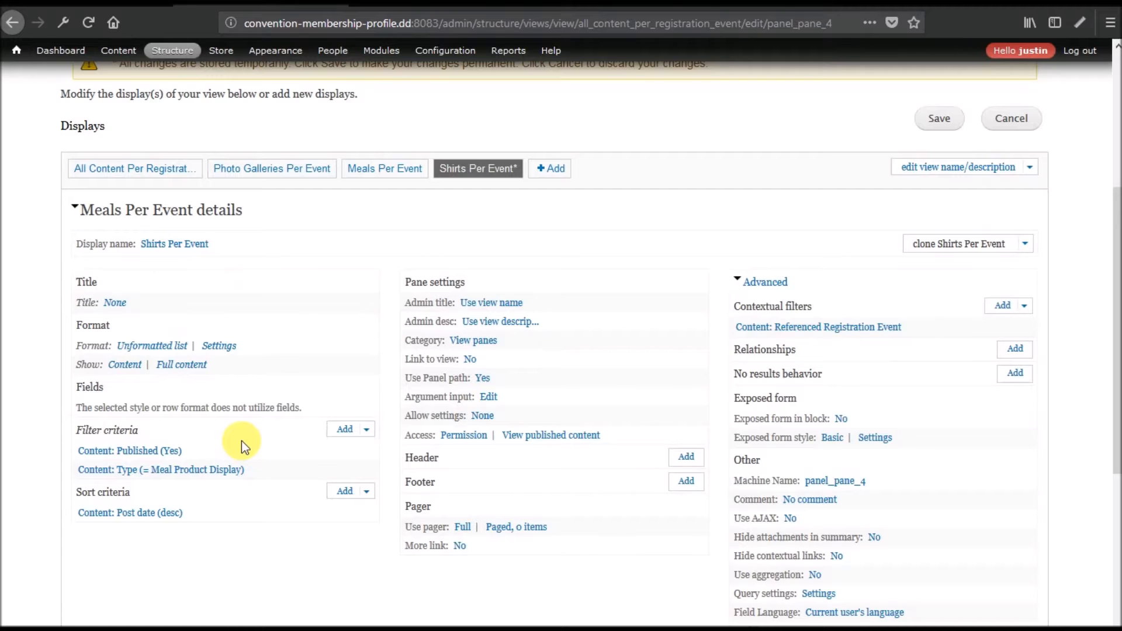
# Change the Content: Type filter from Meal Product Display to Shirt Product Display.
pyautogui.click(181, 473)
pyautogui.click(478, 396)
pyautogui.click(579, 436)
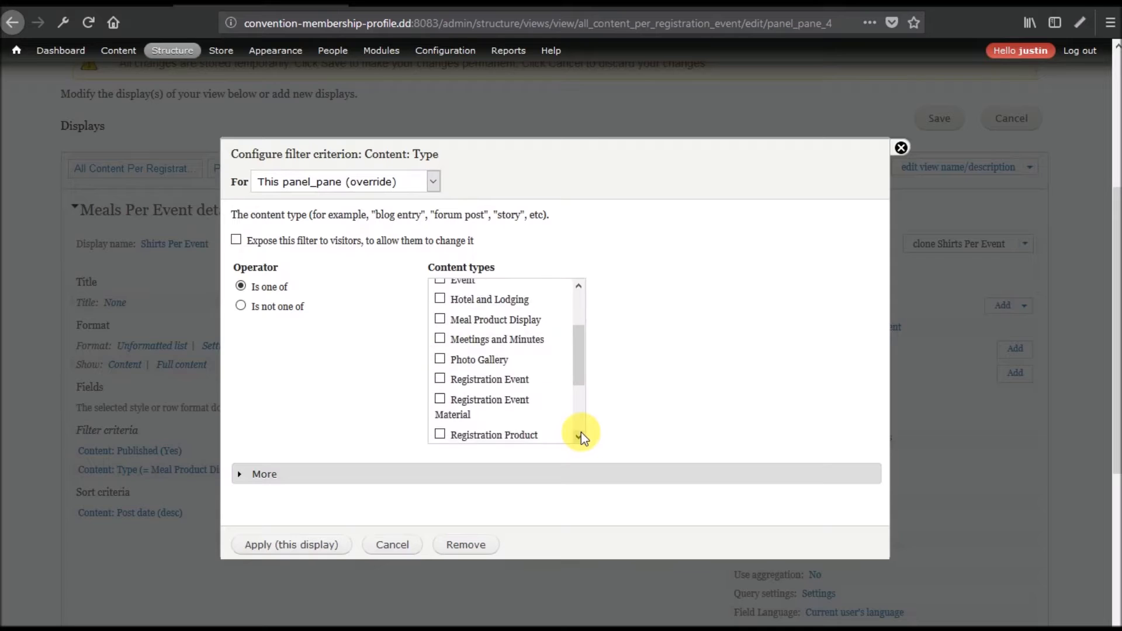
pyautogui.click(581, 435)
pyautogui.click(581, 435)
pyautogui.click(534, 374)
pyautogui.click(280, 545)
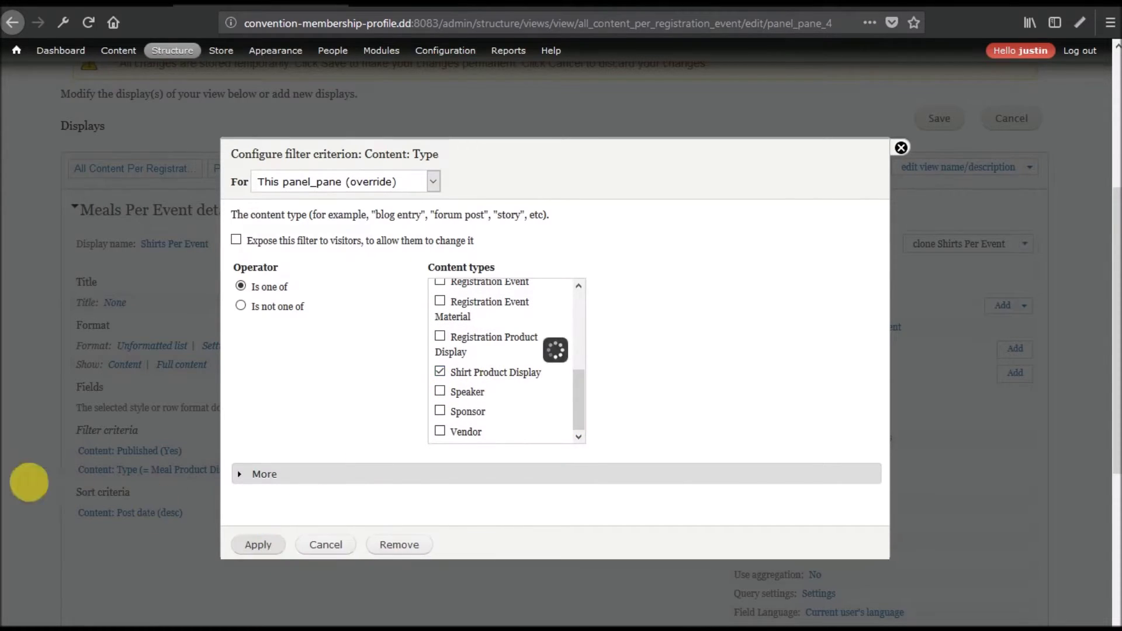
# Preview the pane for event 1, showing the 2018 PO Annual T-shirt with XLarge size.
pyautogui.scroll(-5, 17, 477)
pyautogui.click(369, 428)
pyautogui.write('1')
pyautogui.click(697, 427)
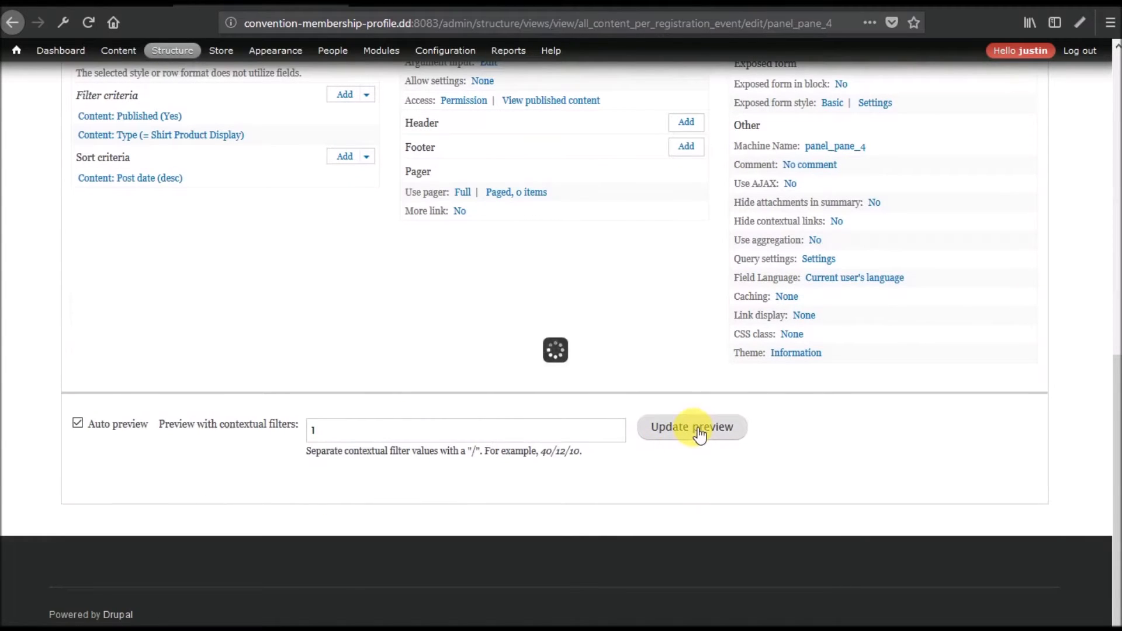
pyautogui.scroll(-5, 361, 391)
pyautogui.scroll(-2, 360, 390)
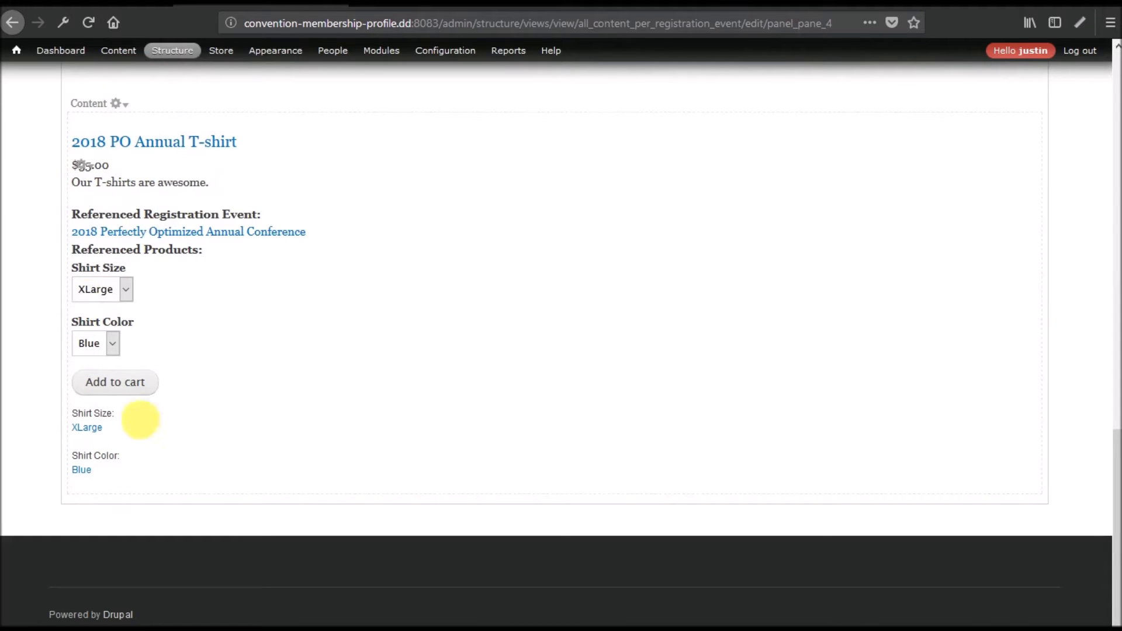
pyautogui.click(126, 291)
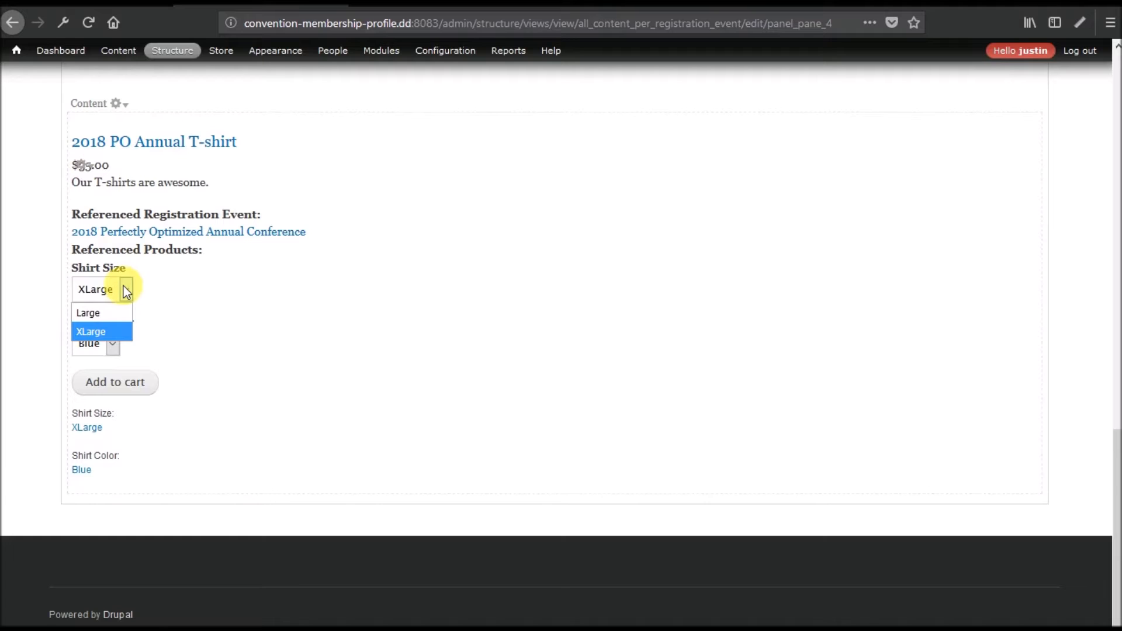
pyautogui.click(150, 293)
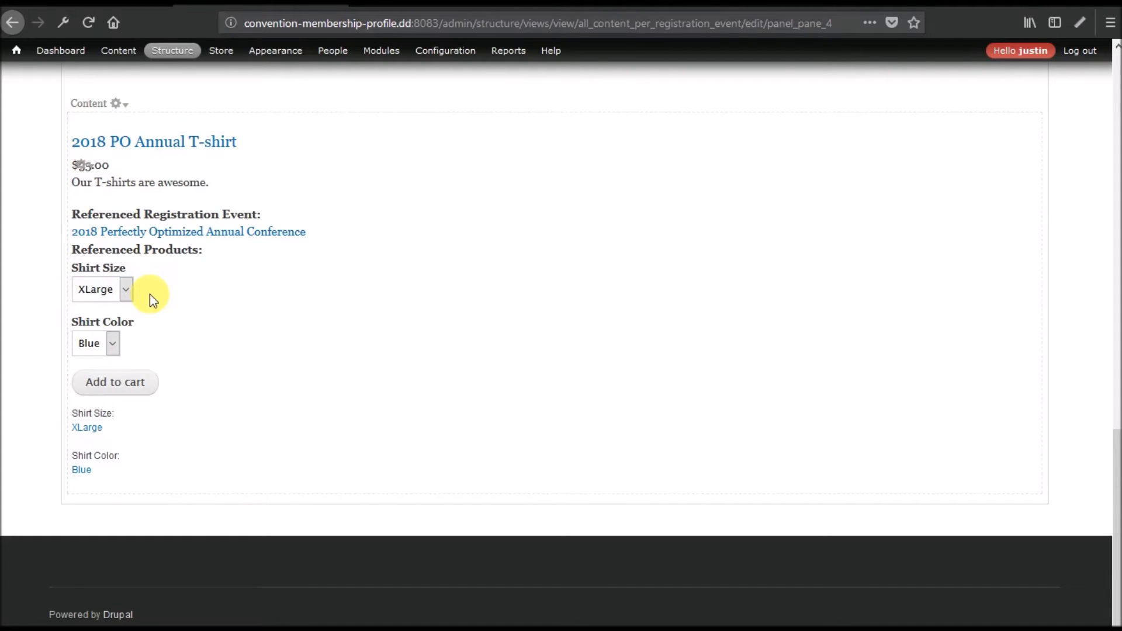
pyautogui.scroll(15, 290, 339)
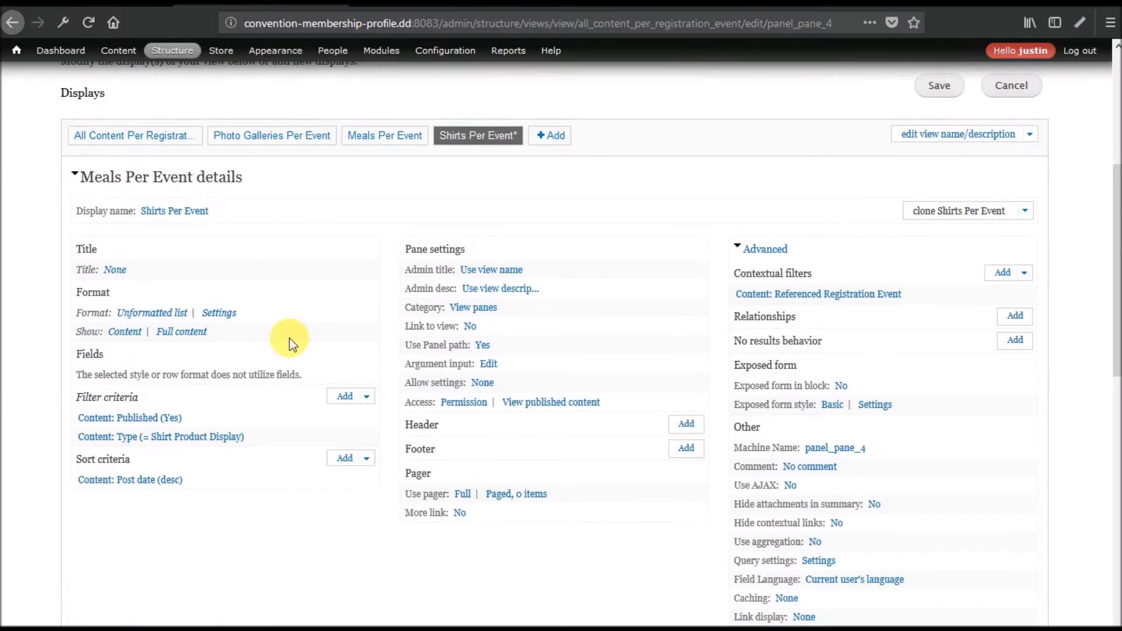
# Save the All Content Per Registration Event view.
pyautogui.click(949, 89)
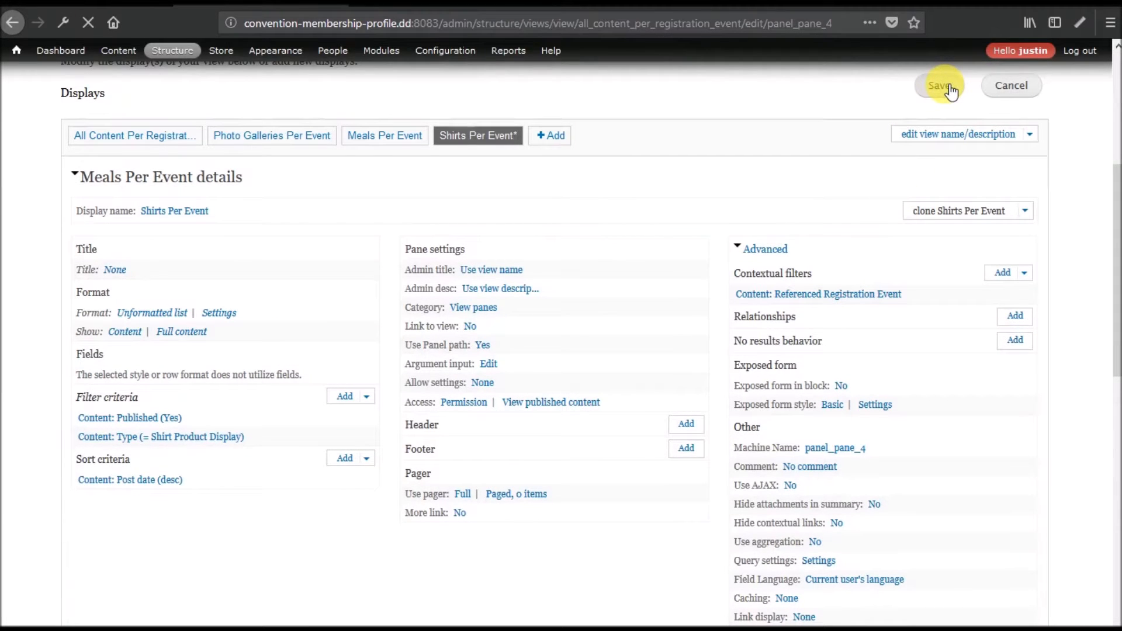
pyautogui.scroll(-8, 574, 317)
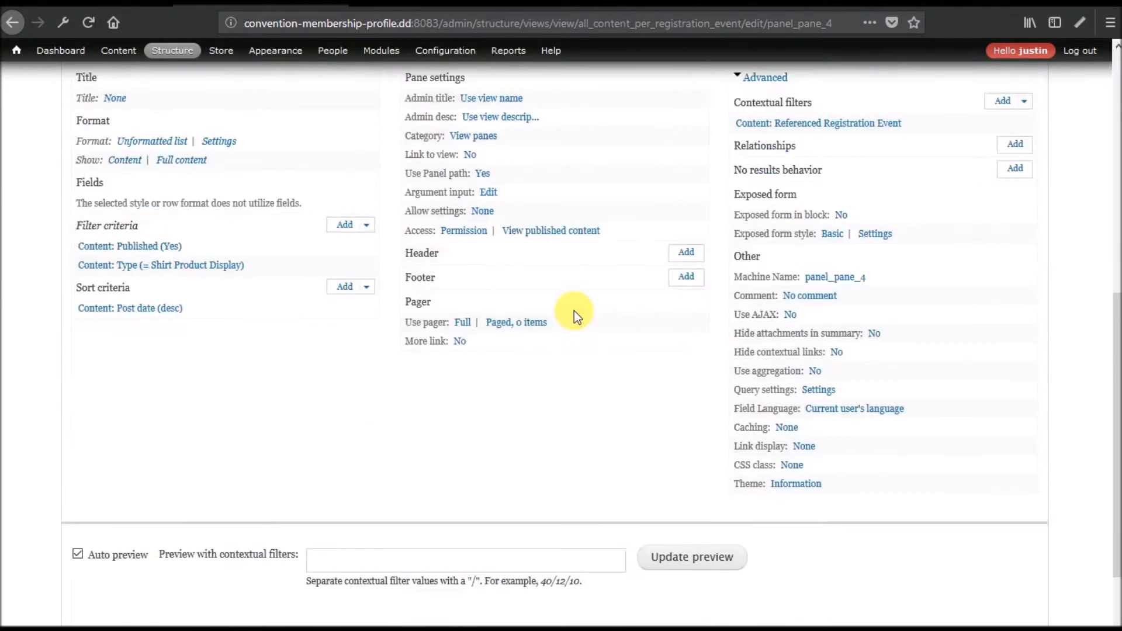
pyautogui.scroll(10, 575, 311)
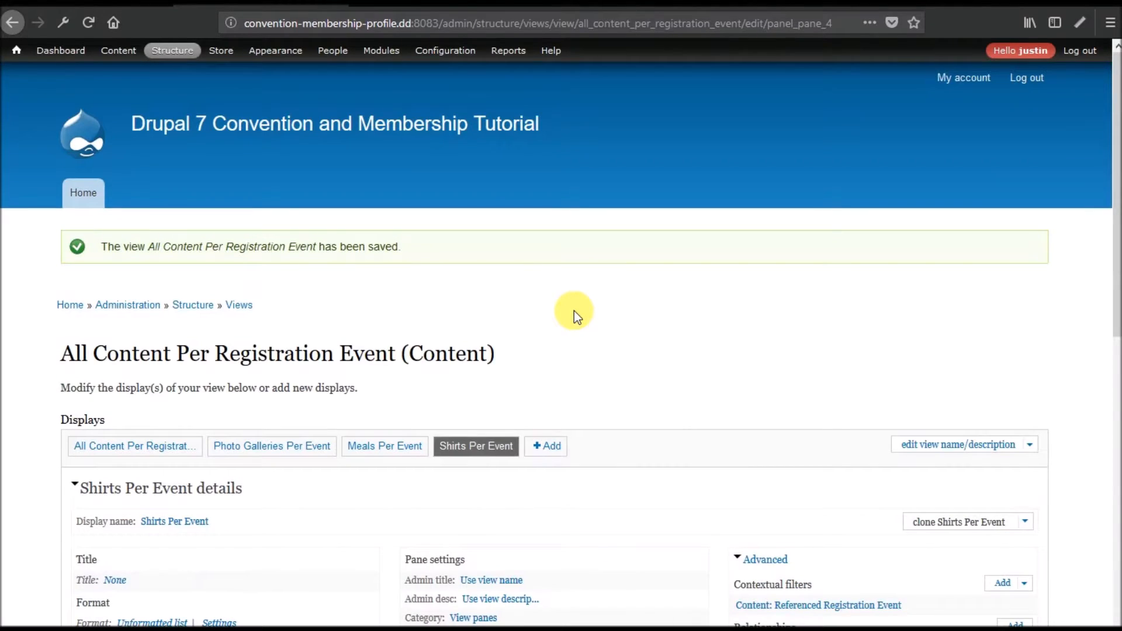
pyautogui.scroll(-5, 567, 309)
# Preview the All Content display for event 1 and review every content group.
pyautogui.click(125, 101)
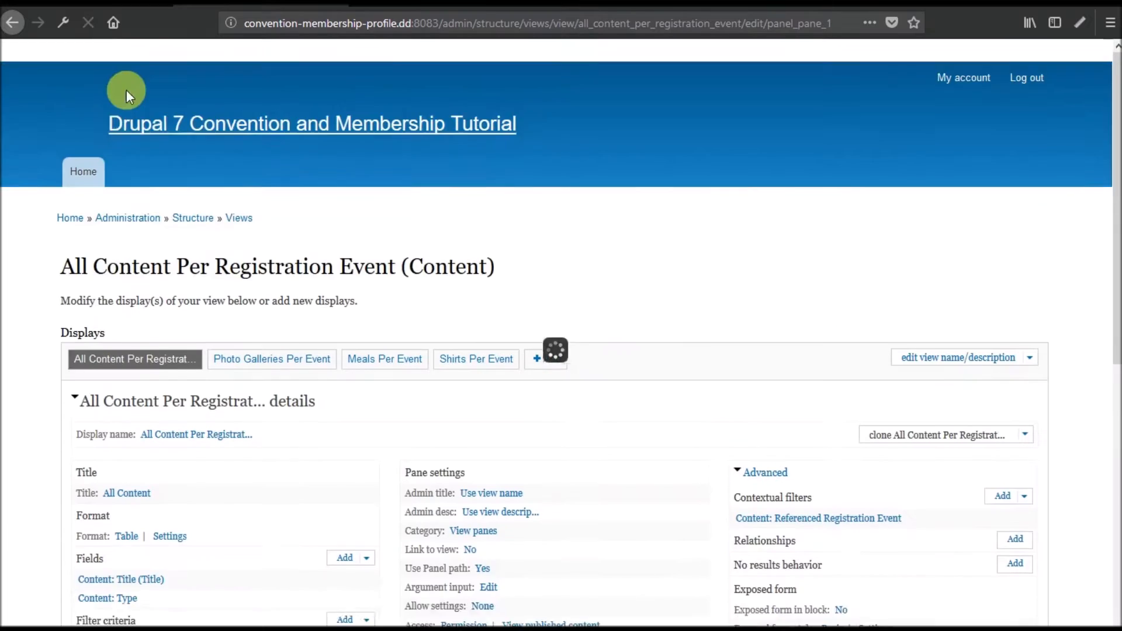
pyautogui.scroll(-10, 68, 371)
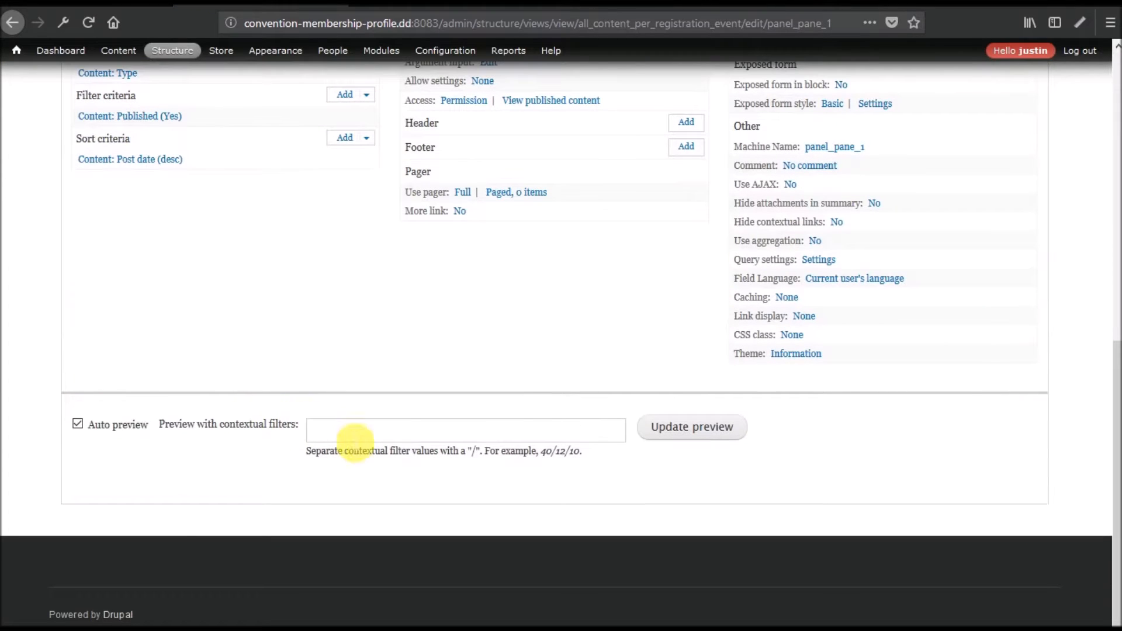
pyautogui.click(394, 430)
pyautogui.write('1')
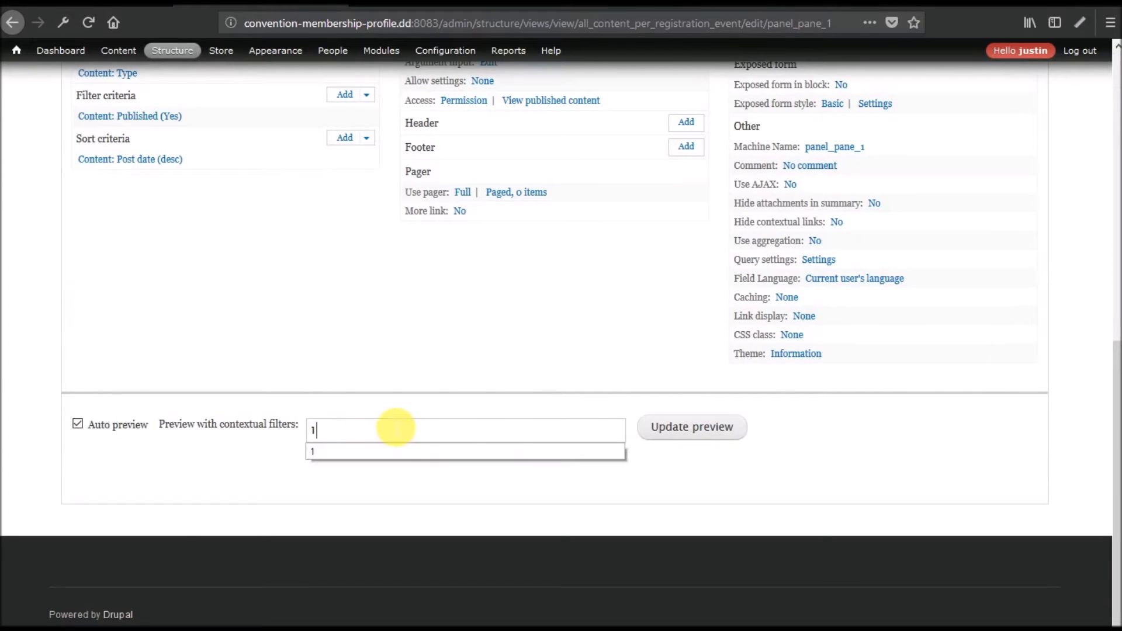
pyautogui.click(678, 427)
pyautogui.scroll(-6, 276, 349)
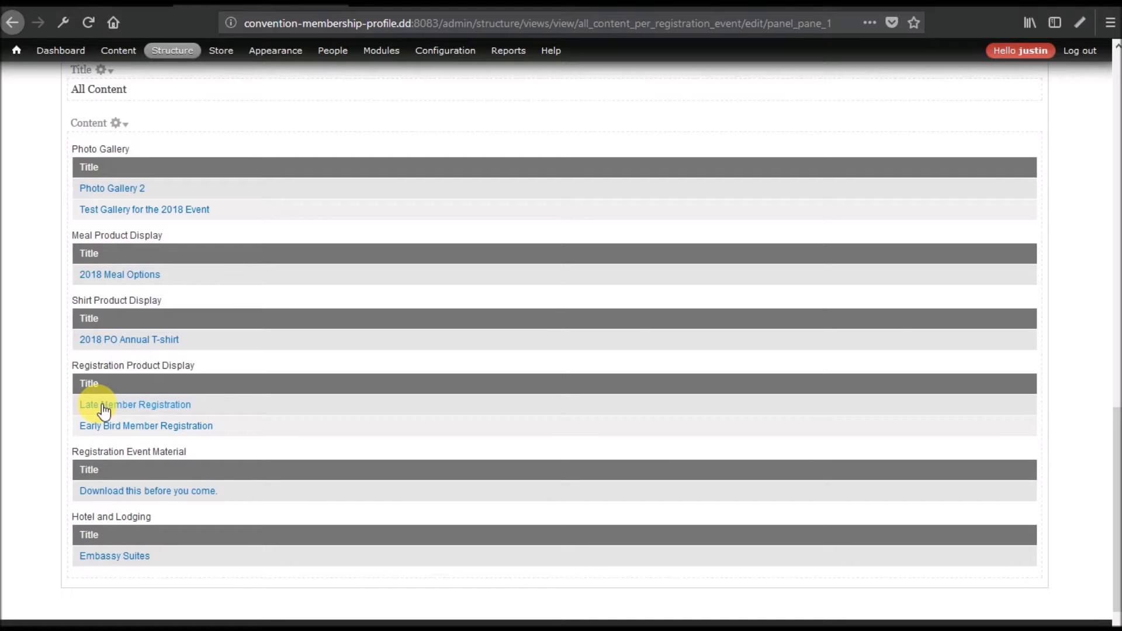
pyautogui.scroll(4, 260, 384)
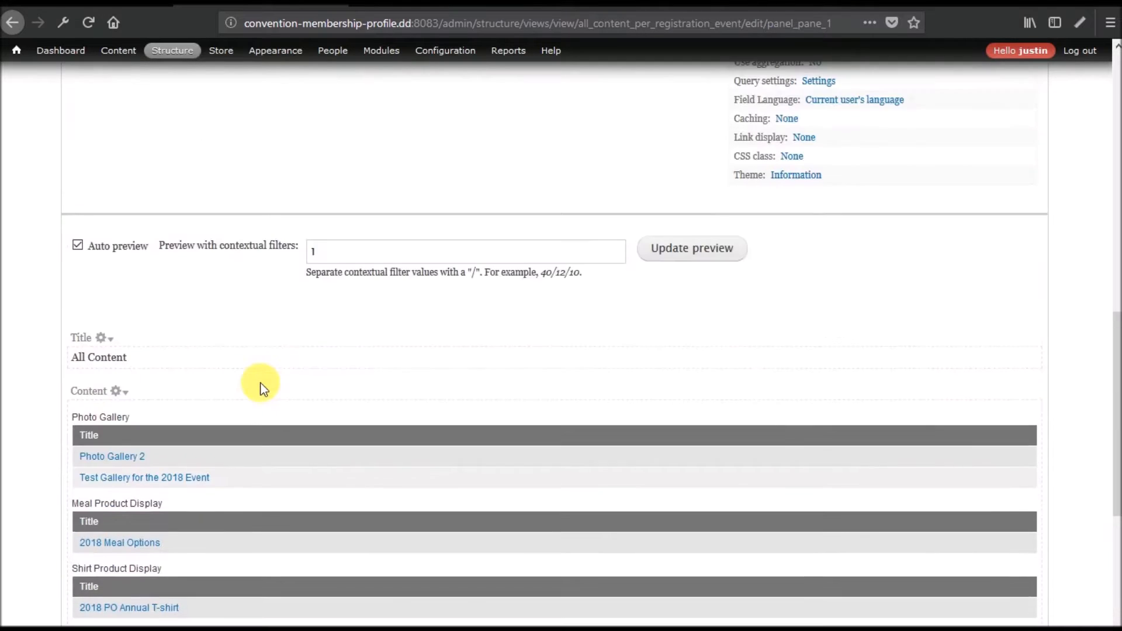
pyautogui.scroll(-6, 261, 384)
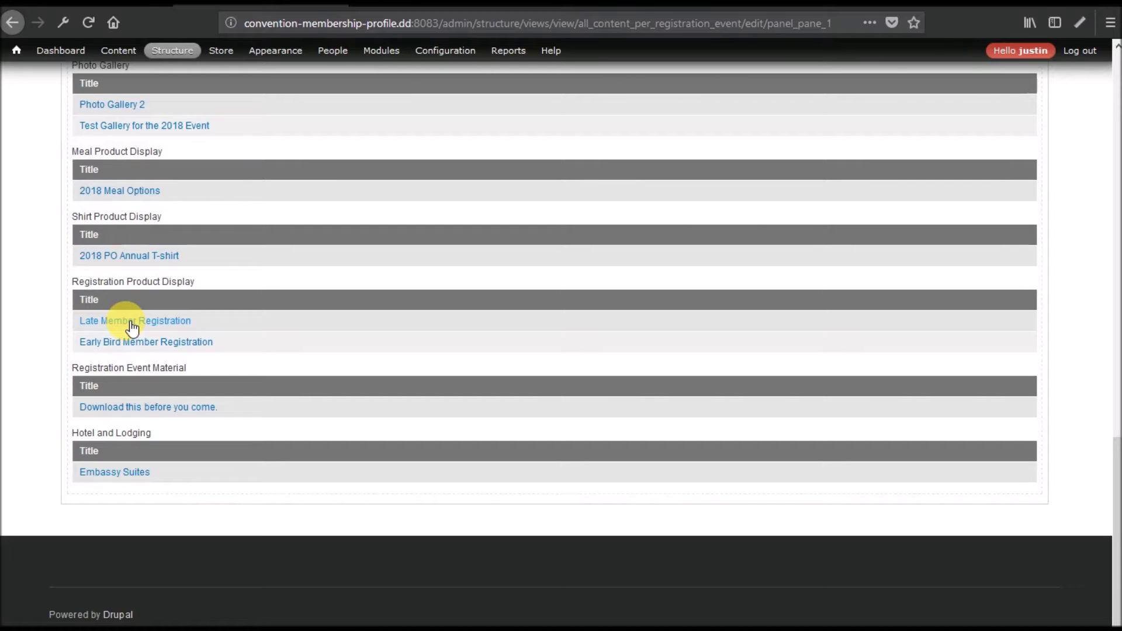
pyautogui.scroll(15, 132, 329)
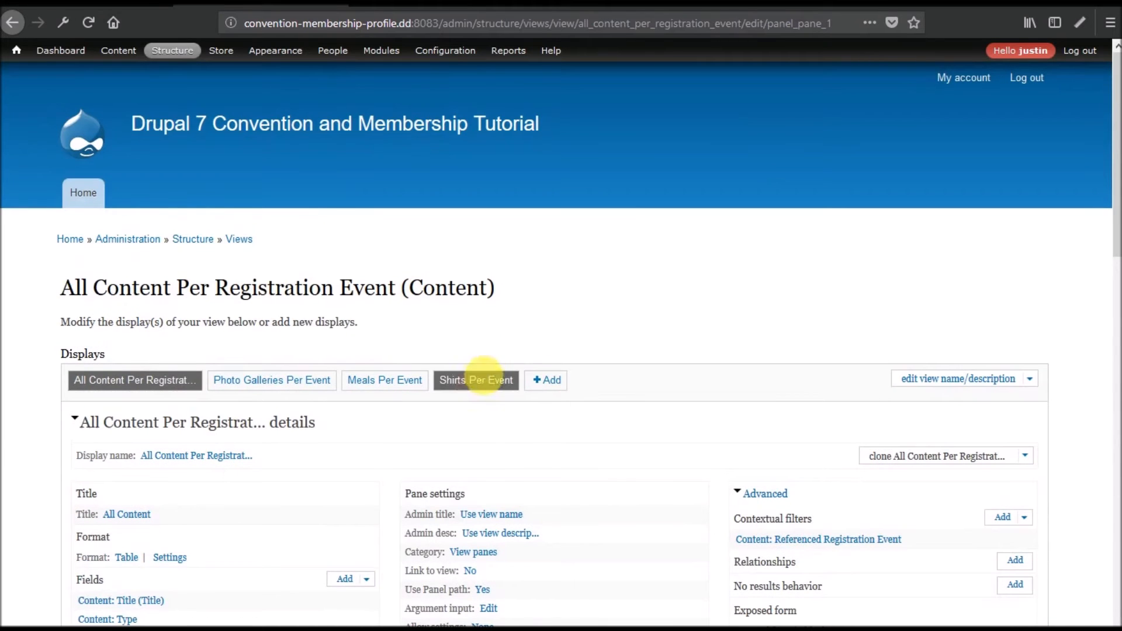
pyautogui.click(482, 380)
# Rename the display to 'Registration Options Per Event', changing 'meal' to 'registration' in its description.
pyautogui.scroll(-6, 593, 333)
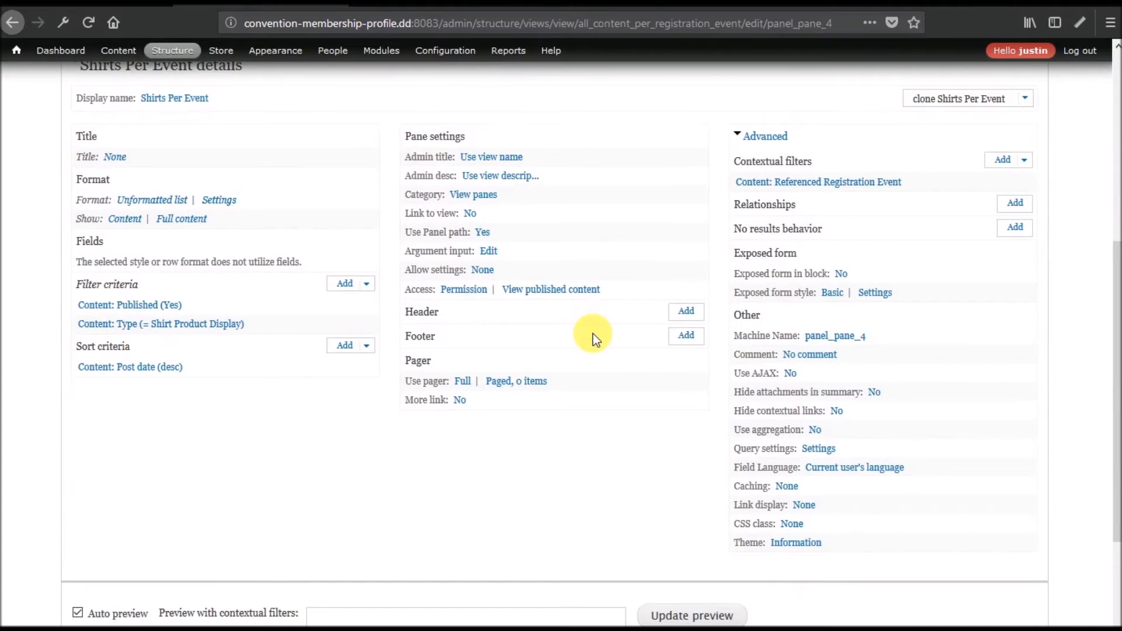
pyautogui.scroll(3, 593, 333)
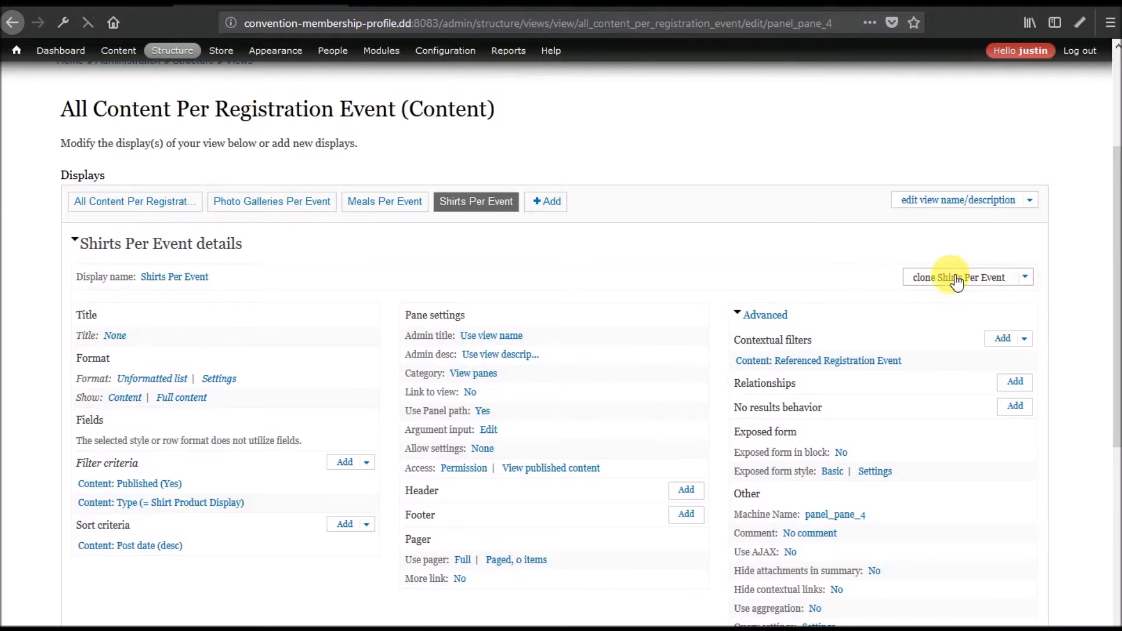
pyautogui.scroll(-6, 316, 336)
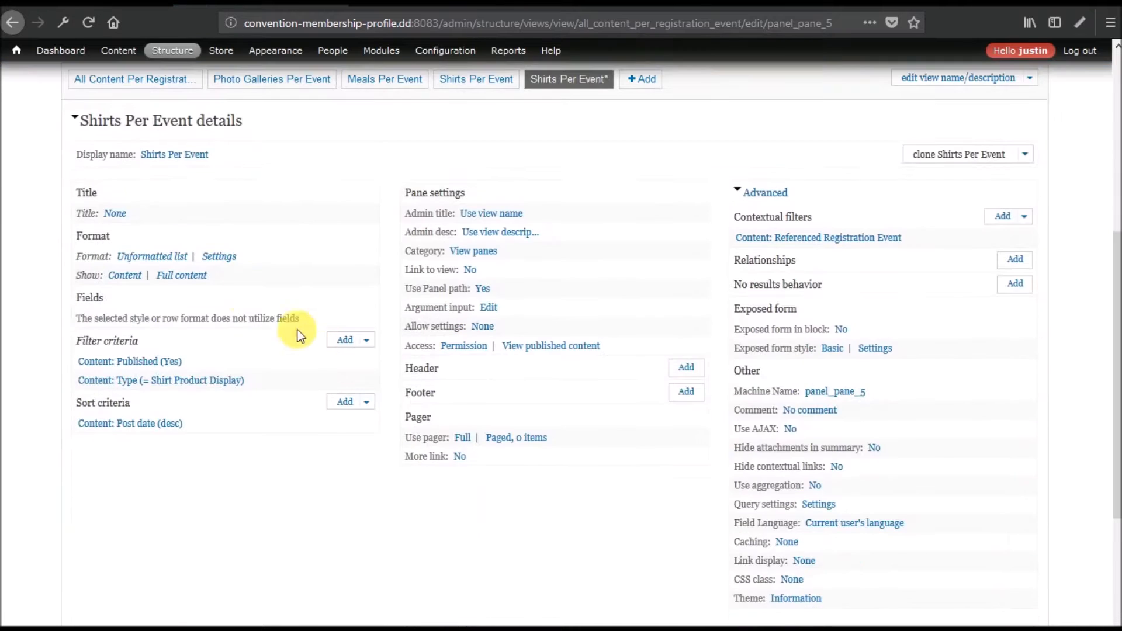
pyautogui.click(157, 156)
pyautogui.click(271, 315)
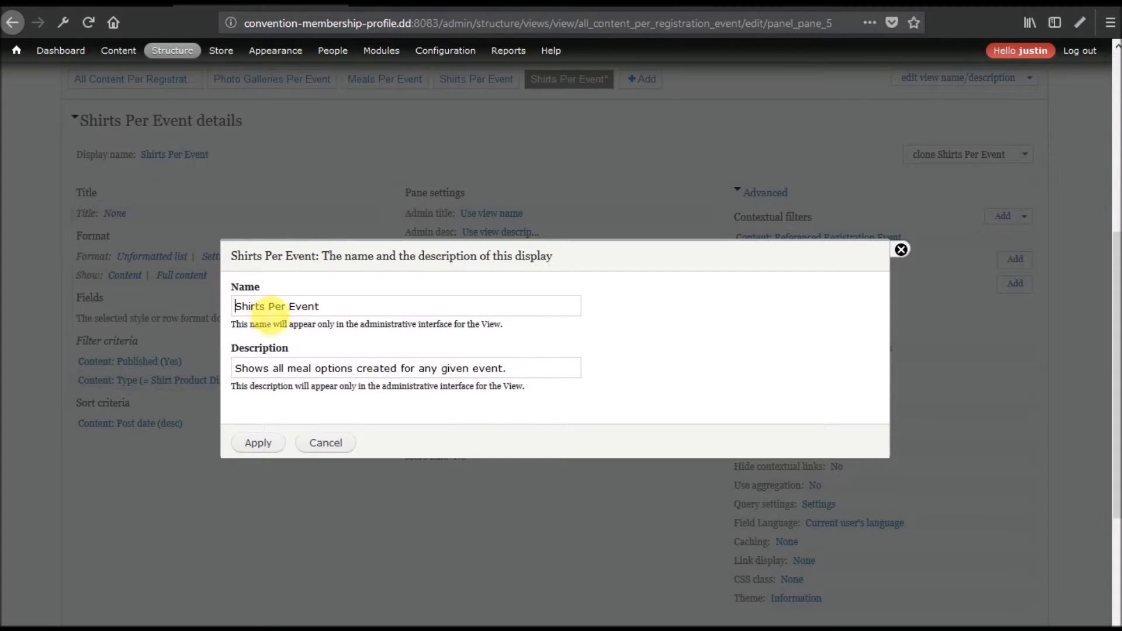
pyautogui.moveTo(270, 314); pyautogui.dragTo(194, 308)
pyautogui.write('Reg')
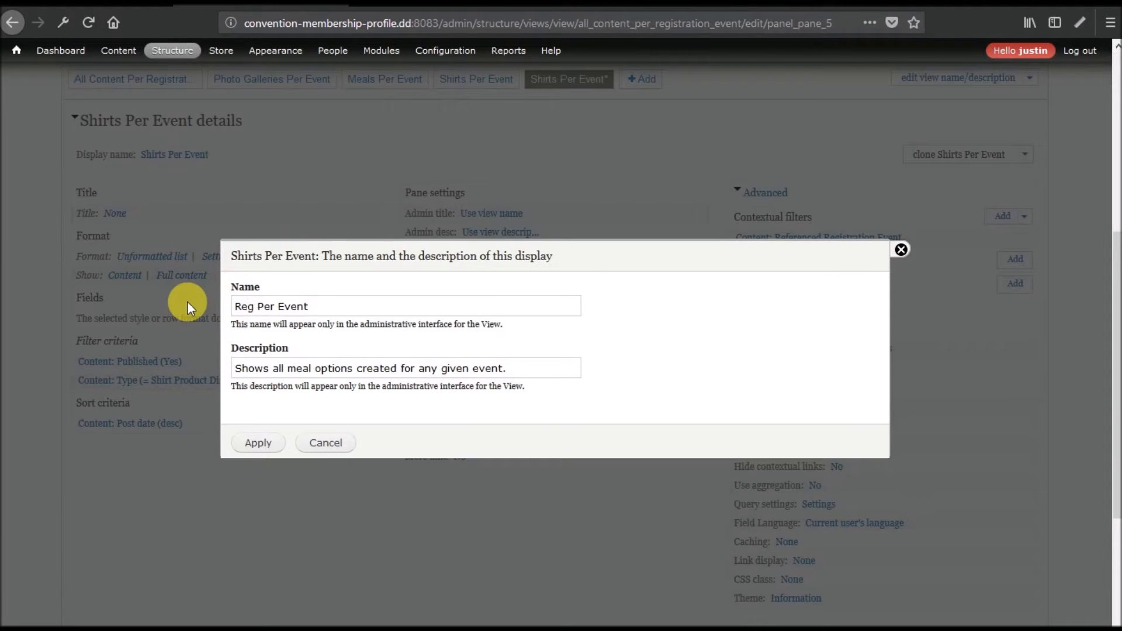
pyautogui.write('istration Option')
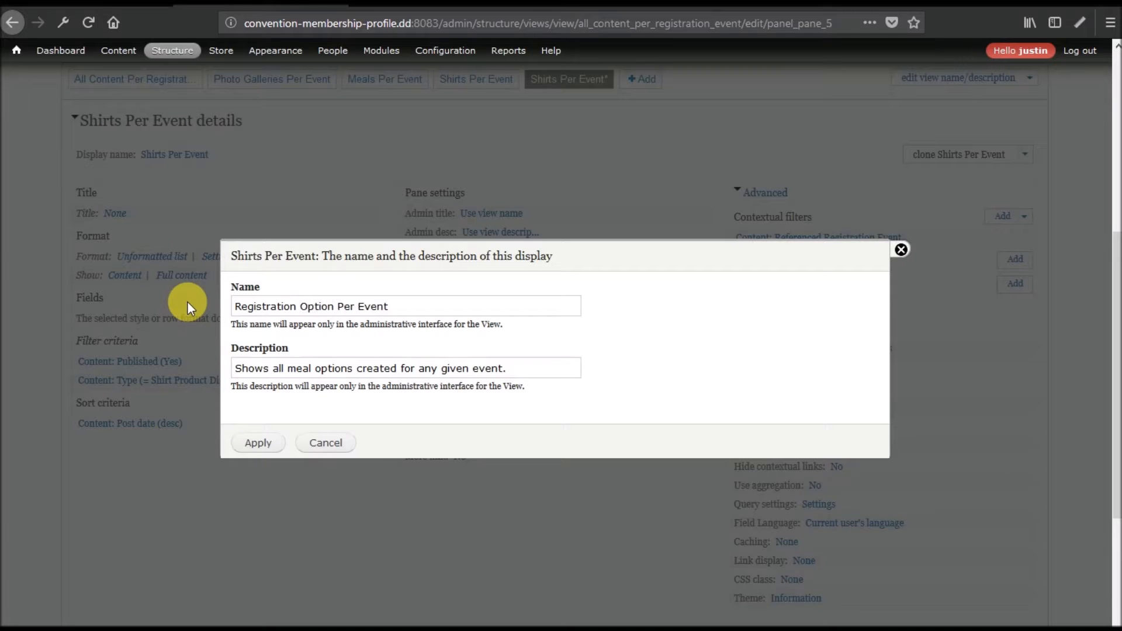
pyautogui.click(335, 307)
pyautogui.write('s')
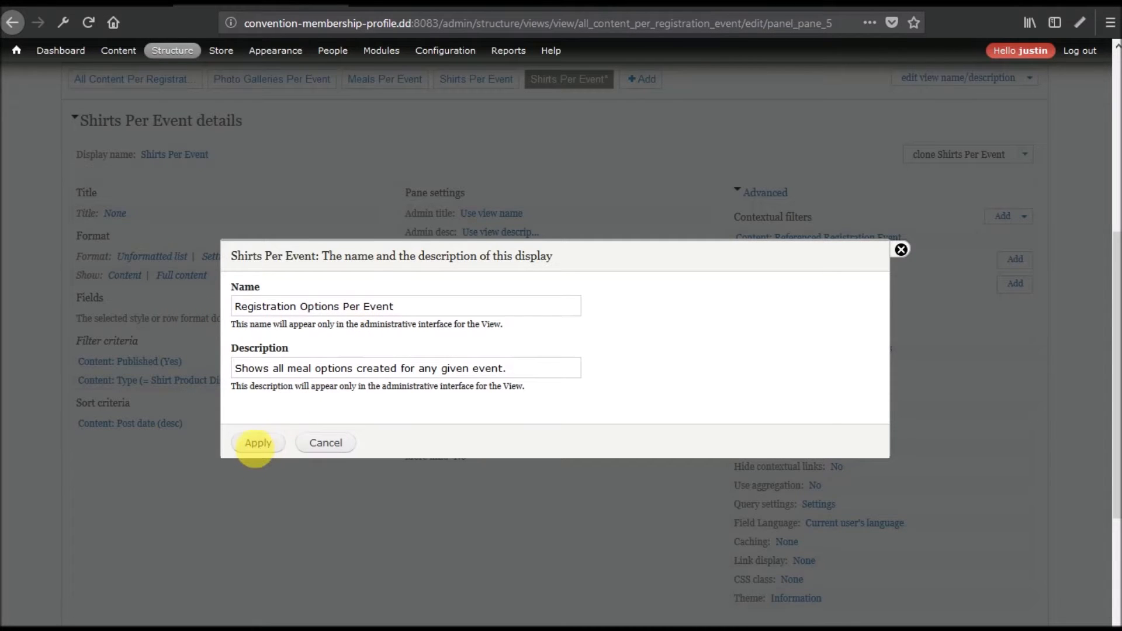
pyautogui.doubleClick(297, 369)
pyautogui.write('registration')
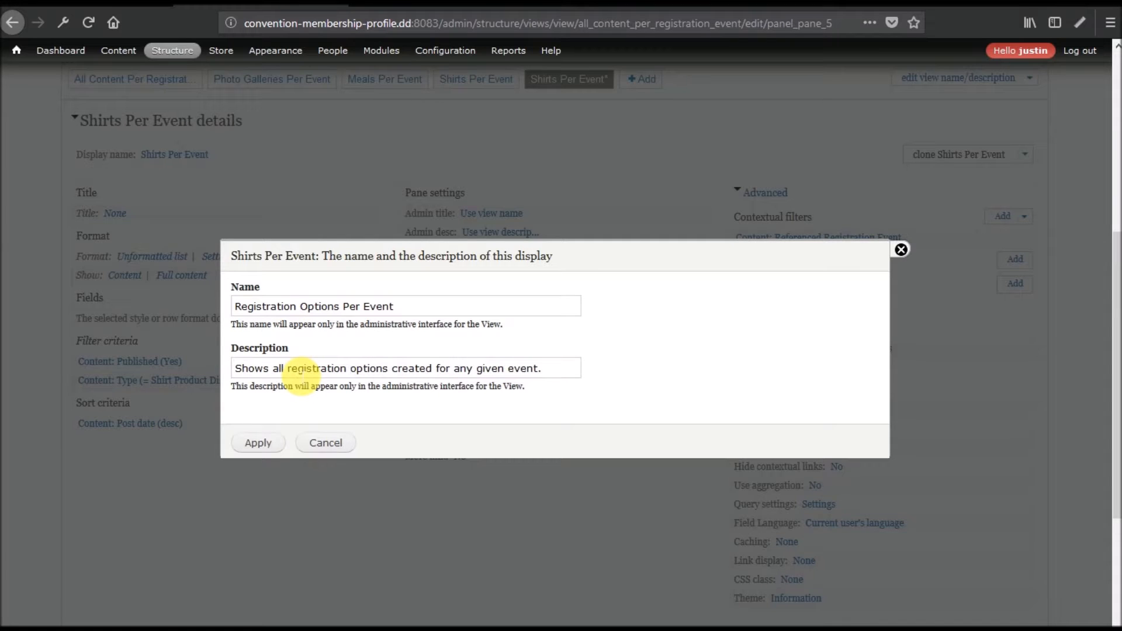
pyautogui.click(262, 443)
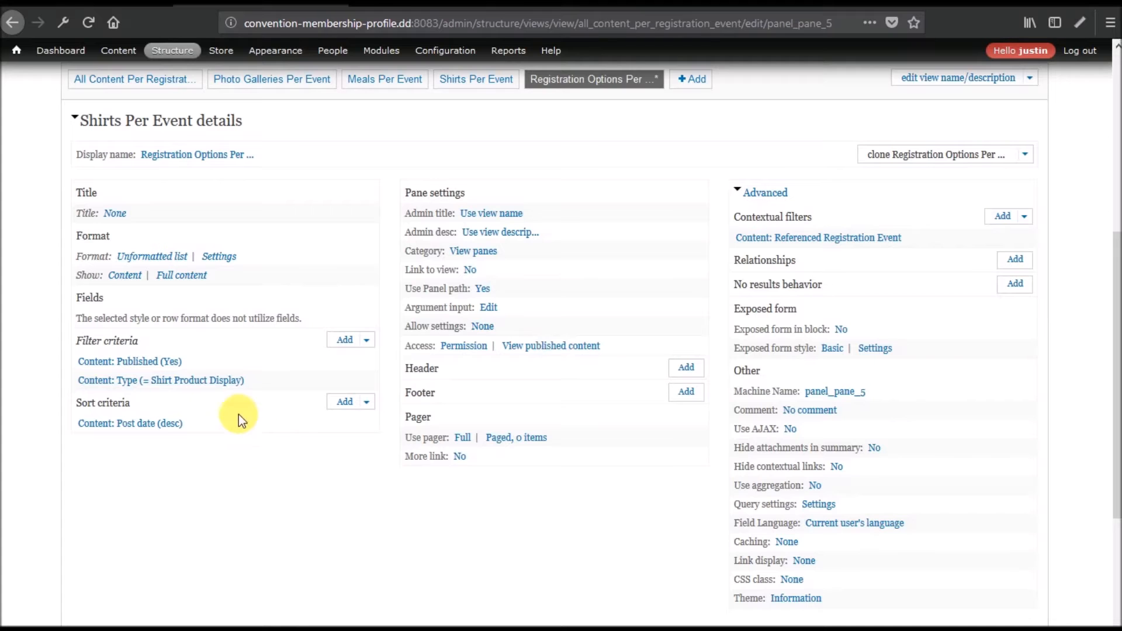
pyautogui.click(195, 383)
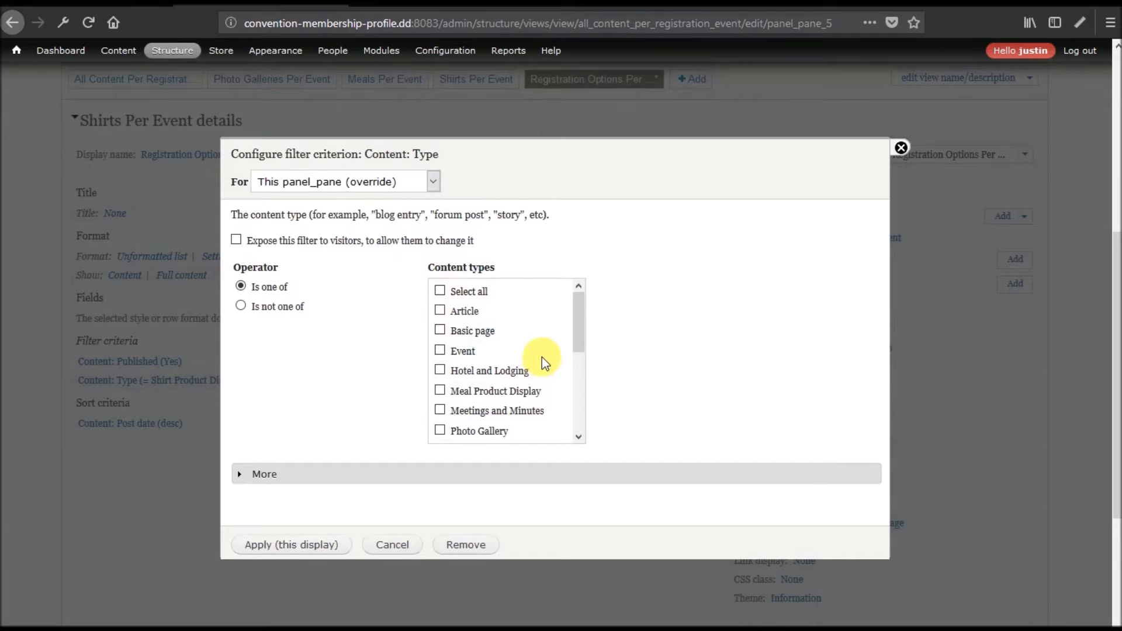
pyautogui.scroll(-5, 542, 357)
pyautogui.click(485, 372)
pyautogui.click(483, 345)
pyautogui.click(291, 544)
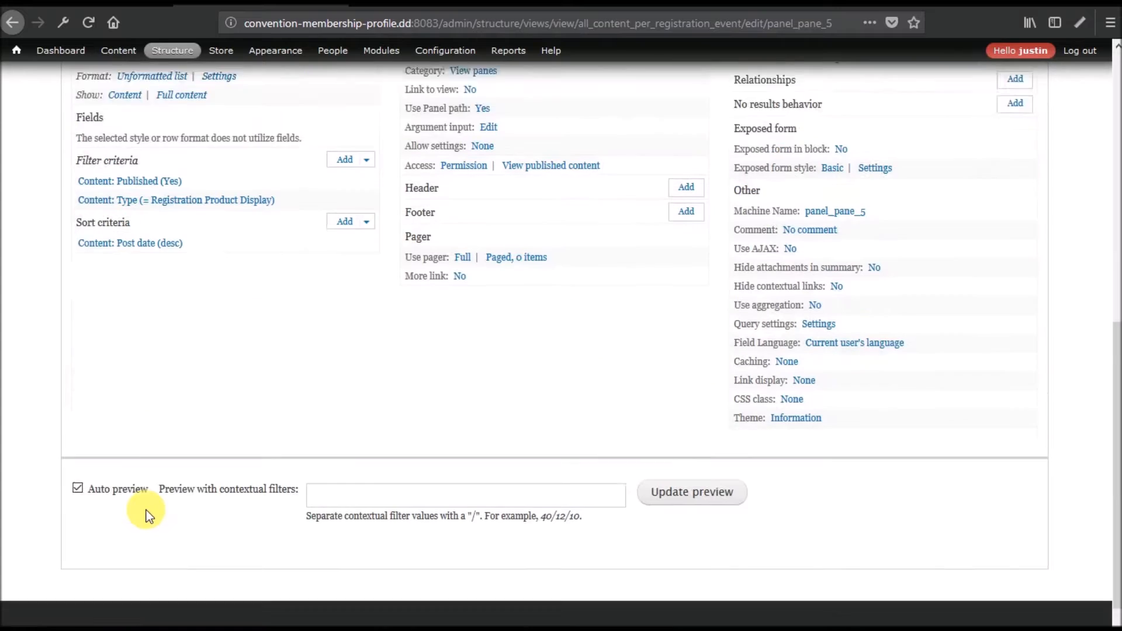
pyautogui.scroll(-2, 146, 510)
pyautogui.click(369, 431)
pyautogui.write('1')
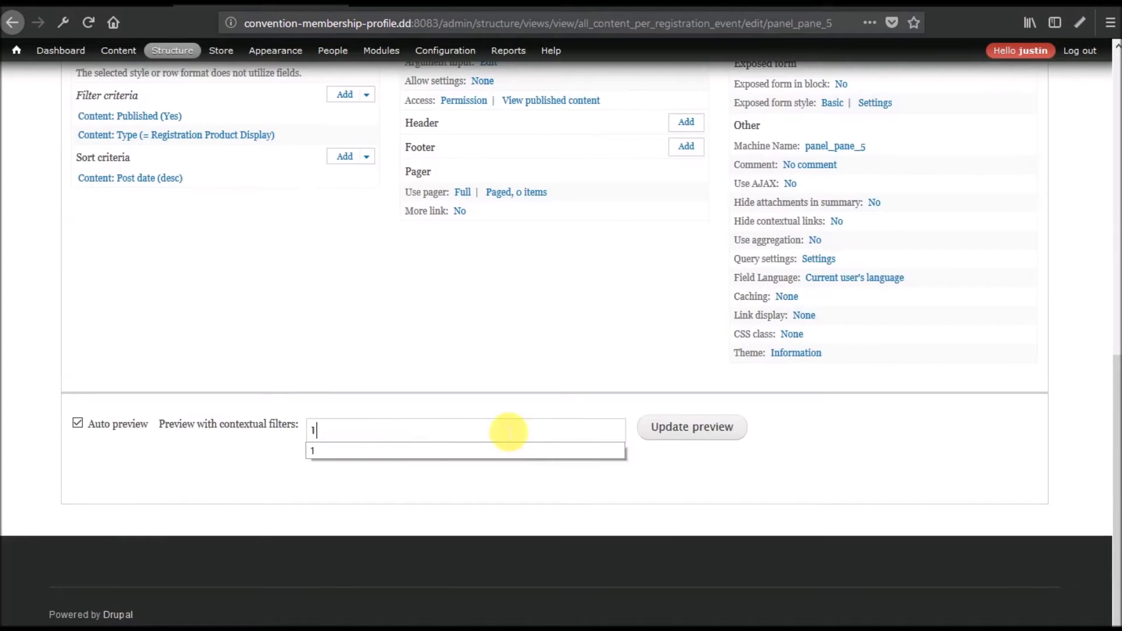
pyautogui.click(698, 429)
pyautogui.scroll(-6, 380, 359)
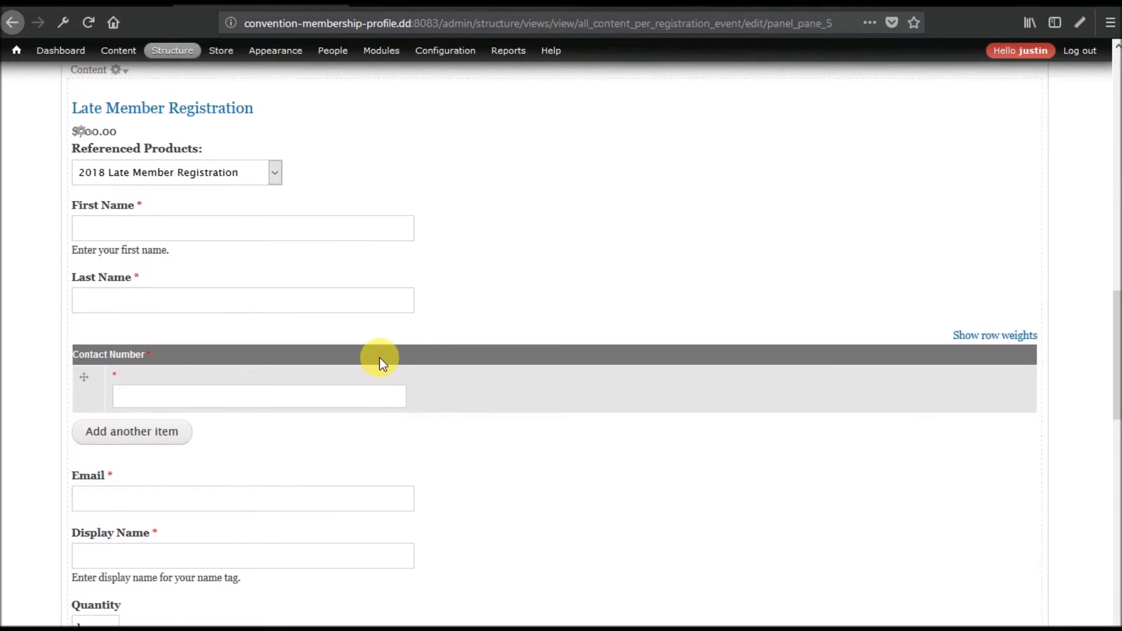
pyautogui.scroll(-5, 380, 360)
pyautogui.scroll(-6, 383, 363)
pyautogui.scroll(7, 383, 363)
pyautogui.scroll(10, 383, 364)
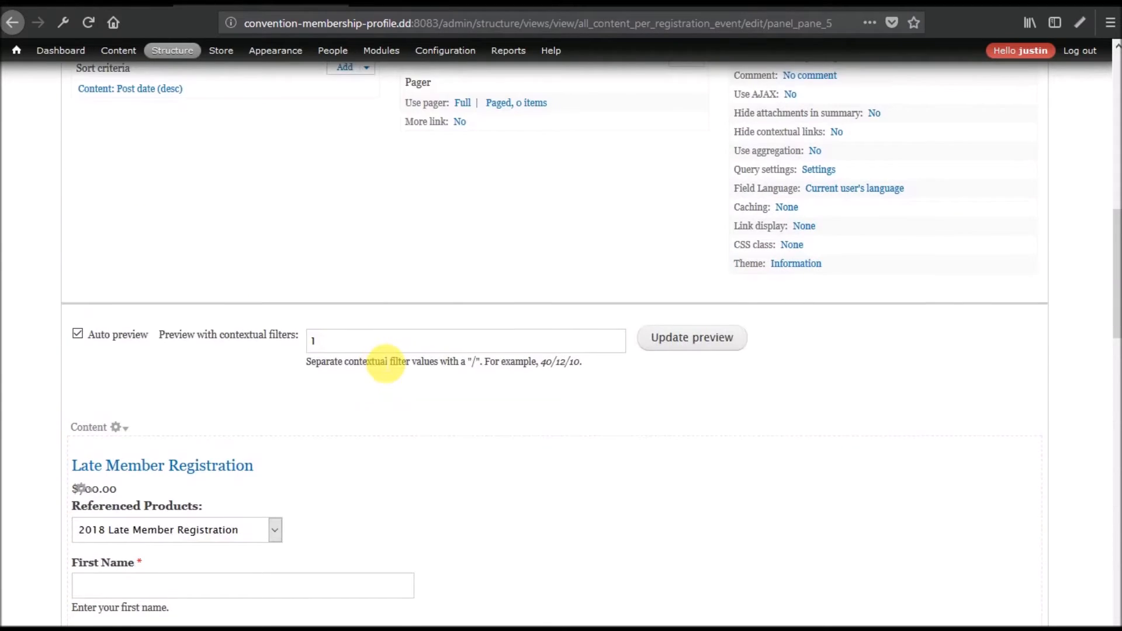
pyautogui.scroll(-6, 381, 360)
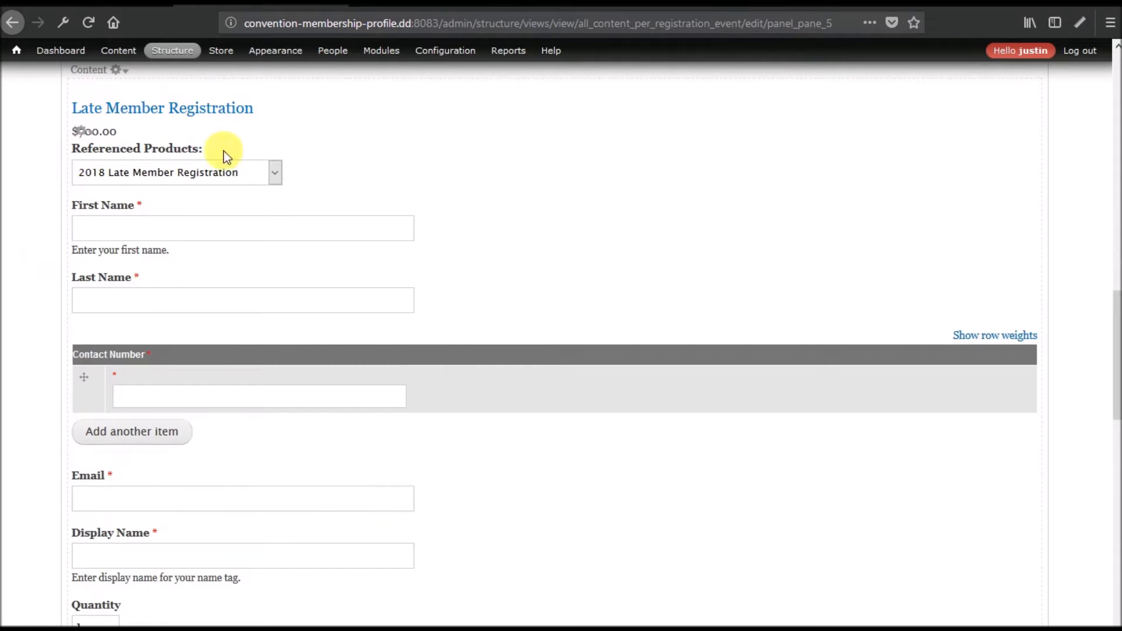
pyautogui.click(262, 172)
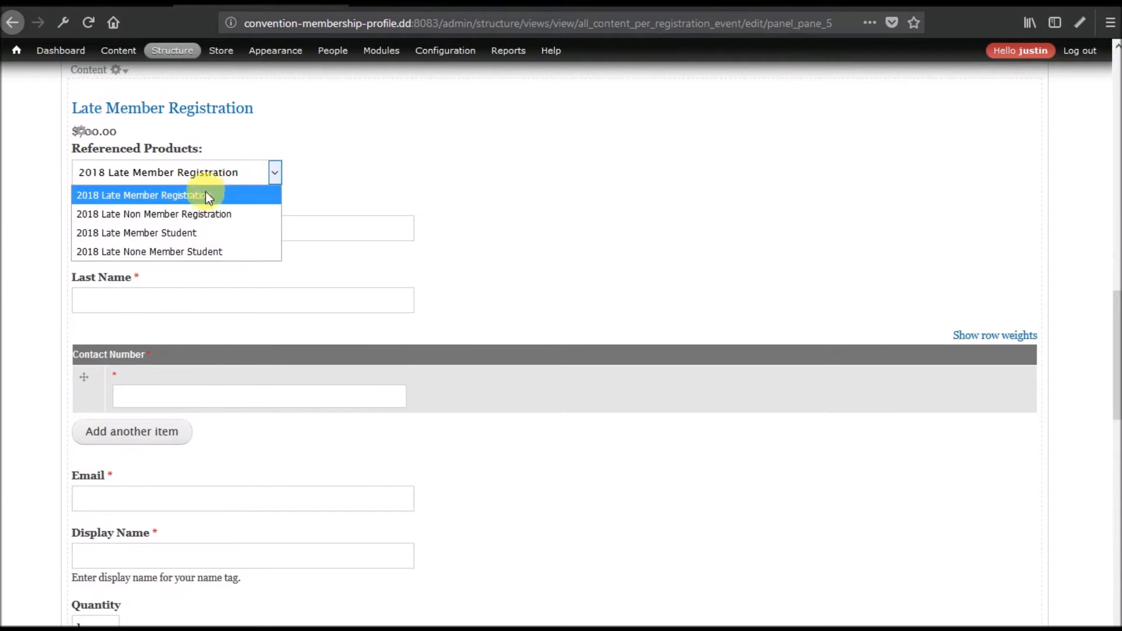
pyautogui.click(352, 171)
pyautogui.scroll(-10, 325, 250)
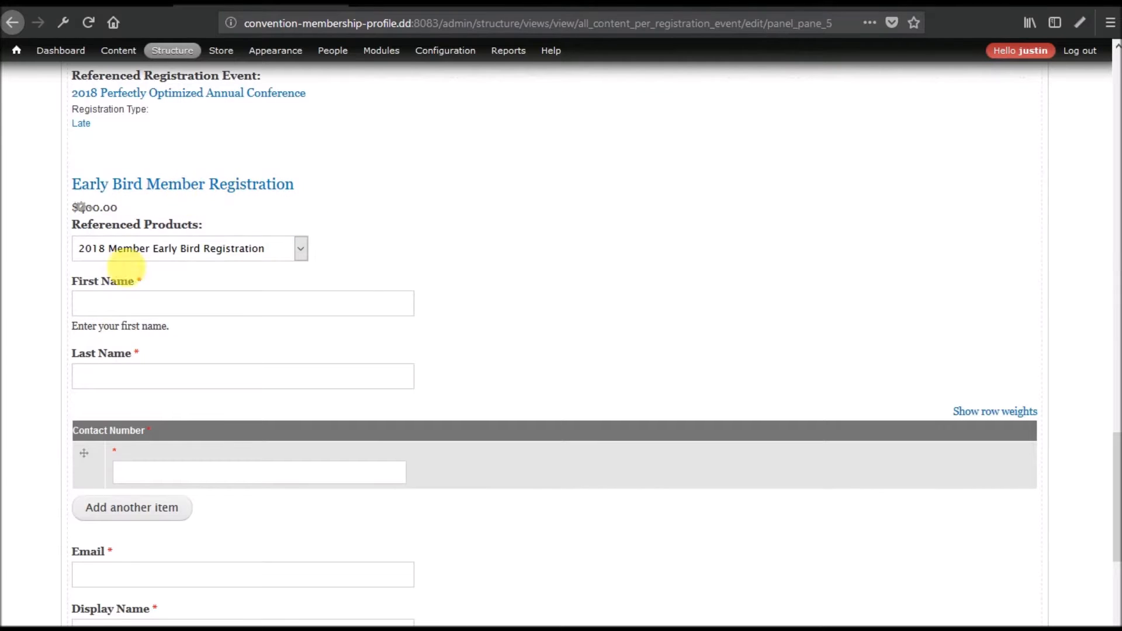
pyautogui.click(286, 248)
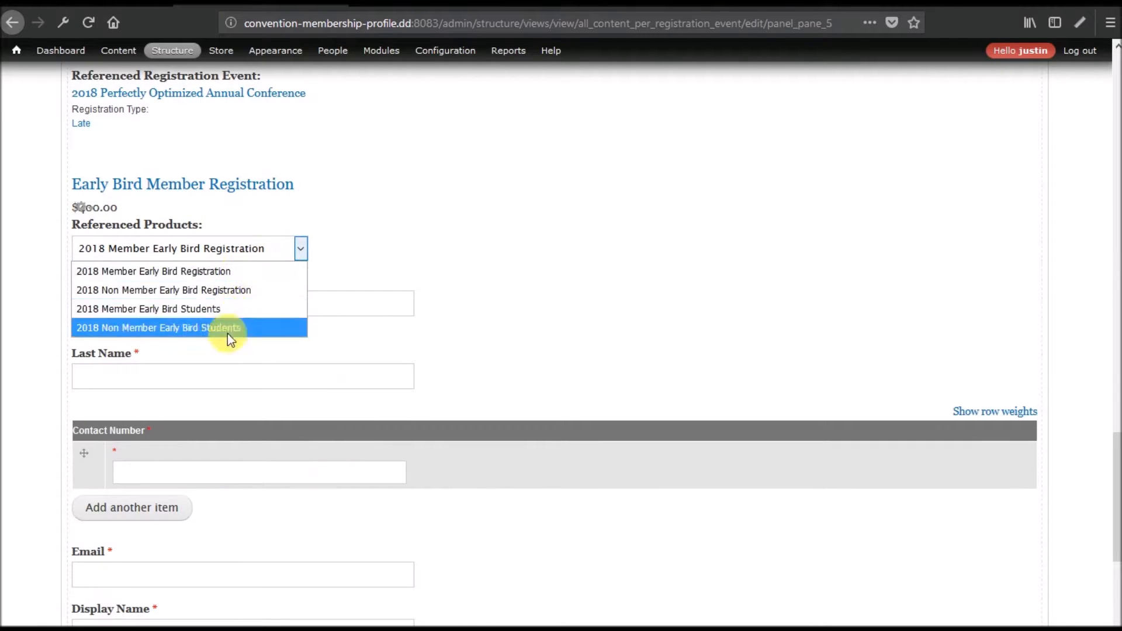
pyautogui.click(301, 249)
pyautogui.scroll(-6, 258, 450)
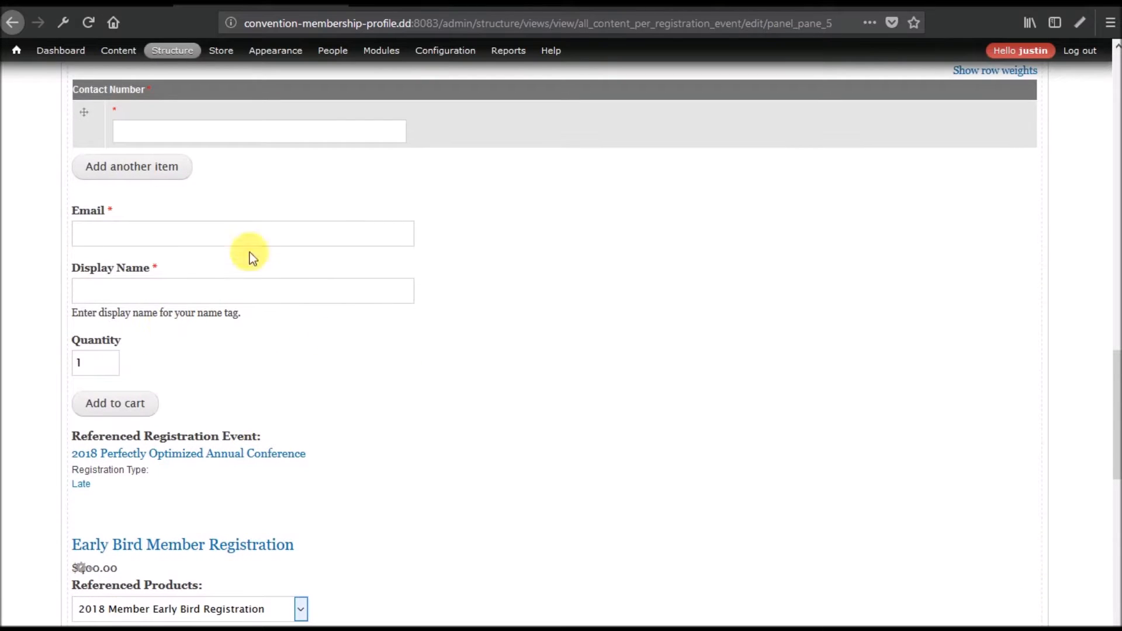
pyautogui.scroll(-6, 370, 355)
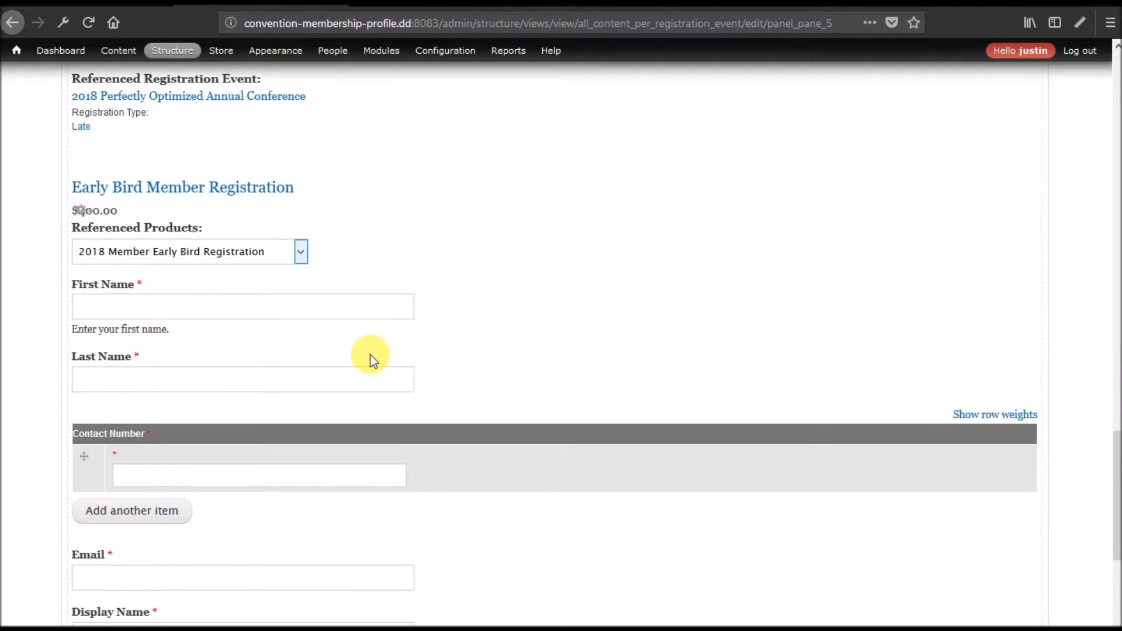
pyautogui.scroll(-6, 370, 355)
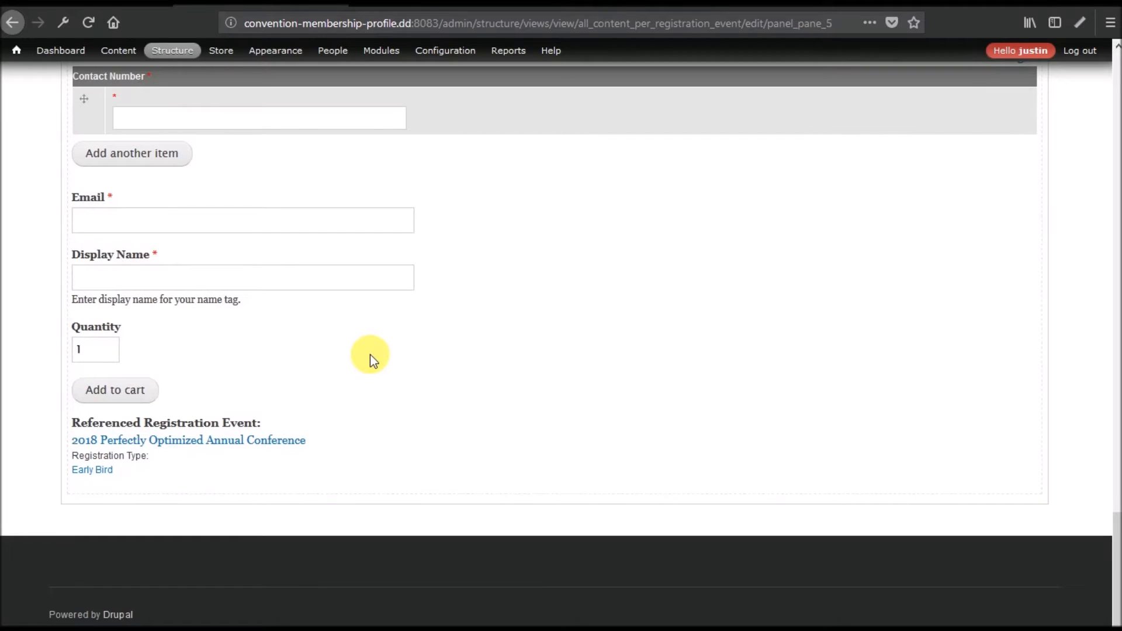
pyautogui.scroll(15, 370, 354)
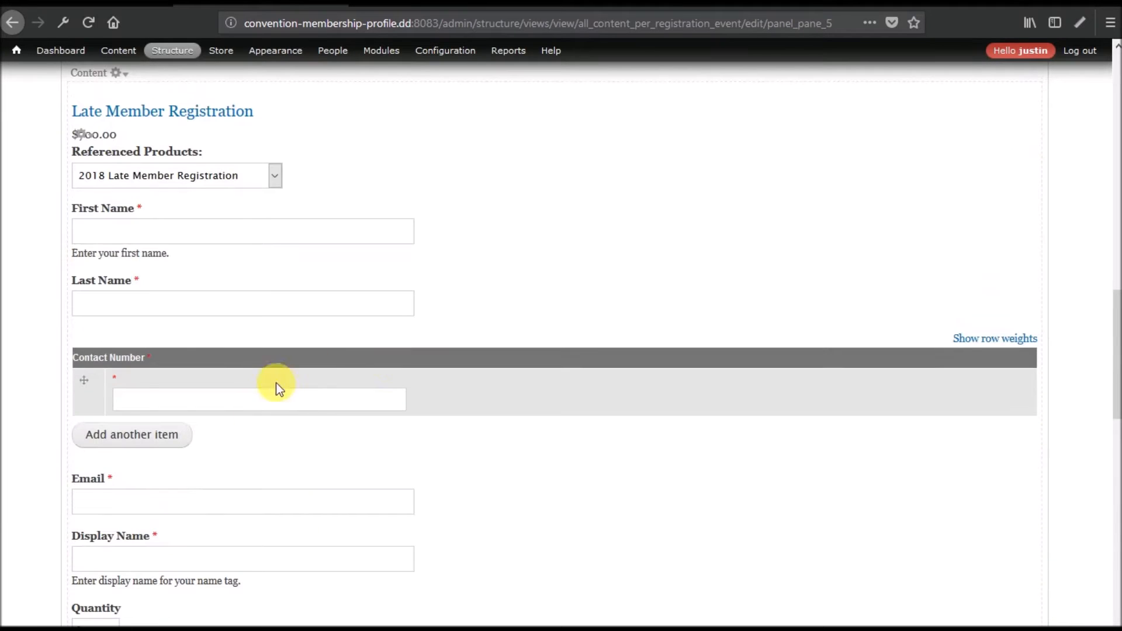
pyautogui.scroll(-3, 306, 387)
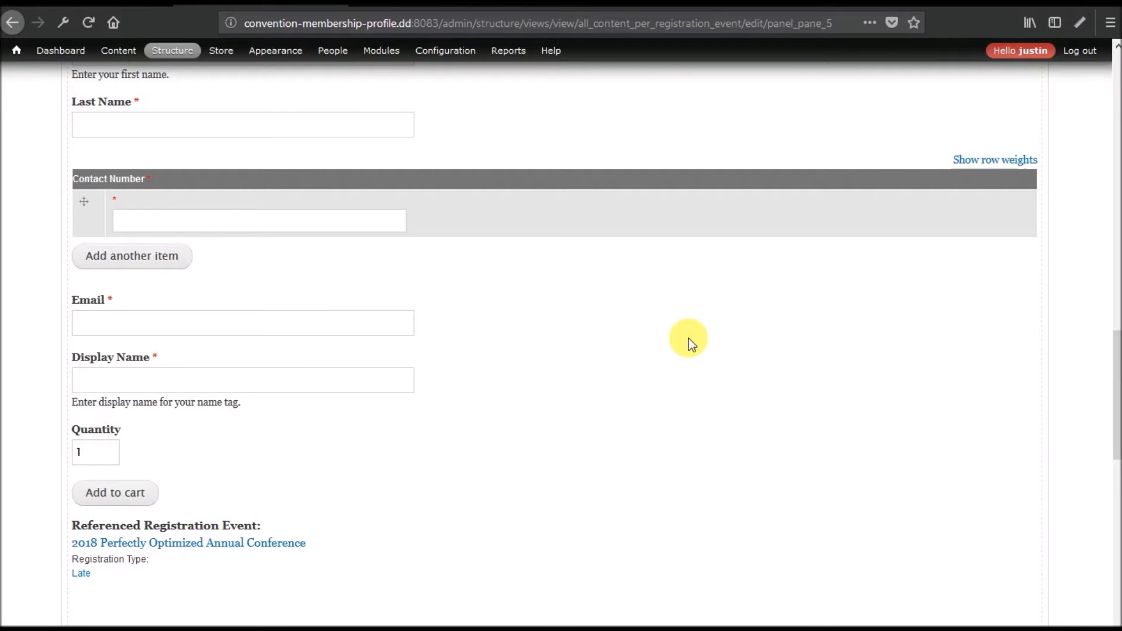
pyautogui.scroll(6, 689, 339)
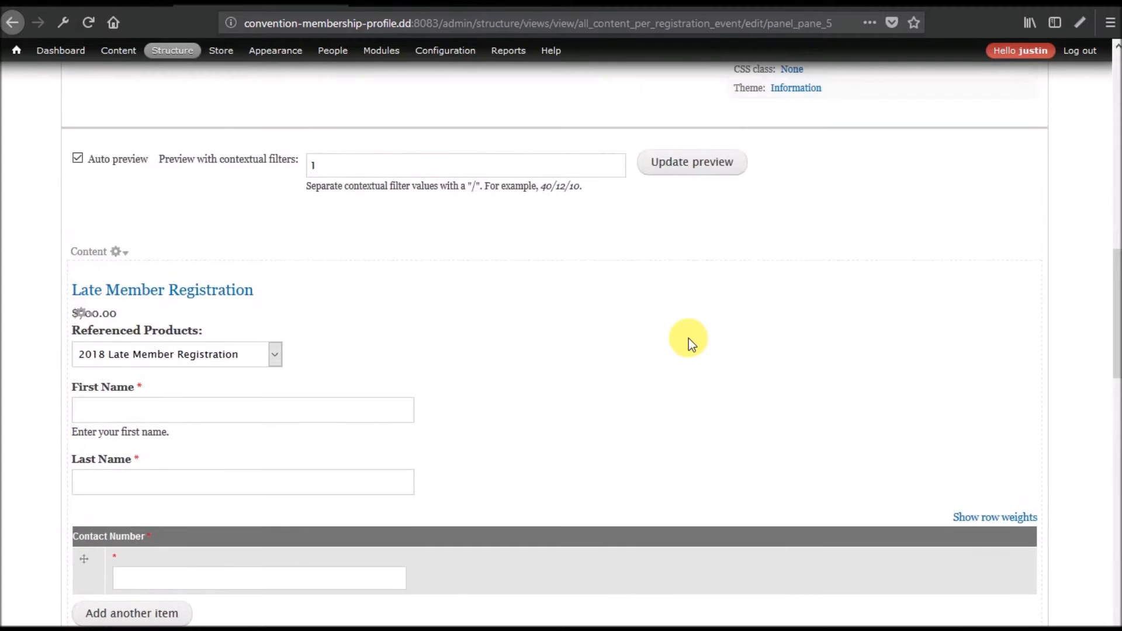
pyautogui.scroll(12, 689, 338)
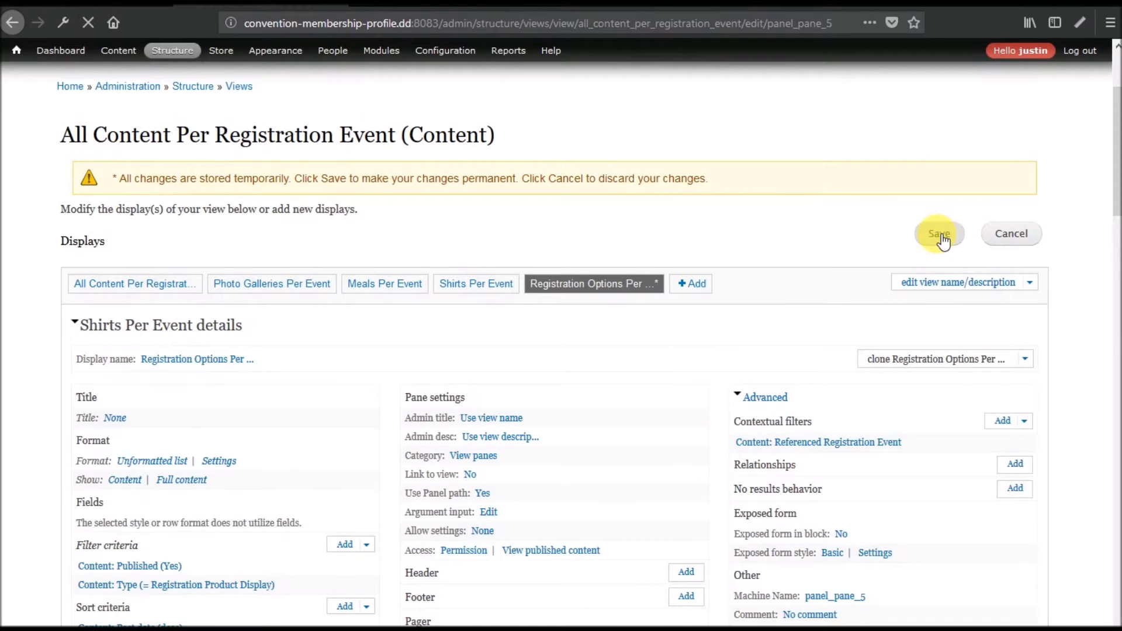
# Switch to the All Content display and update its preview with contextual filter 1.
pyautogui.scroll(-4, 477, 332)
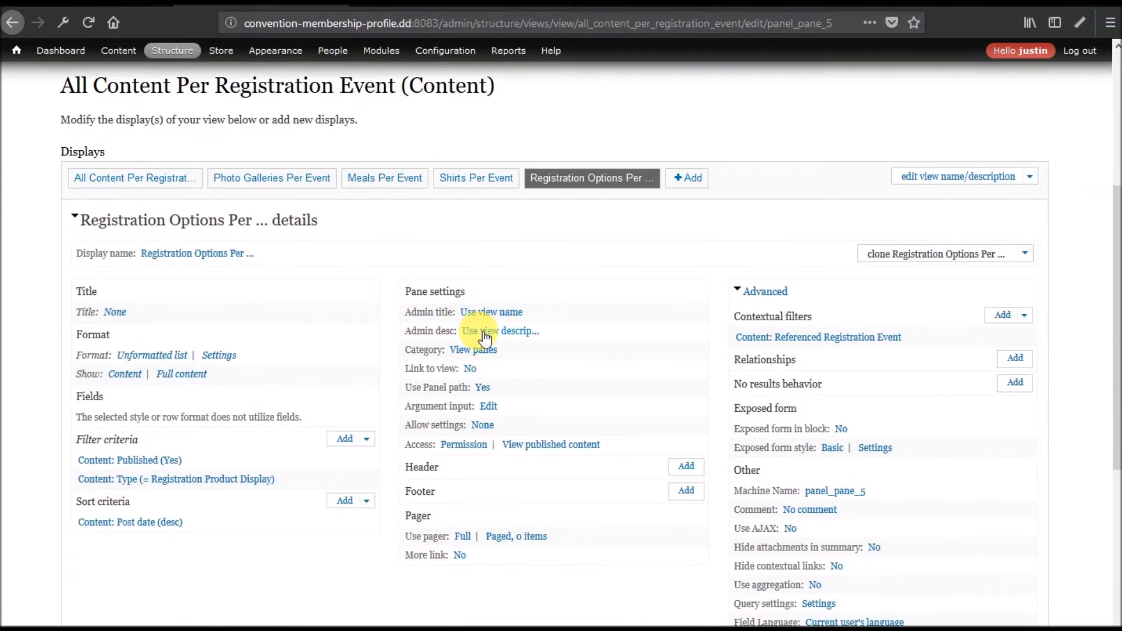
pyautogui.click(147, 183)
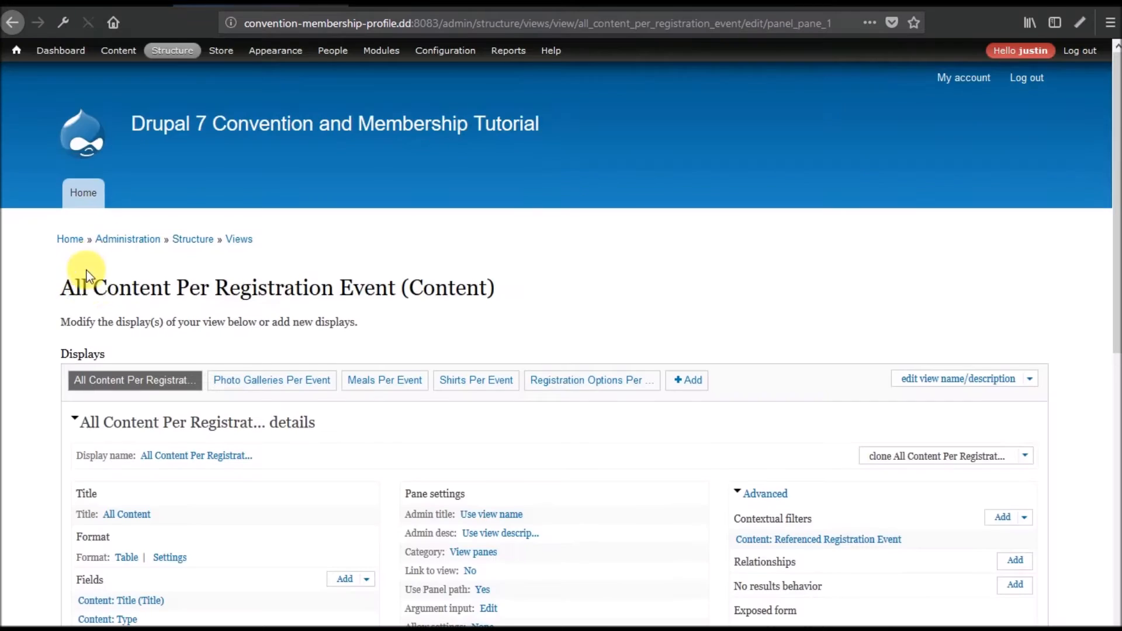
pyautogui.scroll(-10, 88, 269)
pyautogui.click(440, 436)
pyautogui.write('1')
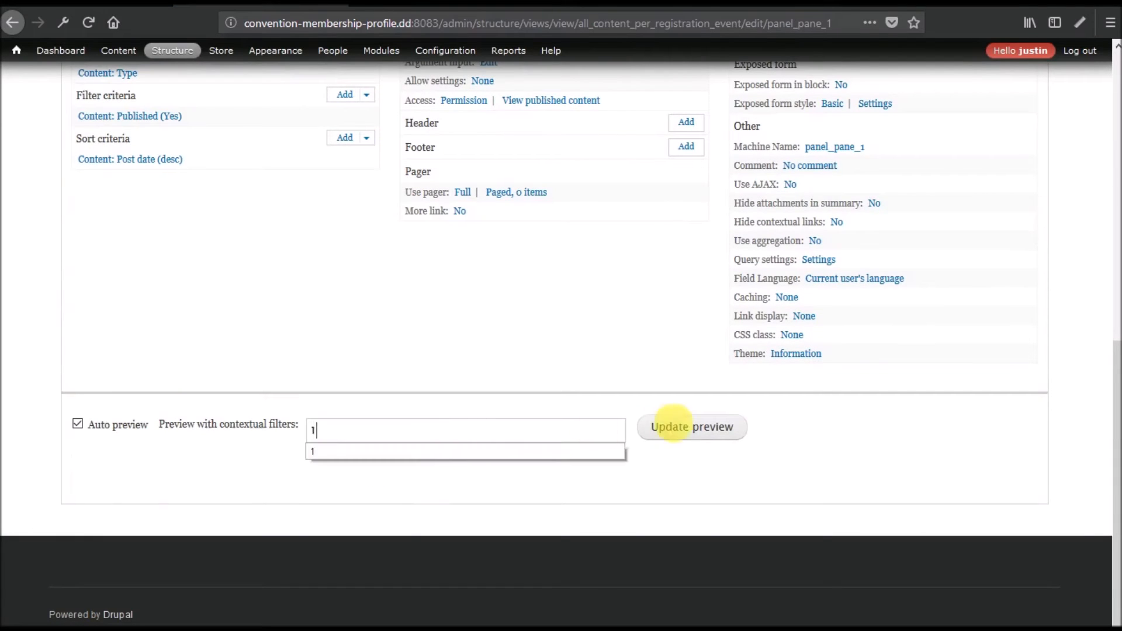
pyautogui.click(714, 429)
pyautogui.scroll(-8, 246, 294)
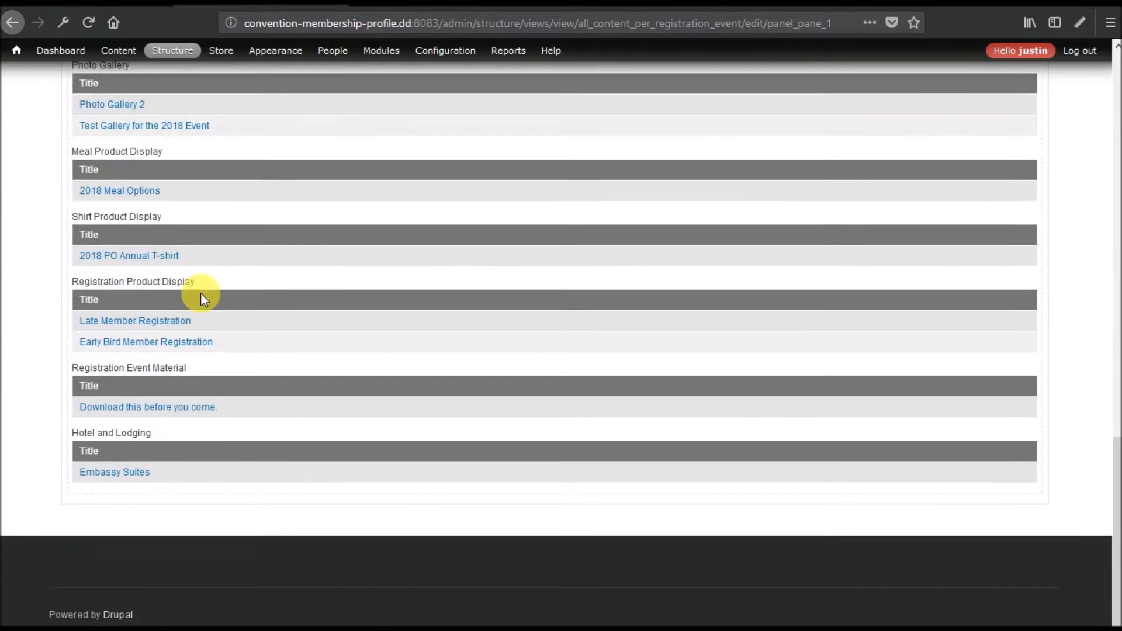
pyautogui.scroll(1, 201, 293)
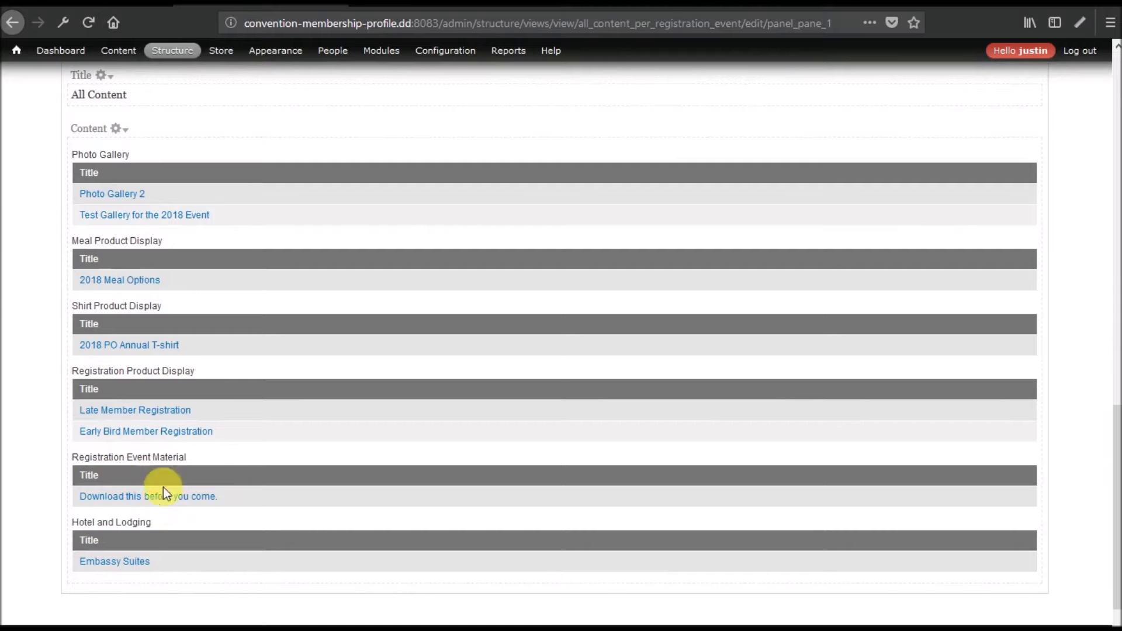
pyautogui.scroll(15, 320, 514)
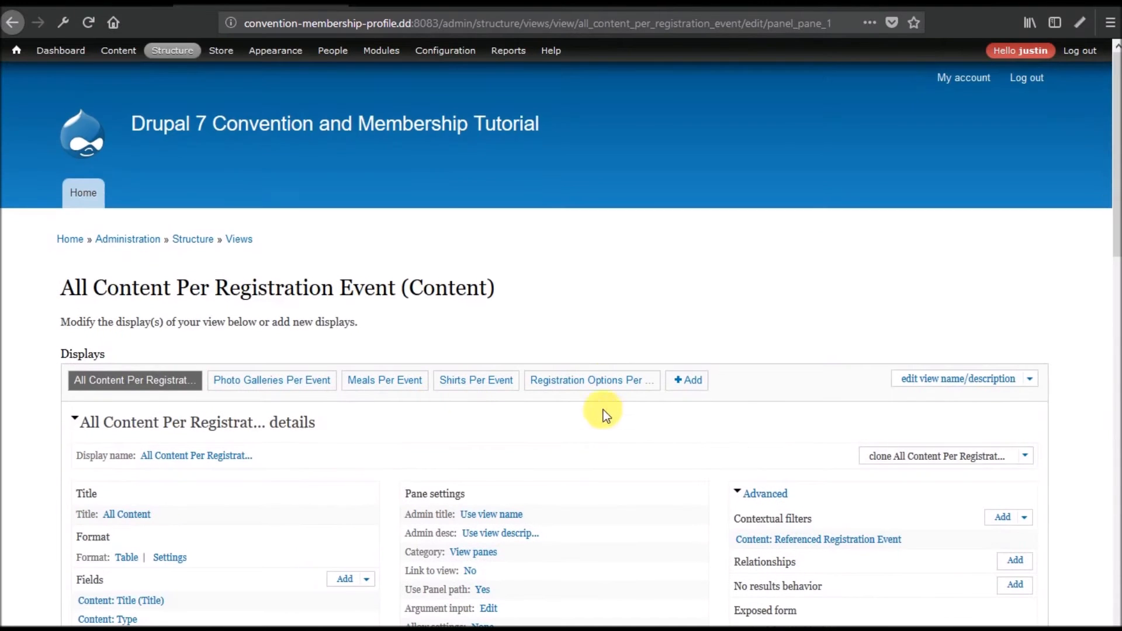
# Clone the Registration Options Per Event display, leaving the Meals Per Event name unchanged.
pyautogui.click(602, 381)
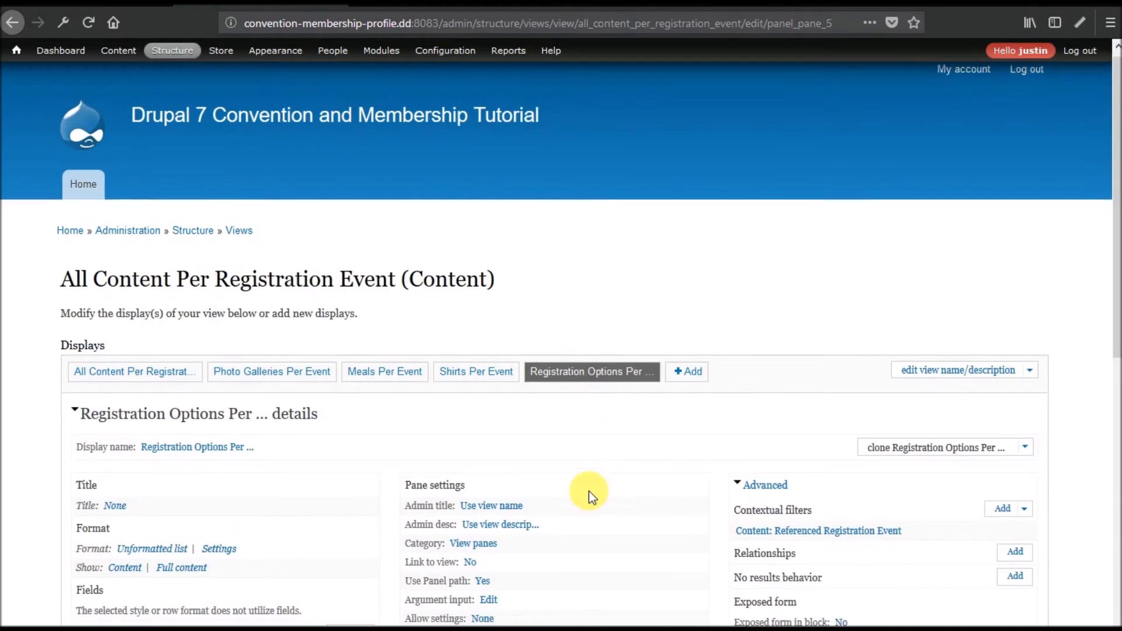
pyautogui.scroll(-5, 589, 492)
pyautogui.scroll(3, 644, 468)
pyautogui.click(957, 281)
pyautogui.scroll(-3, 238, 408)
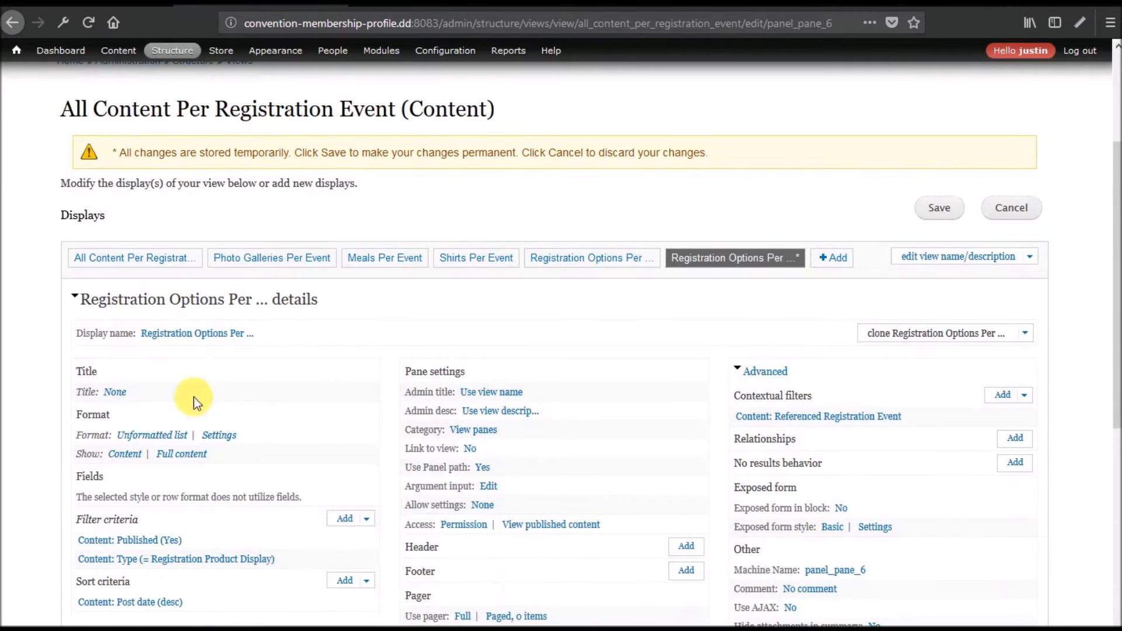
pyautogui.click(387, 258)
pyautogui.click(165, 513)
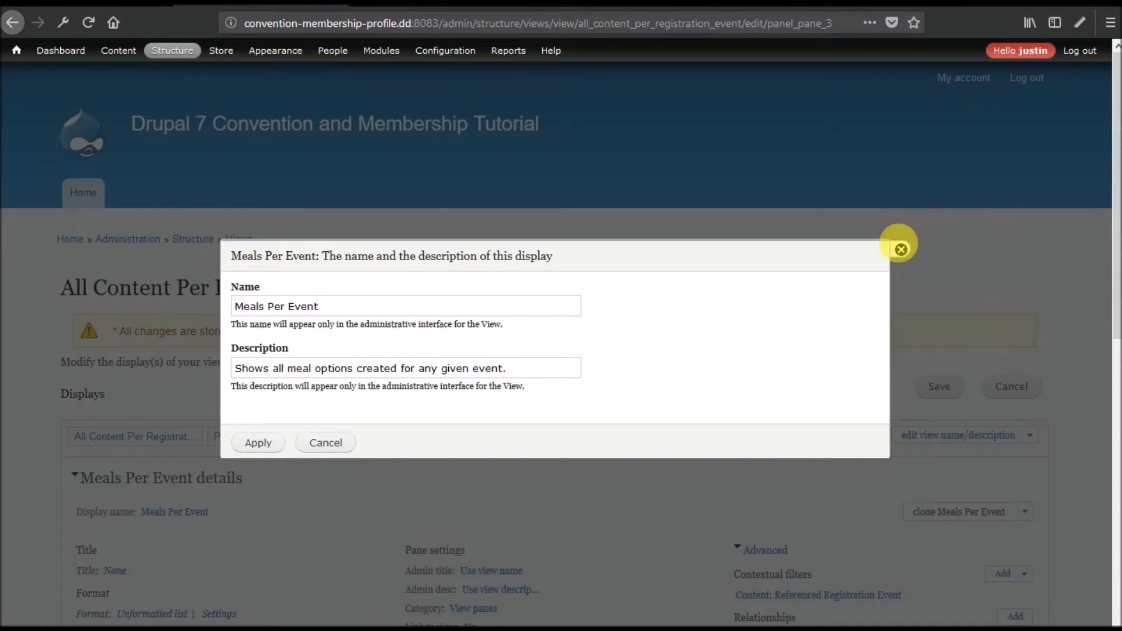
pyautogui.click(901, 249)
# Set the Shirts Per Event description to 'Shows all shirt options created for any given event.'.
pyautogui.click(468, 438)
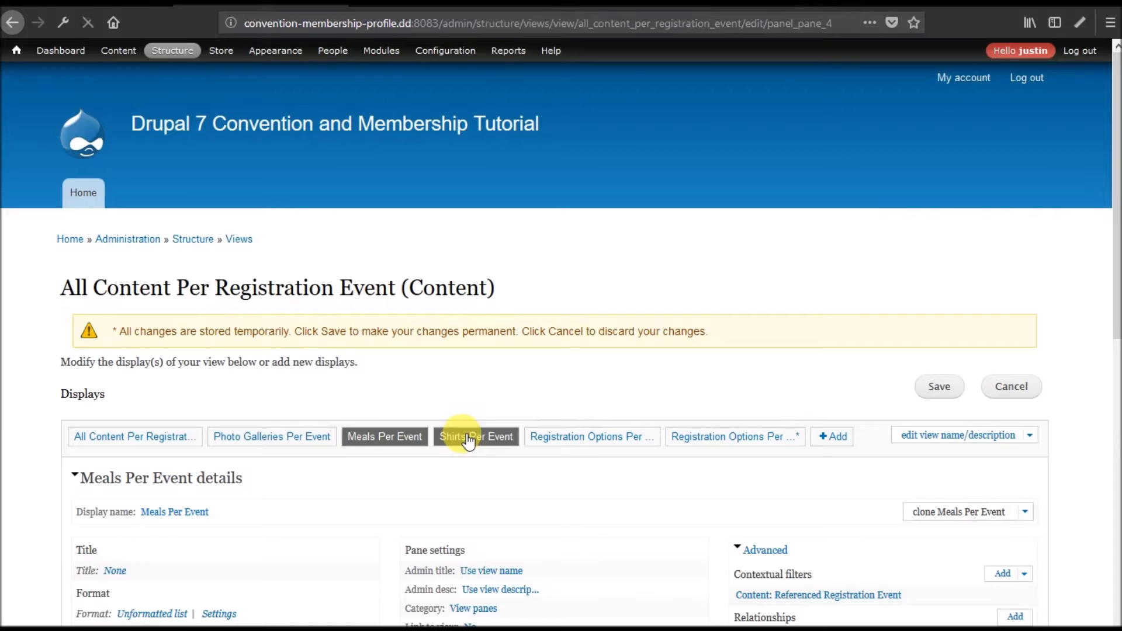
pyautogui.scroll(-6, 346, 389)
pyautogui.click(188, 155)
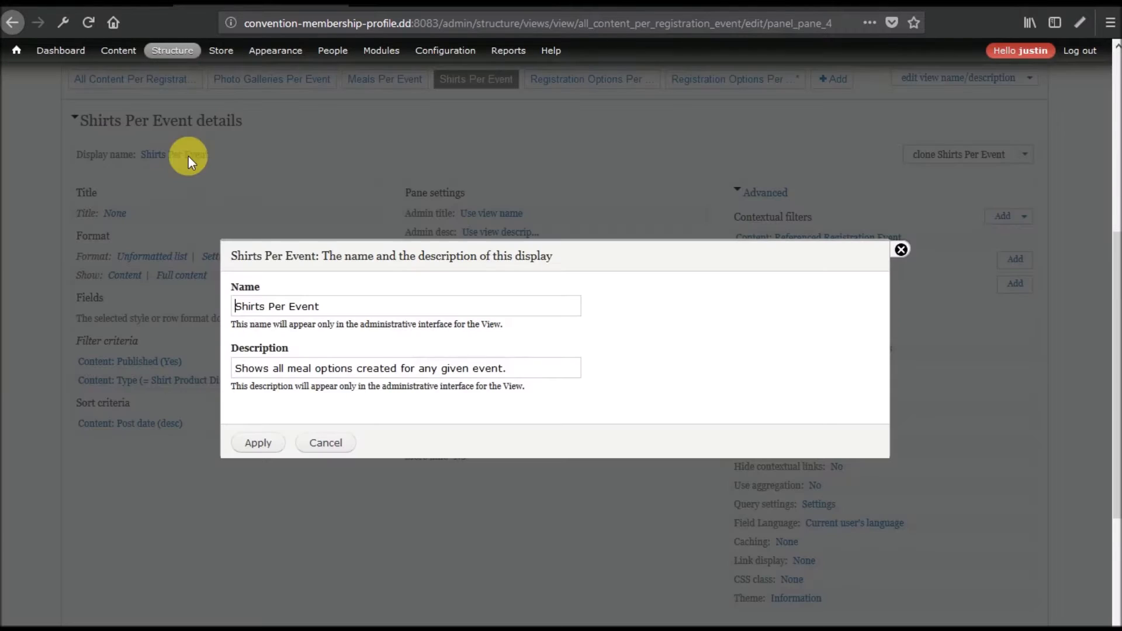
pyautogui.doubleClick(336, 370)
pyautogui.doubleClick(299, 369)
pyautogui.write('shrt')
pyautogui.press('BackSpace')
pyautogui.press('BackSpace')
pyautogui.write('irt')
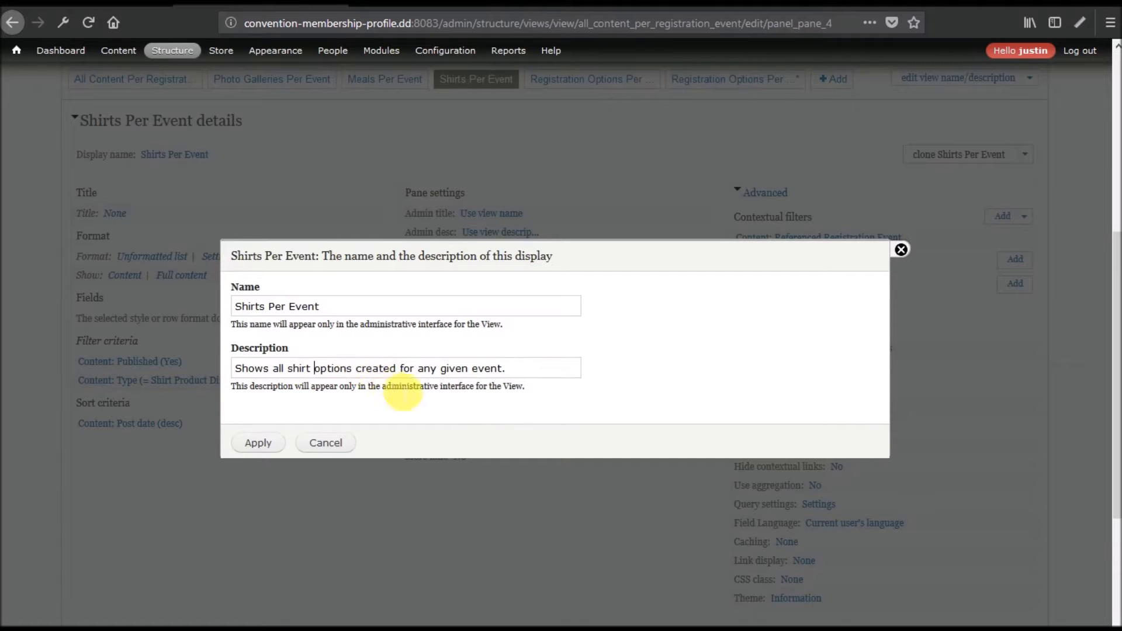
pyautogui.click(266, 444)
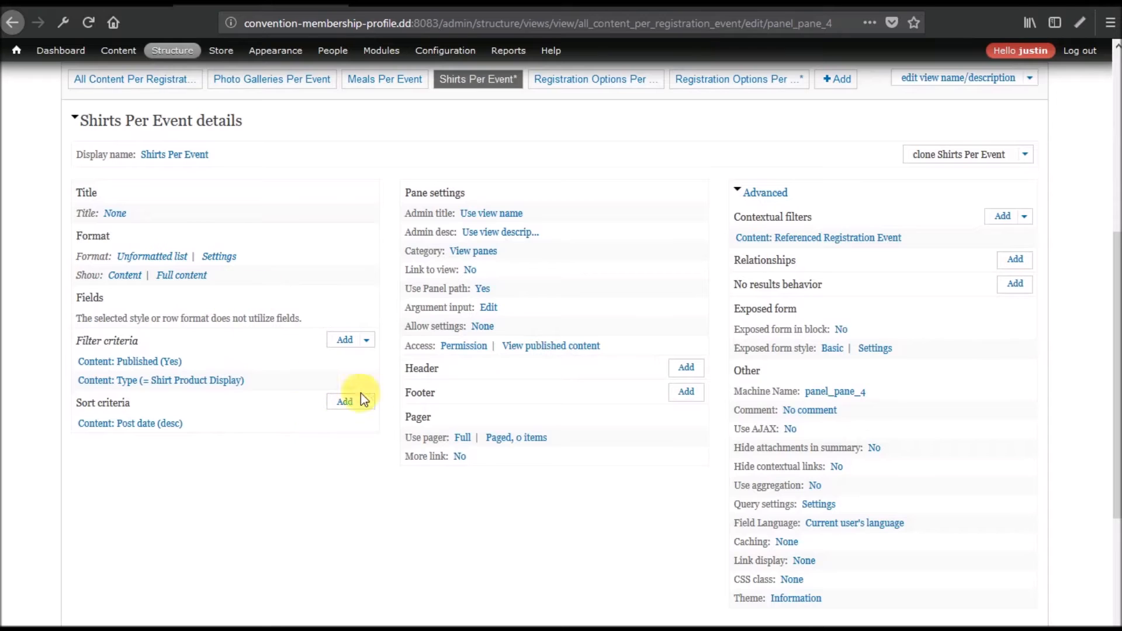
pyautogui.scroll(6, 402, 415)
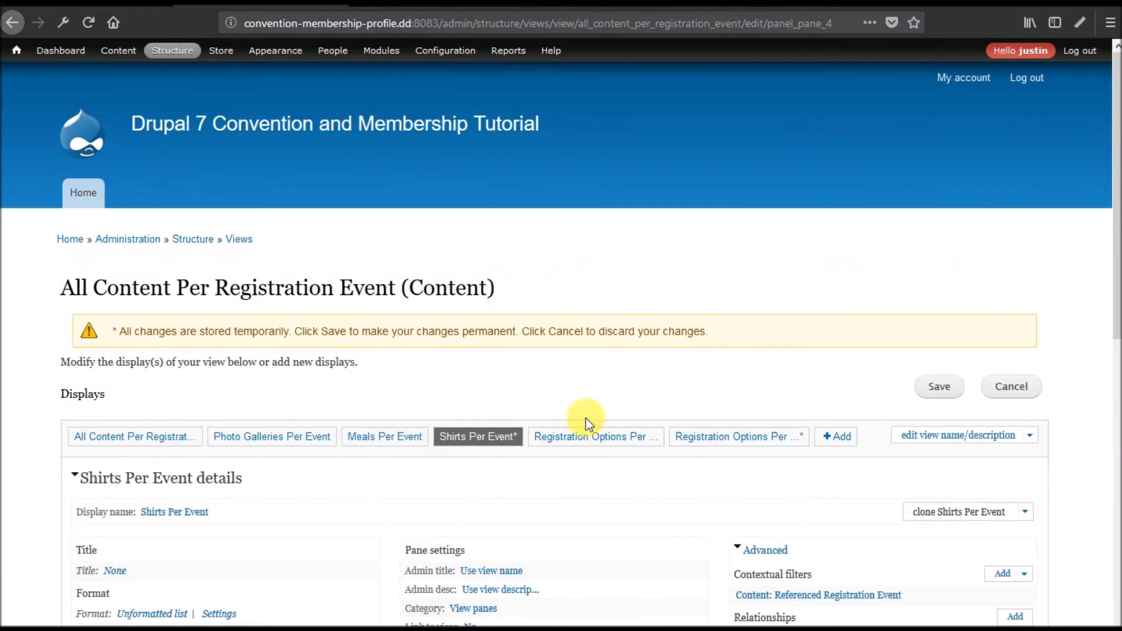
# Rename the cloned display to 'Downloadable Material Per Event'.
pyautogui.click(739, 438)
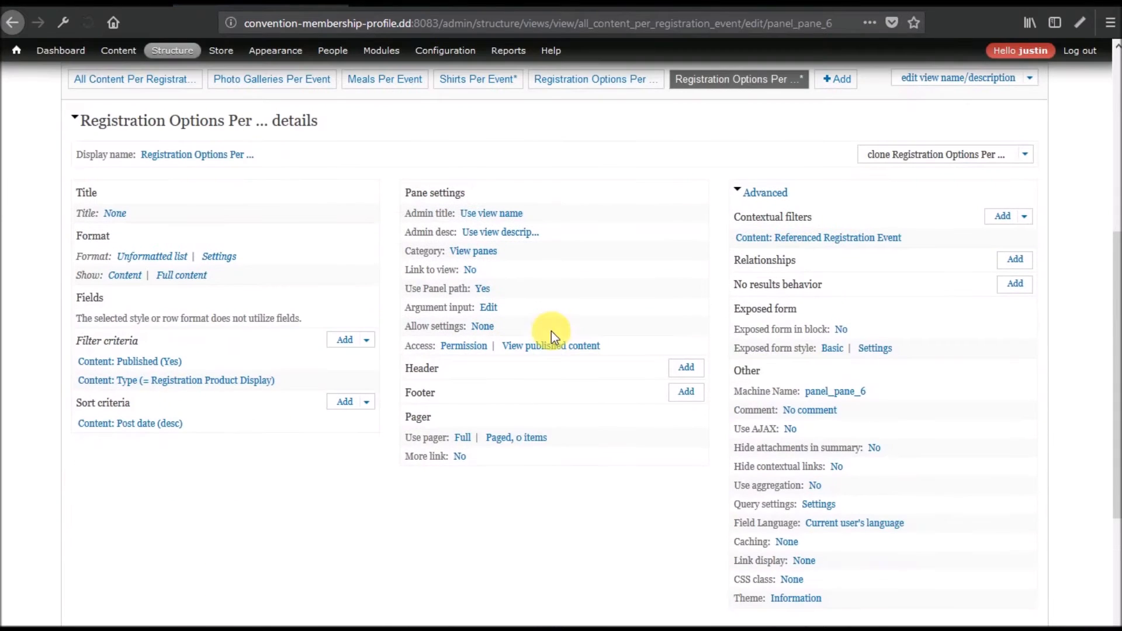
pyautogui.click(199, 155)
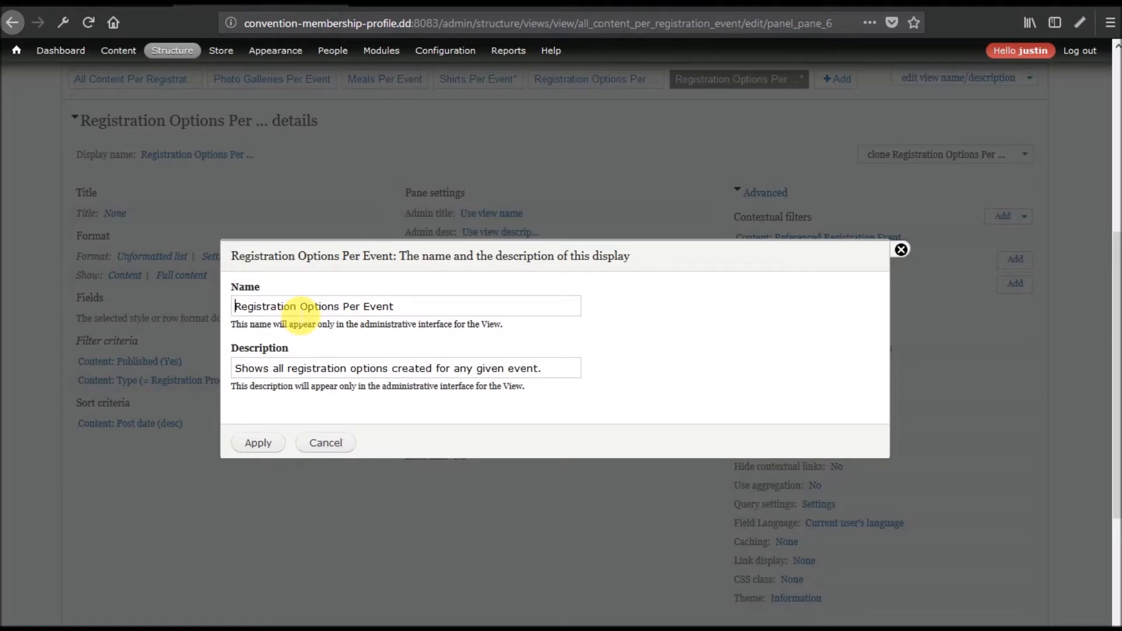
pyautogui.click(298, 306)
pyautogui.doubleClick(264, 306)
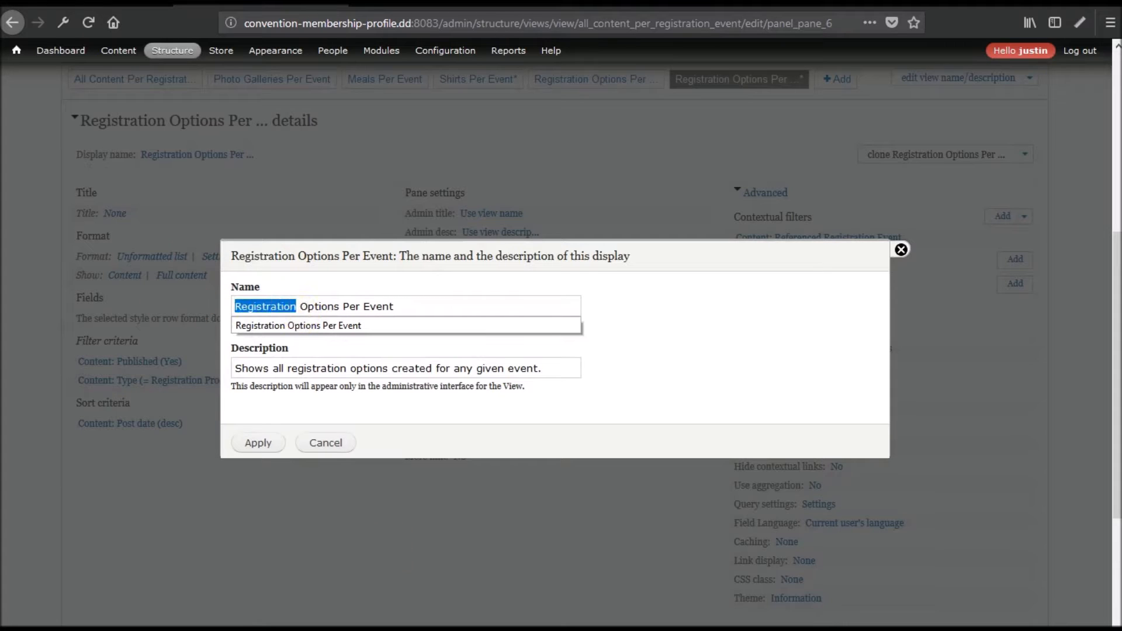
pyautogui.click(298, 307)
pyautogui.moveTo(341, 306); pyautogui.dragTo(193, 318)
pyautogui.write('Downla')
pyautogui.write('od')
pyautogui.press('BackSpace')
pyautogui.press('BackSpace')
pyautogui.press('BackSpace')
pyautogui.press('BackSpace')
pyautogui.write('loadable')
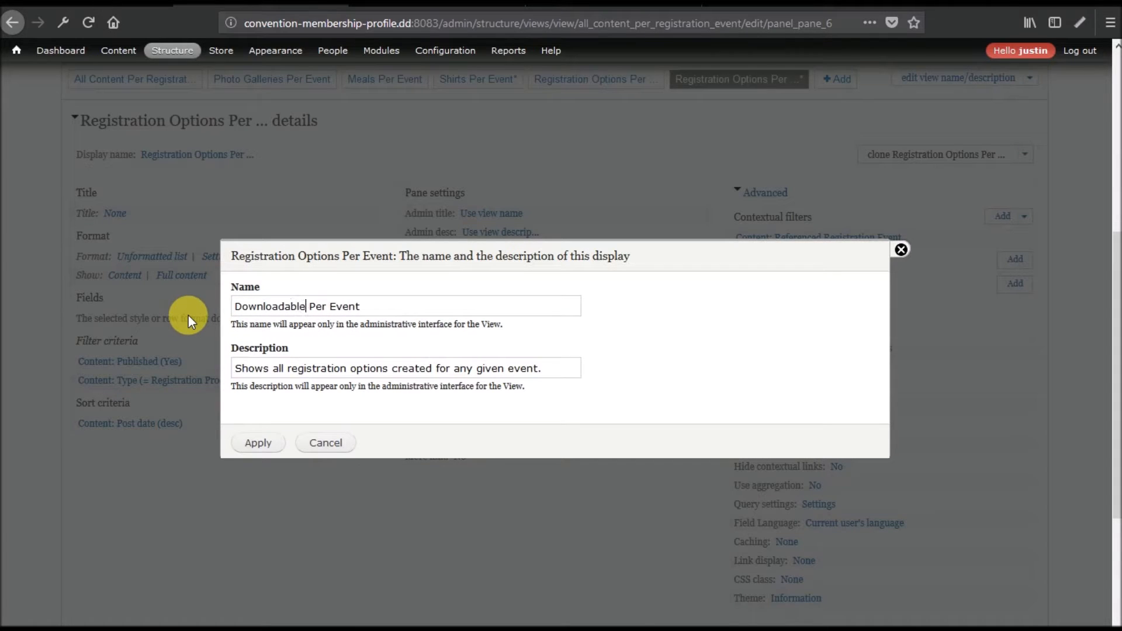
pyautogui.write(' Material')
pyautogui.doubleClick(260, 306)
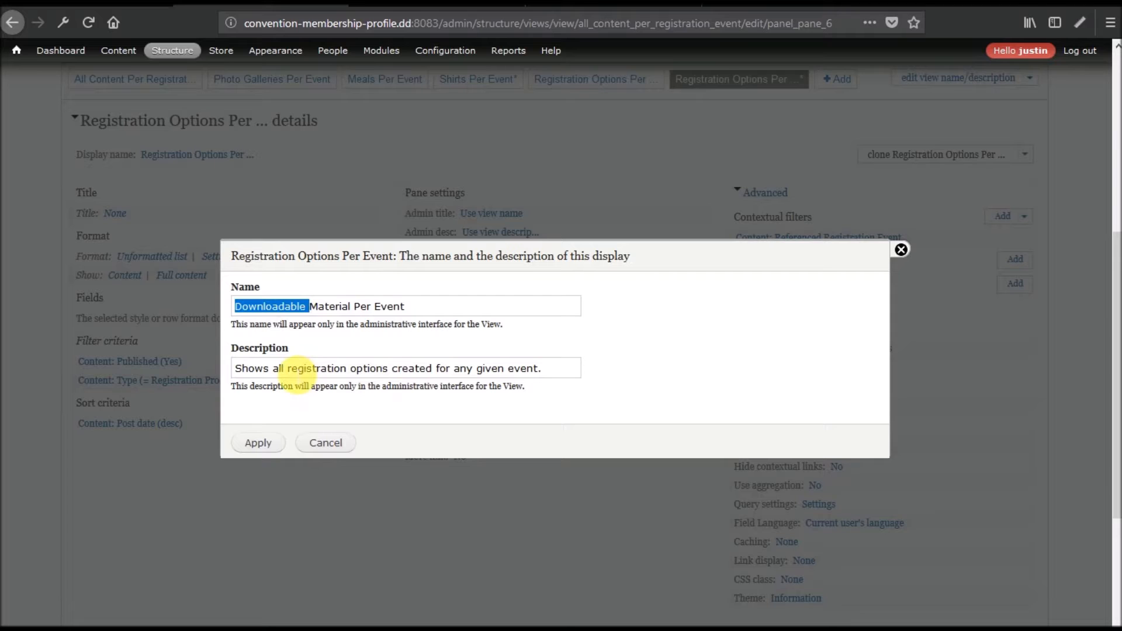
# Describe it as showing all downloadable material for any given event and apply.
pyautogui.moveTo(287, 368); pyautogui.dragTo(340, 369)
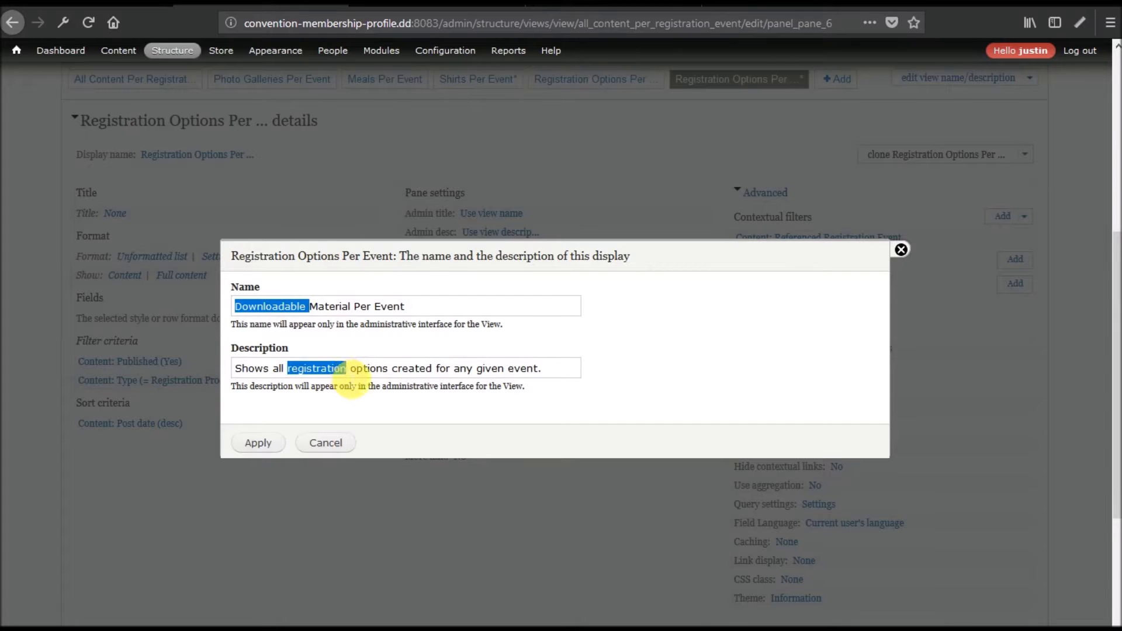
pyautogui.write('downloadable material')
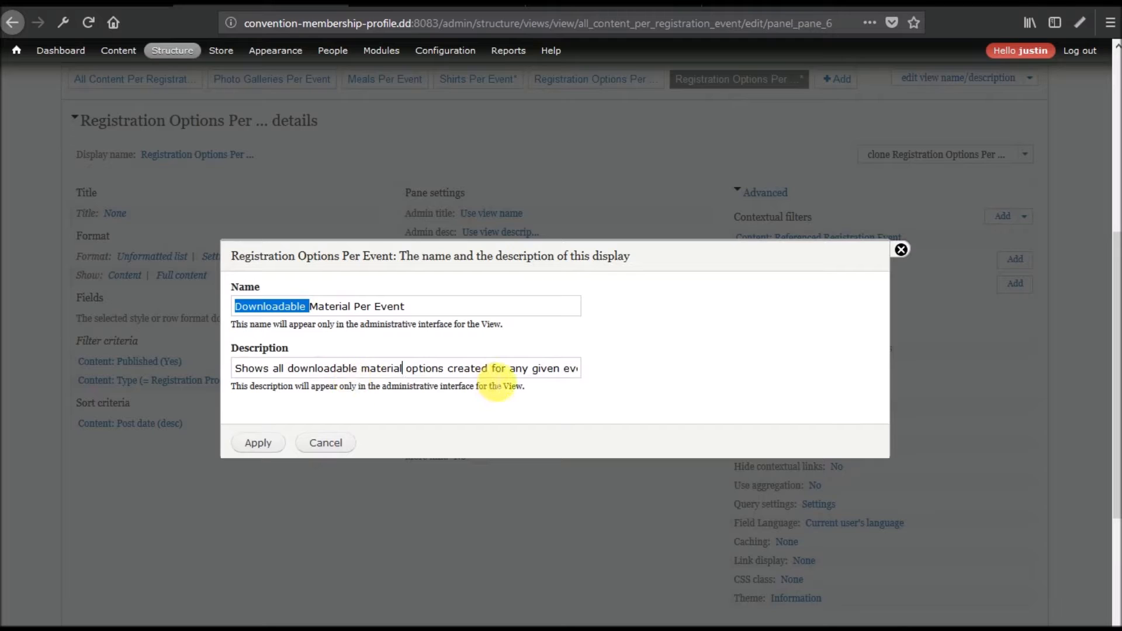
pyautogui.doubleClick(430, 375)
pyautogui.press('BackSpace')
pyautogui.click(258, 443)
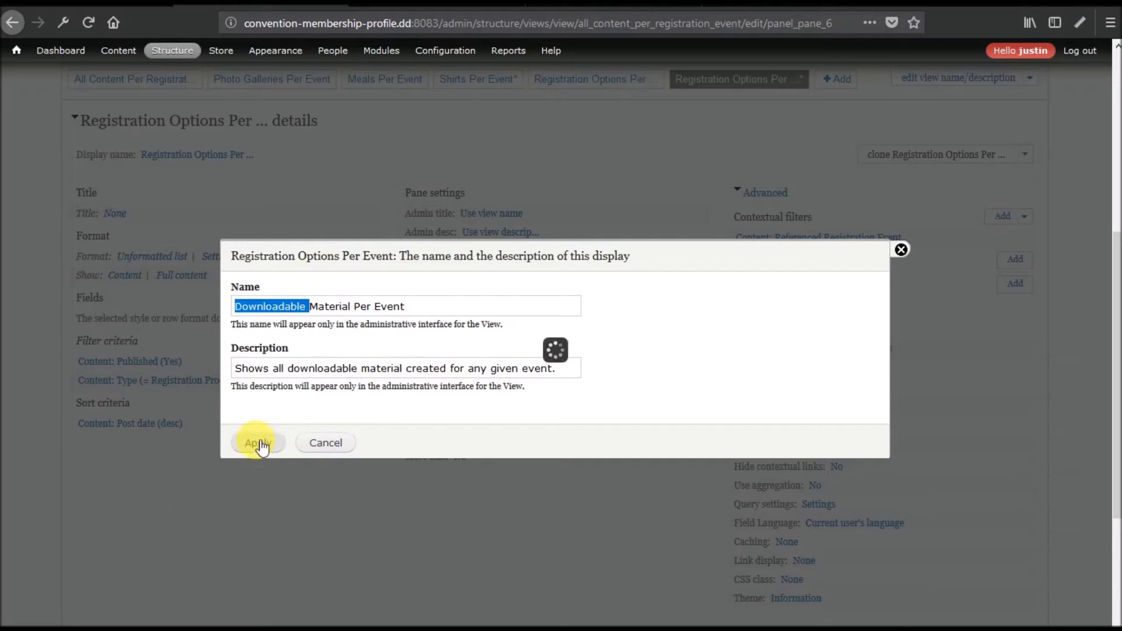
pyautogui.click(195, 382)
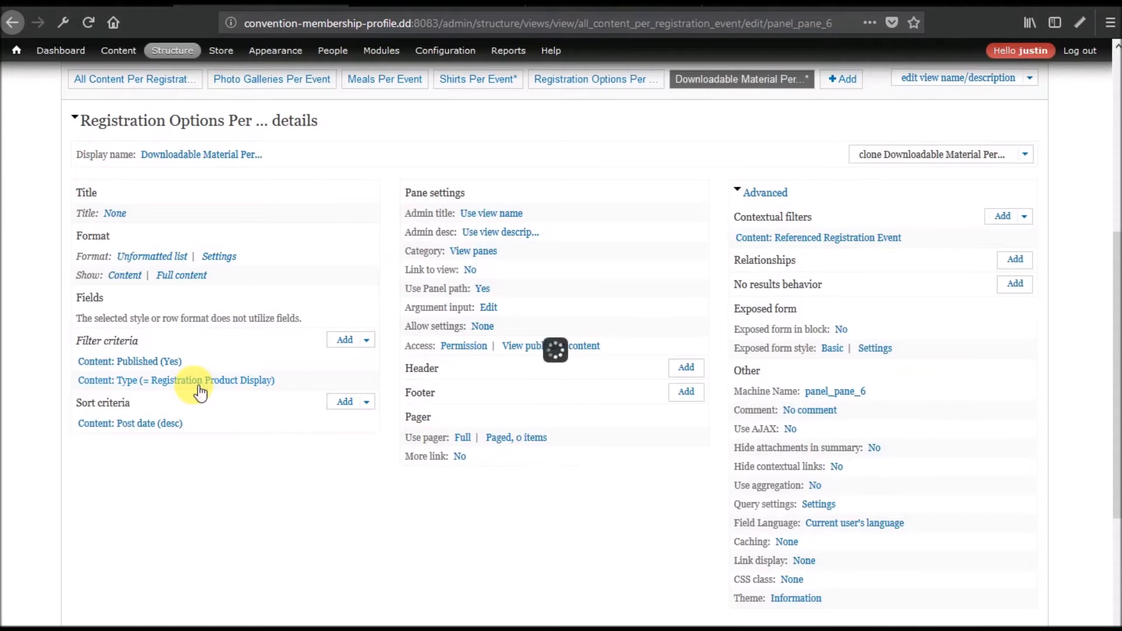
# Switch this pane's Content: Type filter from Registration Product Display to Registration Event Material.
pyautogui.scroll(-3, 526, 346)
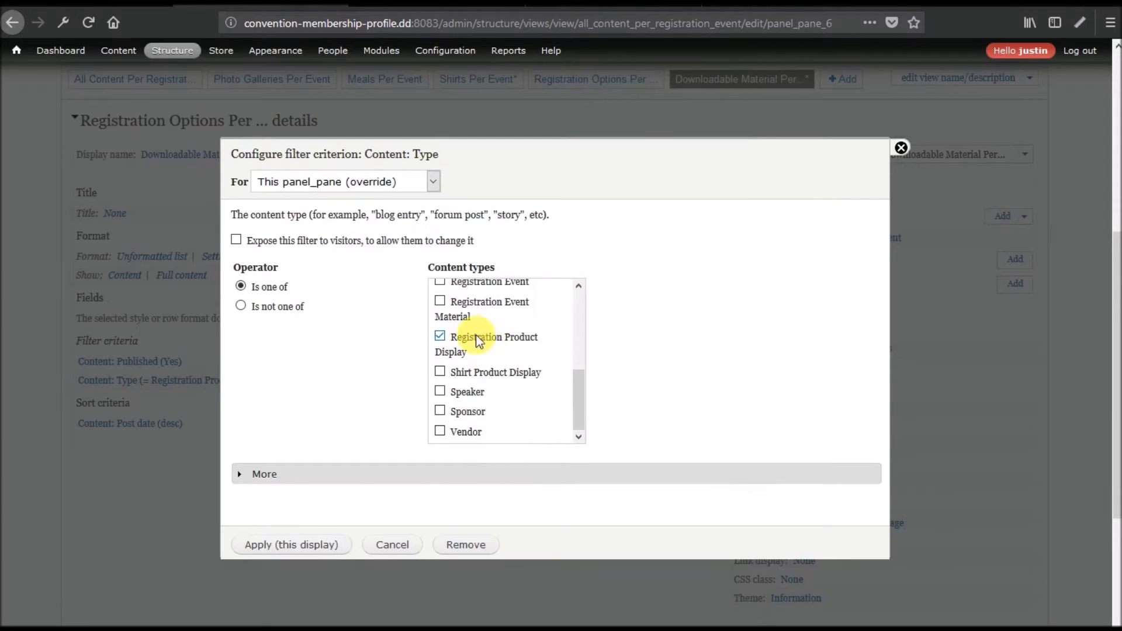
pyautogui.scroll(5, 520, 382)
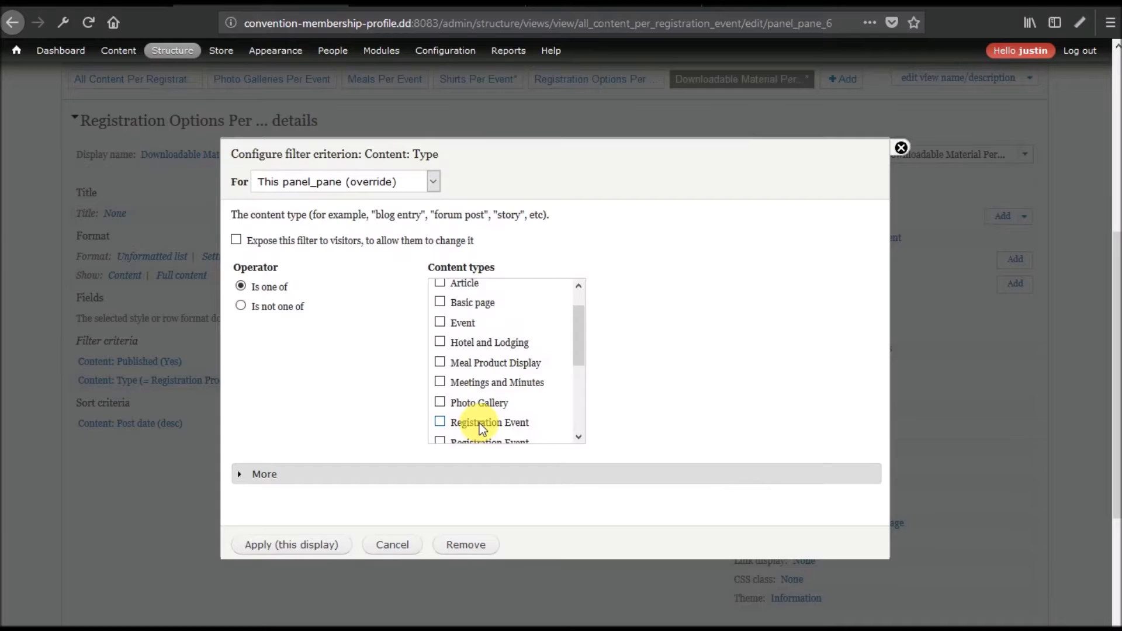
pyautogui.scroll(-2, 479, 423)
pyautogui.click(464, 412)
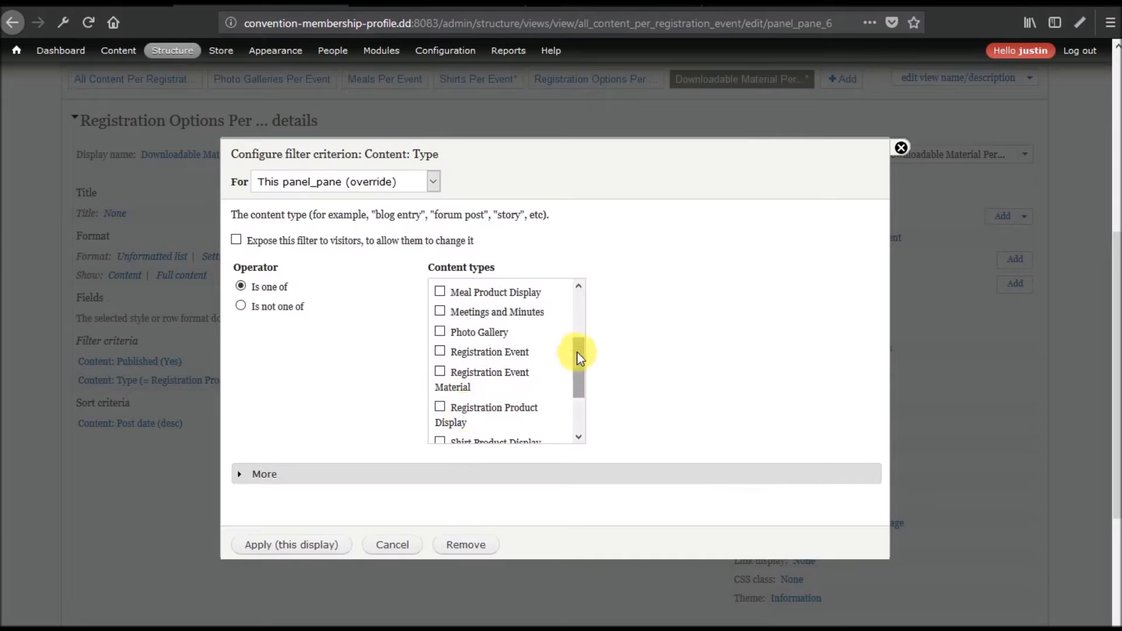
pyautogui.moveTo(580, 378)
pyautogui.mouseDown()
pyautogui.moveTo(581, 321)
pyautogui.moveTo(582, 421)
pyautogui.moveTo(583, 392)
pyautogui.mouseUp()
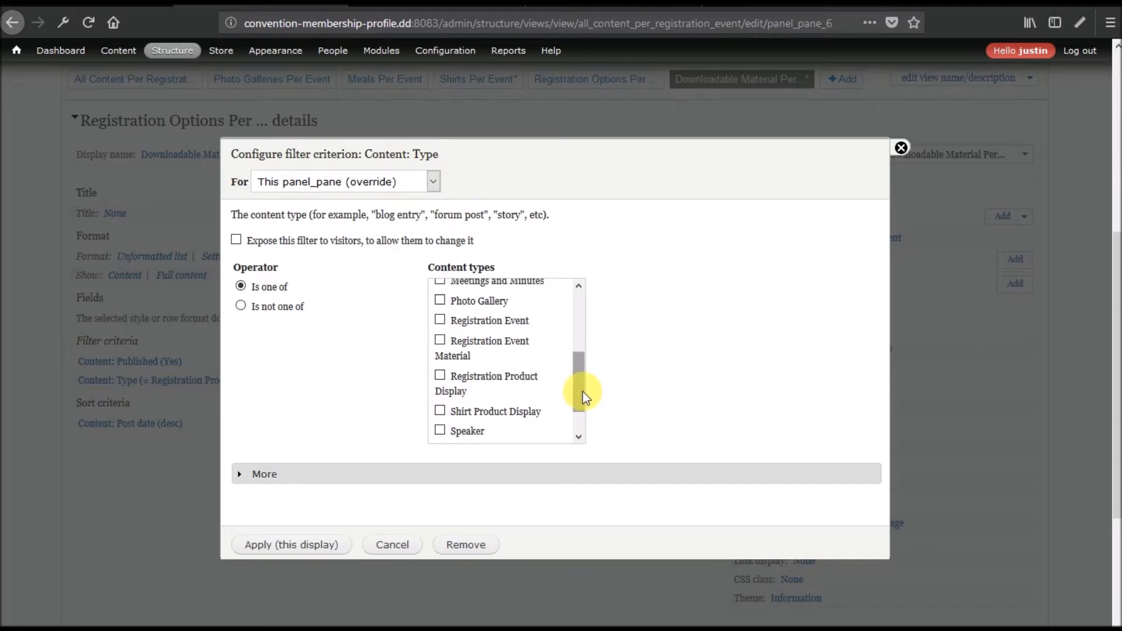
pyautogui.click(488, 345)
pyautogui.click(292, 546)
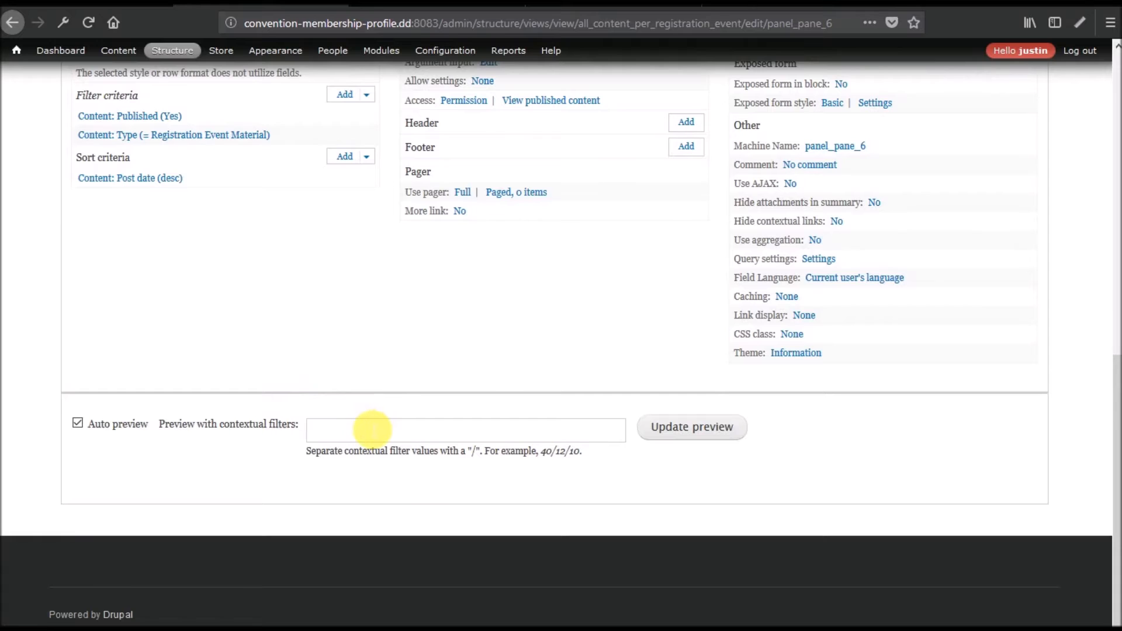
# Refresh the event 1 preview, showing 'Download this before you come.' with IMG_1025.JPG.
pyautogui.scroll(5, 335, 343)
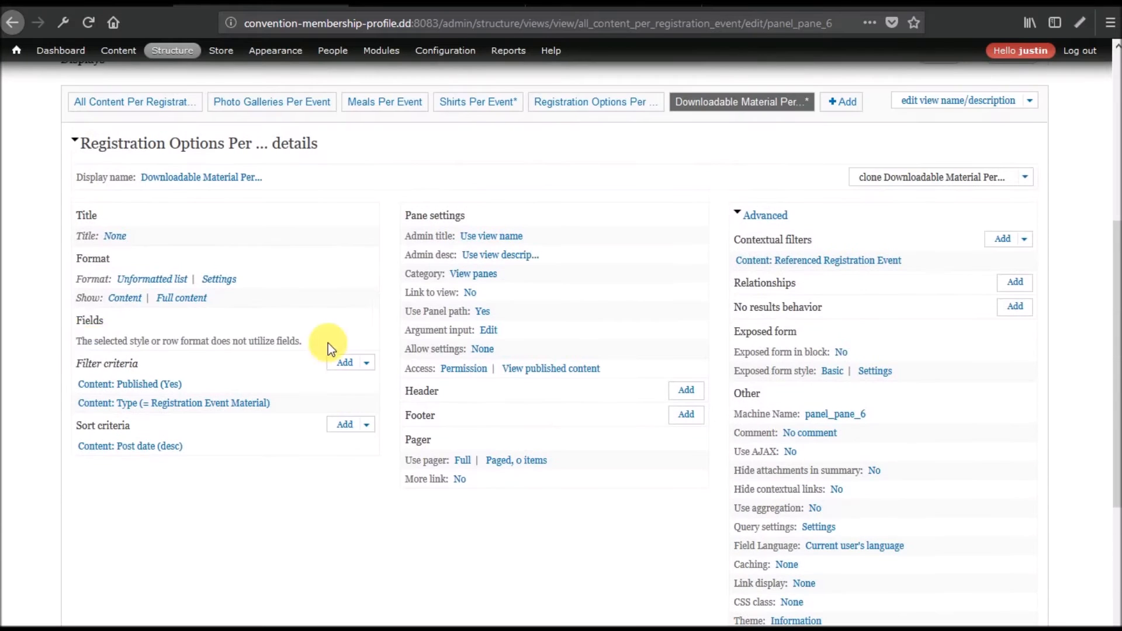
pyautogui.scroll(-5, 539, 412)
pyautogui.click(662, 429)
pyautogui.scroll(-3, 181, 310)
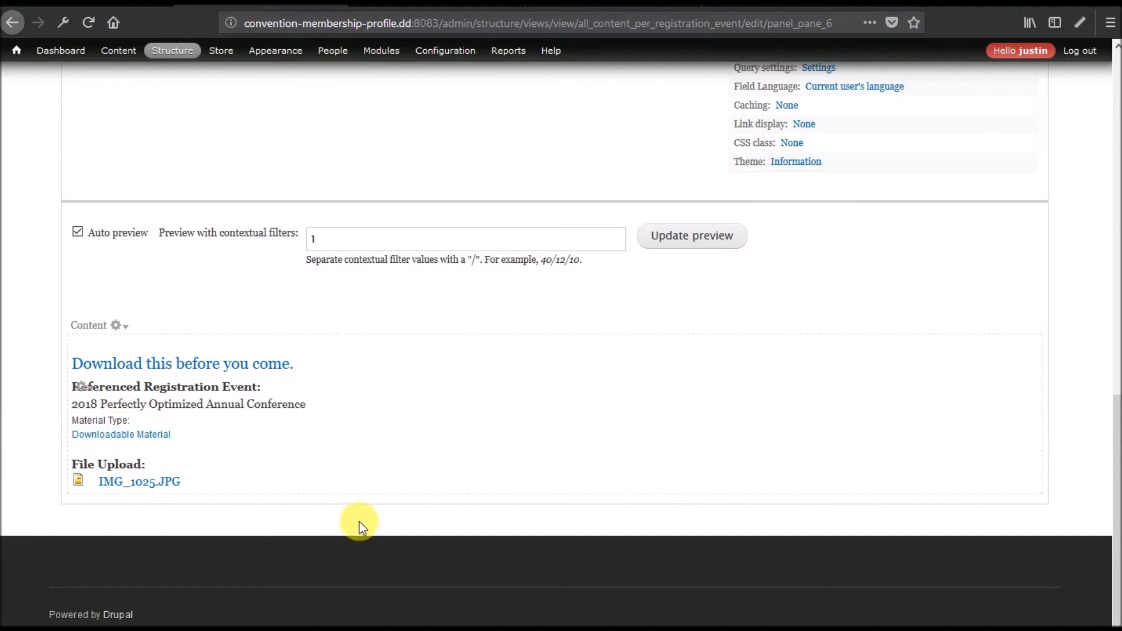
pyautogui.scroll(15, 382, 471)
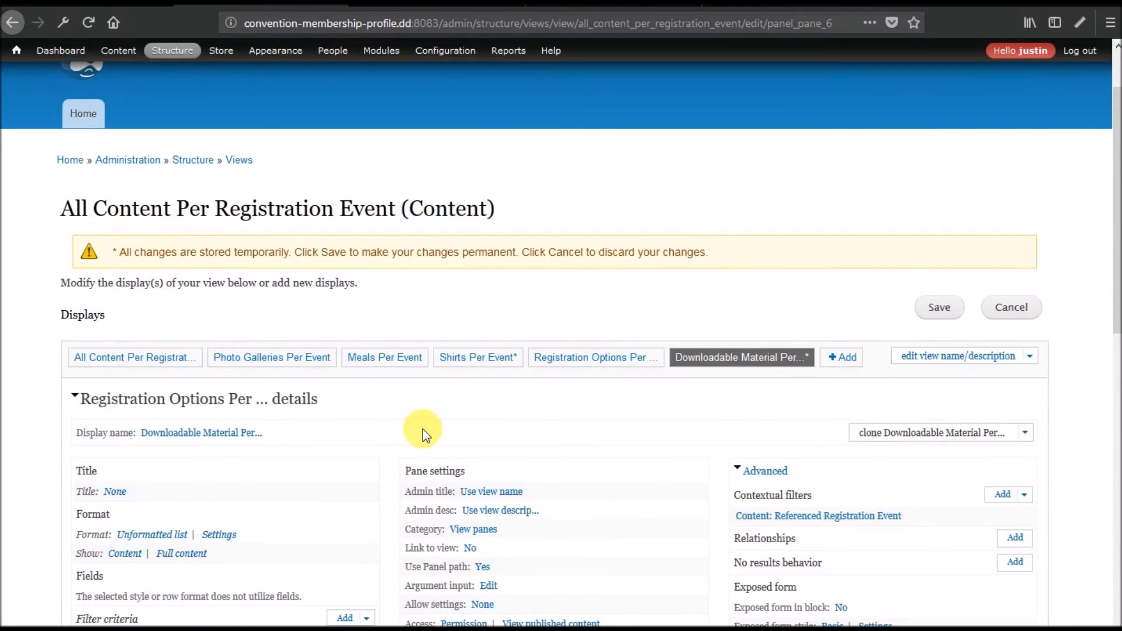
# Clone the Downloadable Material display and rename the copy 'Lodging Information Per Event'.
pyautogui.click(903, 435)
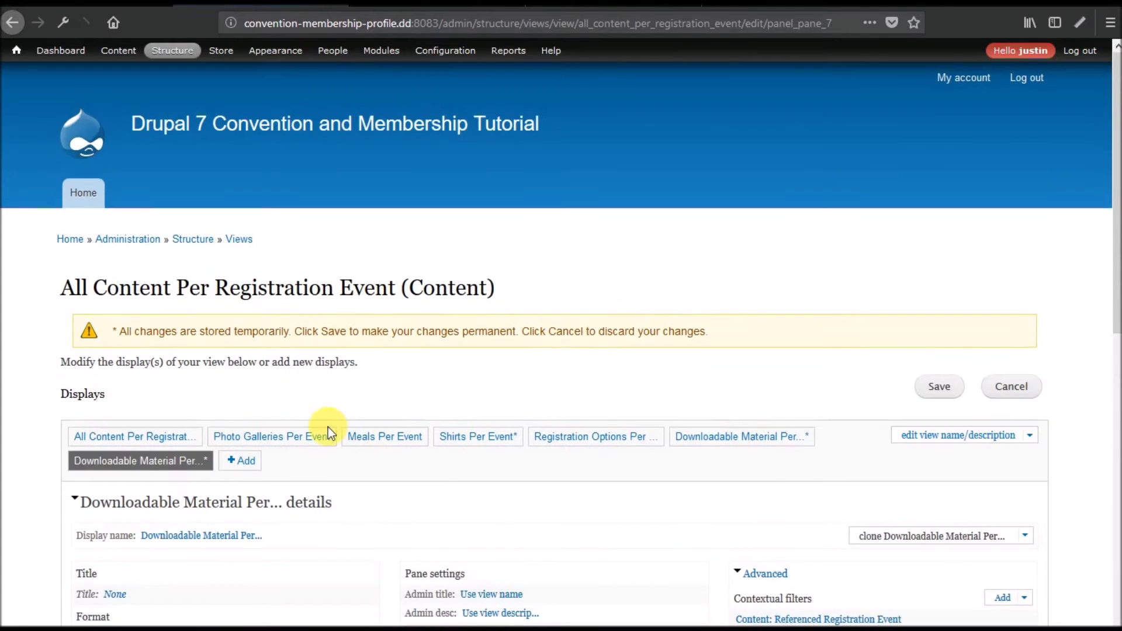
pyautogui.scroll(-5, 204, 289)
pyautogui.click(202, 274)
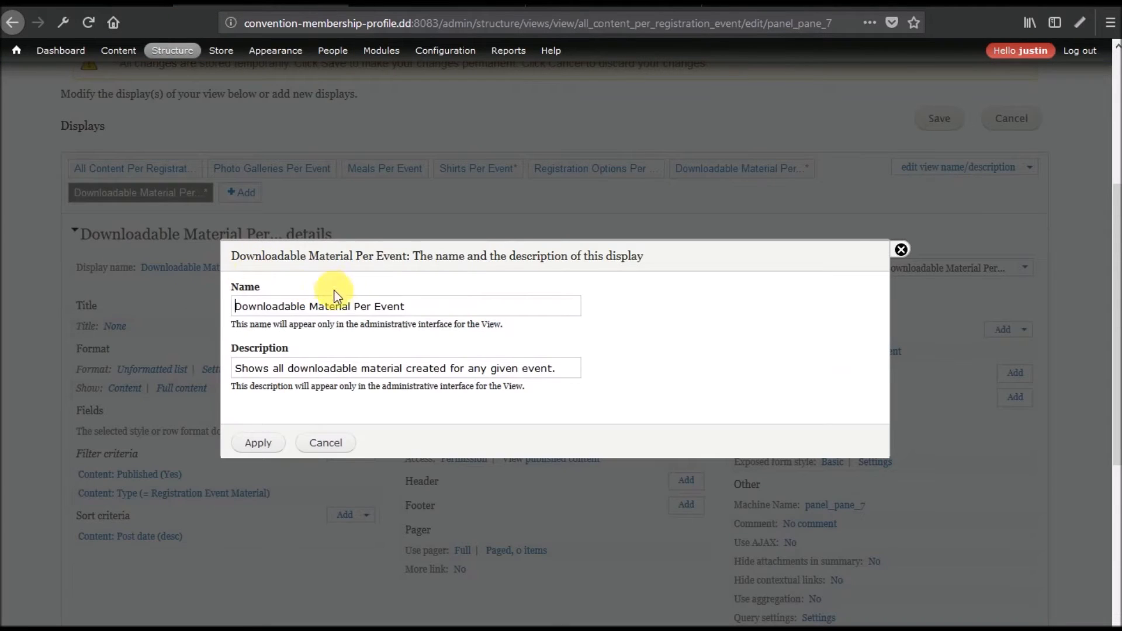
pyautogui.moveTo(350, 310); pyautogui.dragTo(275, 305)
pyautogui.write('Lodging Information')
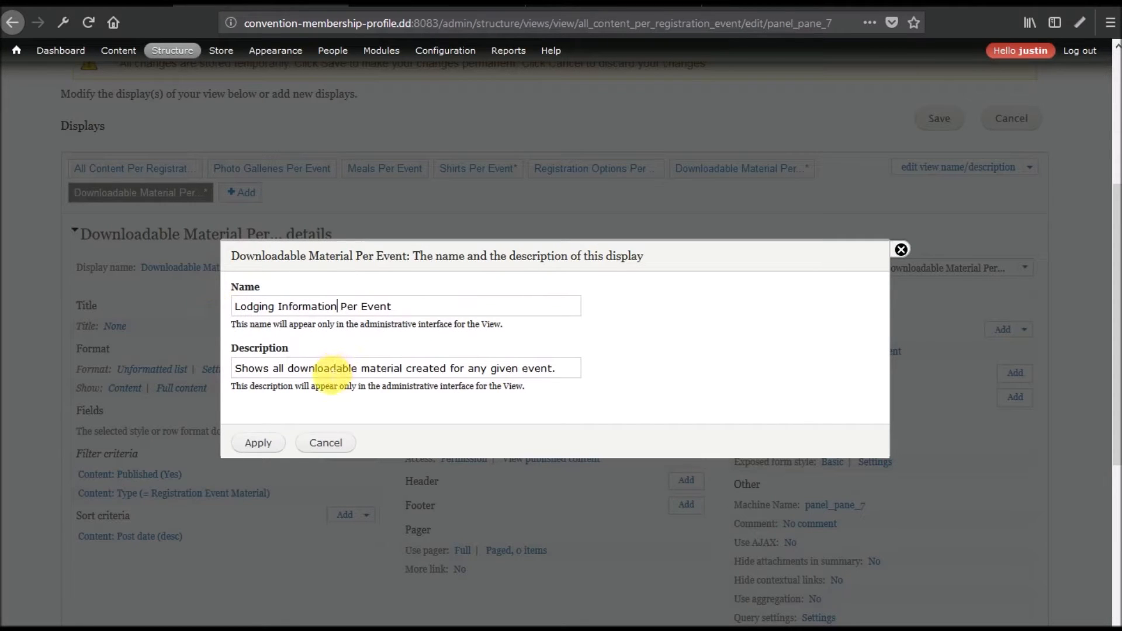
# Reword the description to refer to lodging info instead of downloadable material, and apply.
pyautogui.doubleClick(327, 368)
pyautogui.press('BackSpace')
pyautogui.write('lodging ')
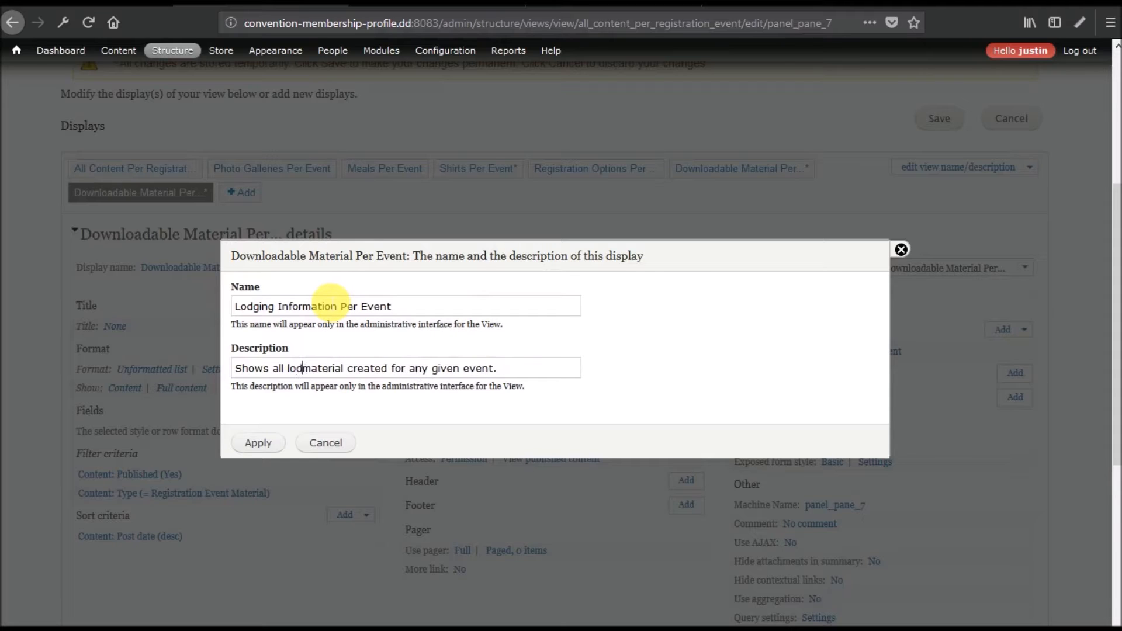
pyautogui.write('info')
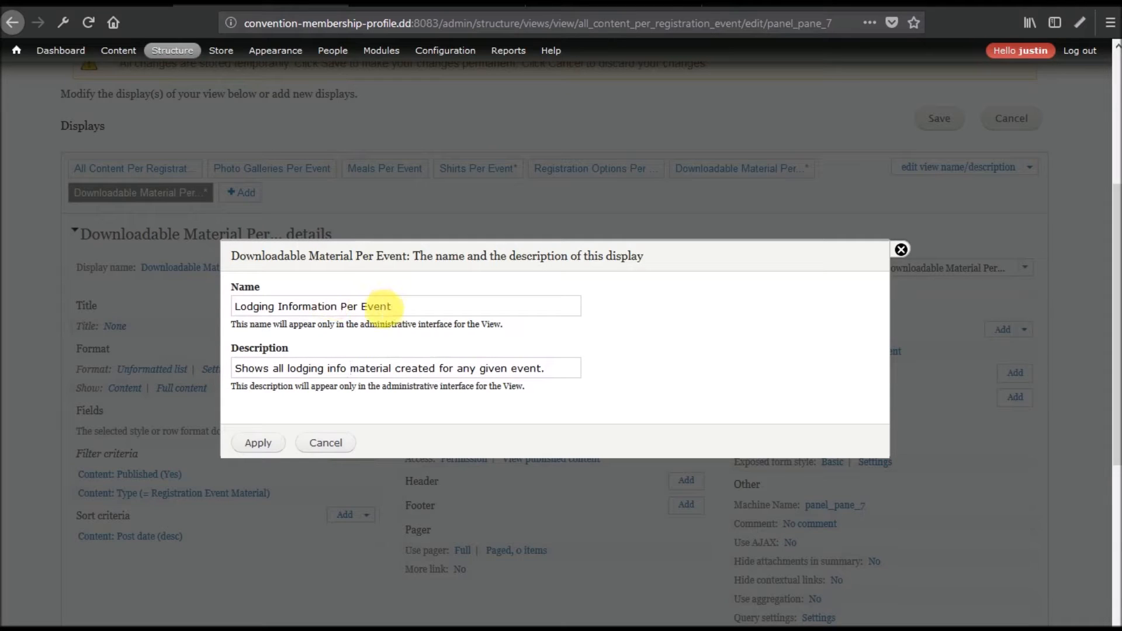
pyautogui.doubleClick(383, 369)
pyautogui.press('BackSpace')
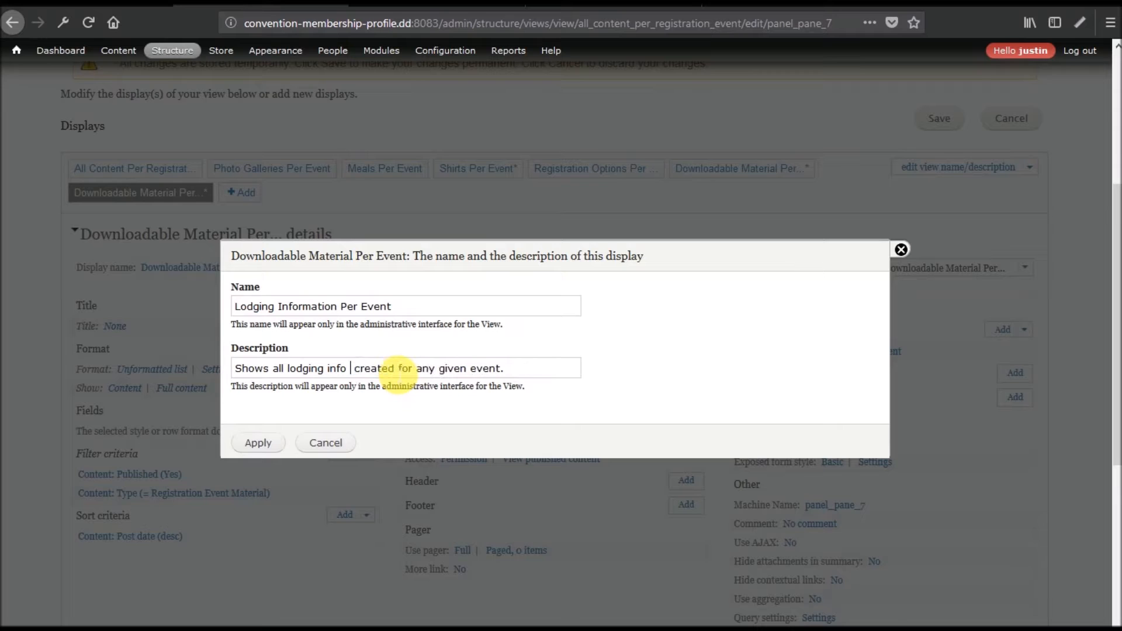
pyautogui.press('BackSpace')
pyautogui.click(261, 444)
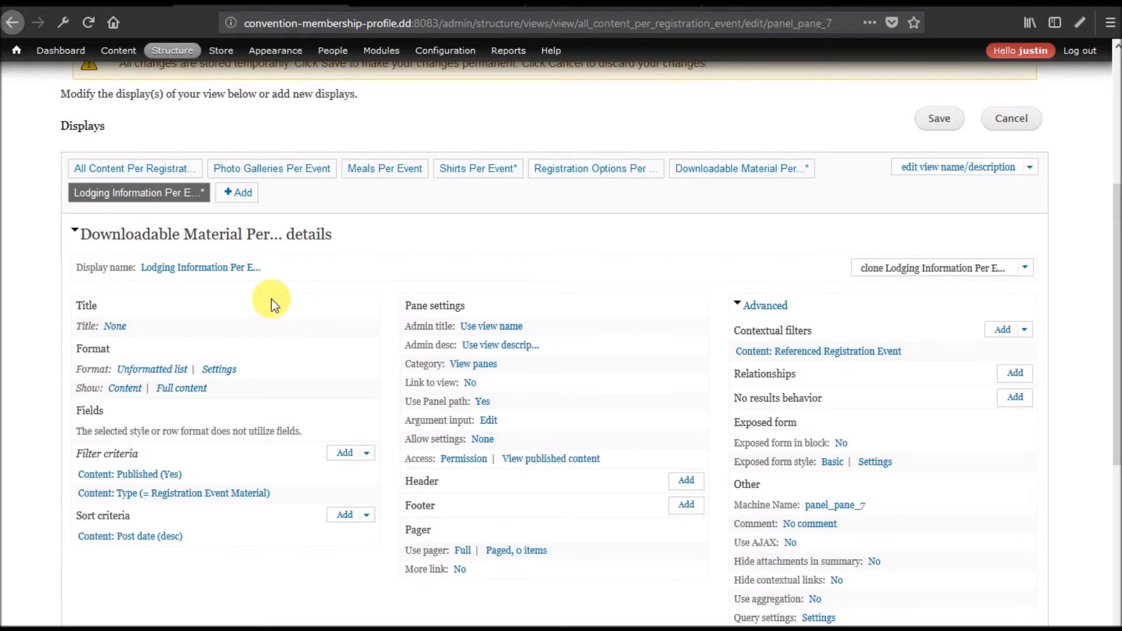
# Change the Content: Type filter to Hotel and Lodging for this display only.
pyautogui.scroll(-5, 271, 299)
pyautogui.click(193, 140)
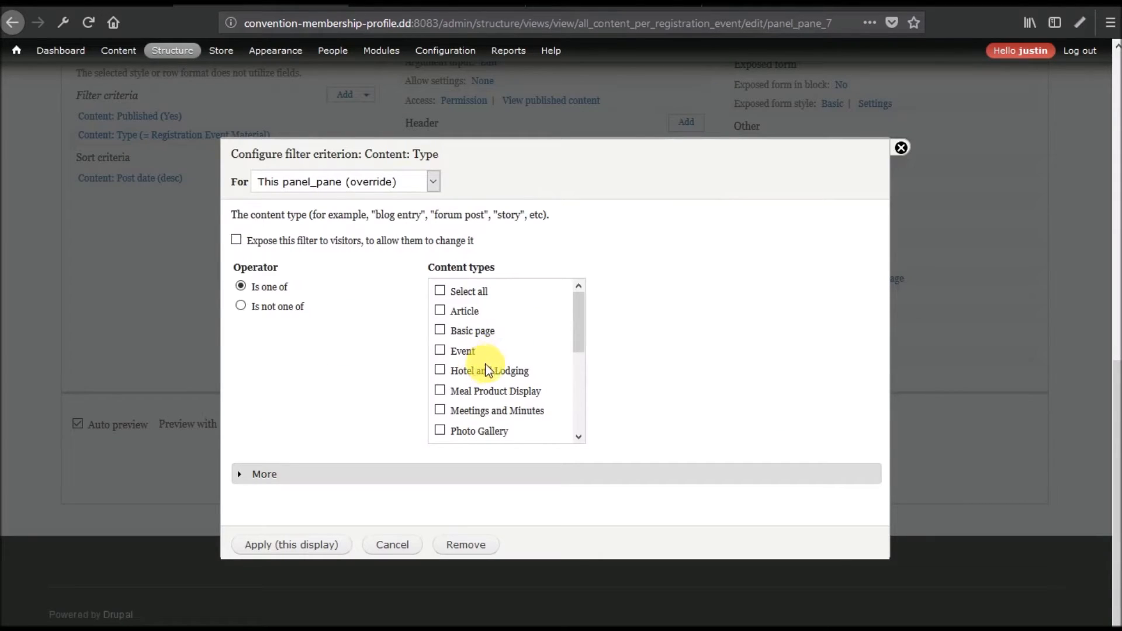
pyautogui.scroll(-3, 507, 373)
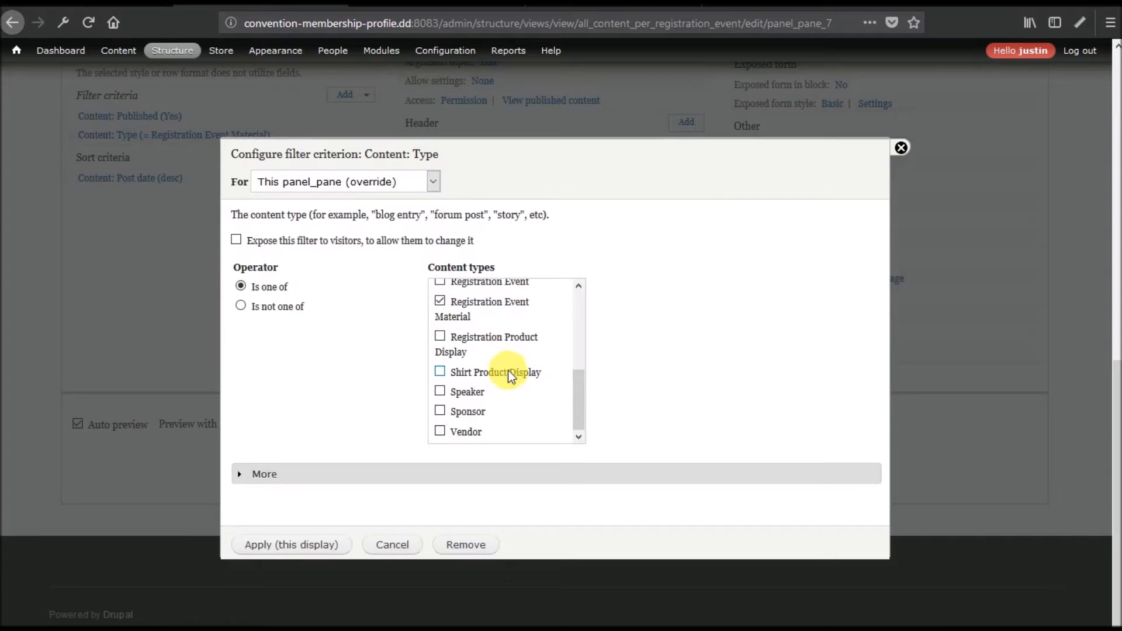
pyautogui.scroll(5, 492, 391)
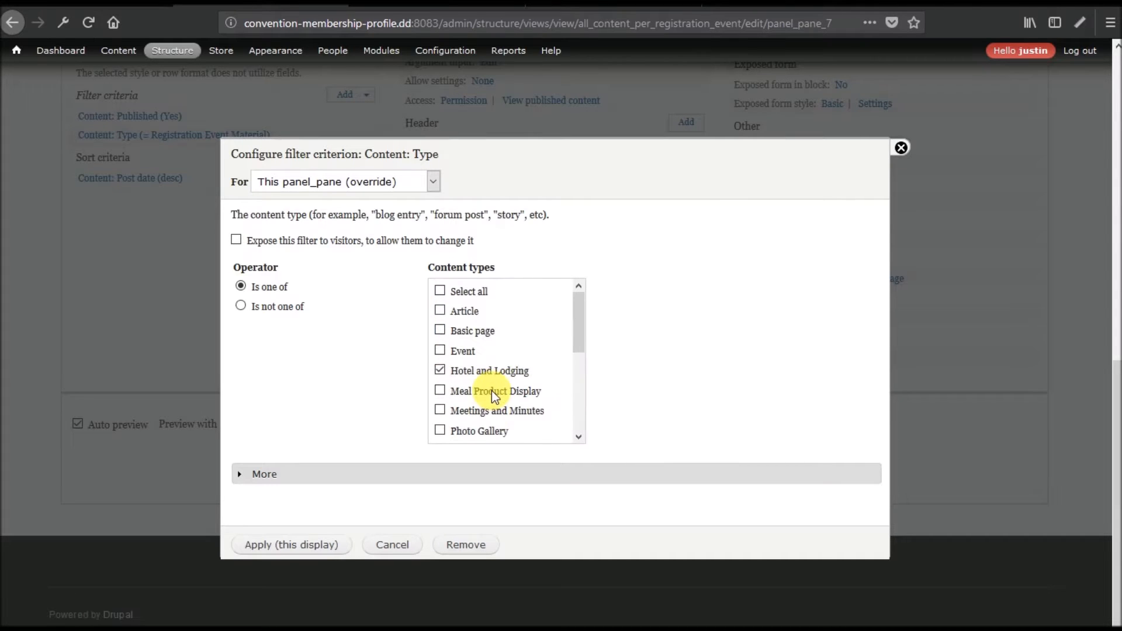
pyautogui.scroll(-3, 497, 398)
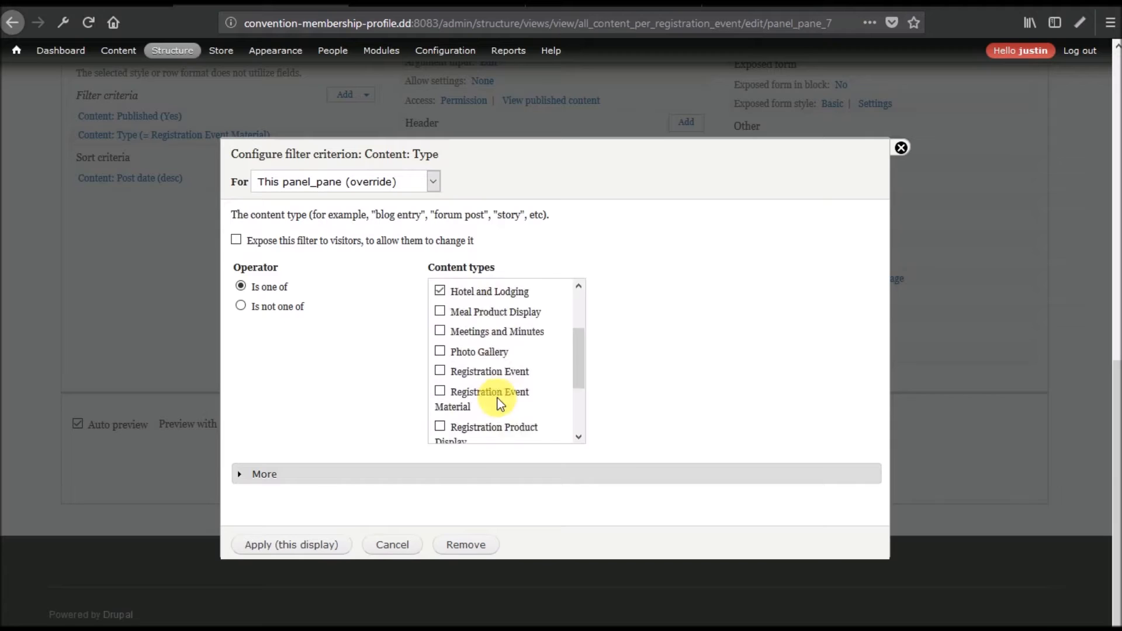
pyautogui.scroll(5, 500, 403)
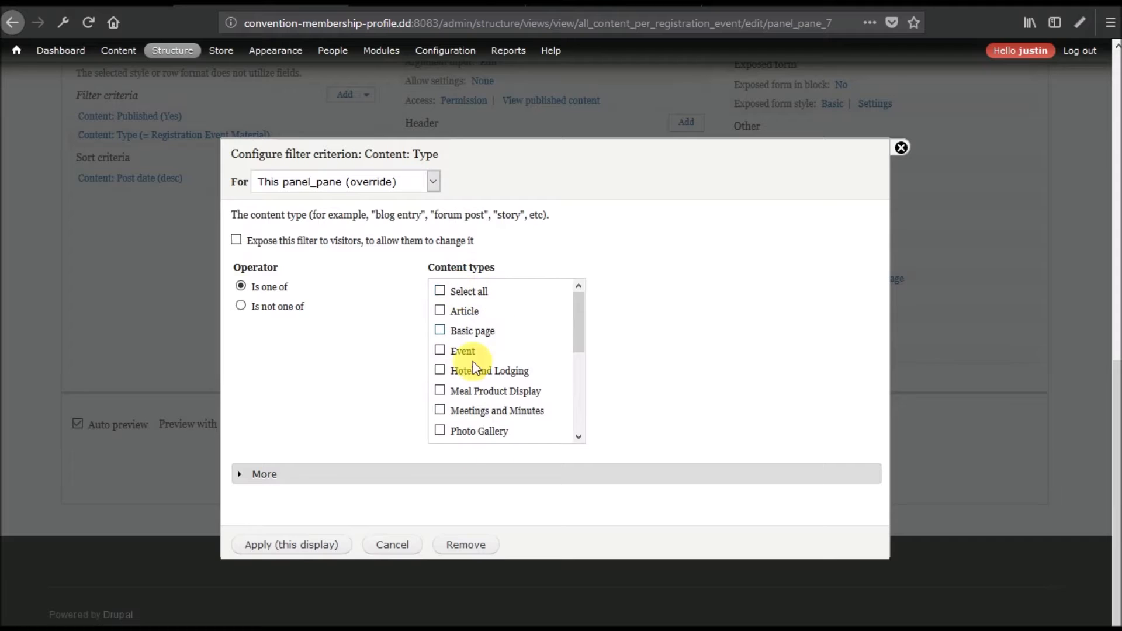
pyautogui.click(461, 374)
pyautogui.scroll(-5, 489, 382)
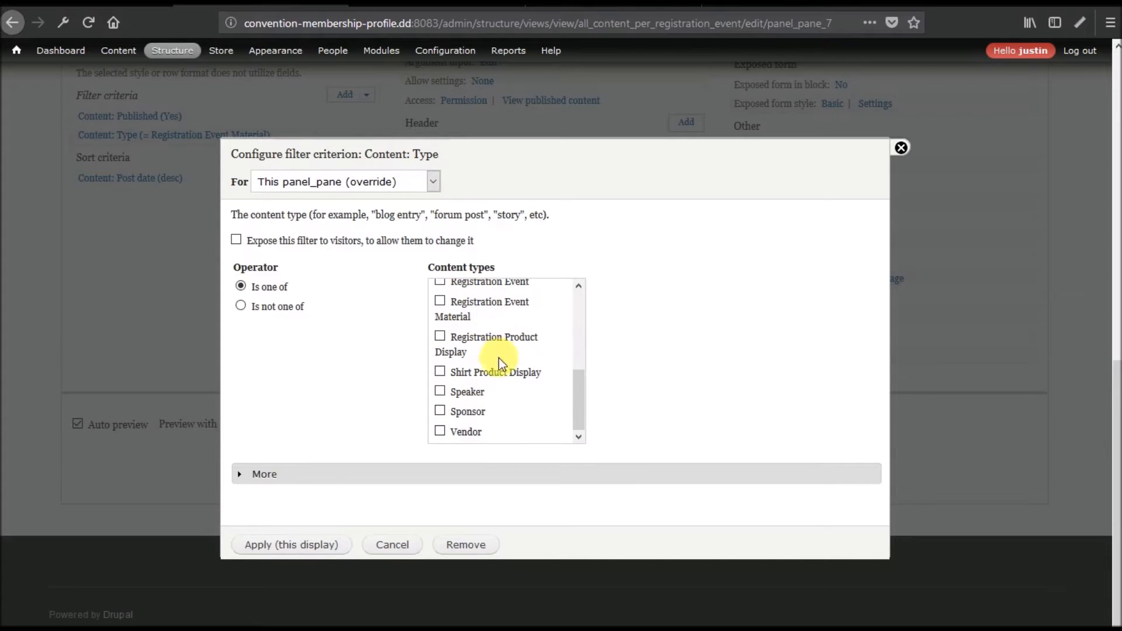
pyautogui.click(323, 544)
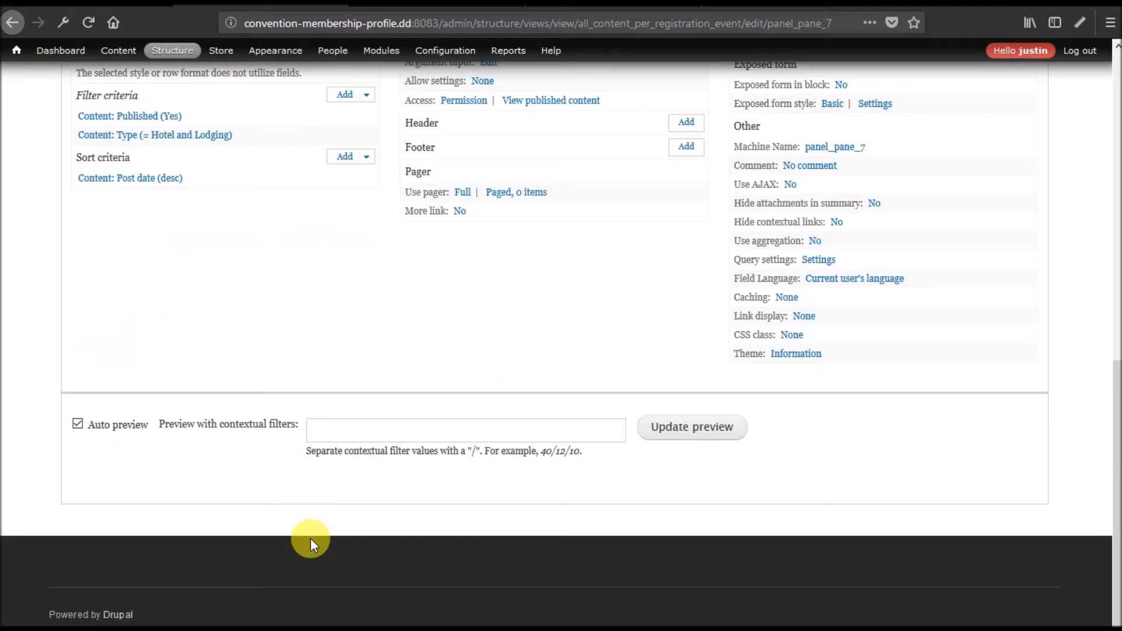
# Preview the pane with argument 1, which shows Embassy Suites.
pyautogui.write('1')
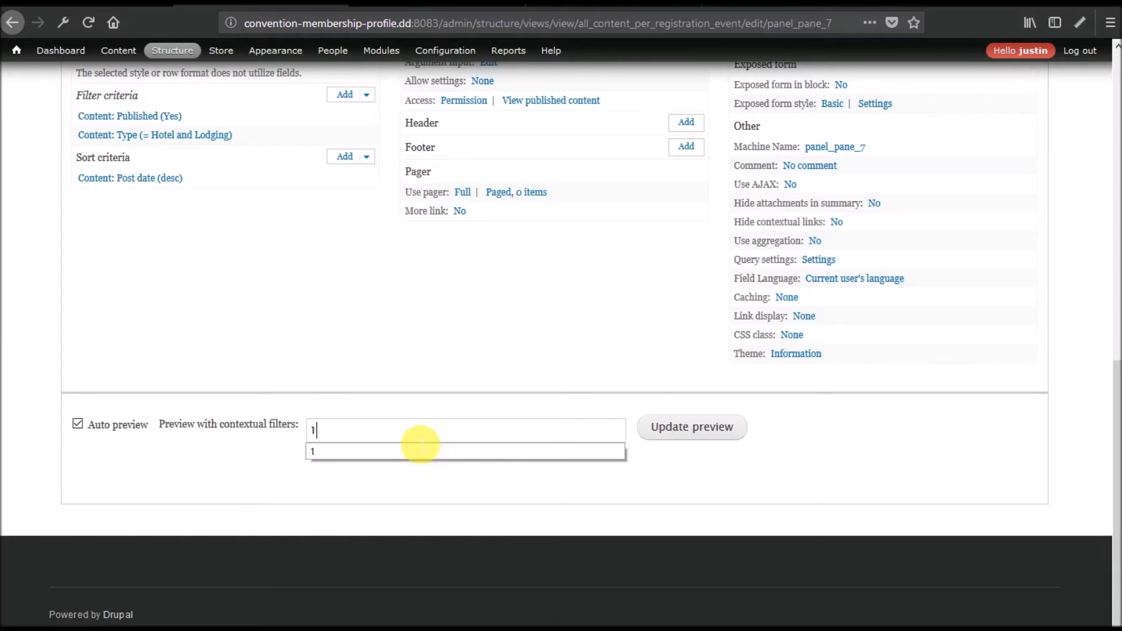
pyautogui.click(692, 428)
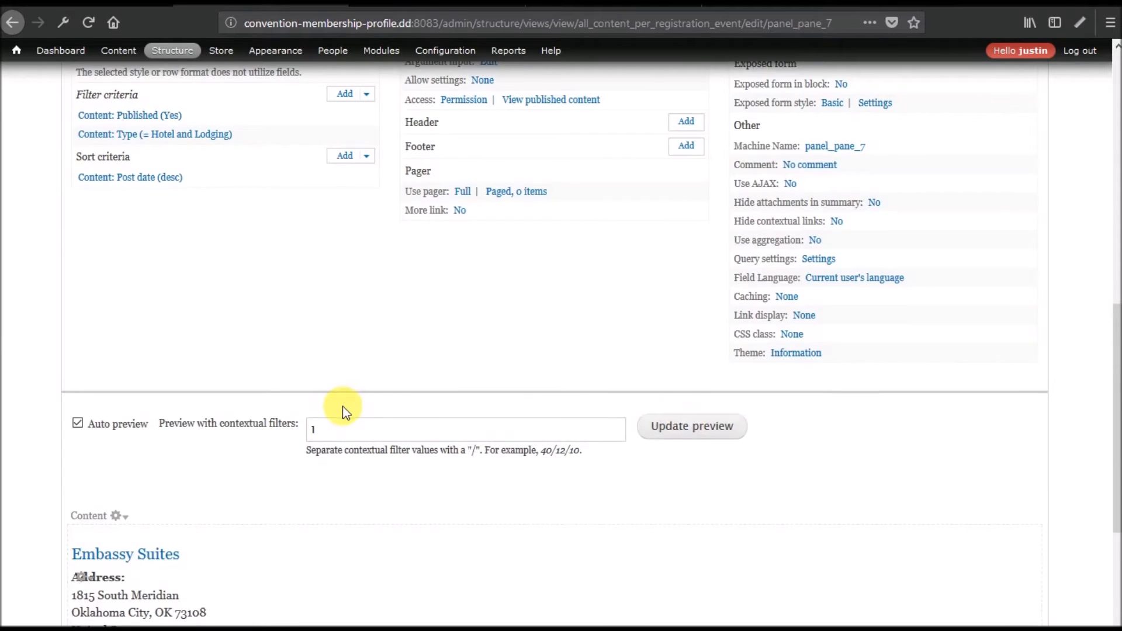
pyautogui.scroll(-5, 343, 408)
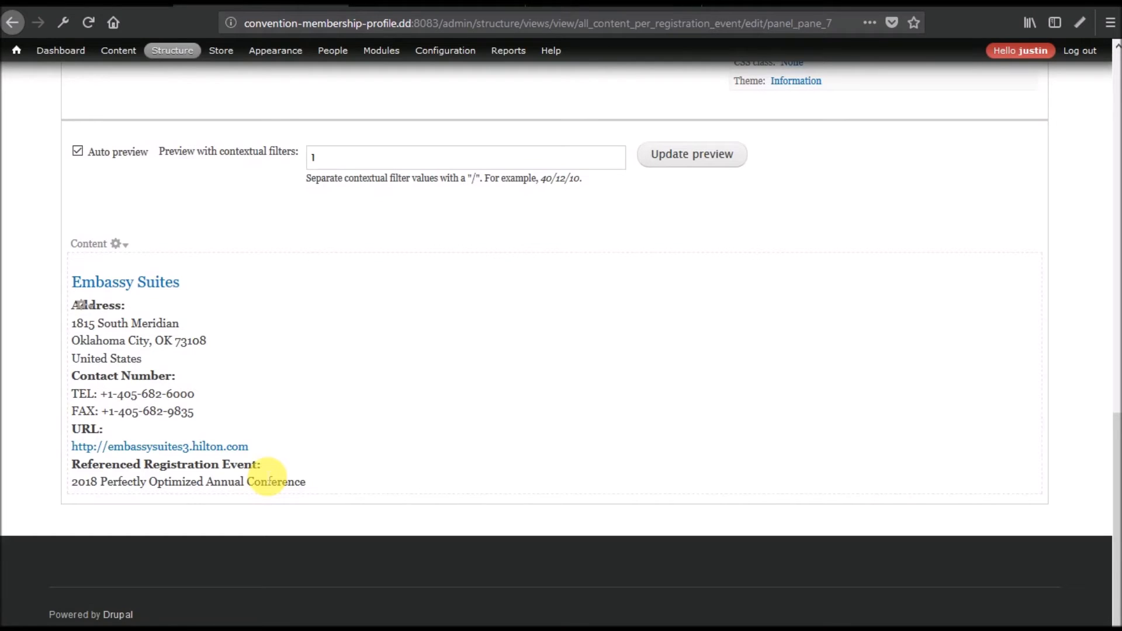
pyautogui.scroll(15, 571, 381)
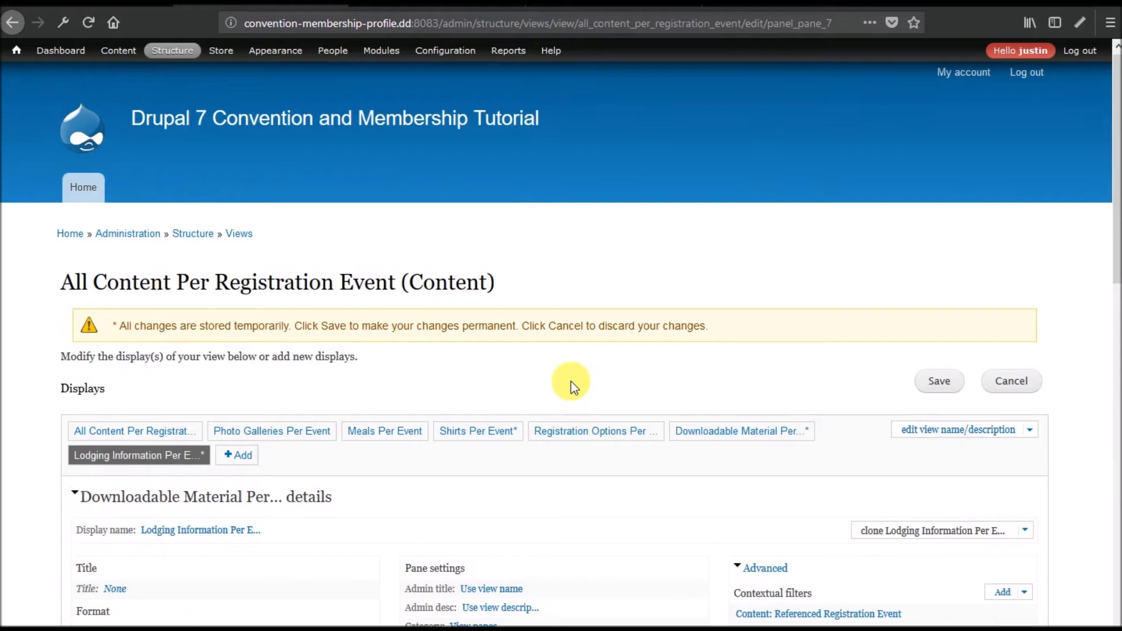
pyautogui.scroll(-4, 687, 380)
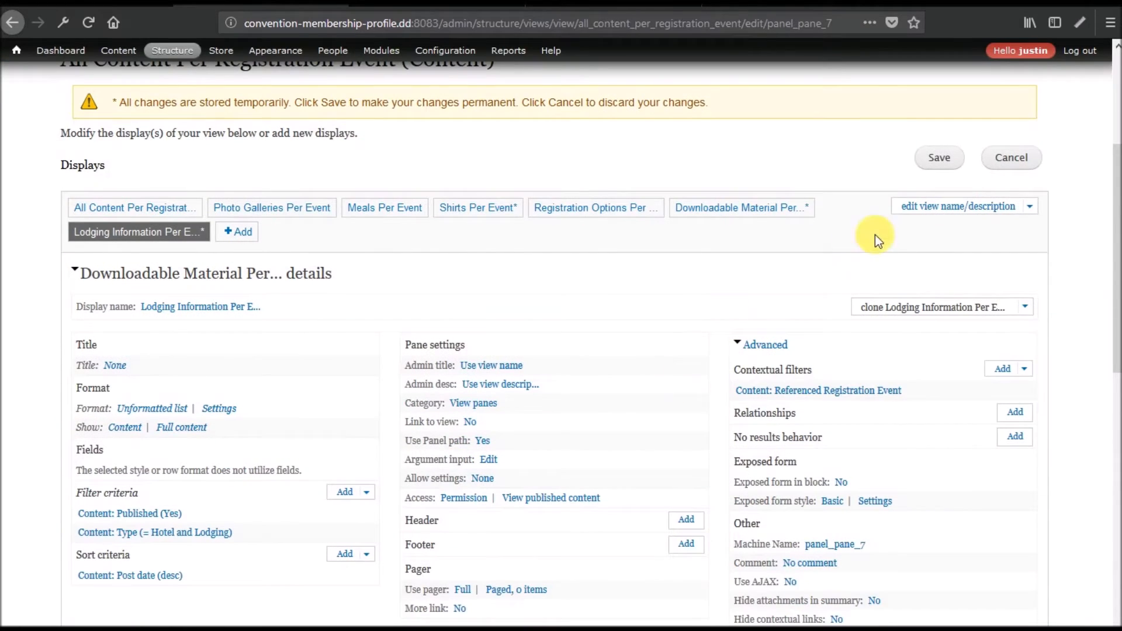
# Save the view and review the conference event page in the other tab.
pyautogui.click(935, 158)
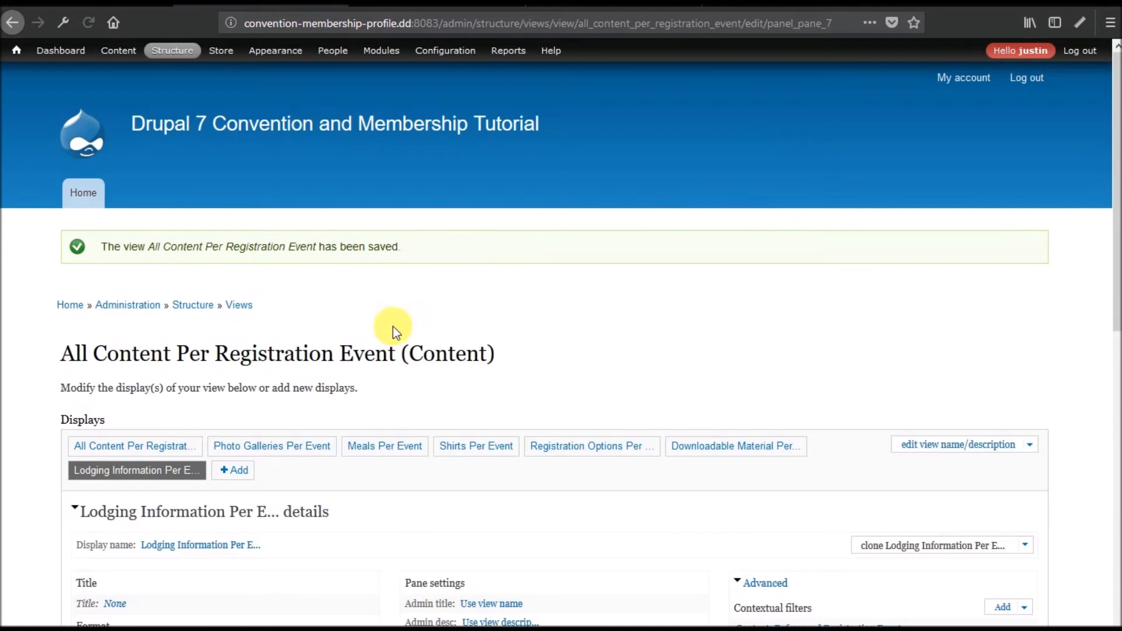
pyautogui.click(436, 7)
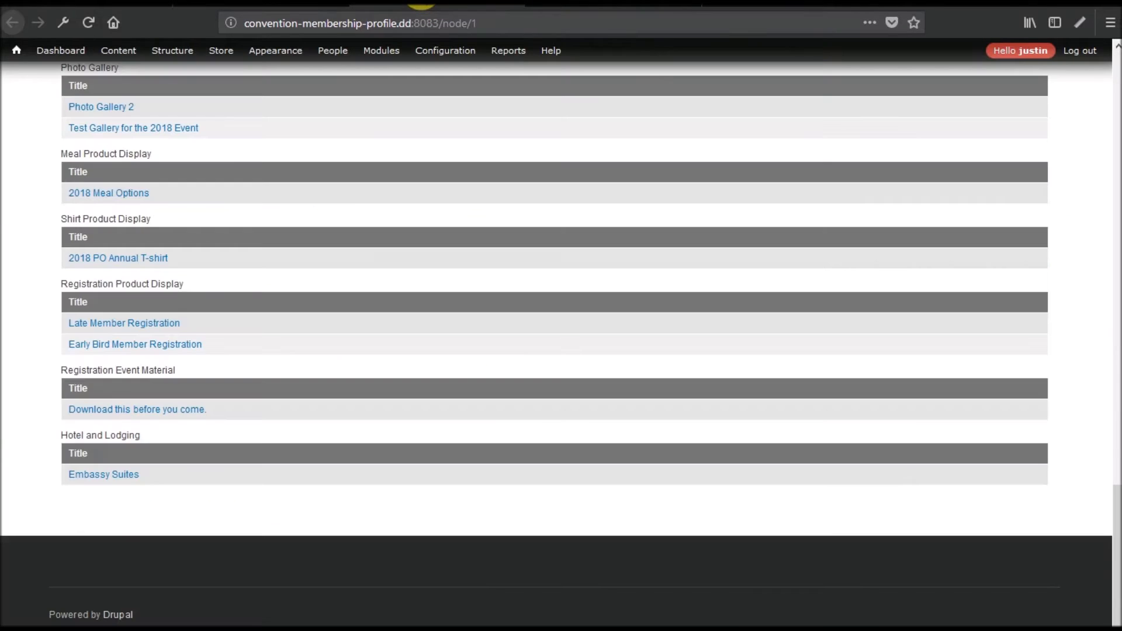
pyautogui.scroll(17, 239, 543)
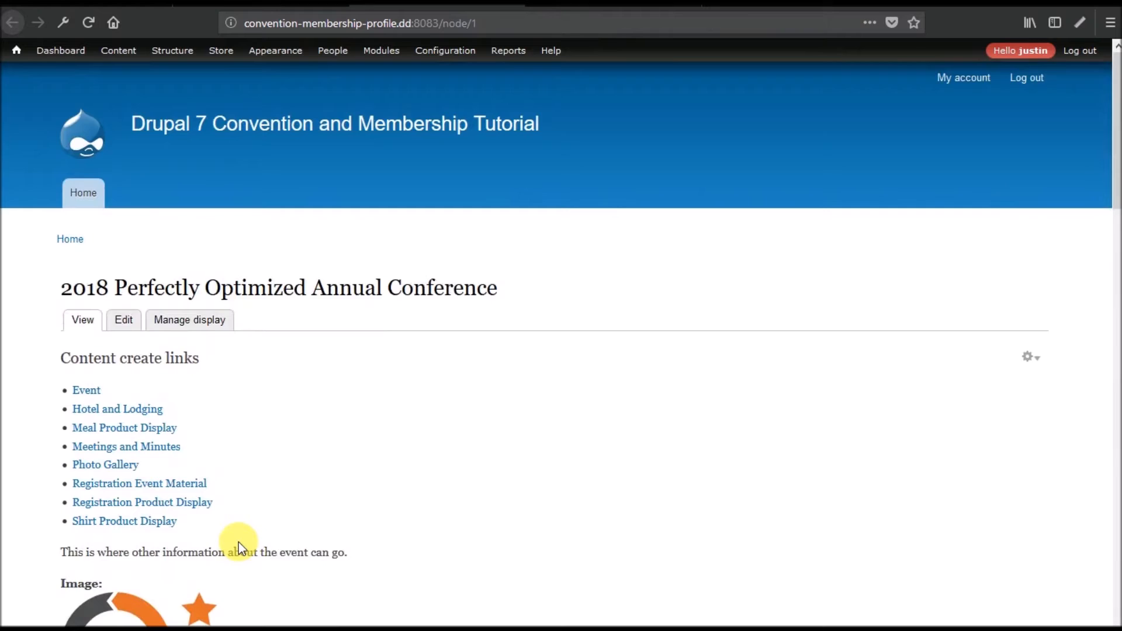
pyautogui.scroll(-9, 239, 543)
pyautogui.scroll(-8, 239, 542)
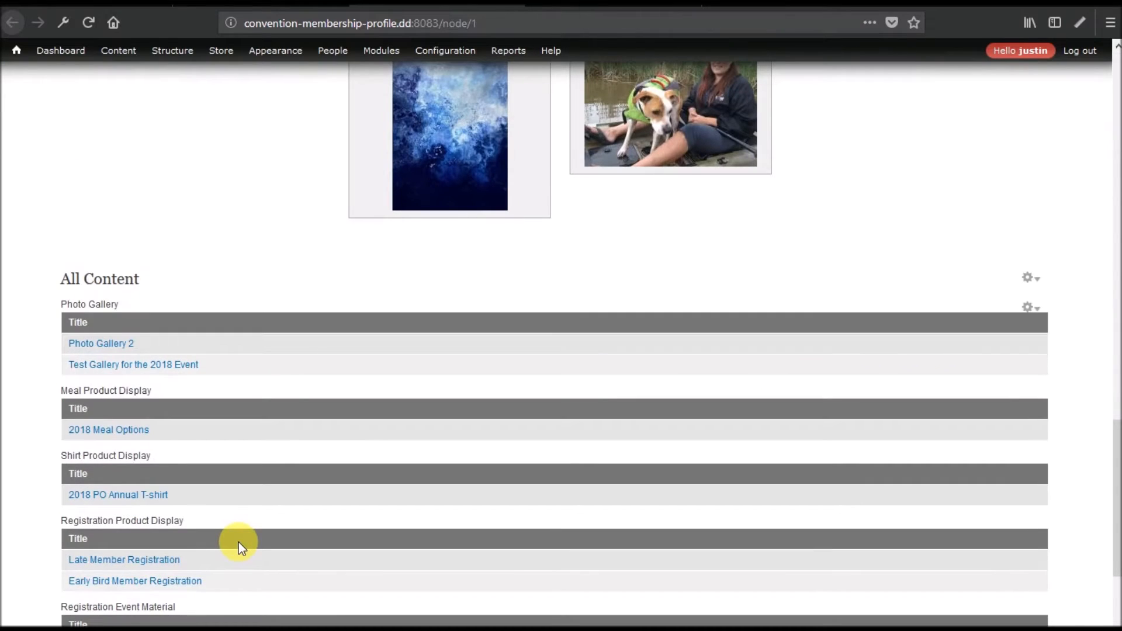
pyautogui.scroll(-5, 238, 543)
pyautogui.scroll(18, 239, 543)
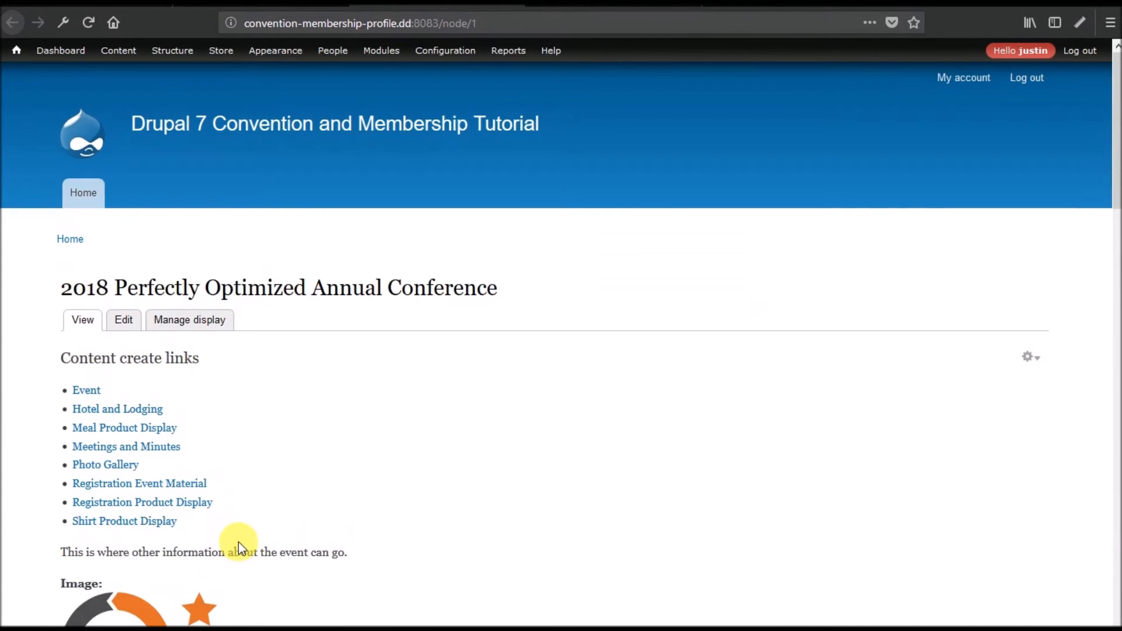
pyautogui.click(1029, 357)
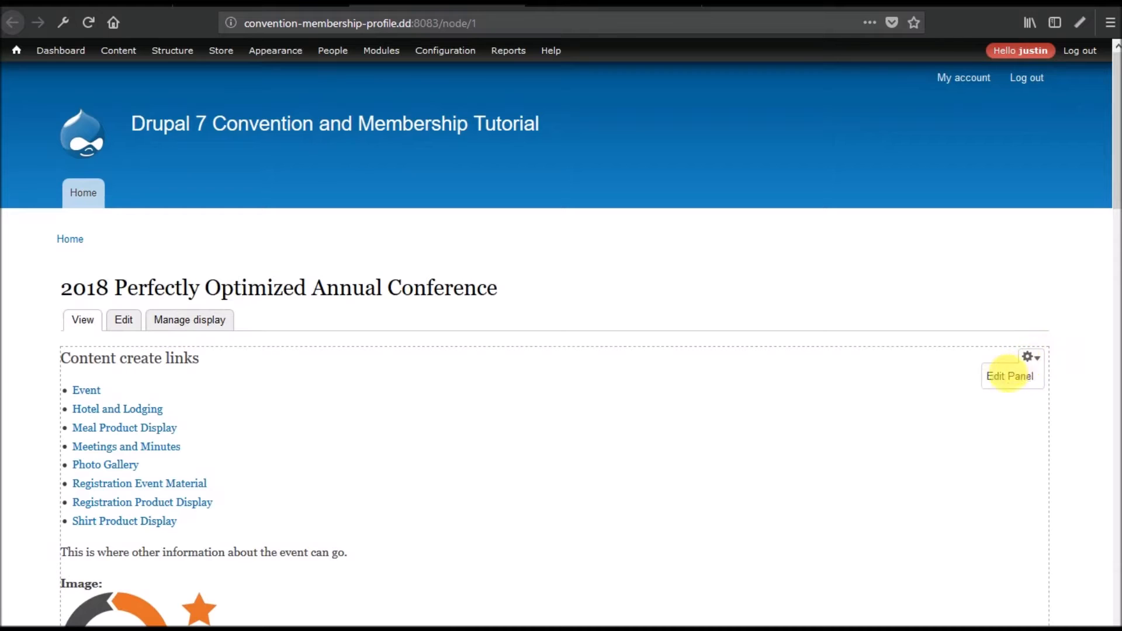
# Go to Structure > Pages to list the site's Panels pages.
pyautogui.moveTo(170, 67)
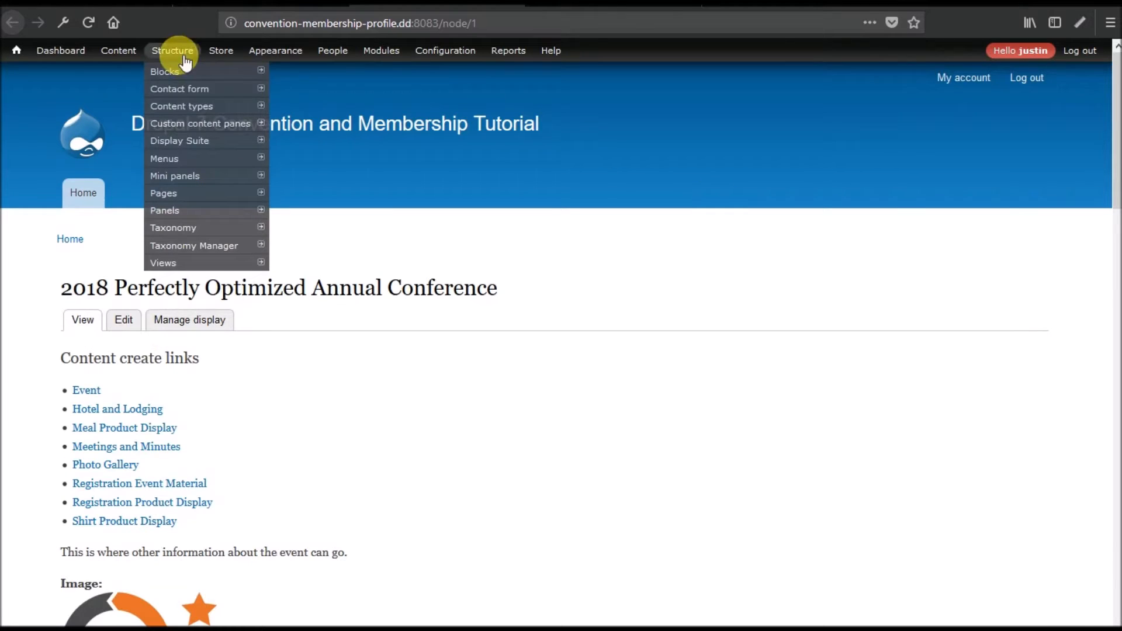
pyautogui.moveTo(186, 199)
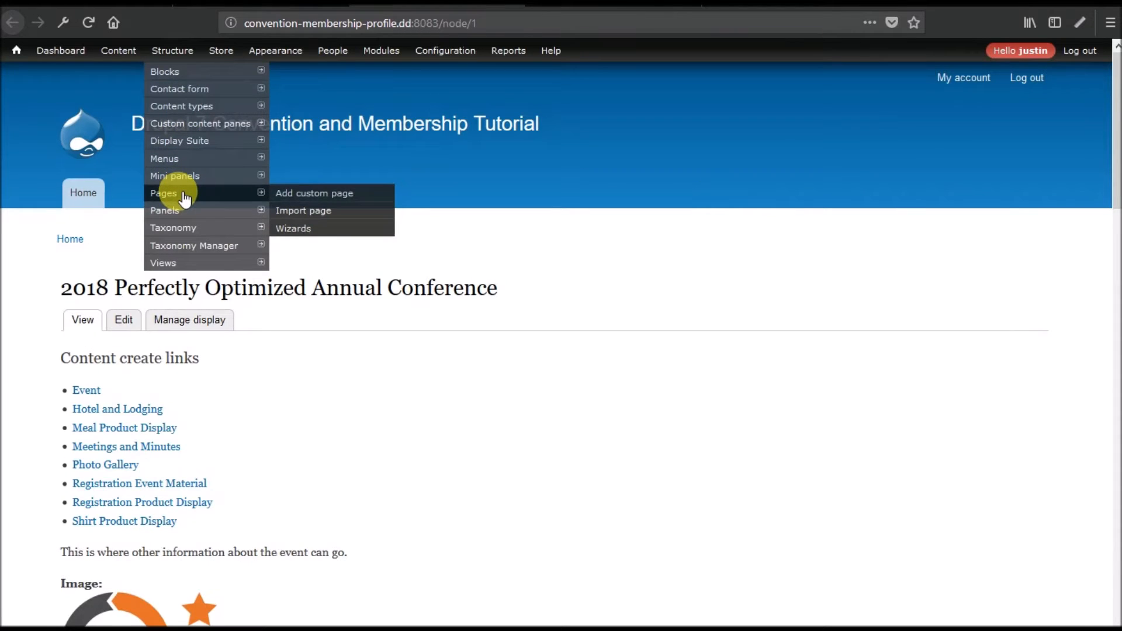
pyautogui.click(186, 199)
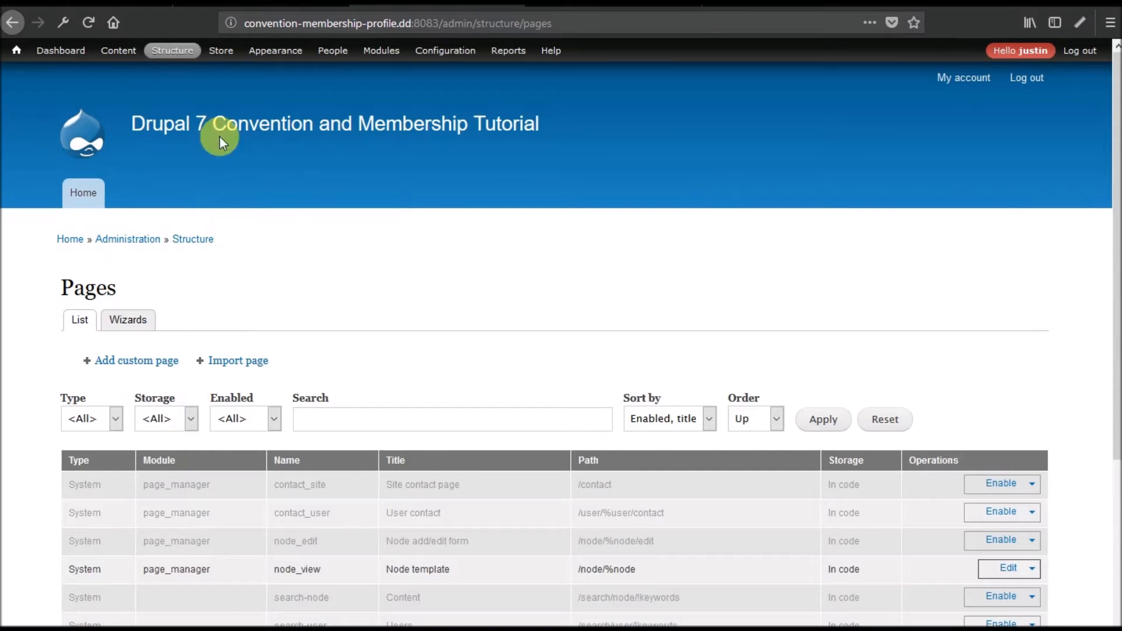
# Edit the node_view Node template and show the Registration Event Layout variant's Content regions.
pyautogui.moveTo(170, 57)
pyautogui.moveTo(233, 194)
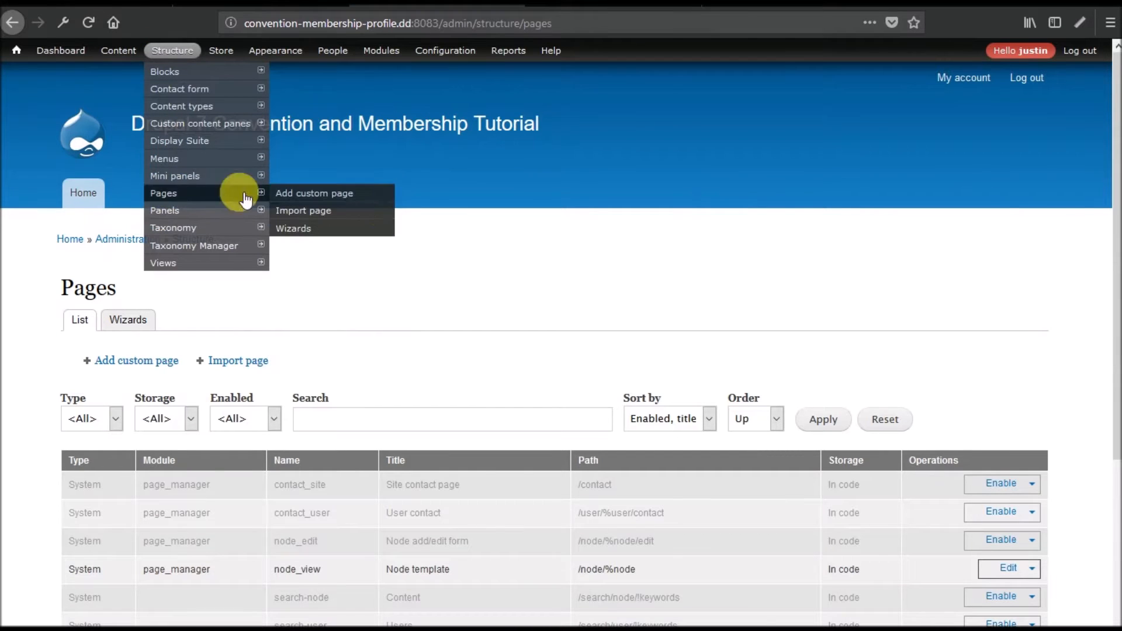
pyautogui.scroll(-3, 454, 362)
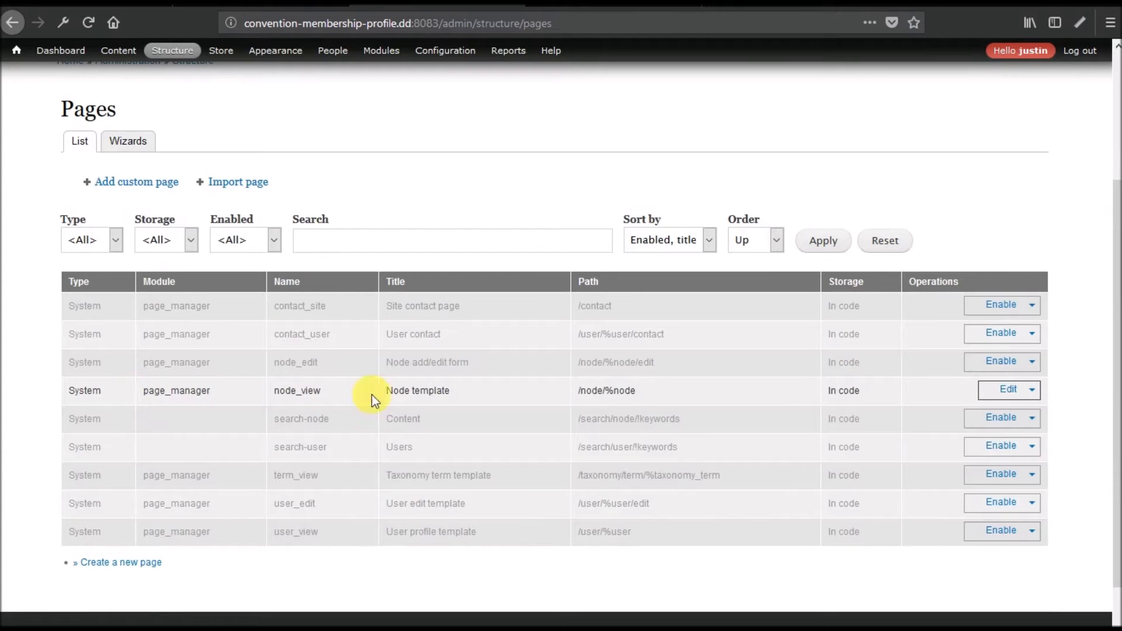
pyautogui.click(1009, 390)
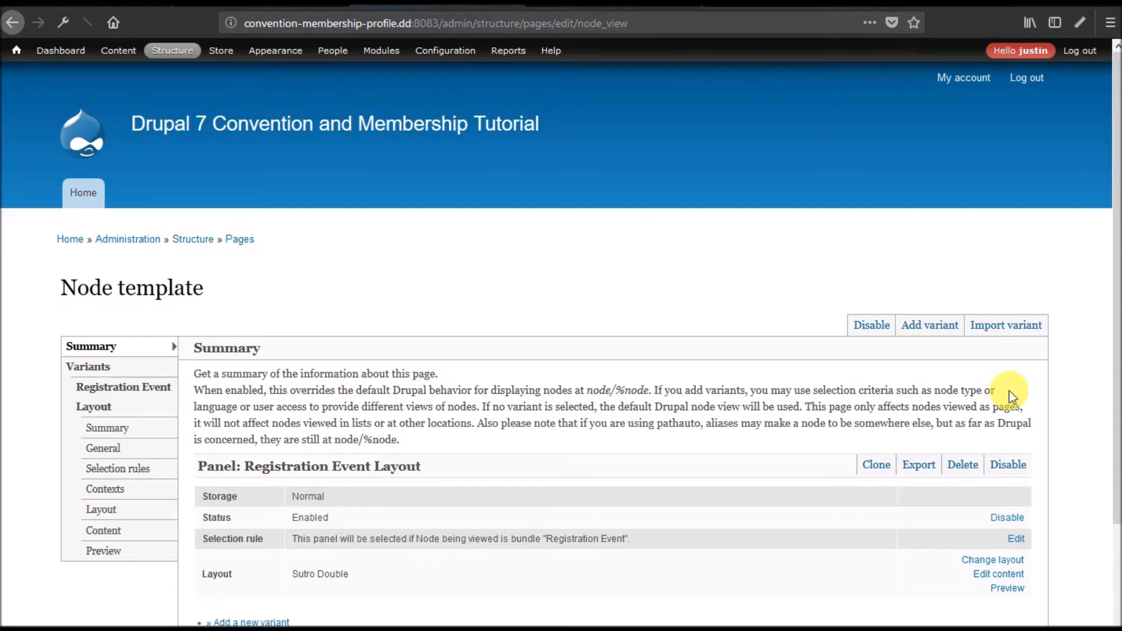
pyautogui.scroll(-3, 570, 315)
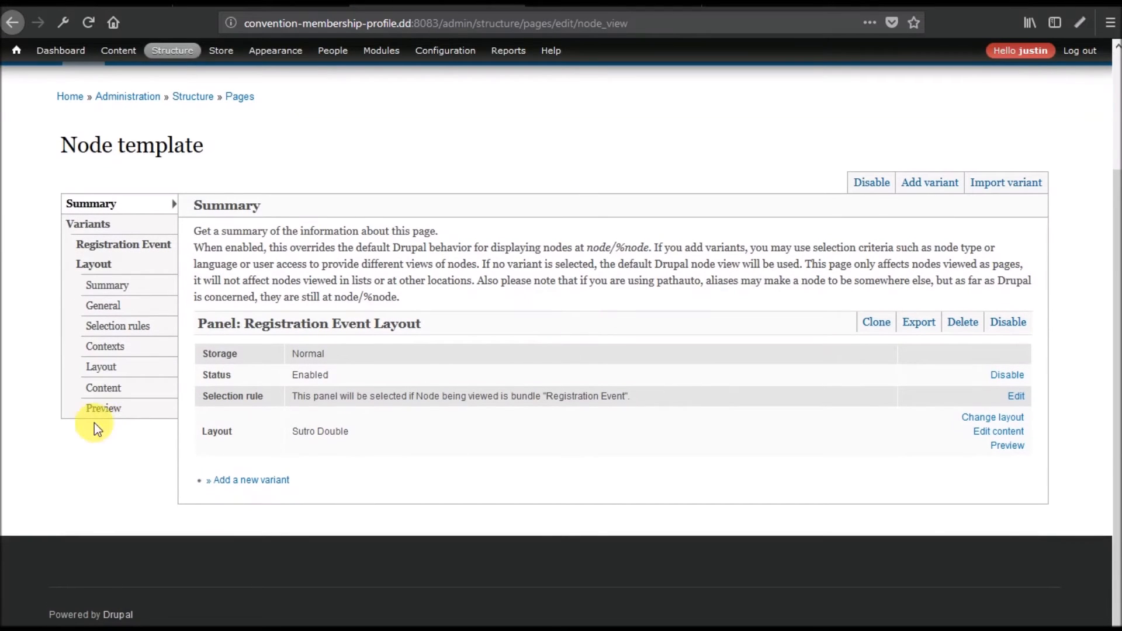
pyautogui.click(100, 389)
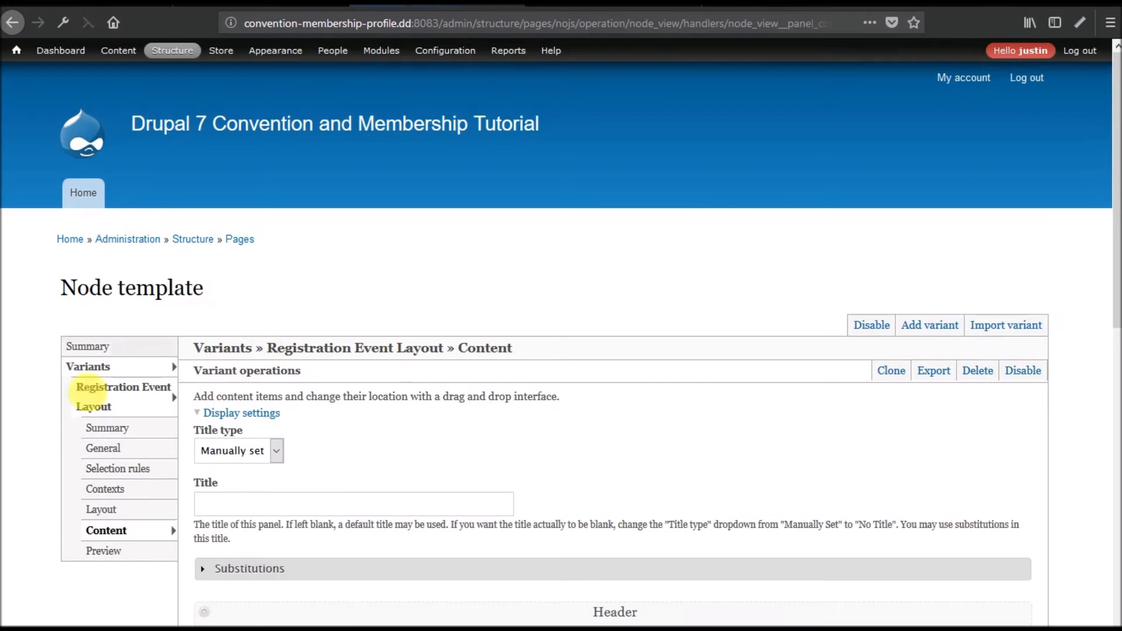
pyautogui.scroll(-7, 261, 352)
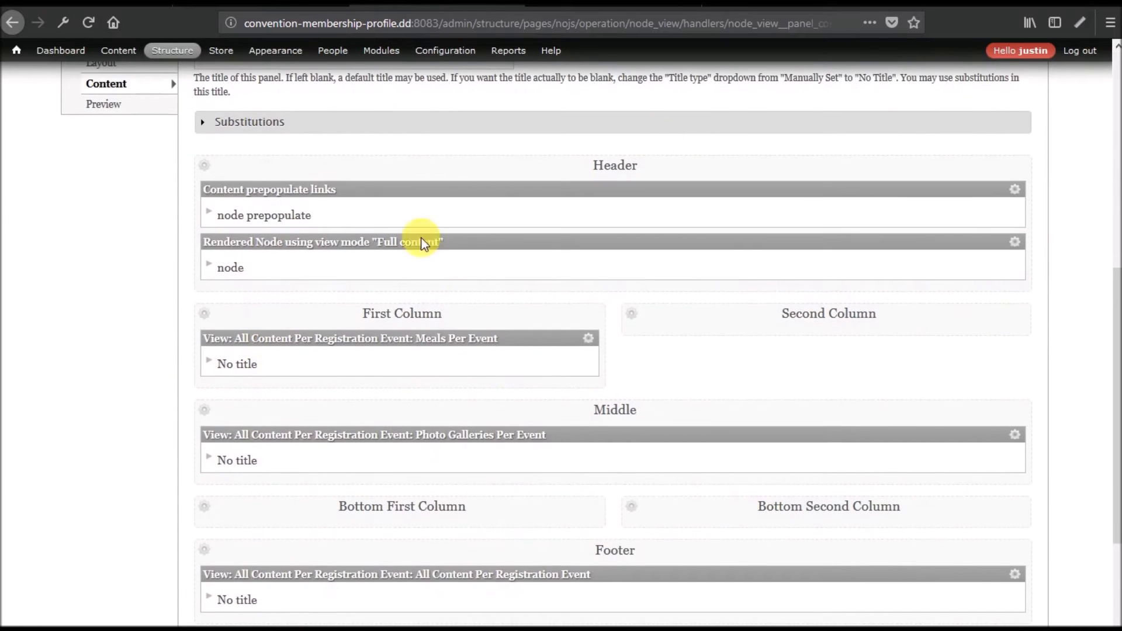
pyautogui.scroll(-3, 569, 404)
pyautogui.scroll(-1, 570, 404)
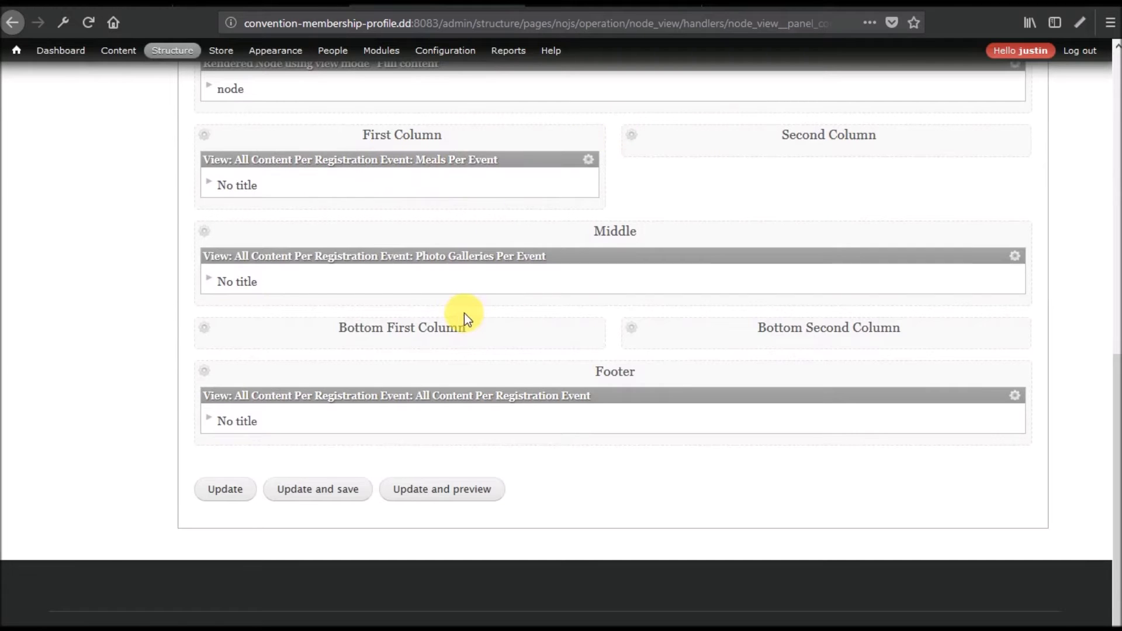
pyautogui.scroll(1, 444, 301)
pyautogui.scroll(4, 436, 303)
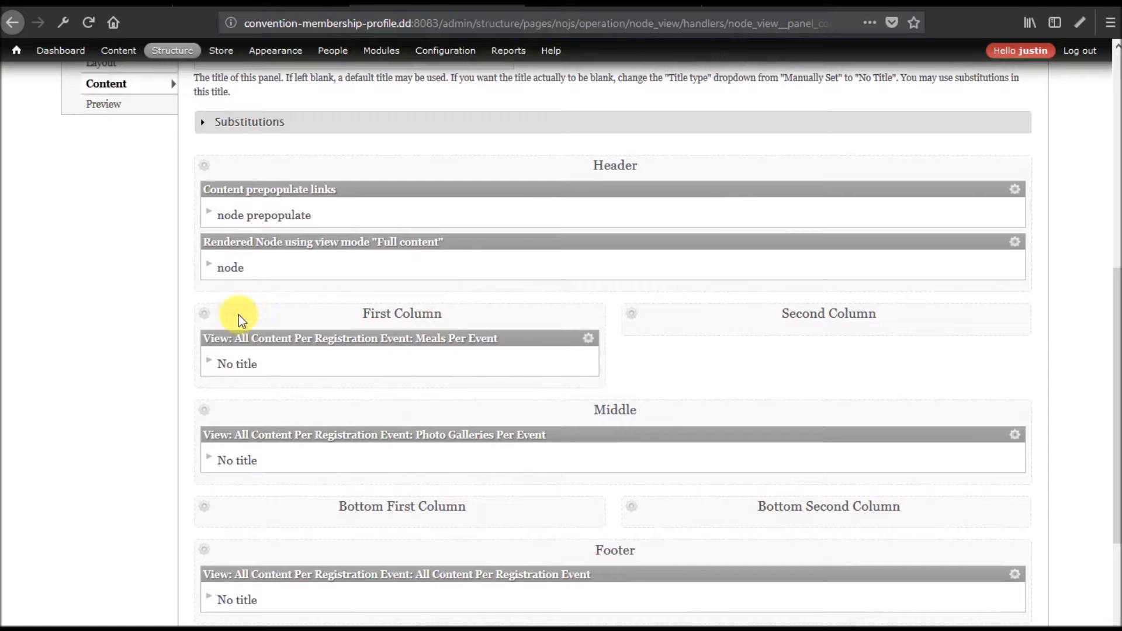
# Add the Downloadable Material Per Event view pane to the Middle region.
pyautogui.click(209, 414)
pyautogui.click(235, 409)
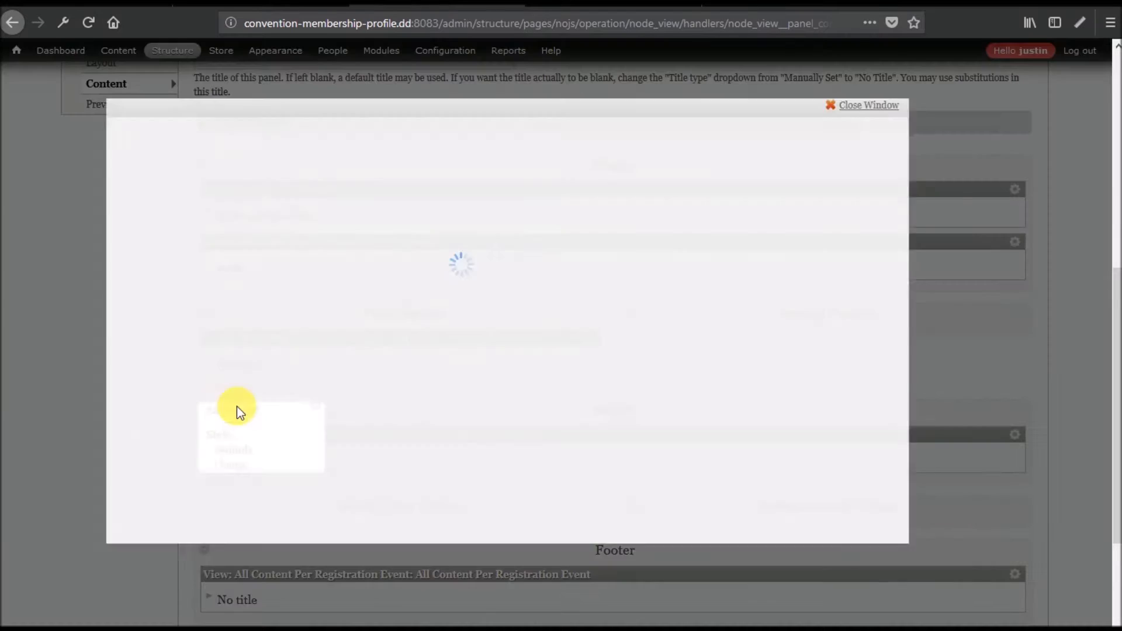
pyautogui.click(150, 328)
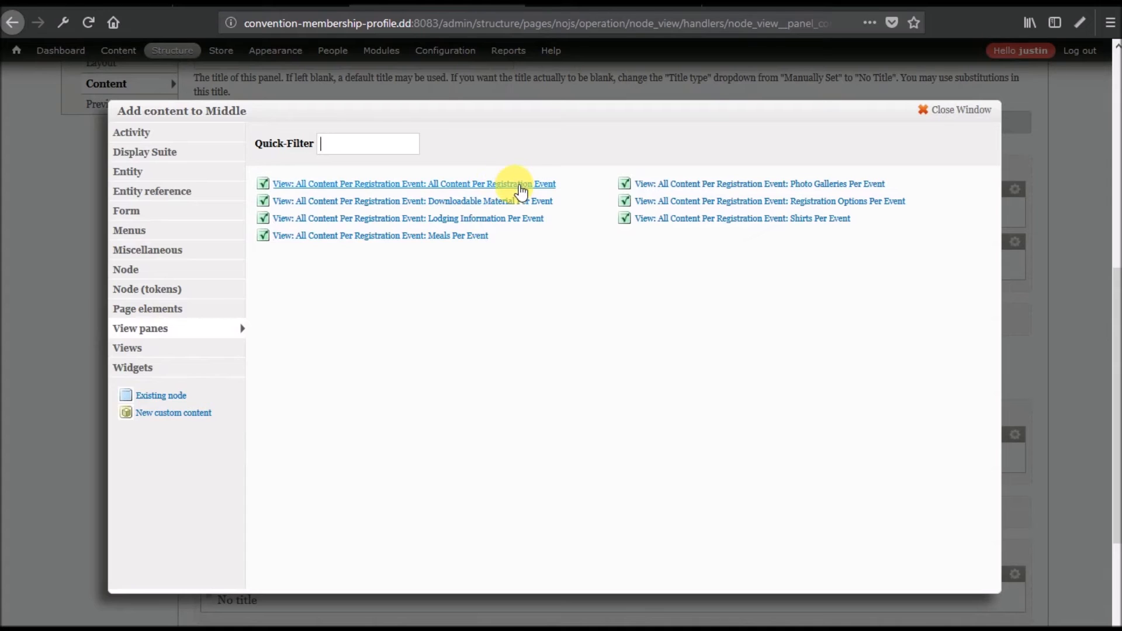
pyautogui.click(514, 204)
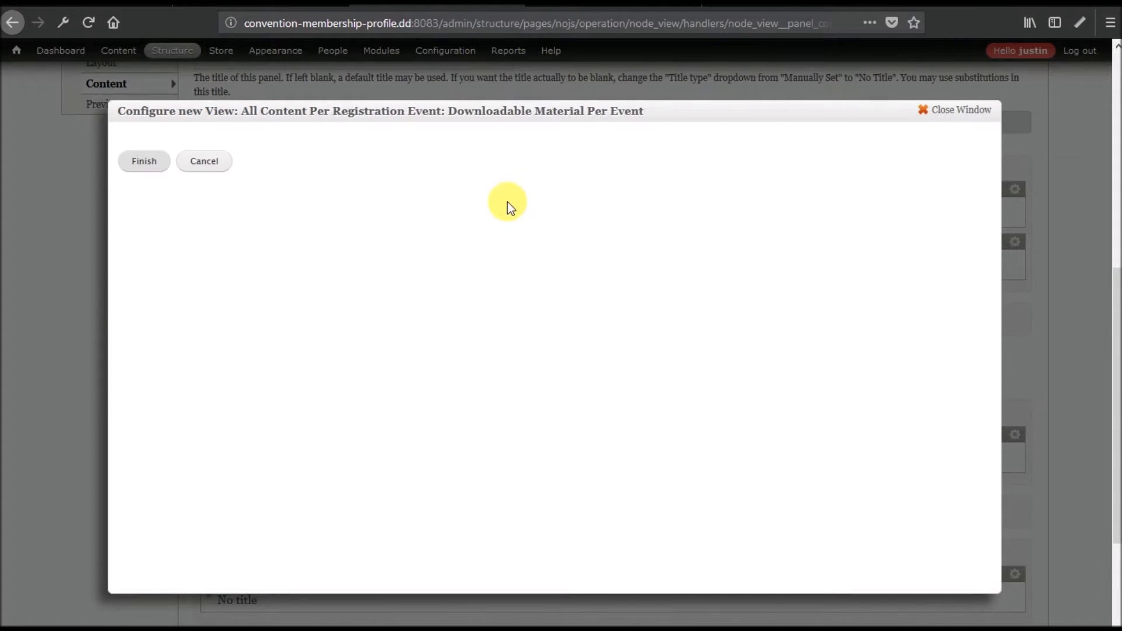
pyautogui.click(126, 171)
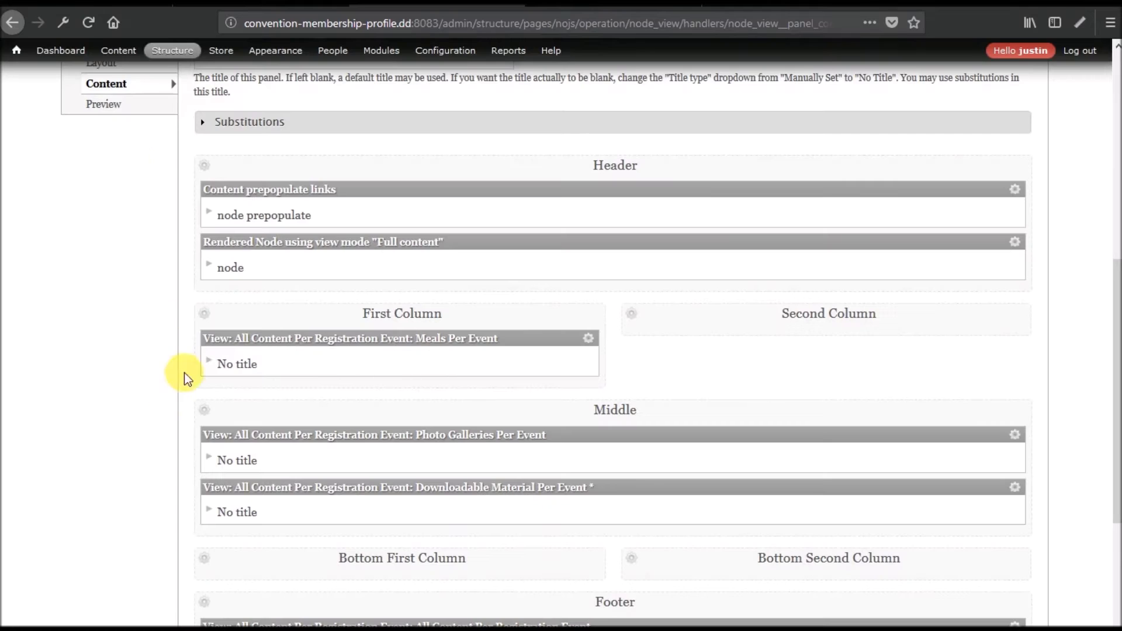
# Add the Lodging Information Per Event view pane to the Middle region.
pyautogui.click(210, 414)
pyautogui.click(237, 410)
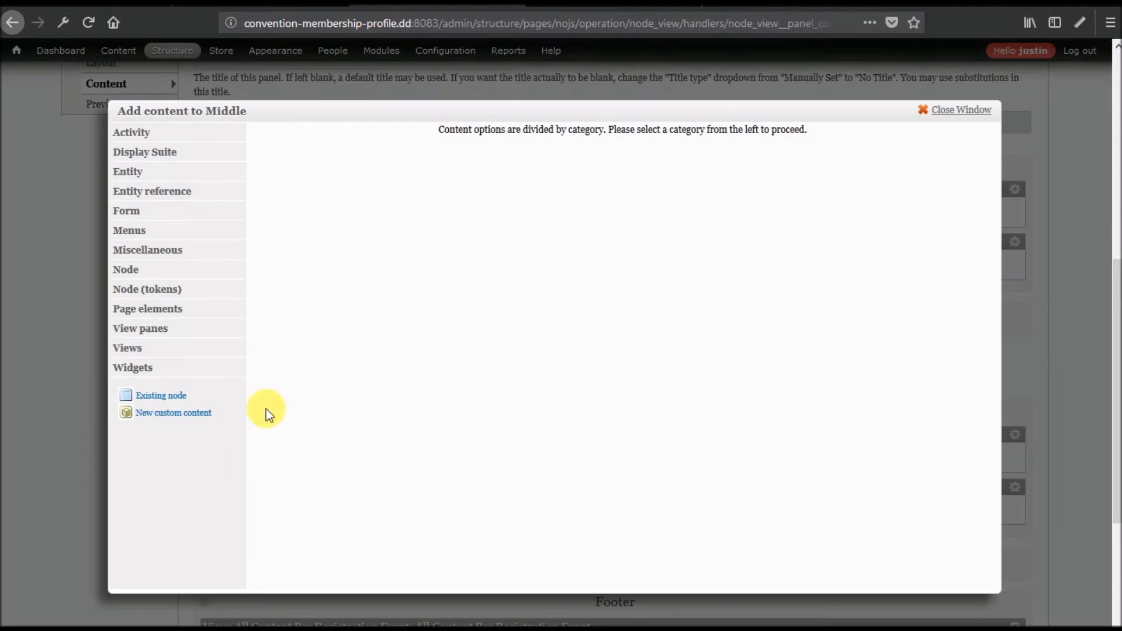
pyautogui.click(151, 331)
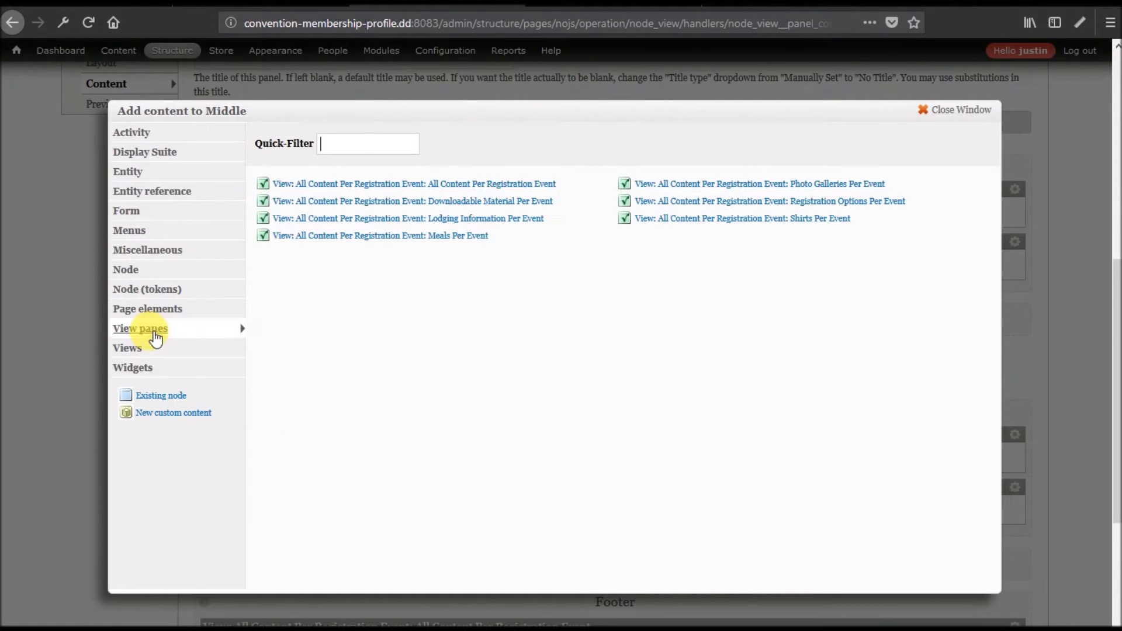
pyautogui.click(506, 220)
pyautogui.click(121, 157)
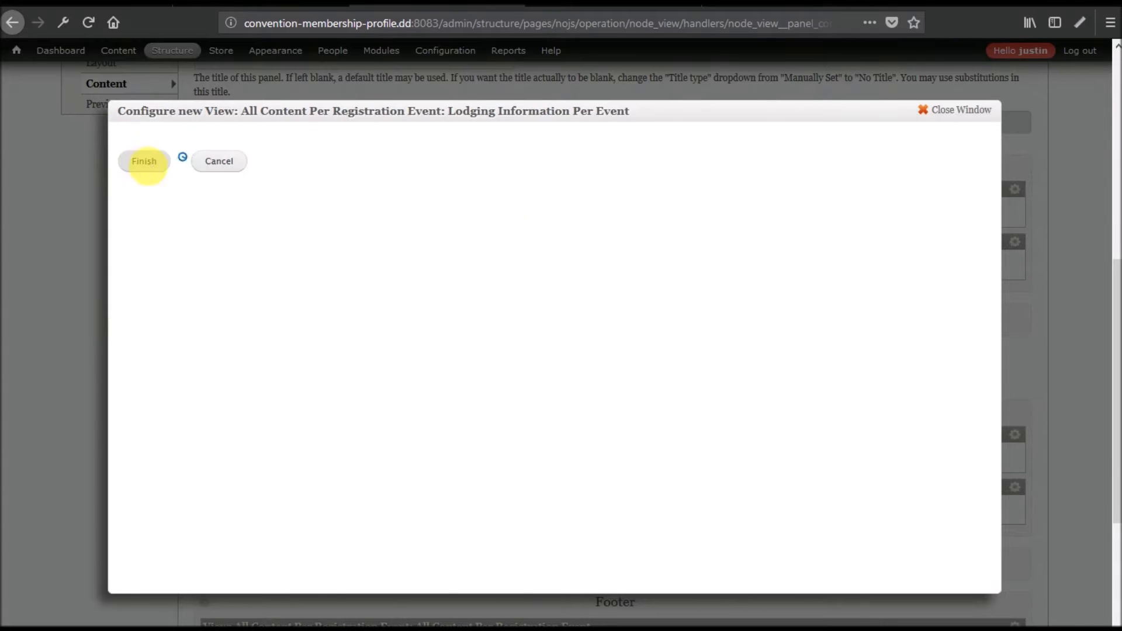
# Add the Registration Options Per Event view pane to the Middle region.
pyautogui.click(205, 412)
pyautogui.click(258, 412)
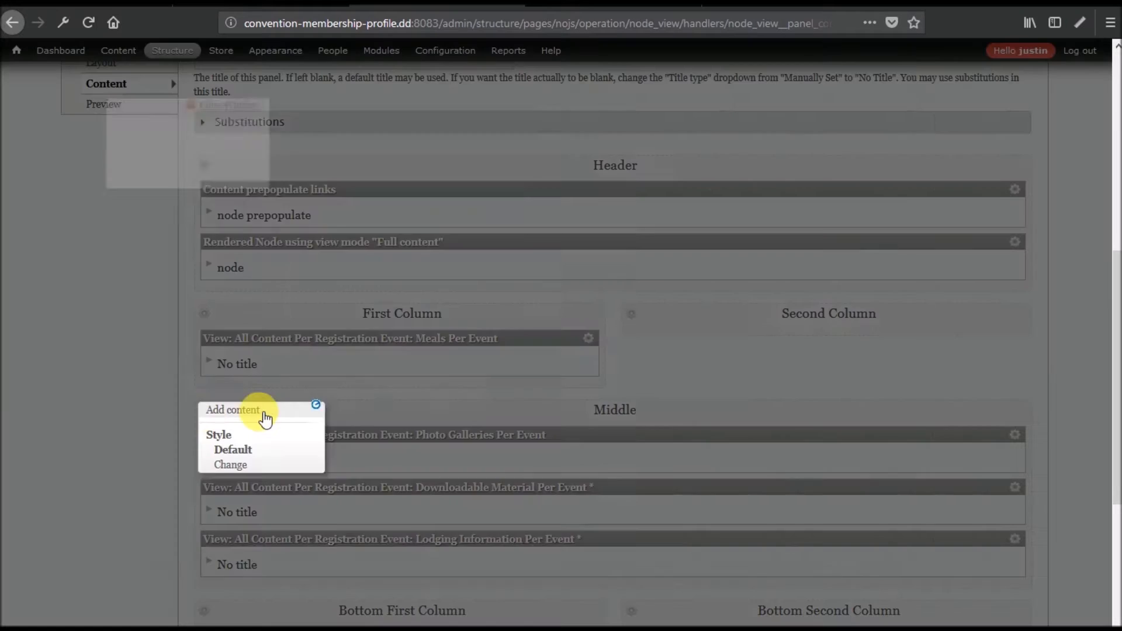
pyautogui.click(154, 330)
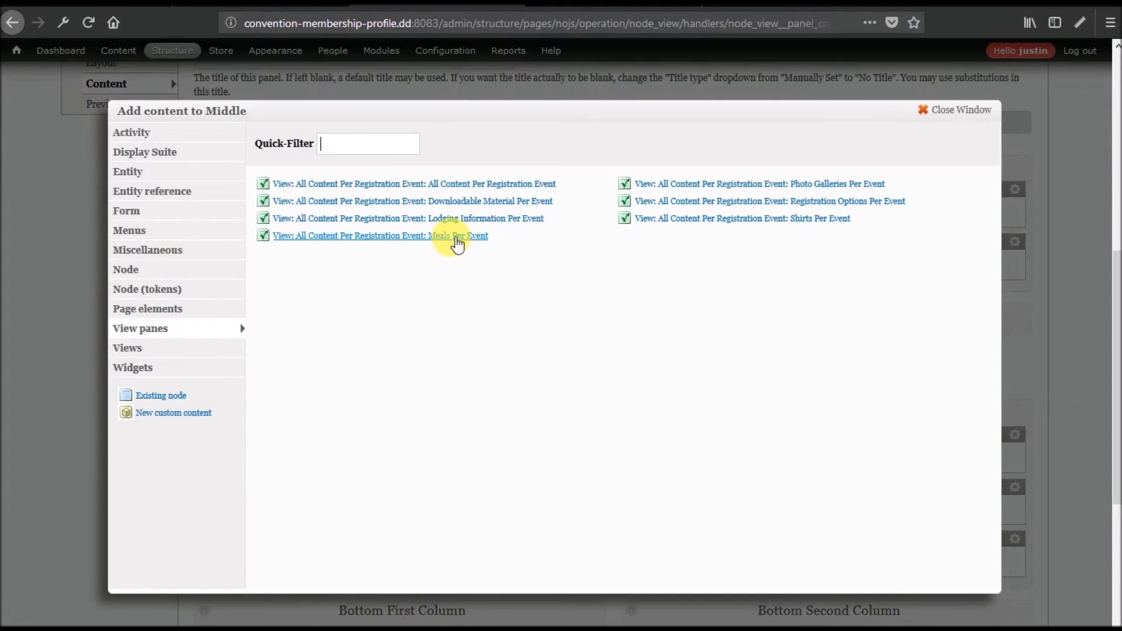
pyautogui.click(738, 209)
pyautogui.click(152, 164)
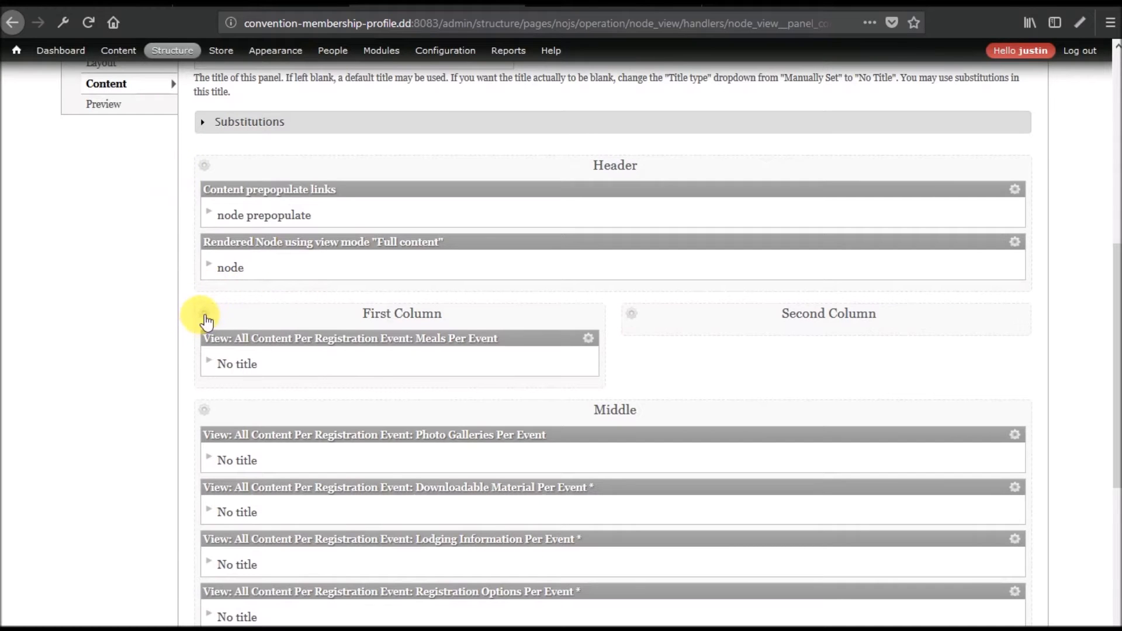
# Add the Shirts Per Event view pane to the First Column region.
pyautogui.click(206, 319)
pyautogui.click(250, 314)
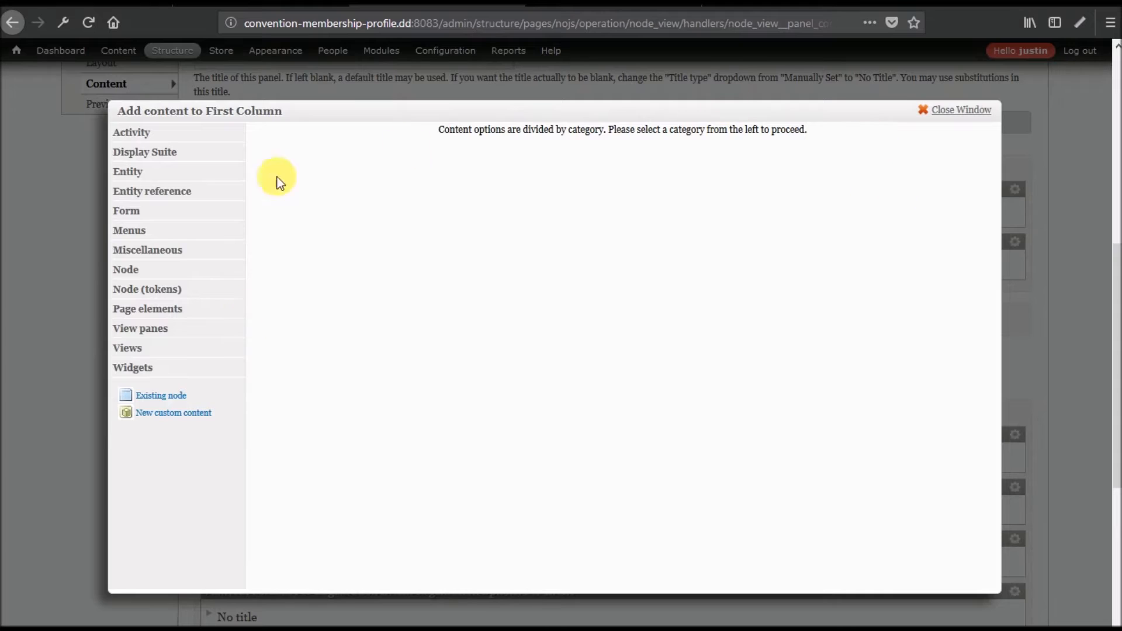
pyautogui.click(166, 327)
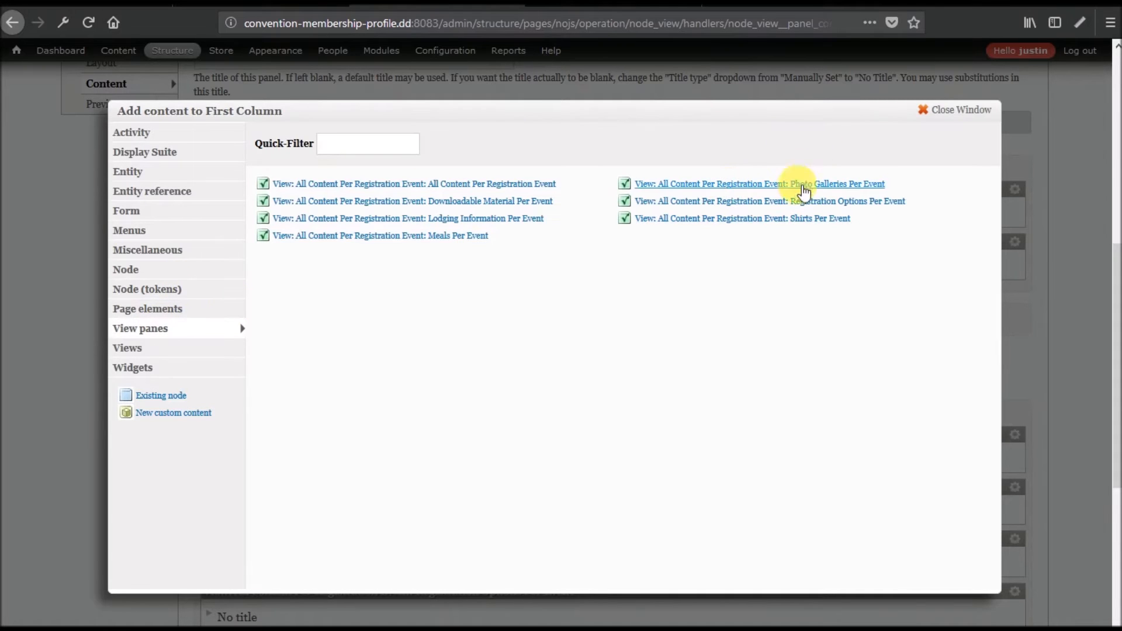
pyautogui.click(794, 226)
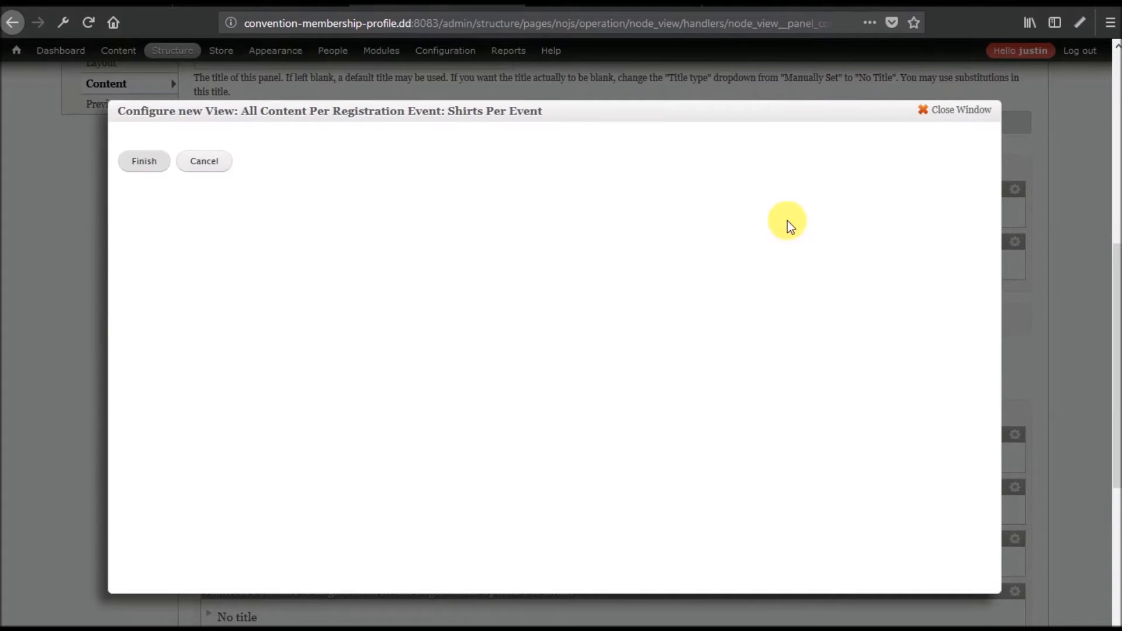
pyautogui.click(145, 163)
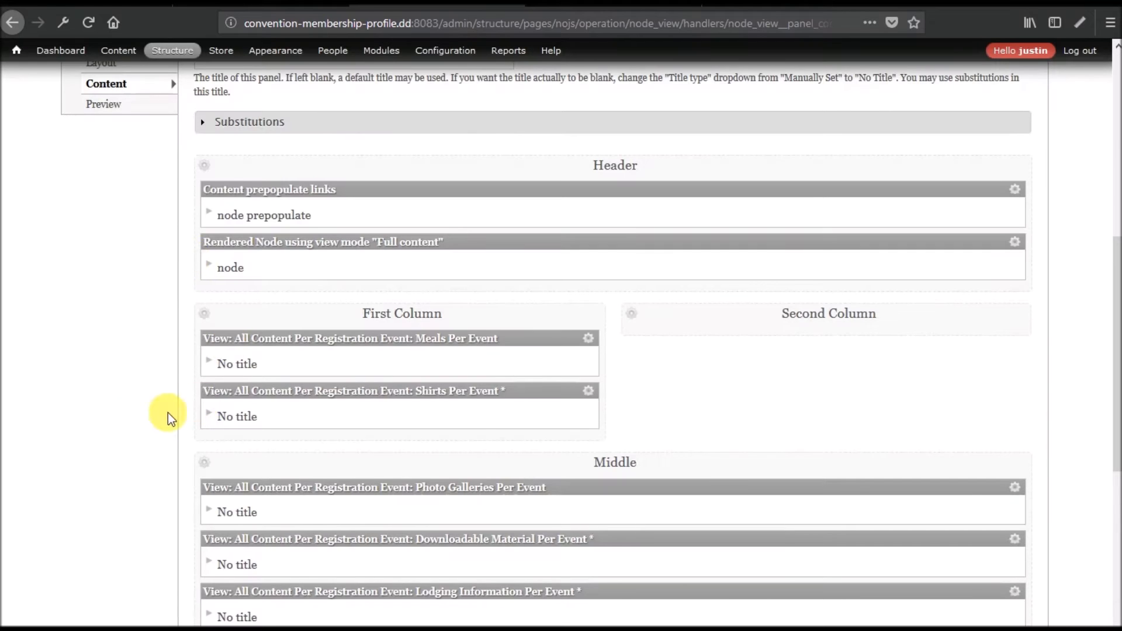
# Update and save the Registration Event Layout variant's content.
pyautogui.scroll(-3, 138, 420)
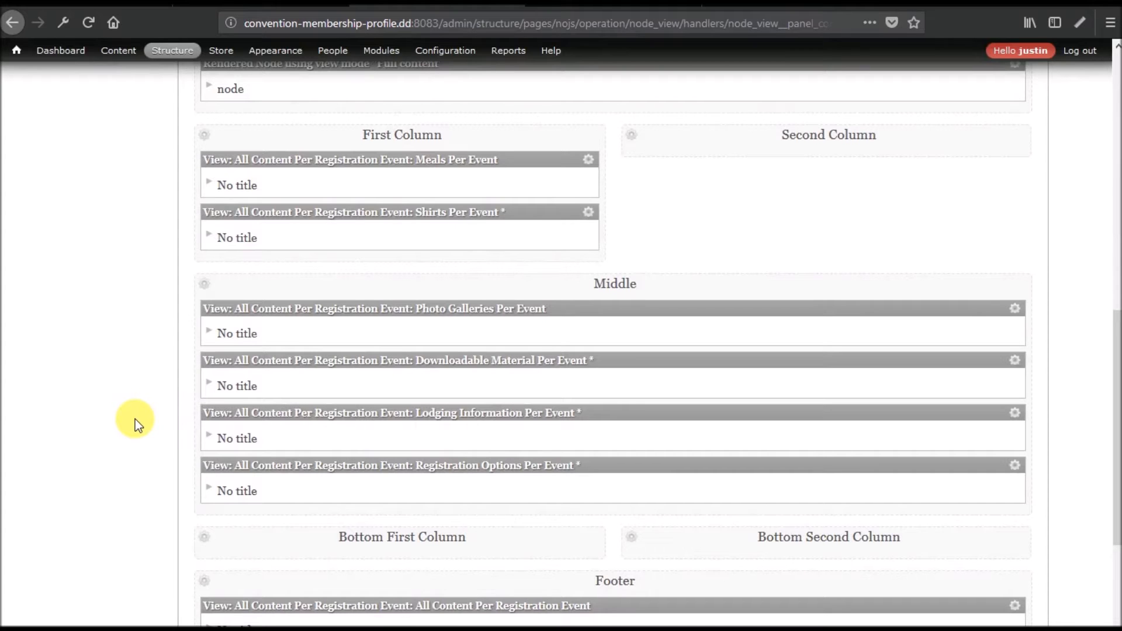
pyautogui.scroll(-4, 368, 397)
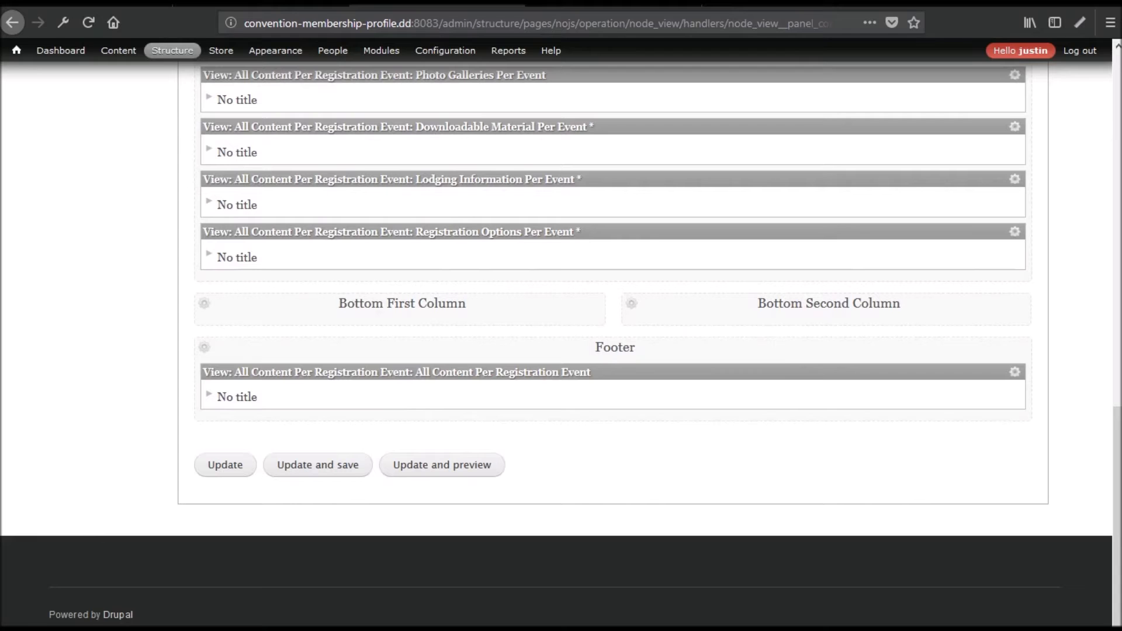
pyautogui.scroll(3, 576, 531)
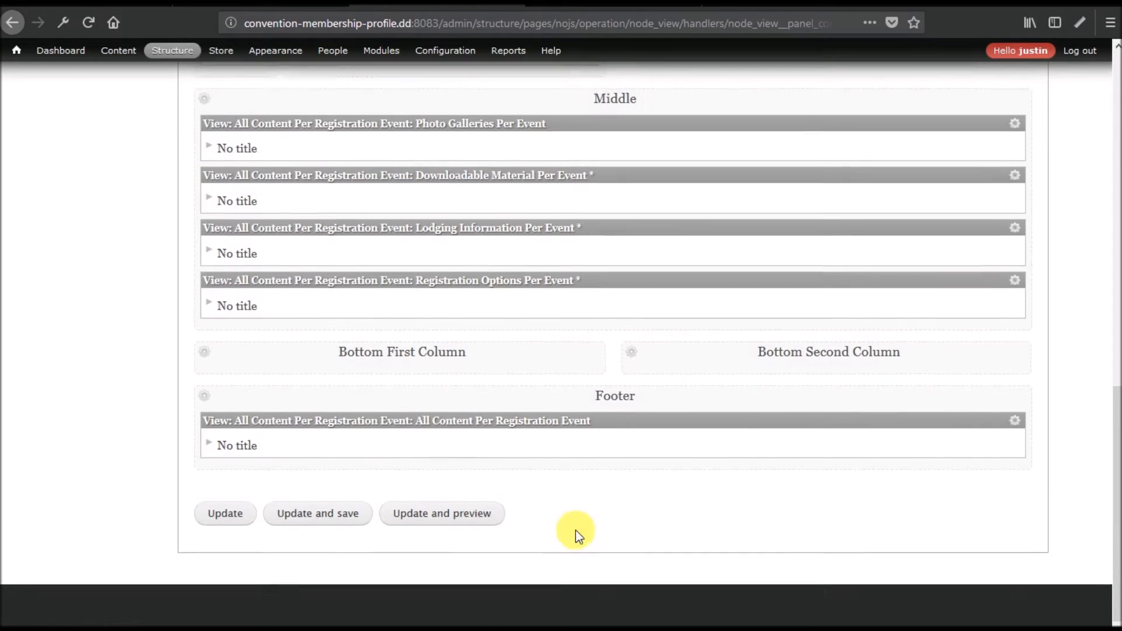
pyautogui.click(314, 560)
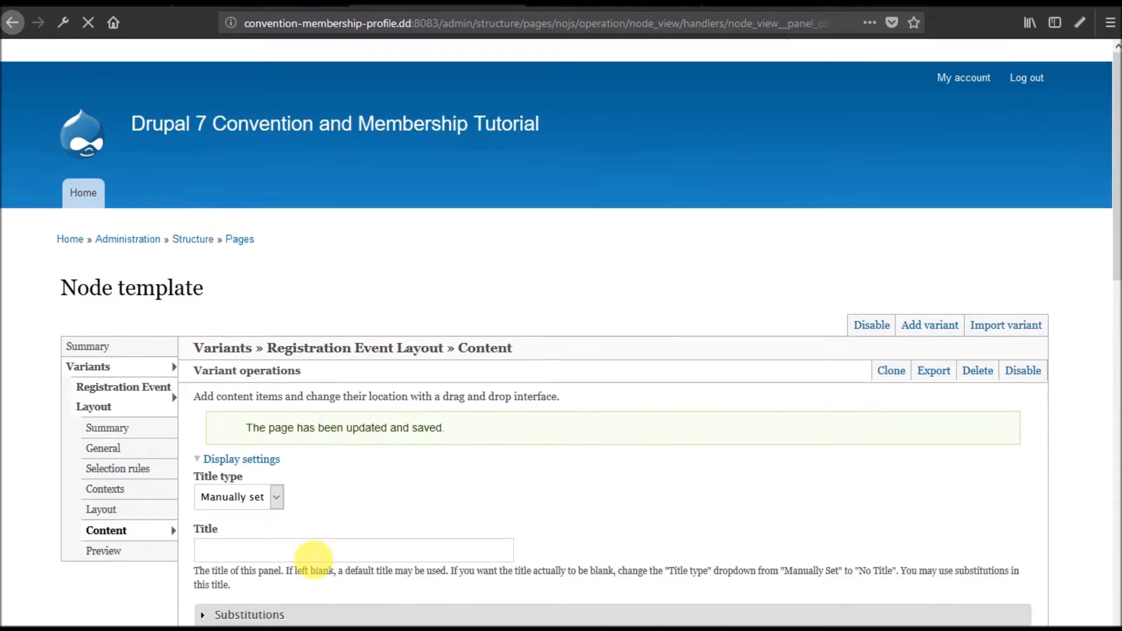
pyautogui.scroll(-15, 392, 467)
pyautogui.click(318, 471)
# Return to the Node template page and go to the site's Content listing.
pyautogui.scroll(-7, 396, 416)
pyautogui.scroll(7, 396, 416)
pyautogui.scroll(-10, 396, 416)
pyautogui.scroll(10, 396, 416)
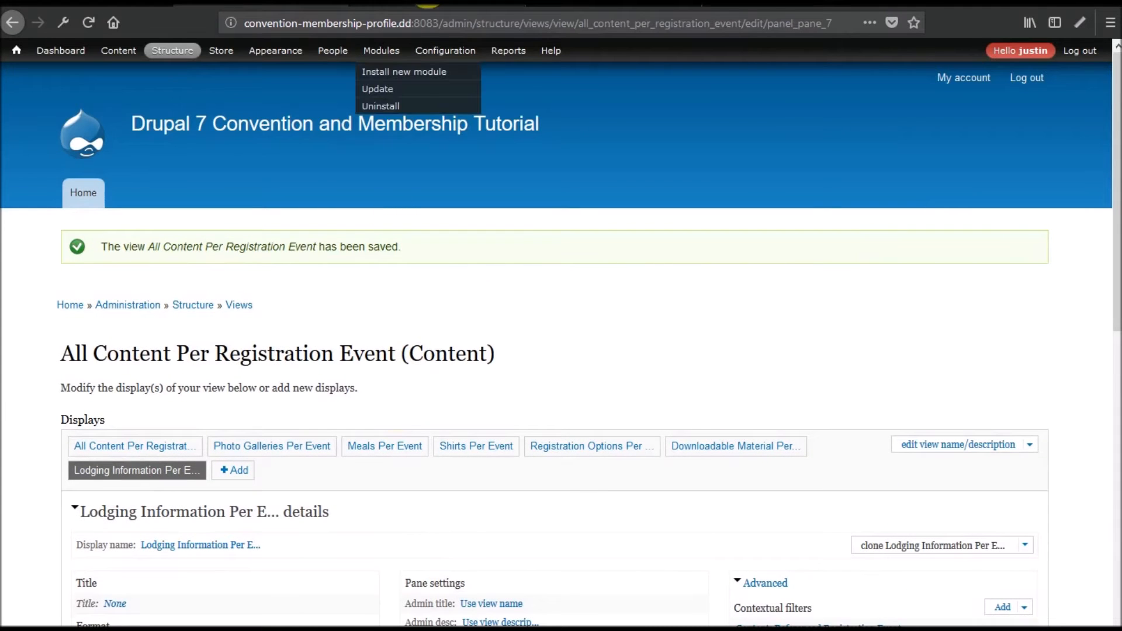
pyautogui.click(425, 4)
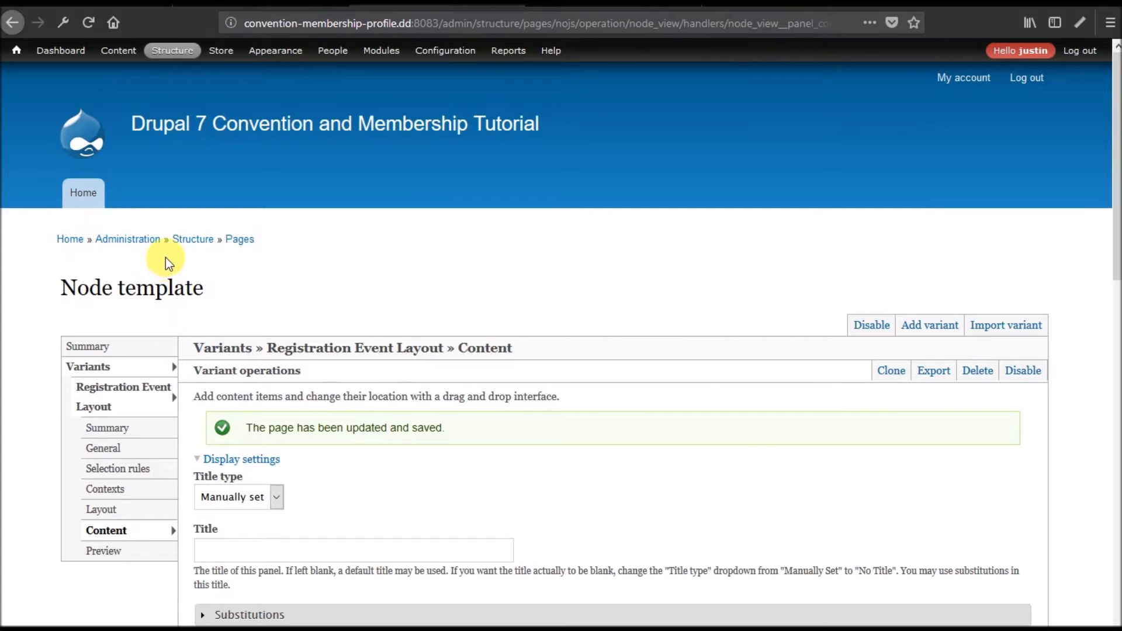
pyautogui.moveTo(130, 58)
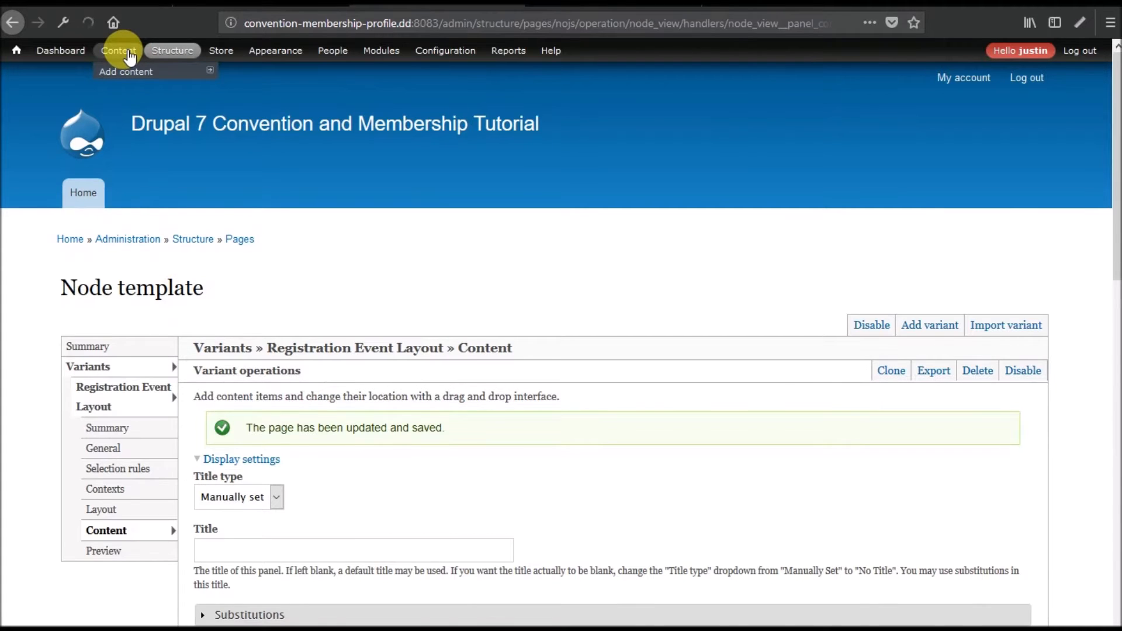
pyautogui.click(130, 57)
# Review the 2018 Perfectly Optimized Annual Conference page, then start creating an Event for it.
pyautogui.scroll(-5, 593, 373)
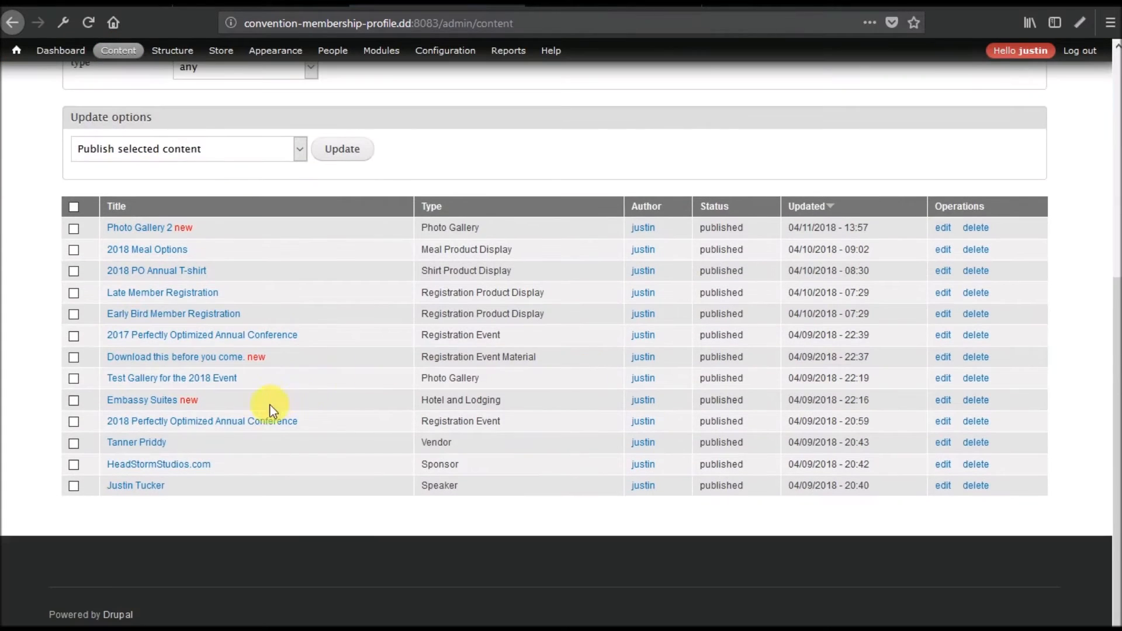
pyautogui.scroll(-10, 444, 419)
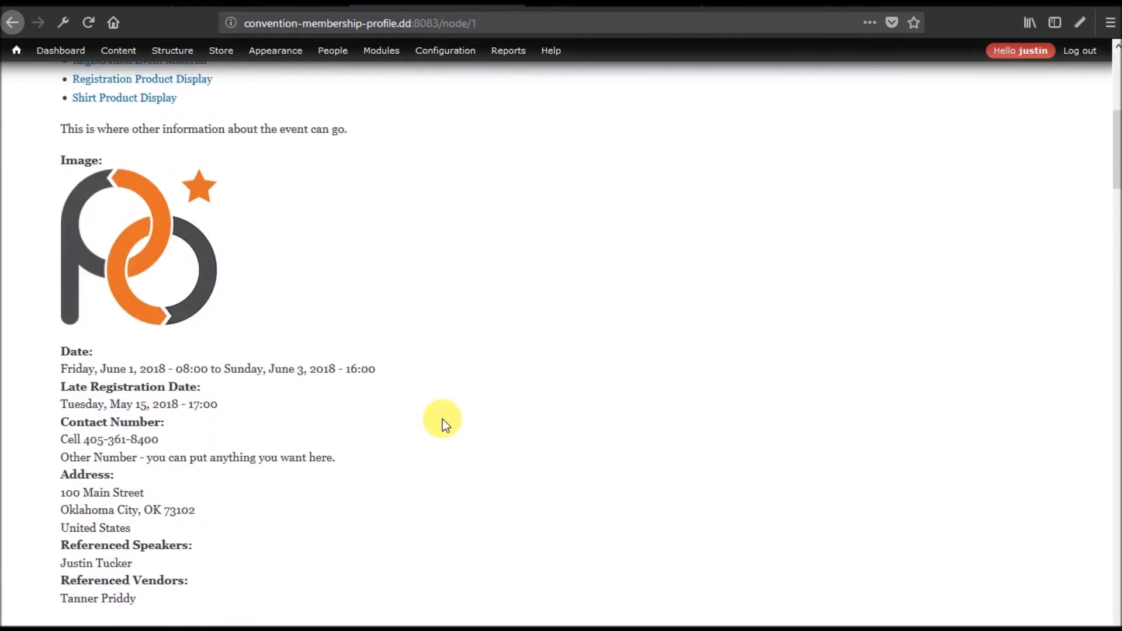
pyautogui.scroll(-15, 443, 419)
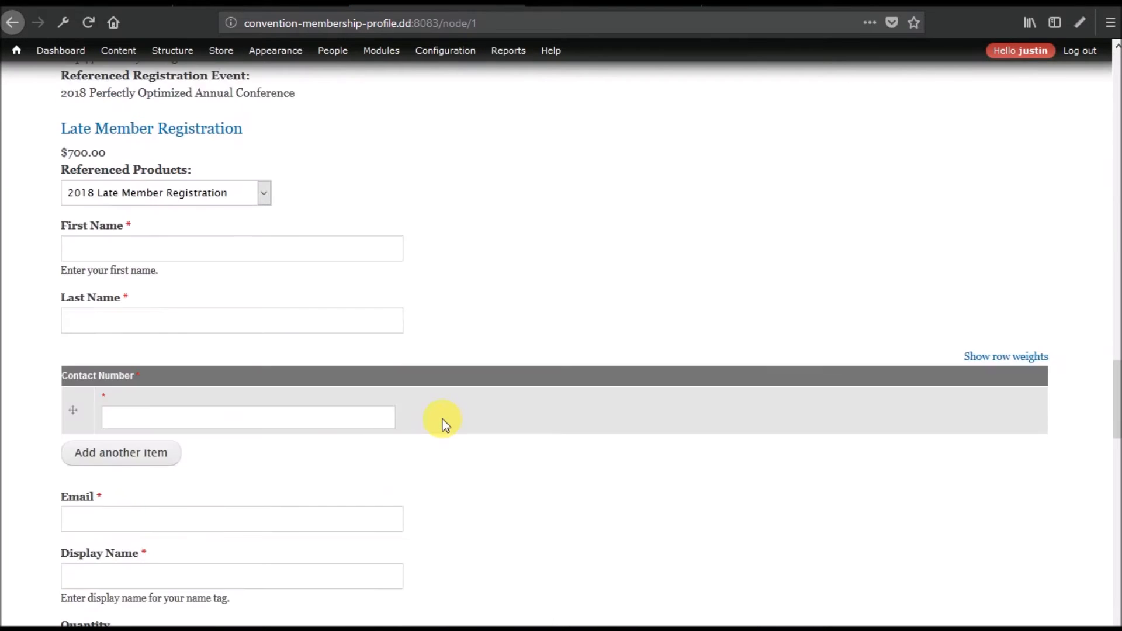
pyautogui.scroll(-10, 443, 419)
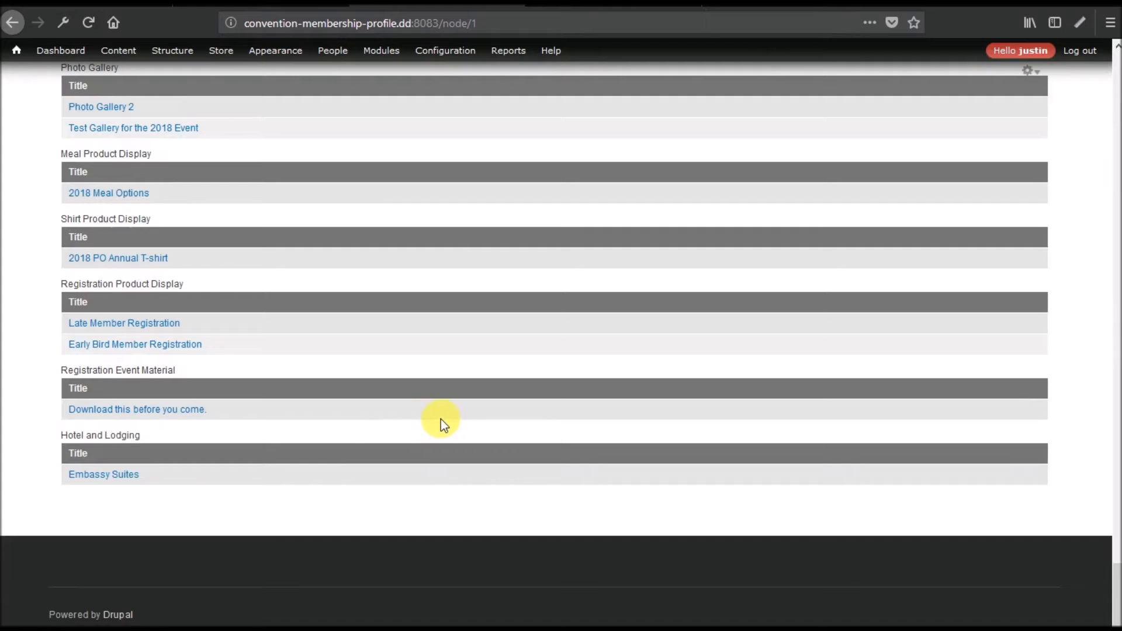
pyautogui.scroll(6, 314, 454)
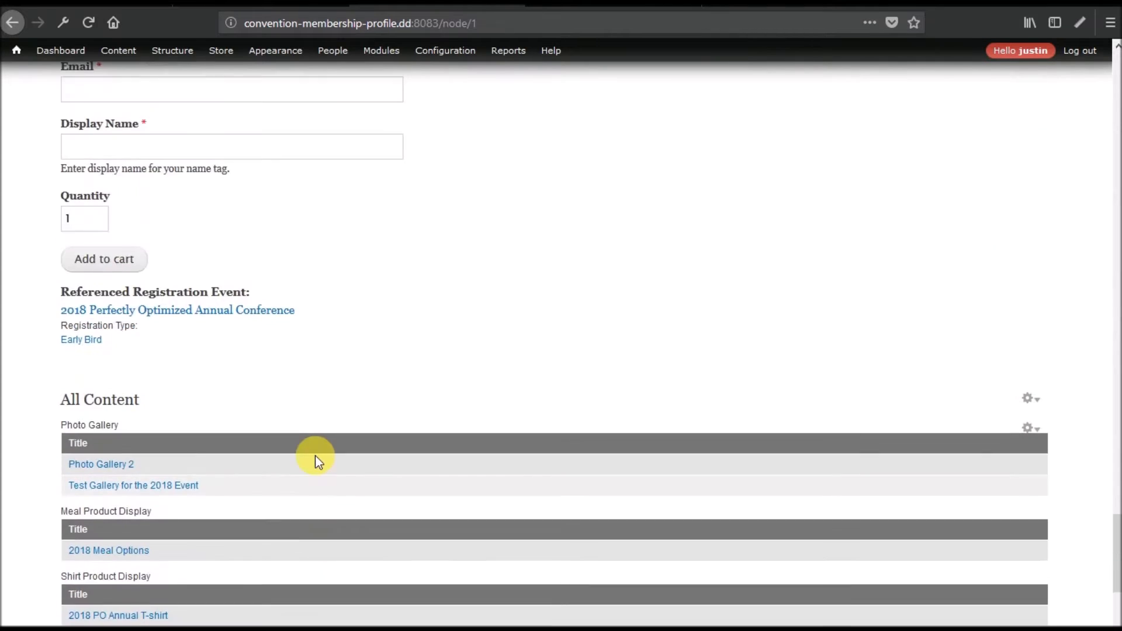
pyautogui.scroll(8, 314, 455)
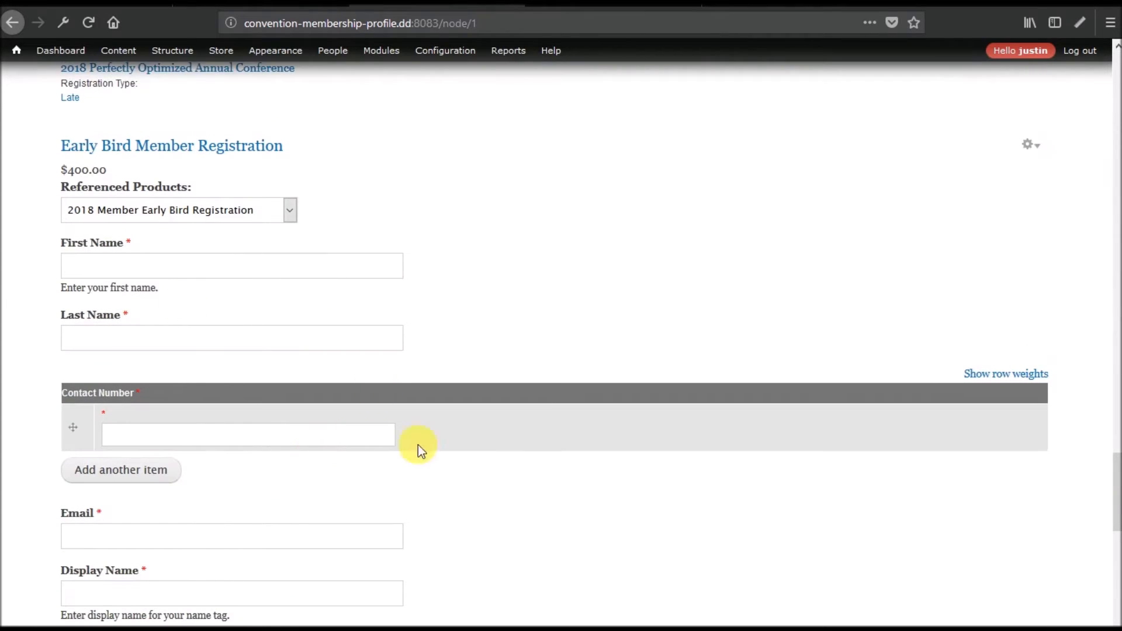
pyautogui.scroll(6, 434, 451)
pyautogui.scroll(15, 433, 451)
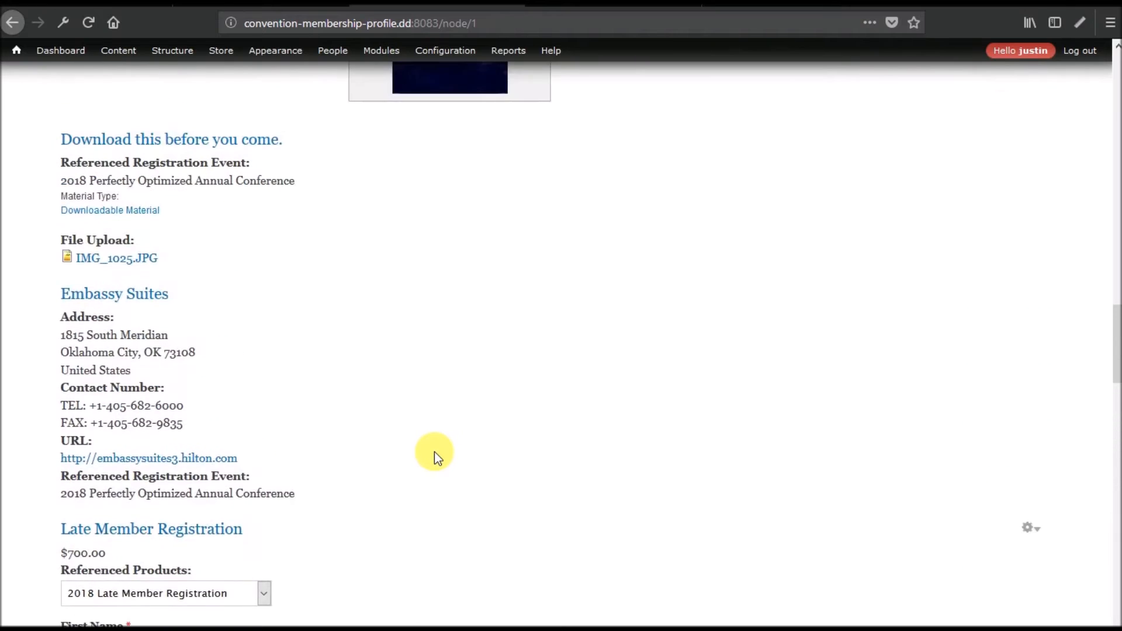
pyautogui.scroll(12, 434, 451)
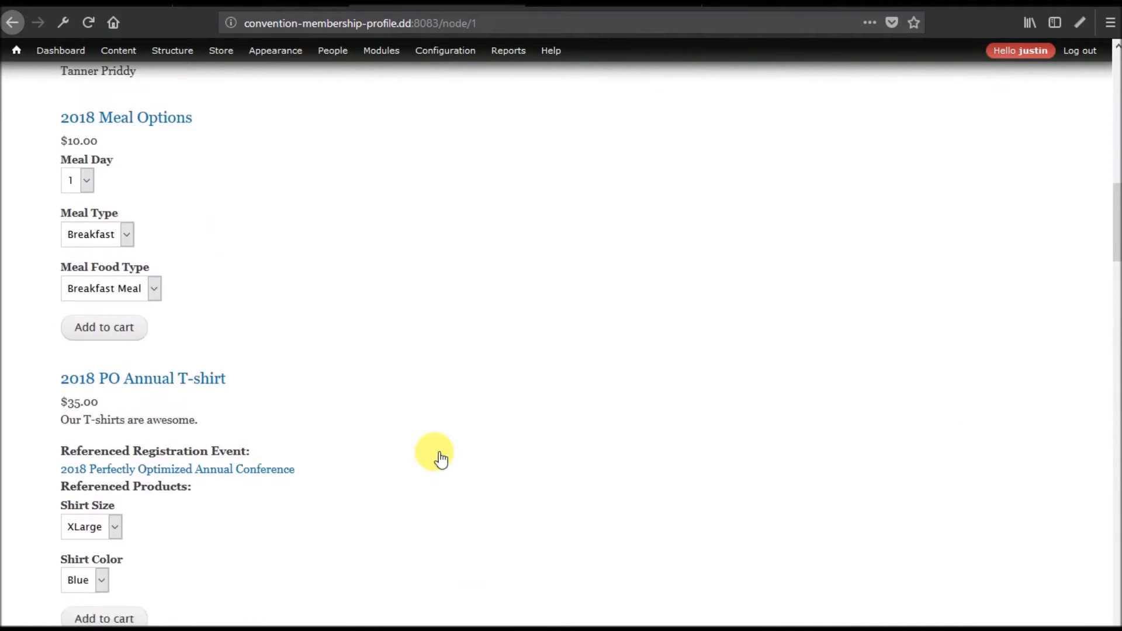
pyautogui.scroll(8, 434, 451)
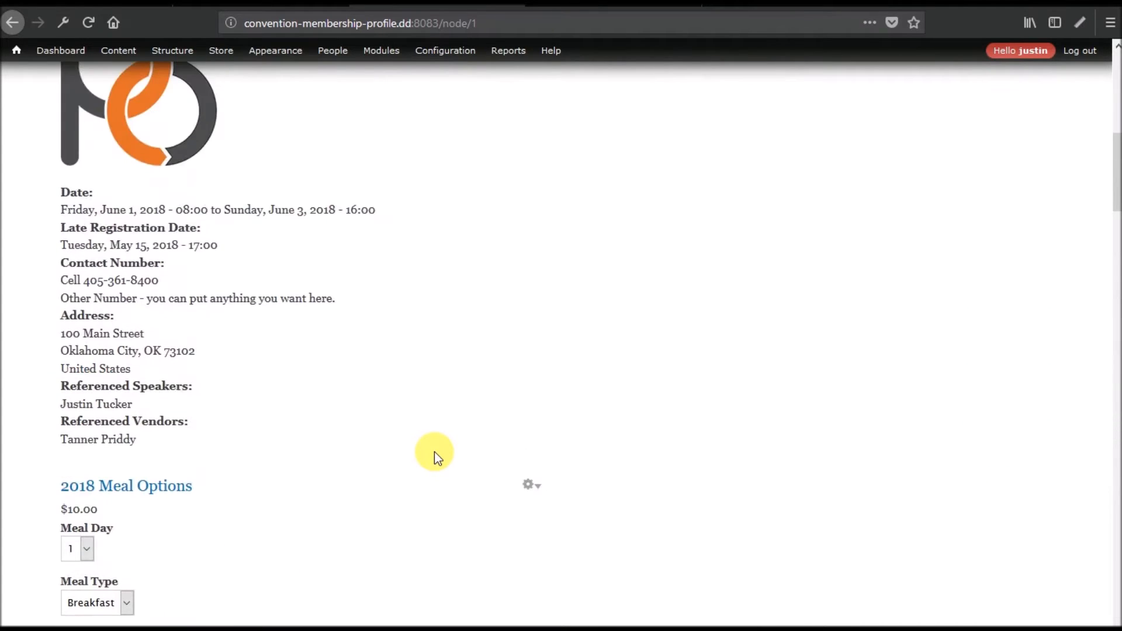
pyautogui.scroll(8, 434, 451)
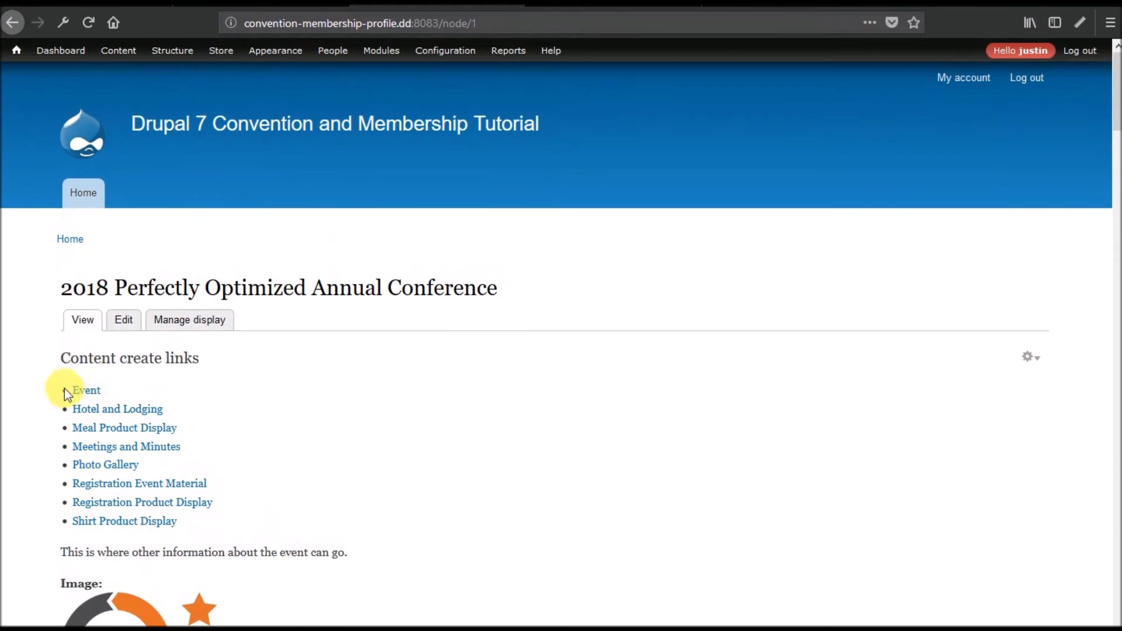
pyautogui.click(88, 390)
# Title the new conference event 'Orientation'.
pyautogui.click(243, 349)
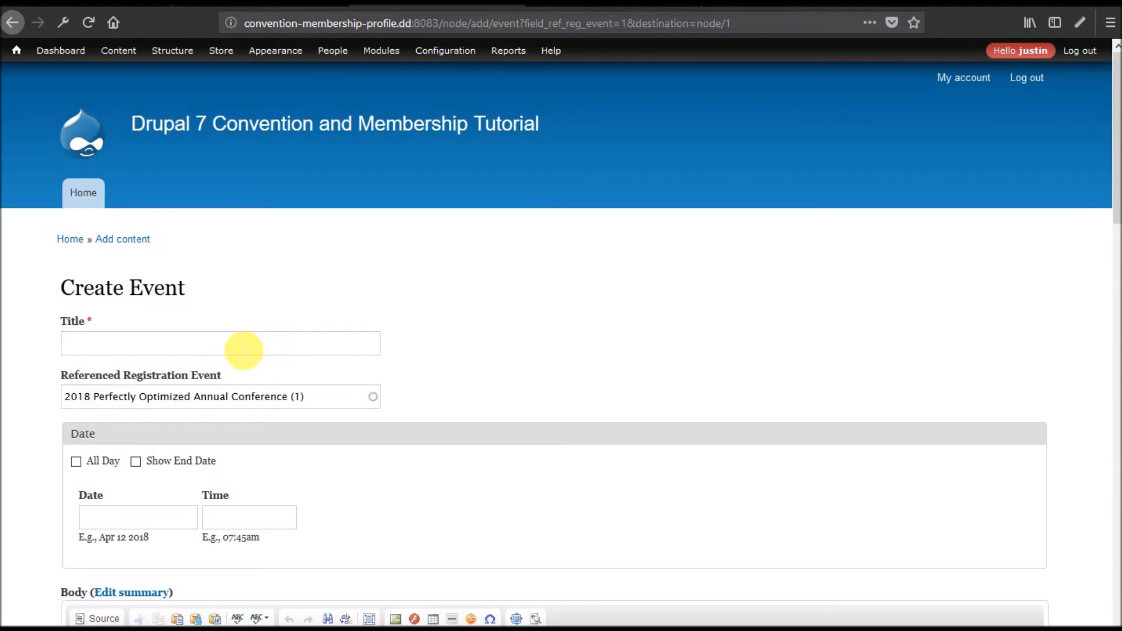
pyautogui.write('Orientation')
pyautogui.scroll(-4, 351, 357)
pyautogui.click(168, 252)
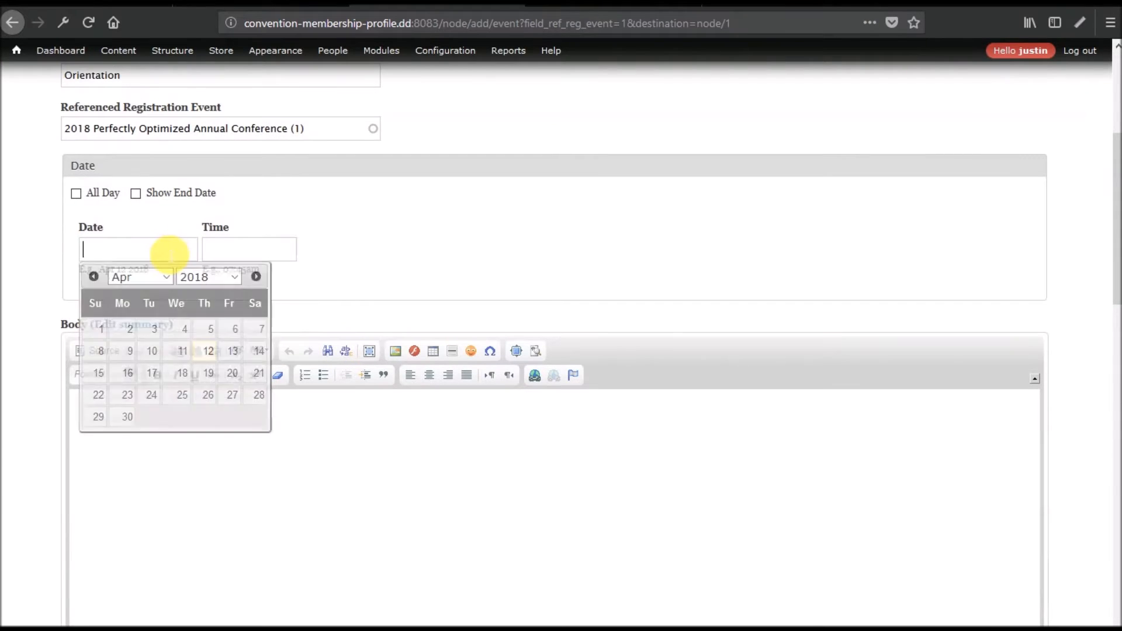
pyautogui.click(352, 237)
pyautogui.scroll(4, 336, 234)
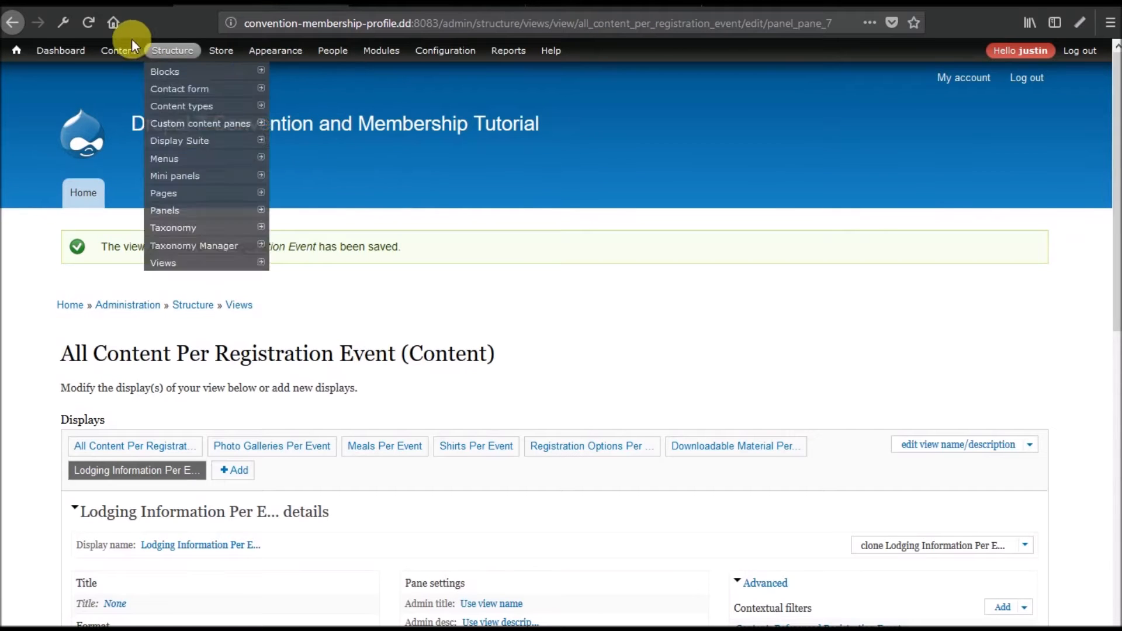
# Load the Content listing in a new browser tab and switch to it.
pyautogui.rightClick(120, 58)
pyautogui.click(149, 66)
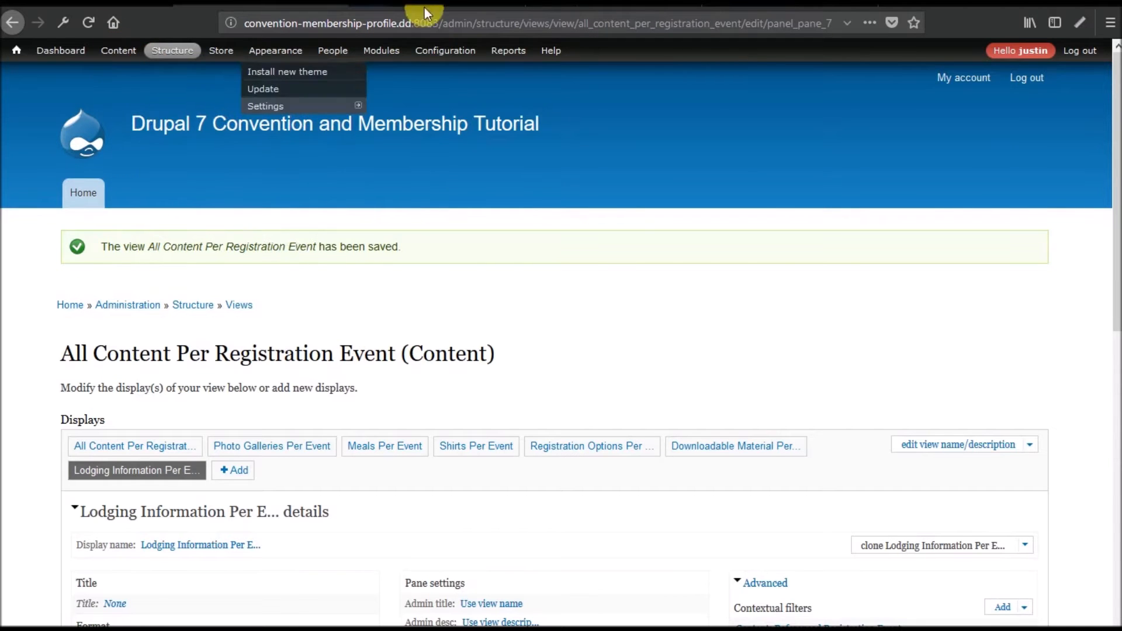
pyautogui.click(452, 3)
# Open the 2018 conference page in the listing tab, then return to the Create Event form.
pyautogui.scroll(-5, 376, 300)
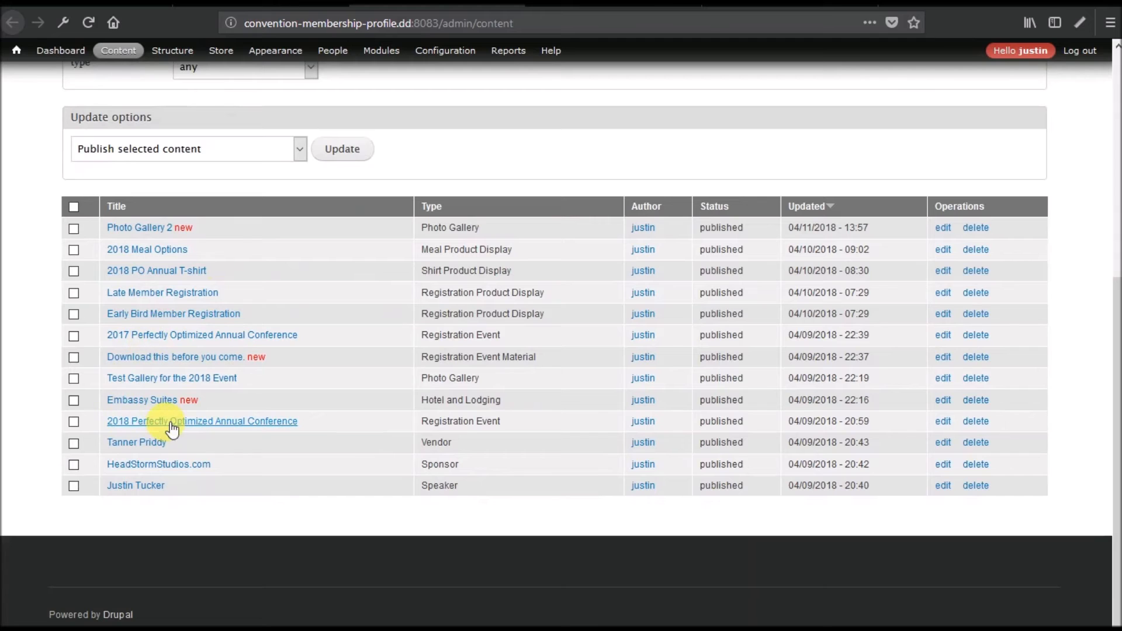
pyautogui.click(171, 424)
pyautogui.scroll(-8, 332, 414)
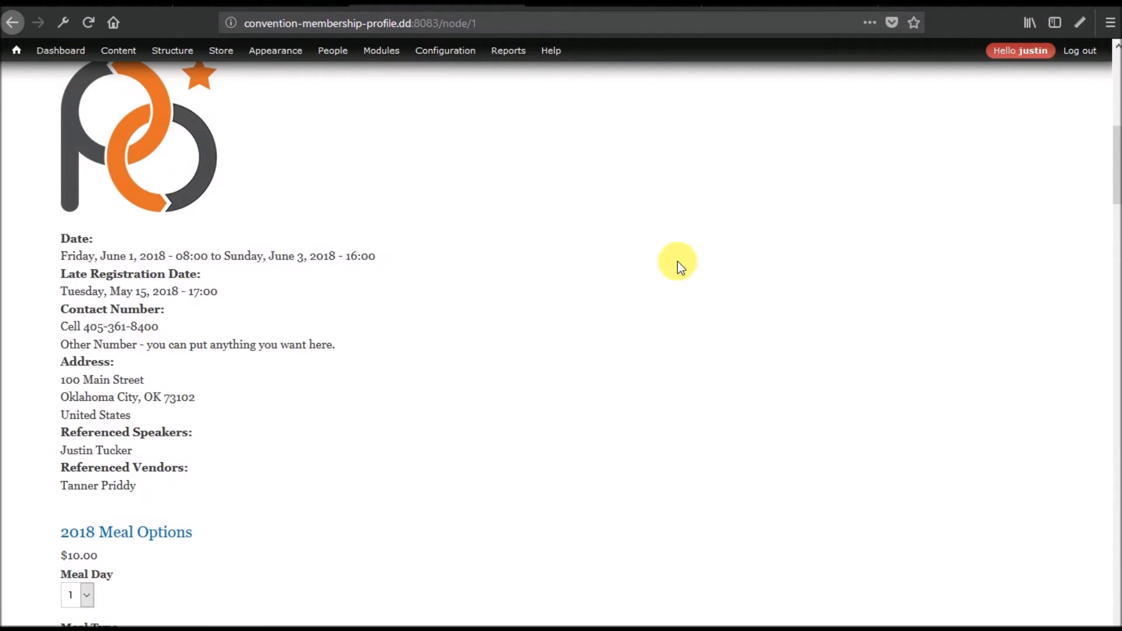
pyautogui.click(598, 5)
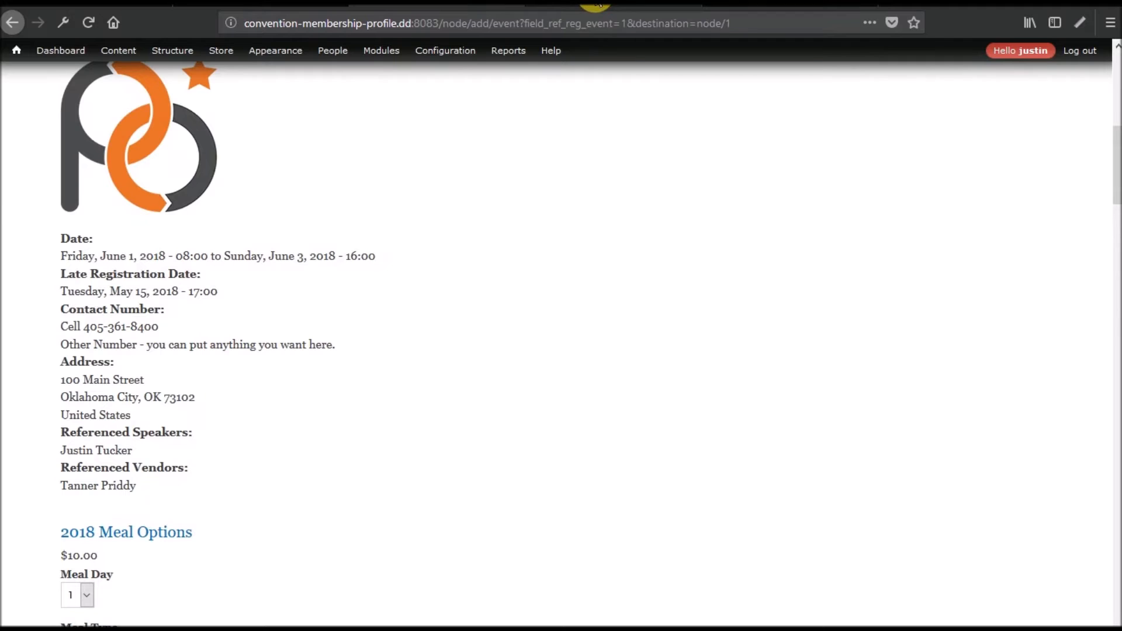
# Set the event date to May 15 2018 and fill in the start time.
pyautogui.click(137, 520)
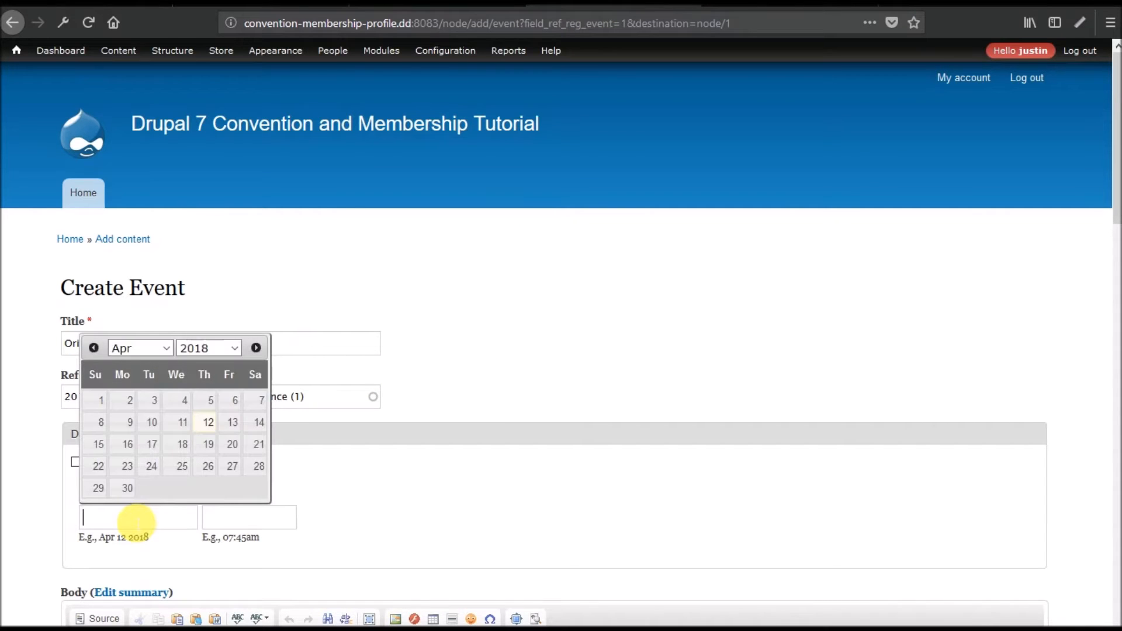
pyautogui.click(165, 347)
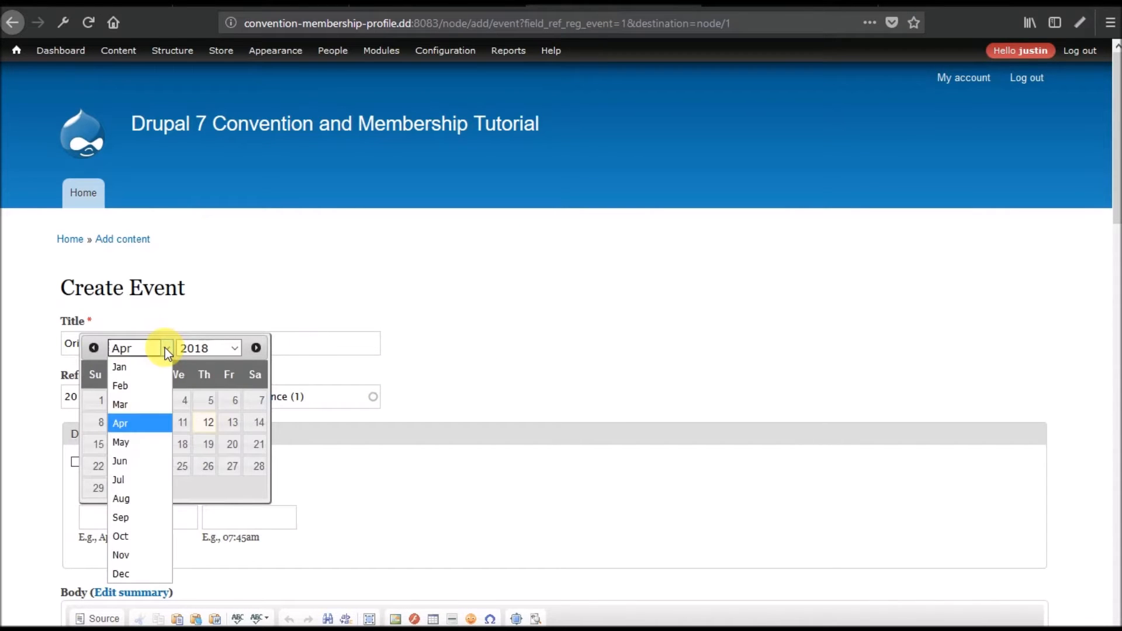
pyautogui.click(138, 444)
pyautogui.click(152, 444)
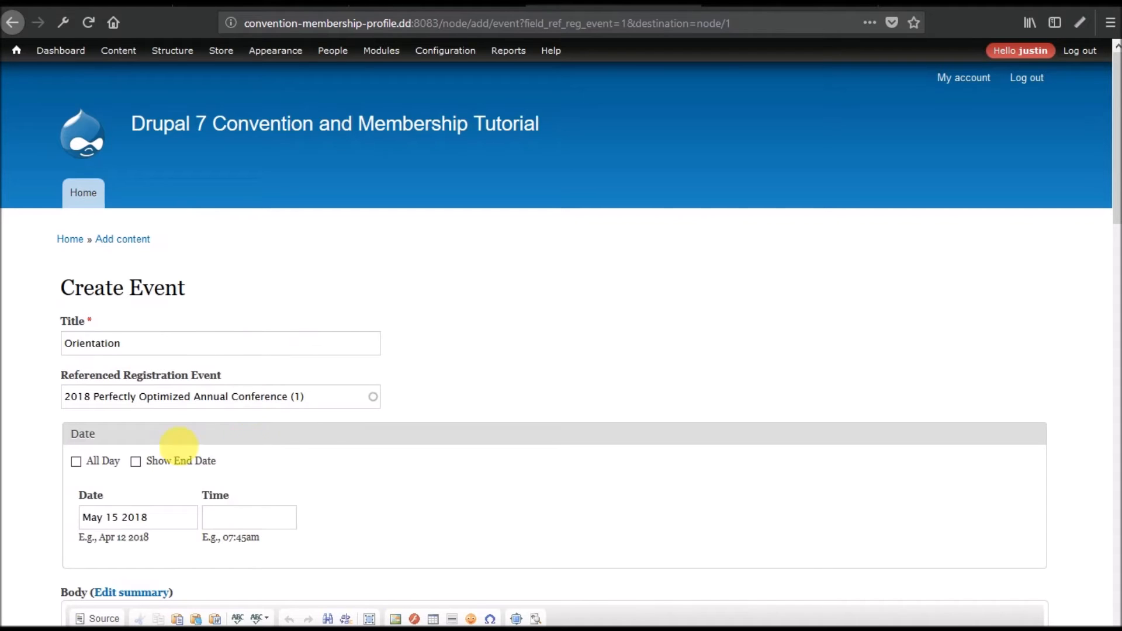
pyautogui.click(255, 522)
pyautogui.press('Right')
# Enter the description 'All should attend for orientat' and set the address country to None.
pyautogui.scroll(-7, 394, 501)
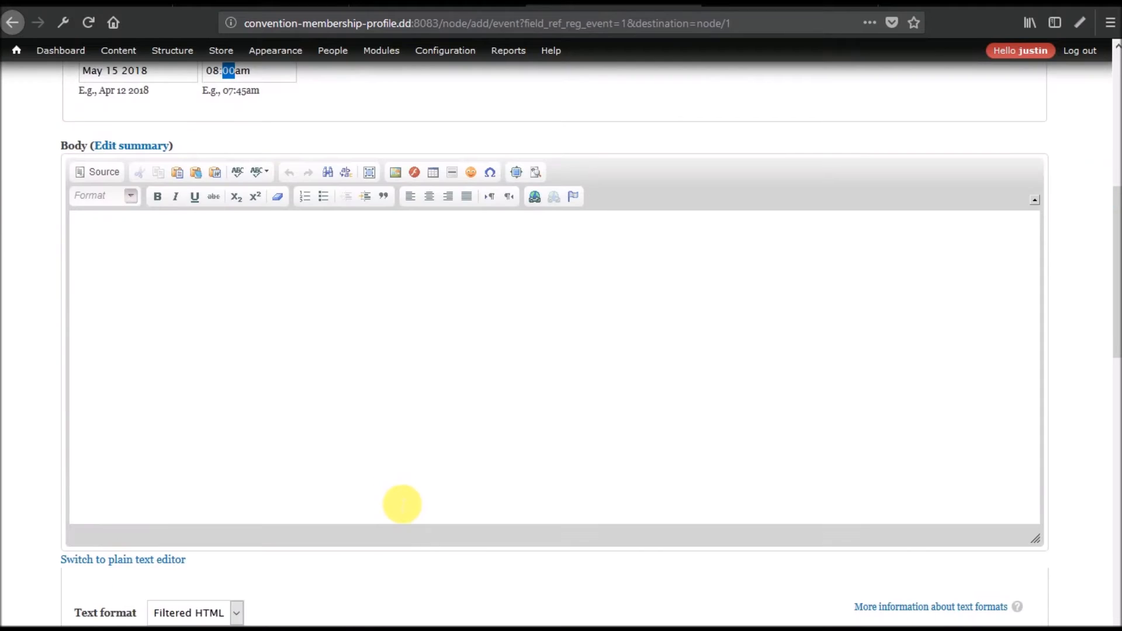
pyautogui.click(282, 351)
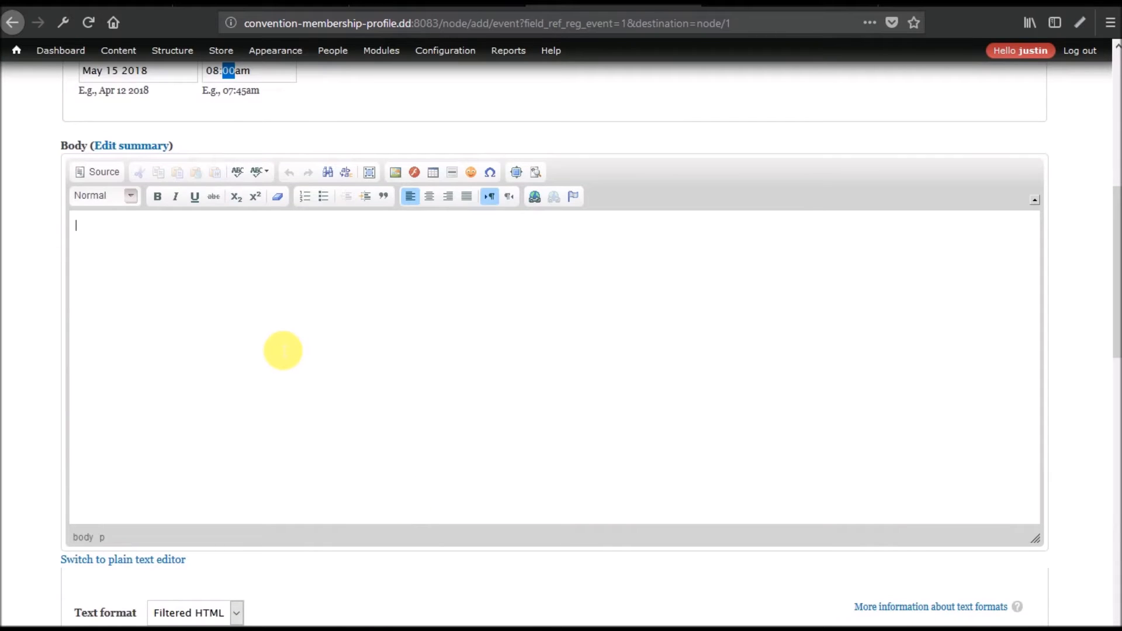
pyautogui.write('All should attend for orientation.')
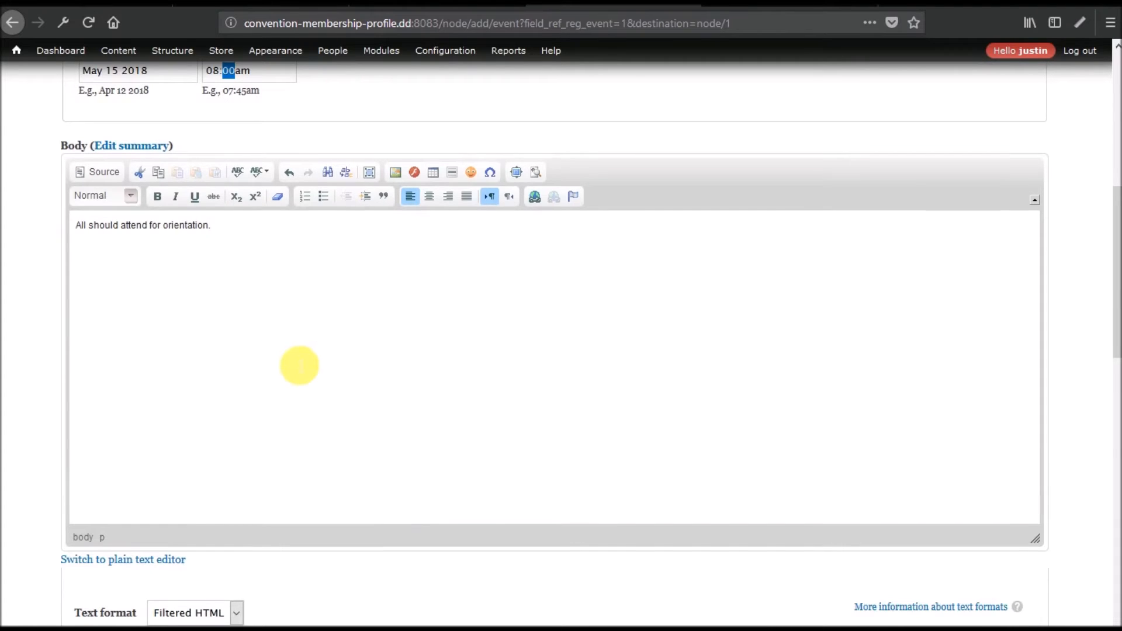
pyautogui.scroll(-7, 289, 357)
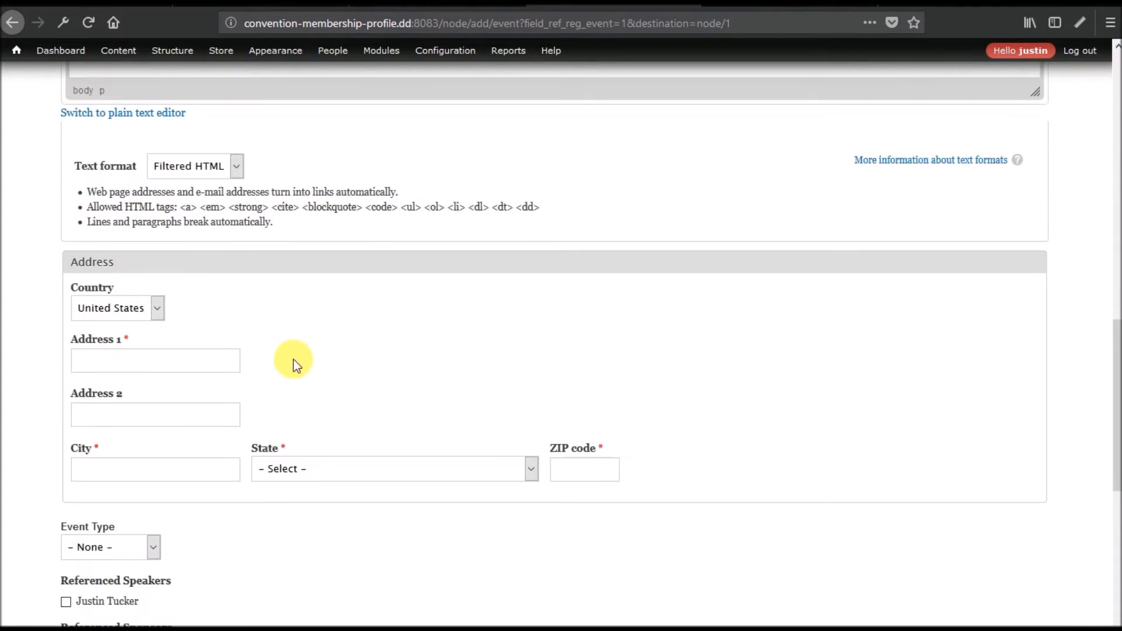
pyautogui.click(145, 306)
pyautogui.click(119, 331)
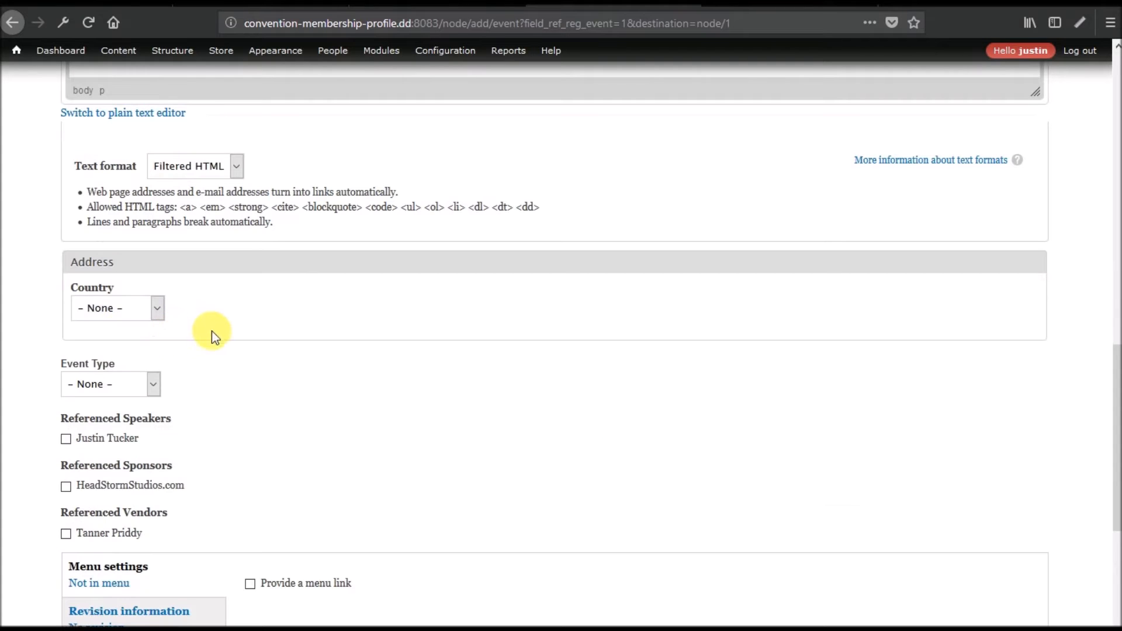
# Set Event Type to Workshop, reference the conference speaker, and save the Orientation event.
pyautogui.click(151, 385)
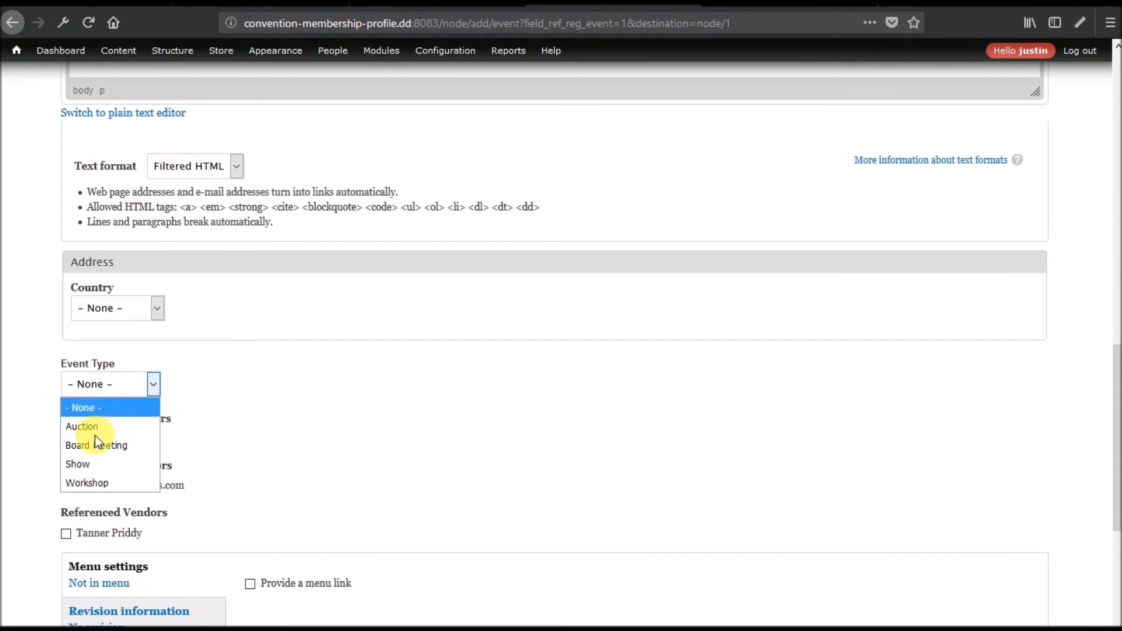
pyautogui.click(92, 480)
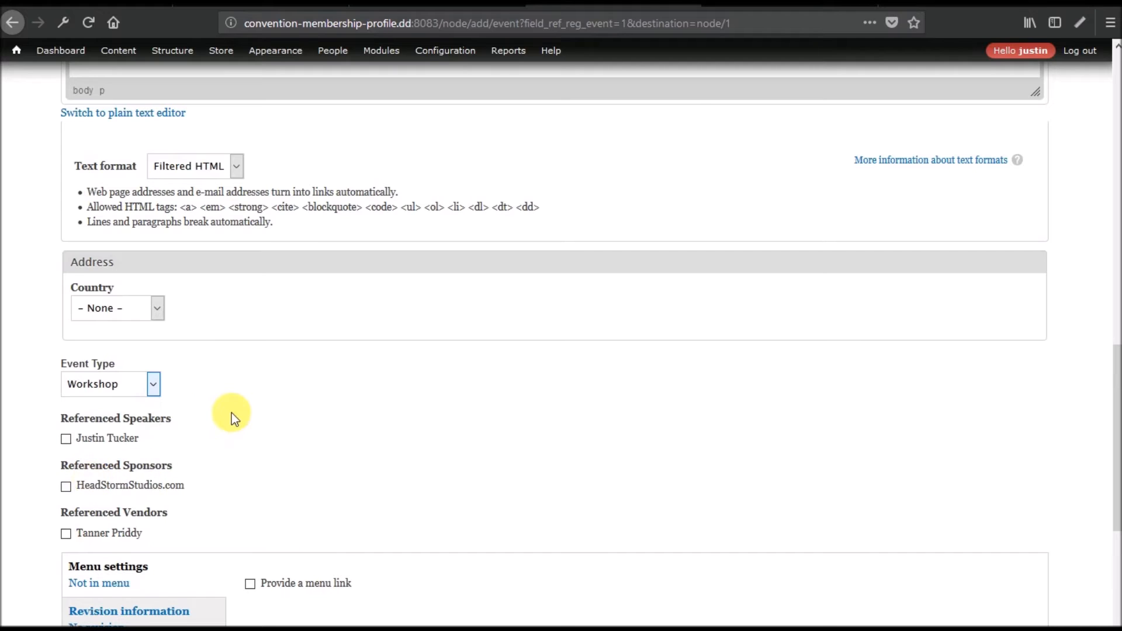
pyautogui.scroll(-4, 226, 403)
pyautogui.scroll(2, 226, 403)
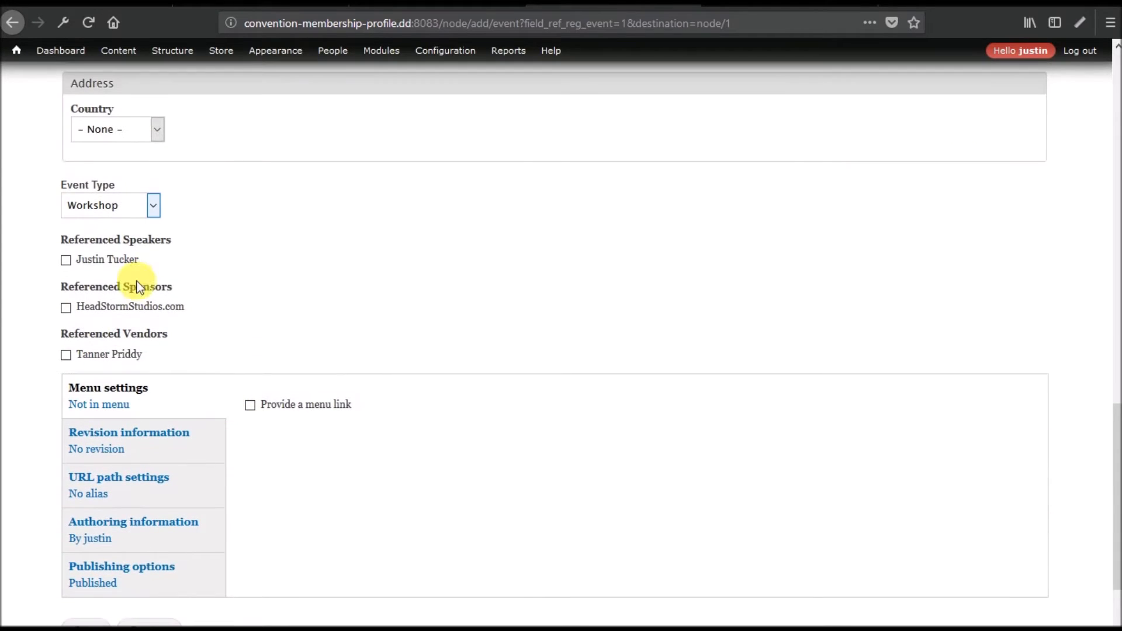
pyautogui.click(90, 261)
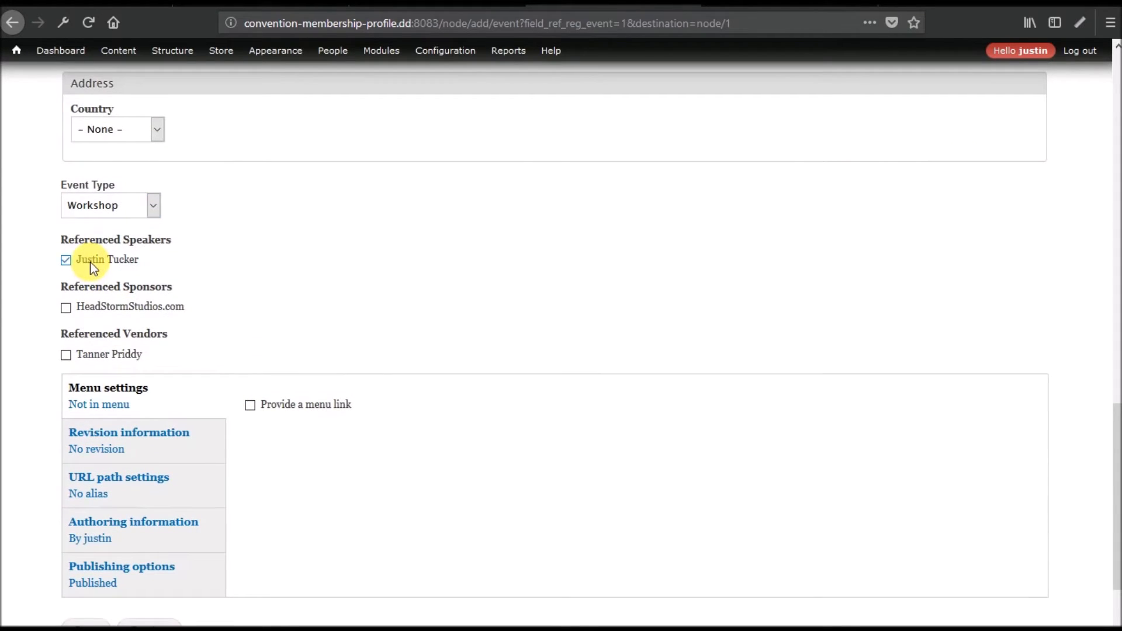
pyautogui.scroll(10, 498, 320)
pyautogui.scroll(-5, 503, 326)
pyautogui.scroll(-8, 501, 323)
pyautogui.click(88, 472)
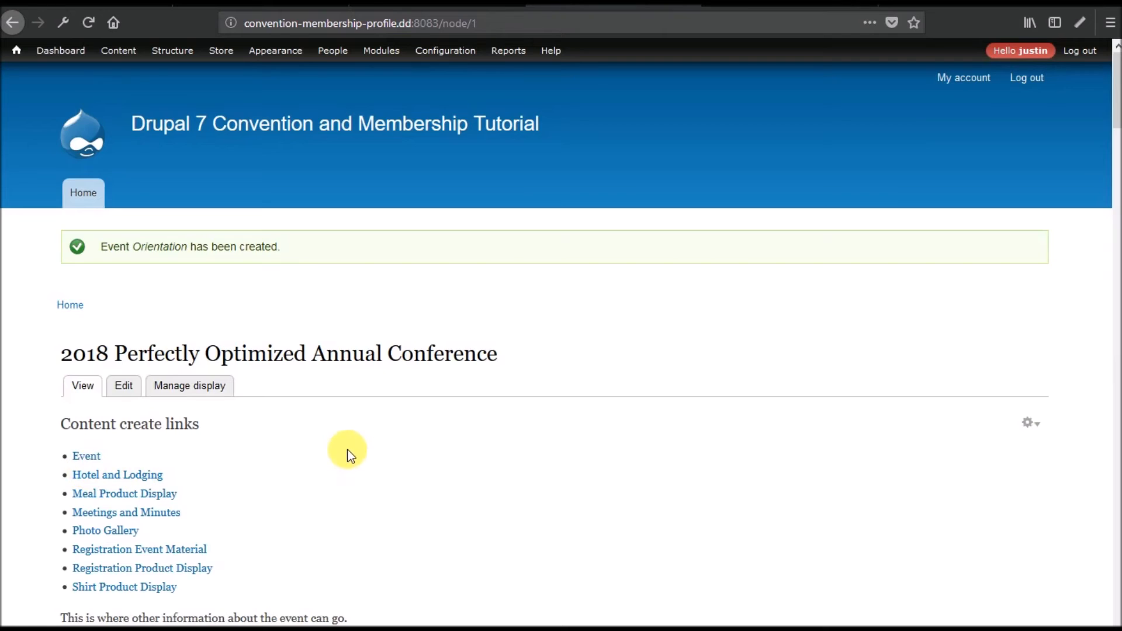
# From the conference page, start another Event and select its Title field.
pyautogui.scroll(-8, 347, 453)
pyautogui.scroll(-20, 349, 455)
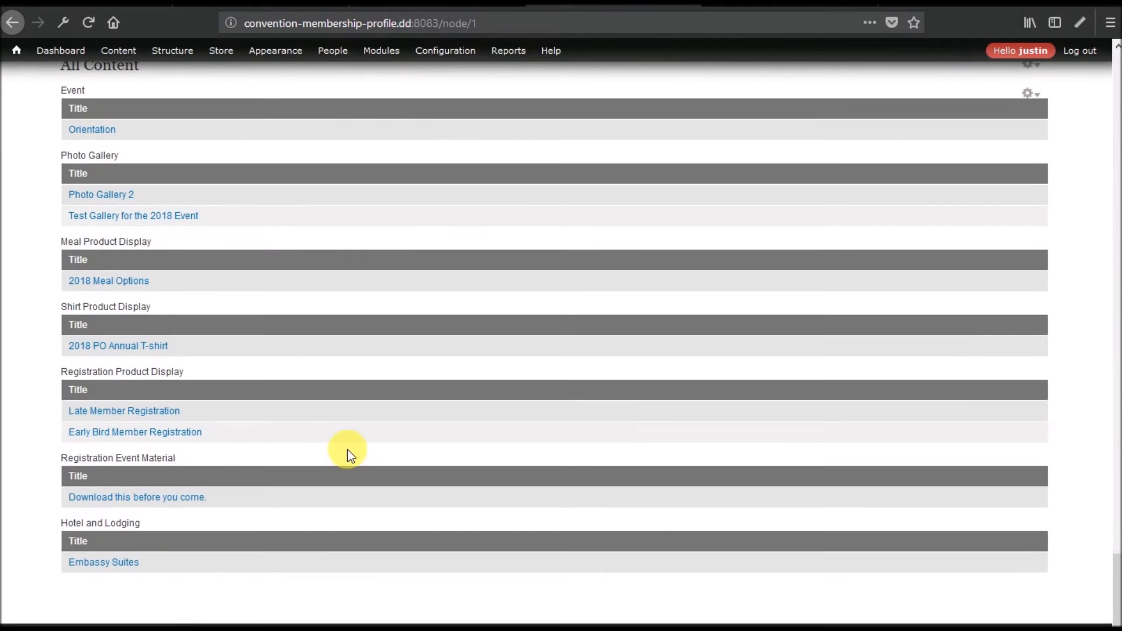
pyautogui.doubleClick(71, 90)
pyautogui.scroll(-20, 219, 325)
pyautogui.scroll(15, 219, 325)
pyautogui.scroll(6, 224, 331)
pyautogui.scroll(20, 183, 239)
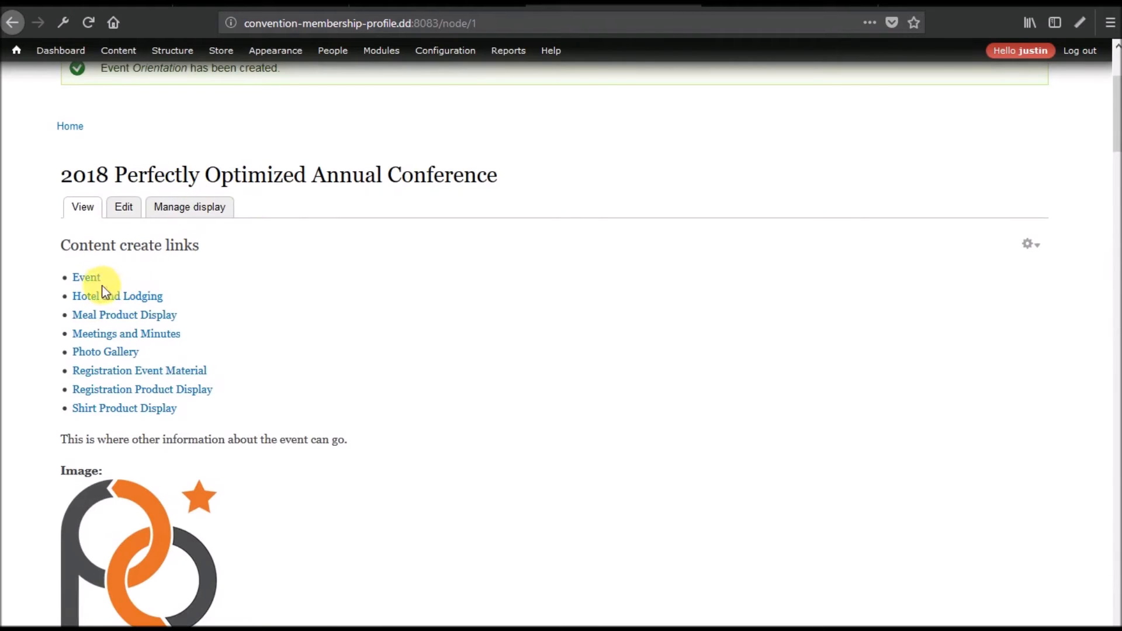
pyautogui.click(87, 279)
pyautogui.click(201, 349)
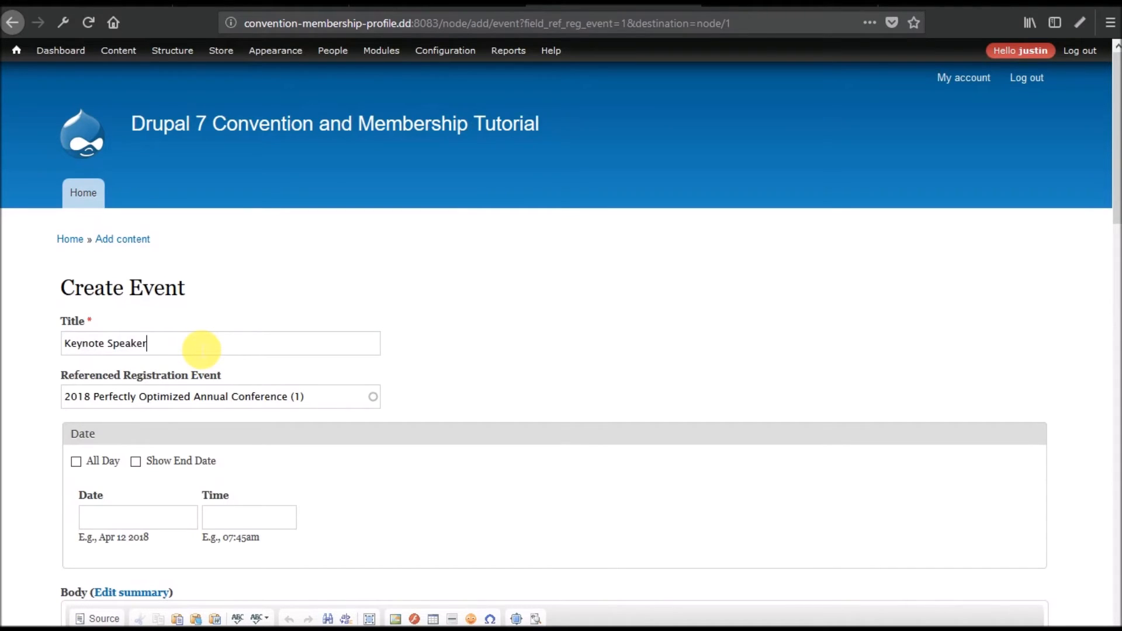
# Set the Keynote Speaker event date to May 16 2018 and enter a start time of 05.
pyautogui.scroll(-4, 308, 338)
pyautogui.click(166, 255)
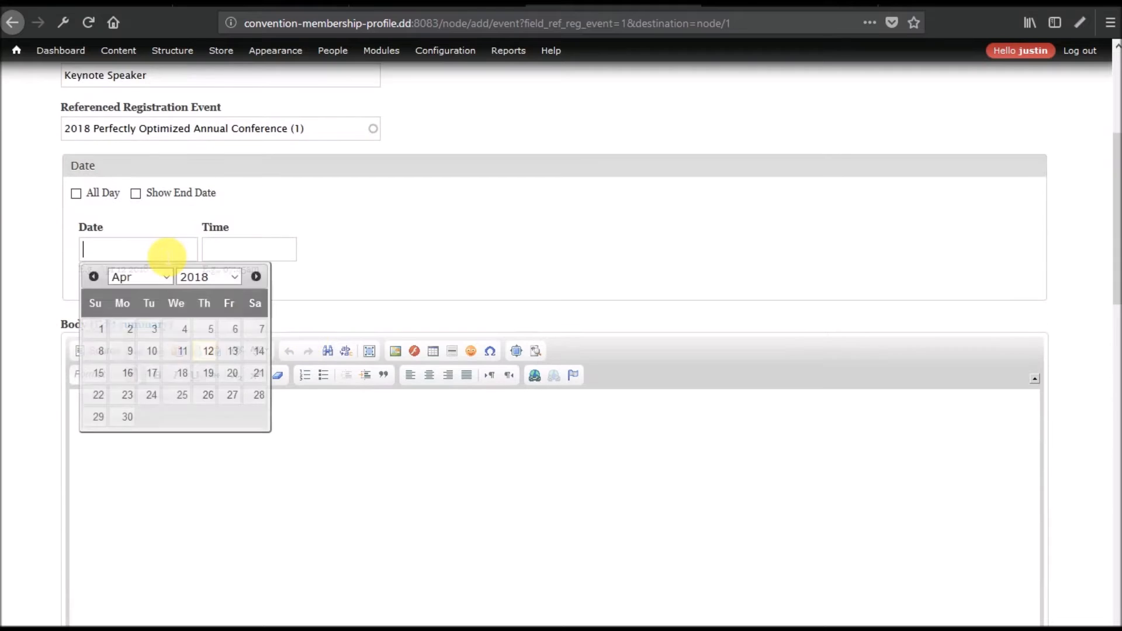
pyautogui.click(168, 276)
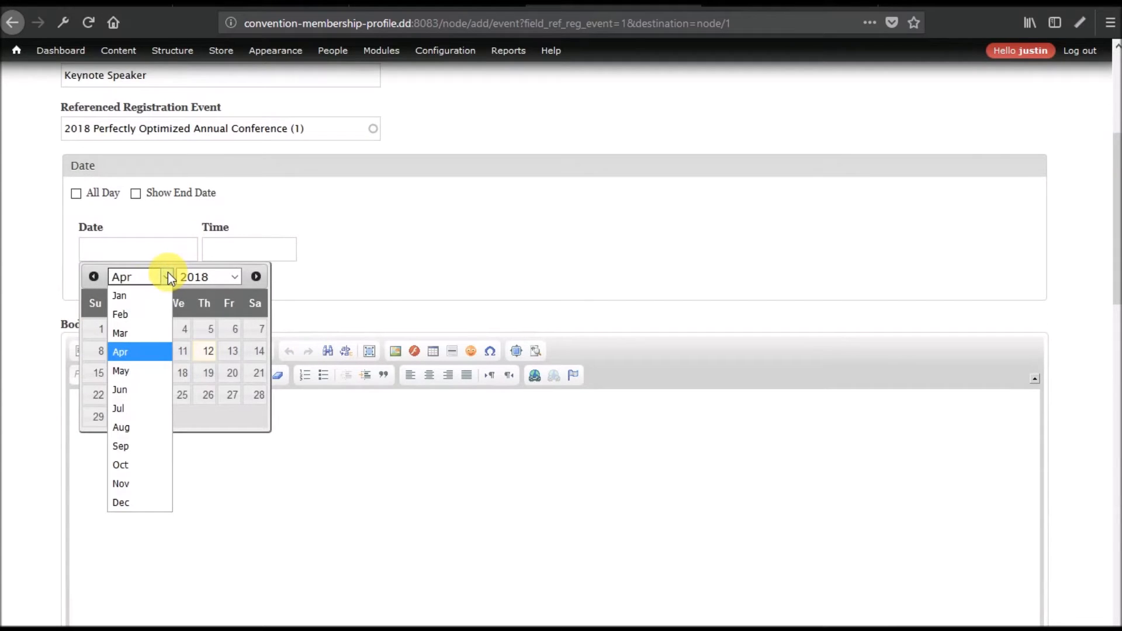
pyautogui.click(127, 370)
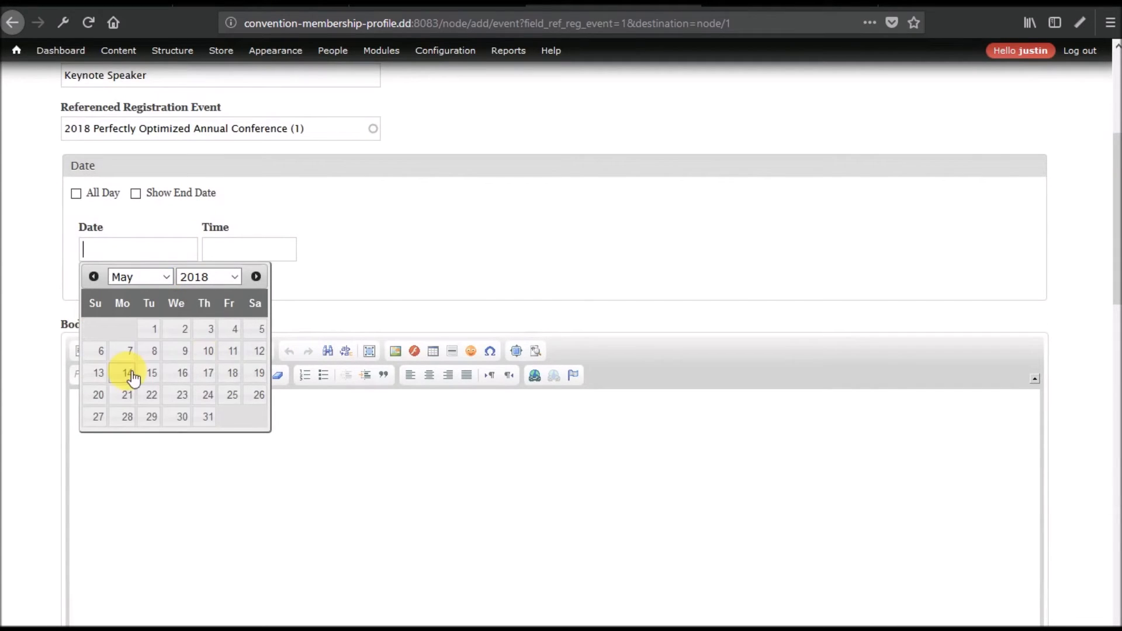
pyautogui.click(183, 375)
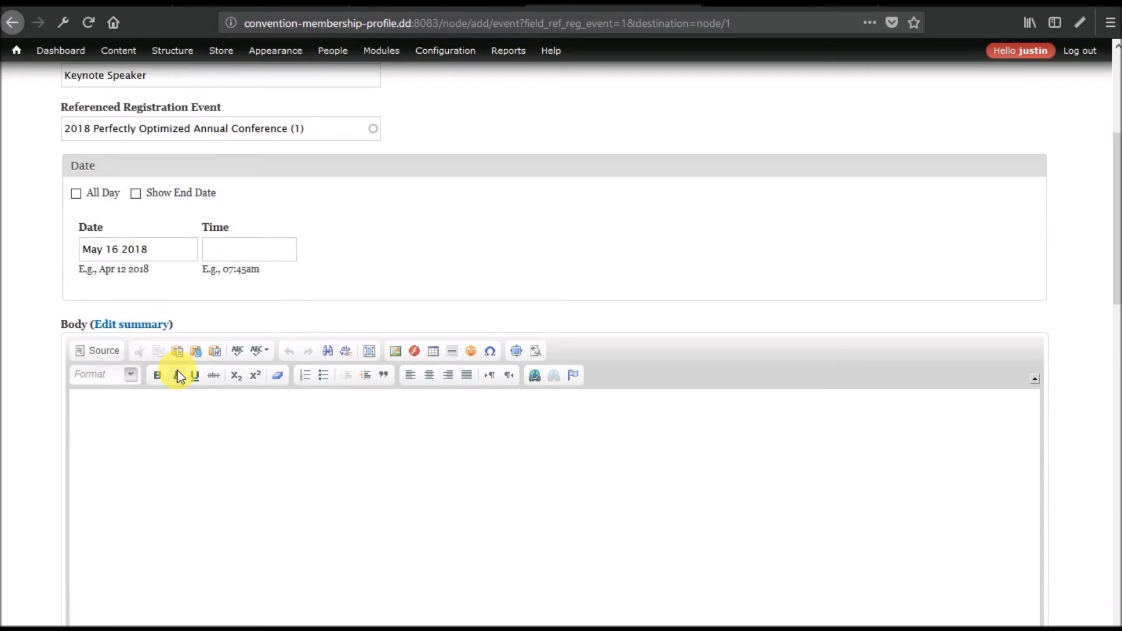
pyautogui.click(262, 254)
pyautogui.write('05:00pm')
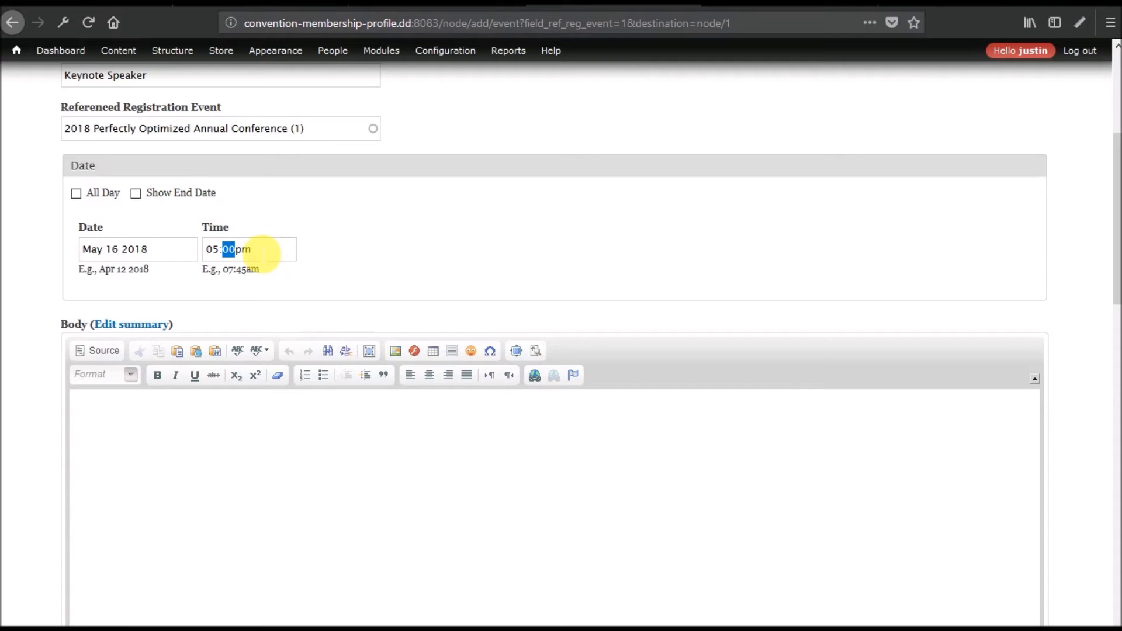
pyautogui.scroll(-10, 220, 408)
pyautogui.scroll(10, 223, 412)
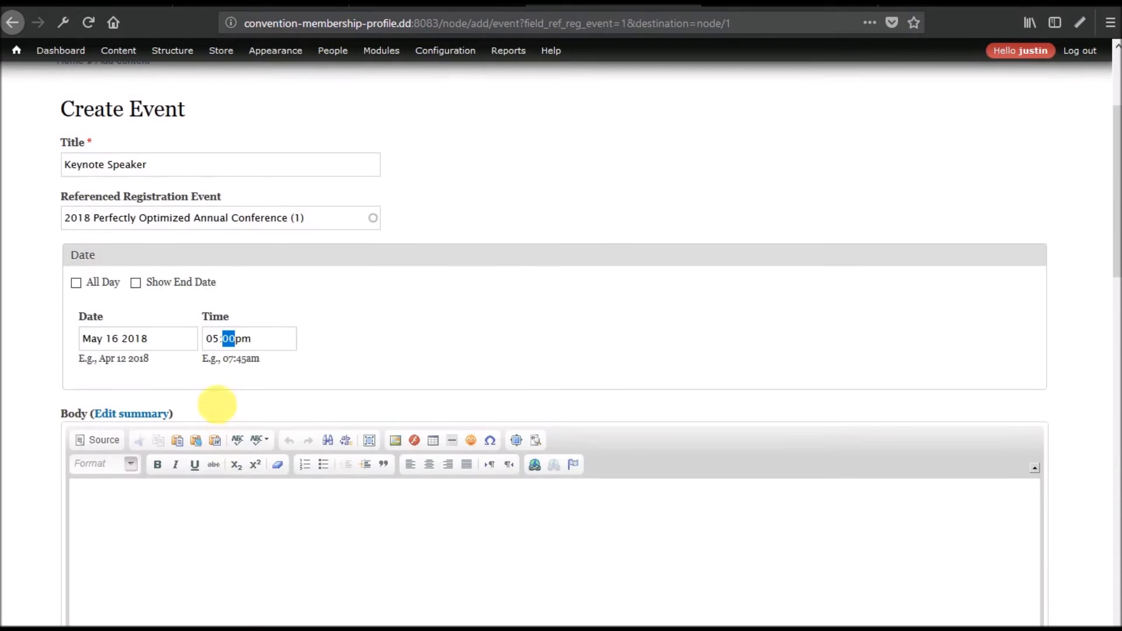
pyautogui.click(170, 339)
pyautogui.click(417, 340)
# Set the address Country and the Event Type to None, leaving no speaker referenced.
pyautogui.scroll(-10, 348, 357)
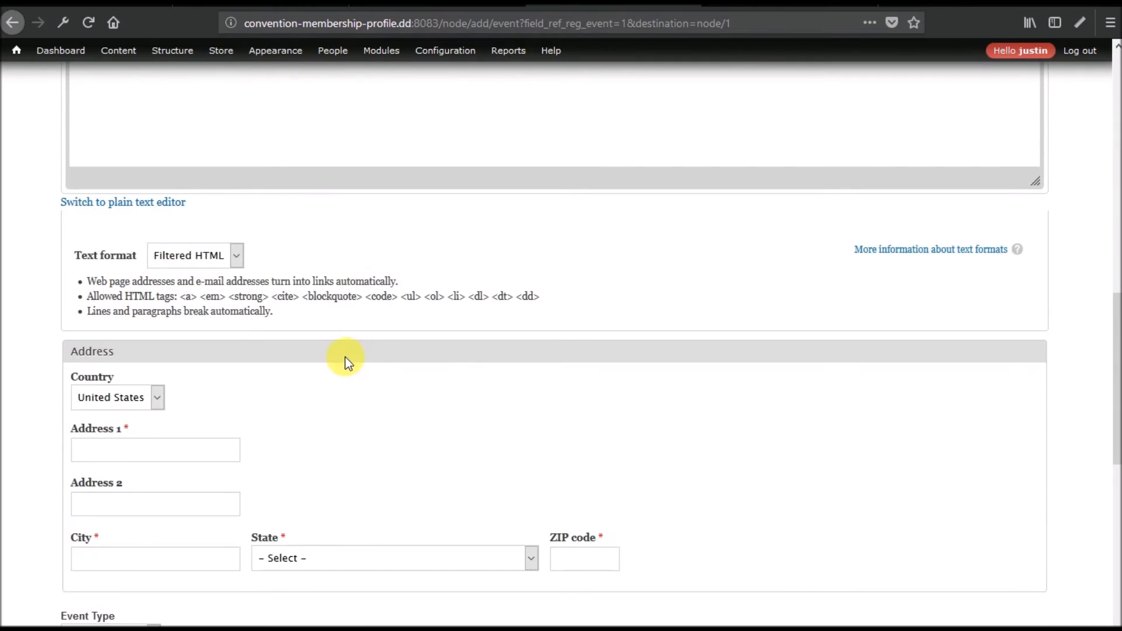
pyautogui.click(140, 398)
pyautogui.click(108, 417)
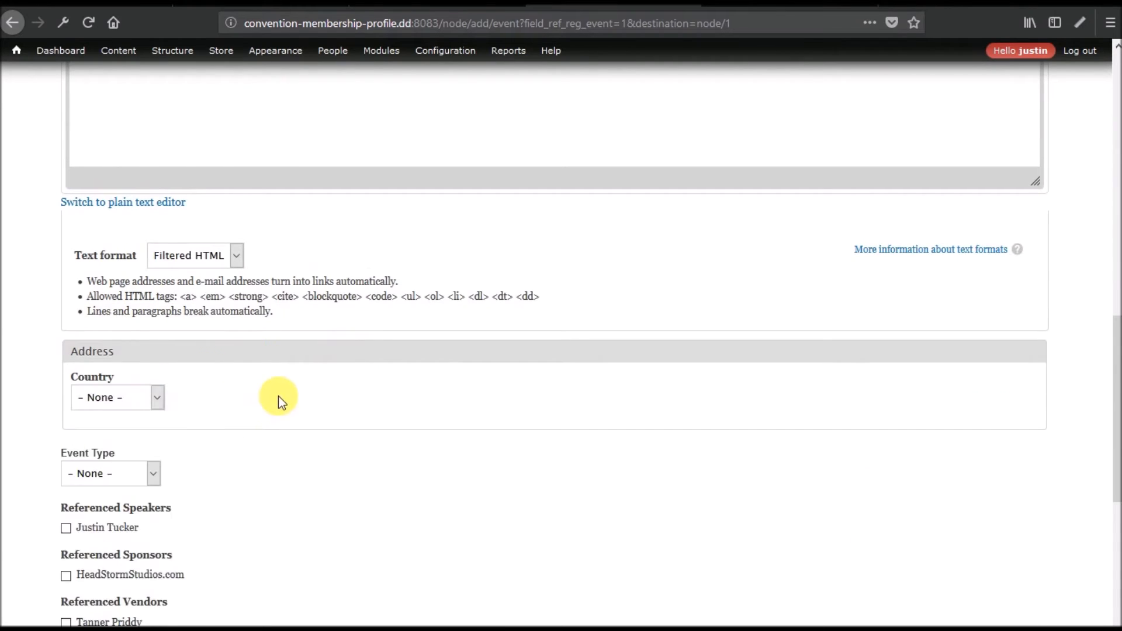
pyautogui.scroll(-5, 278, 396)
pyautogui.click(134, 208)
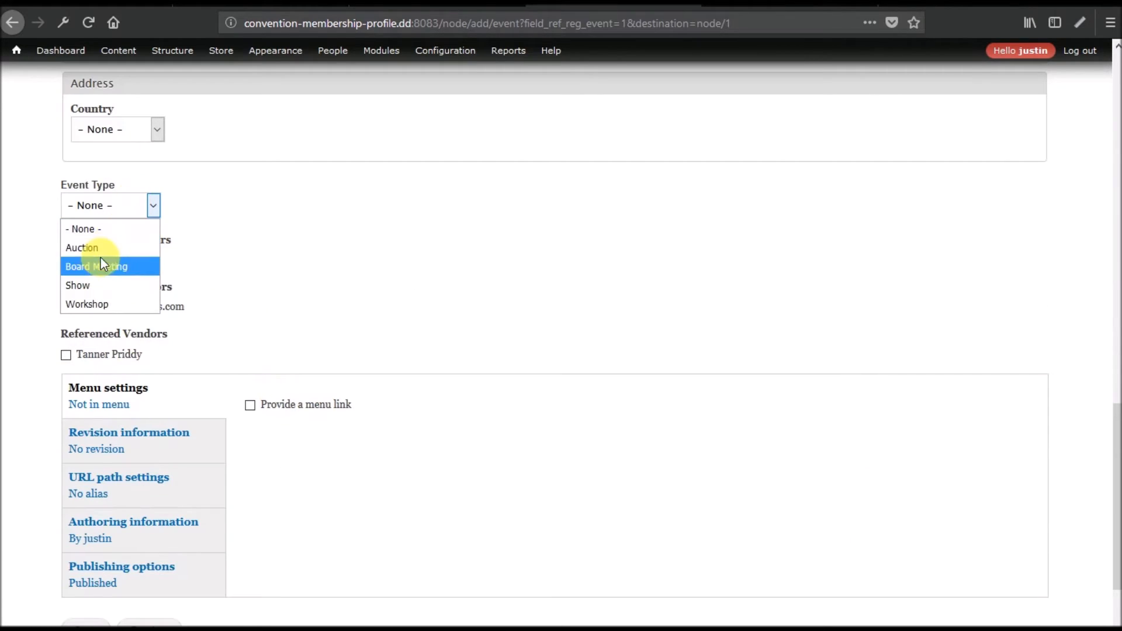
pyautogui.click(108, 301)
pyautogui.click(135, 205)
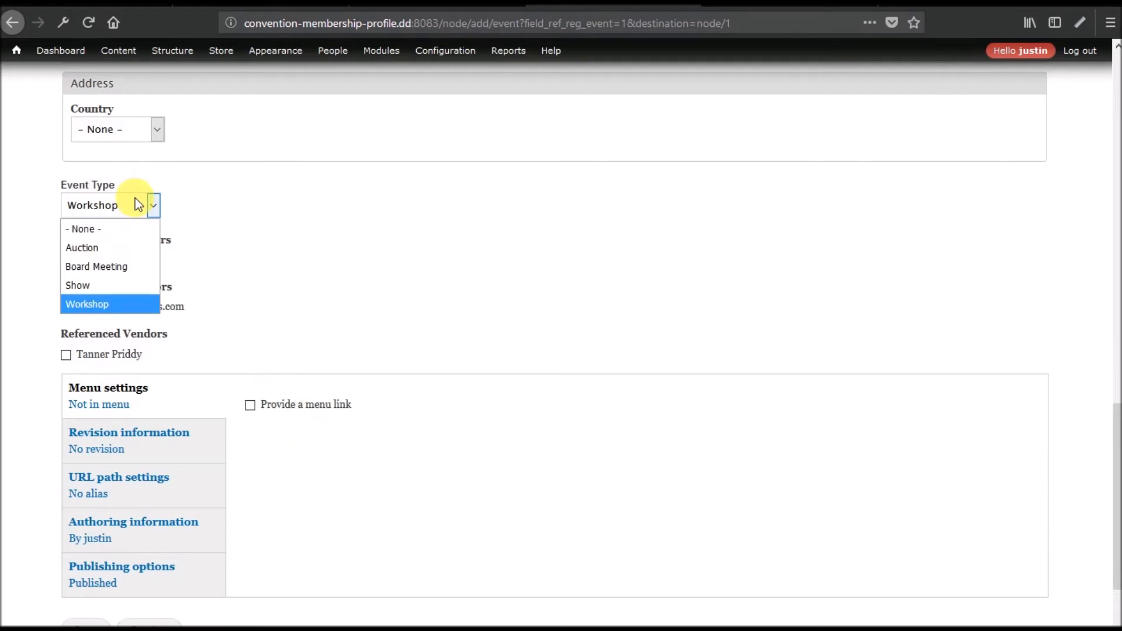
pyautogui.click(118, 228)
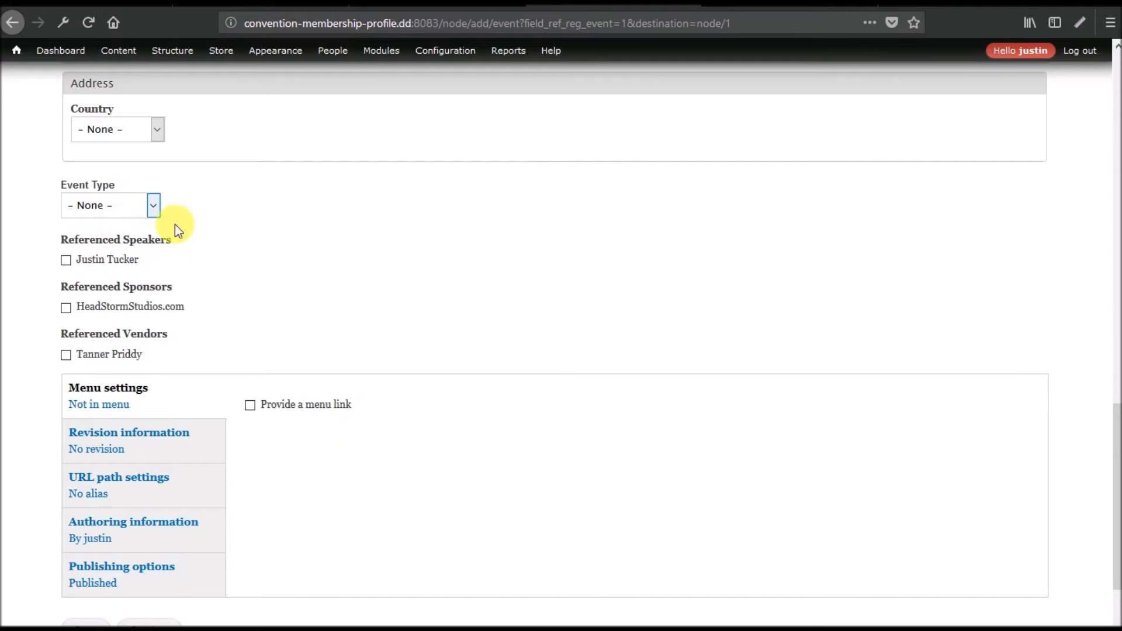
pyautogui.click(87, 261)
pyautogui.click(115, 262)
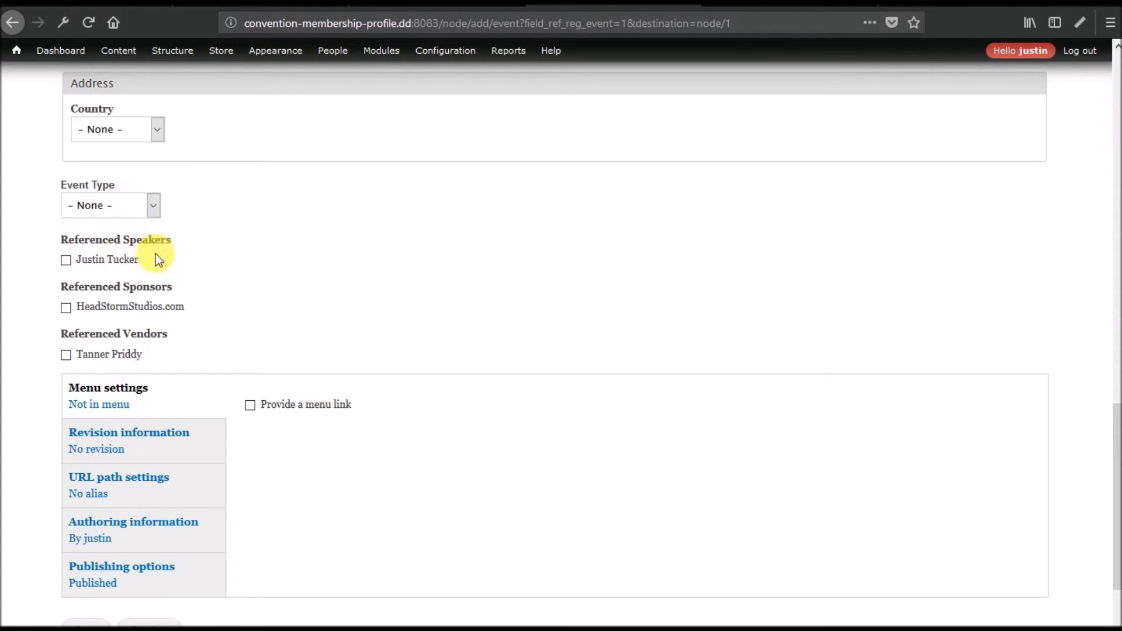
pyautogui.scroll(-3, 358, 247)
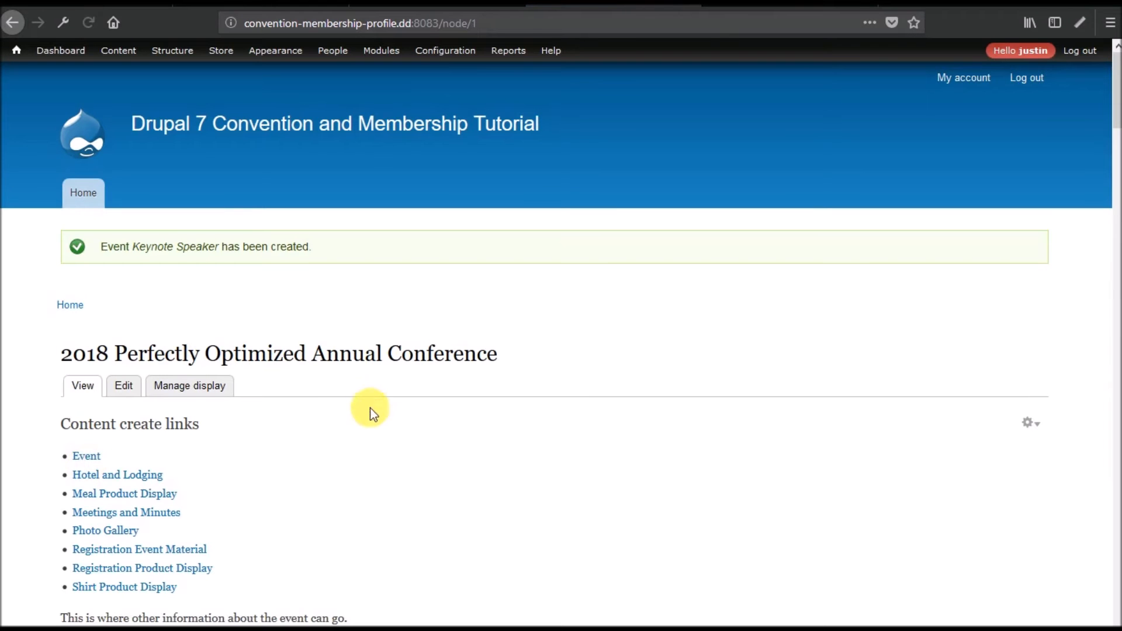
# Check that Keynote Speaker is listed under Event, then return to the All Content Per Registration Event view editor.
pyautogui.scroll(-15, 372, 403)
pyautogui.scroll(-10, 374, 402)
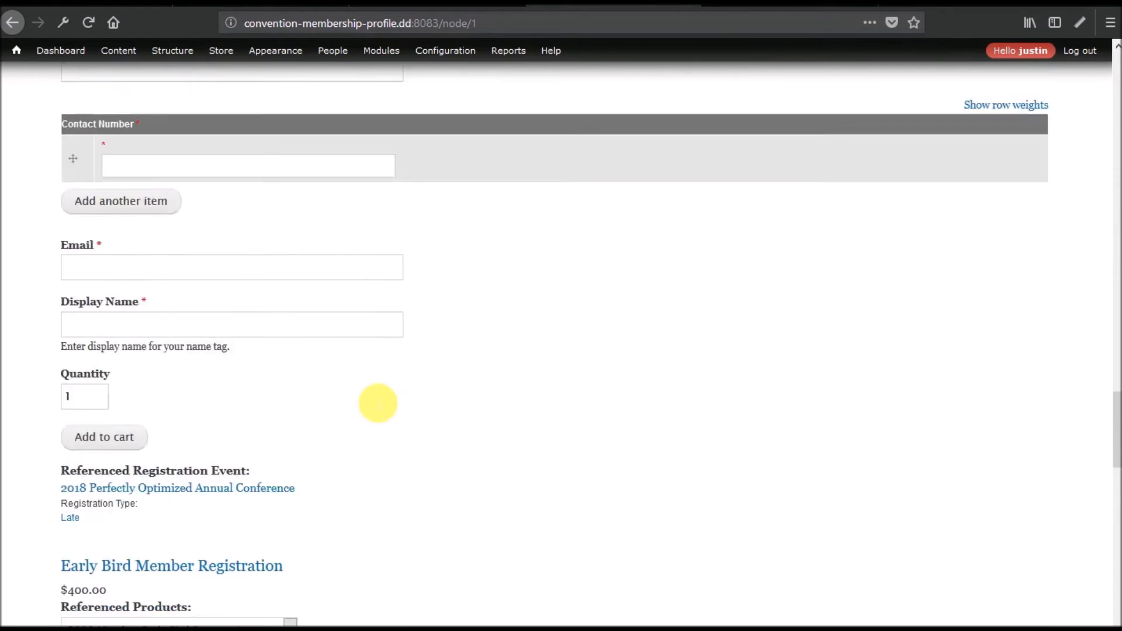
pyautogui.scroll(2, 374, 402)
pyautogui.scroll(-12, 374, 403)
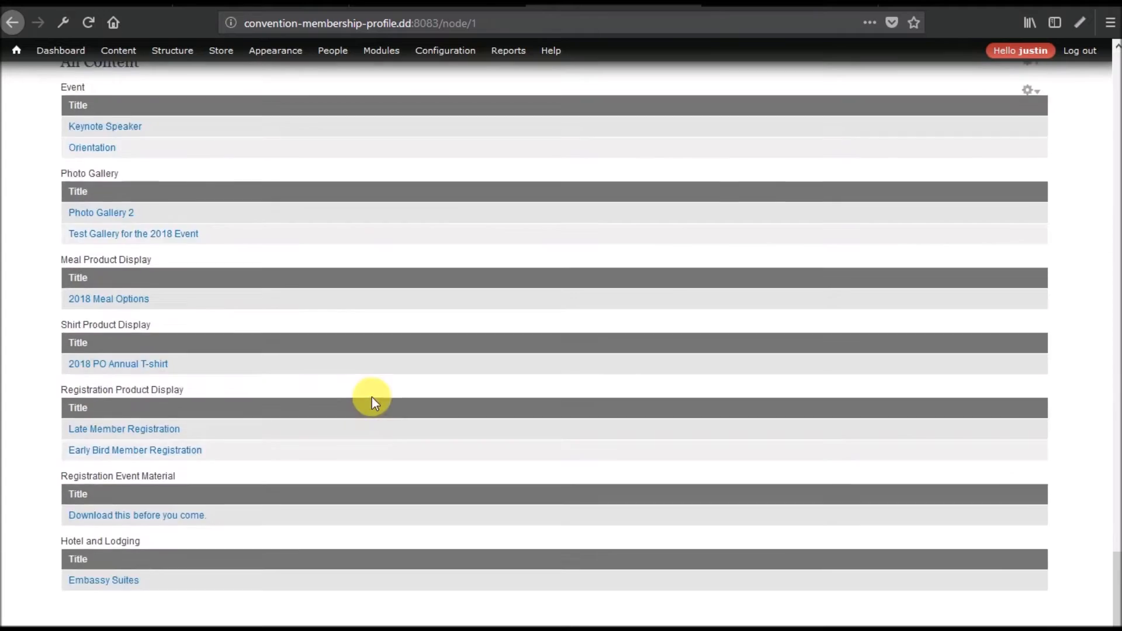
pyautogui.scroll(3, 374, 402)
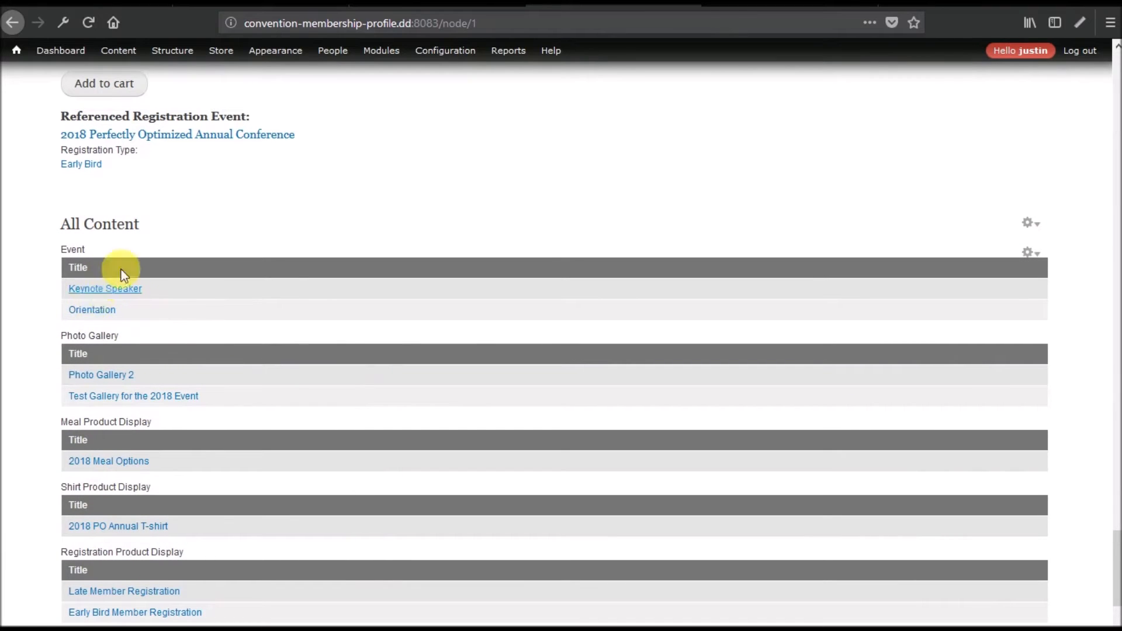
pyautogui.scroll(15, 389, 367)
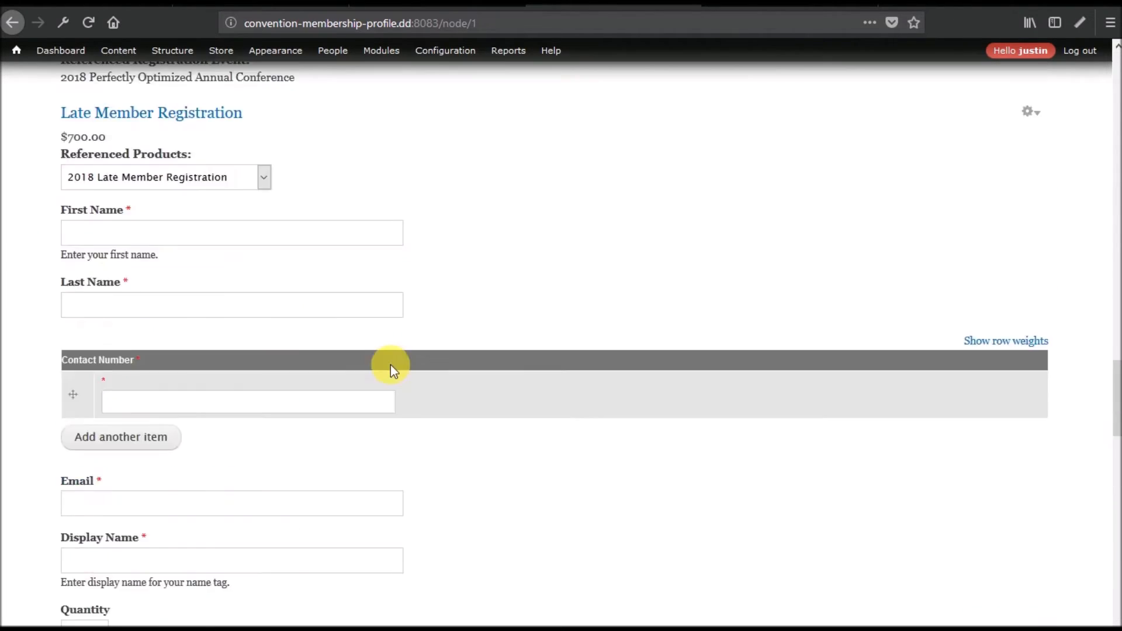
pyautogui.scroll(-9, 445, 120)
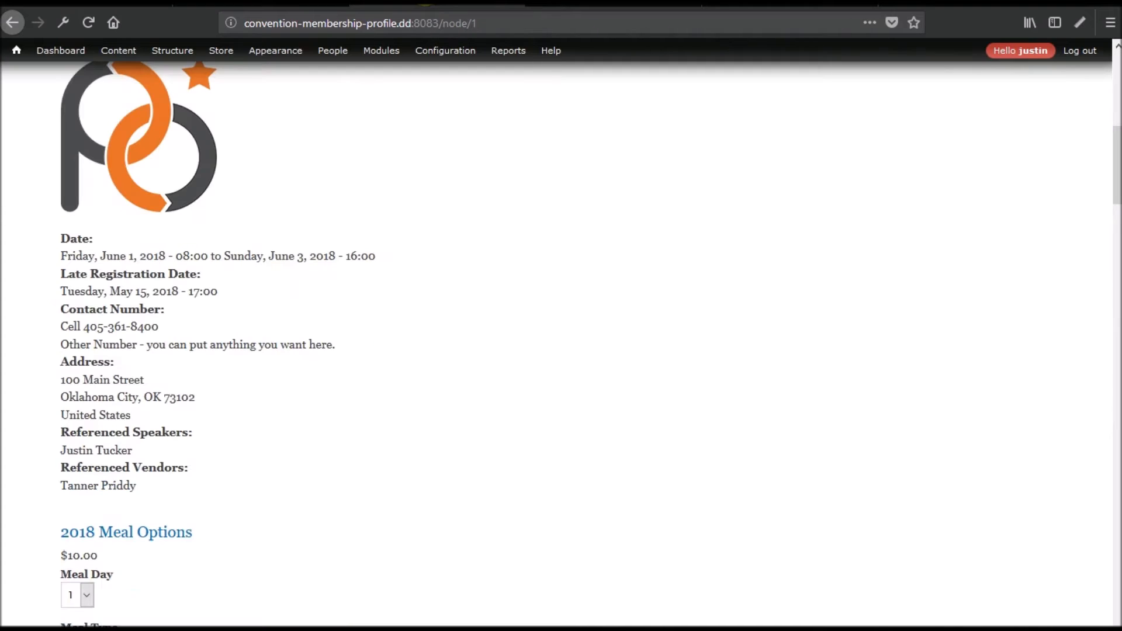
pyautogui.click(318, 5)
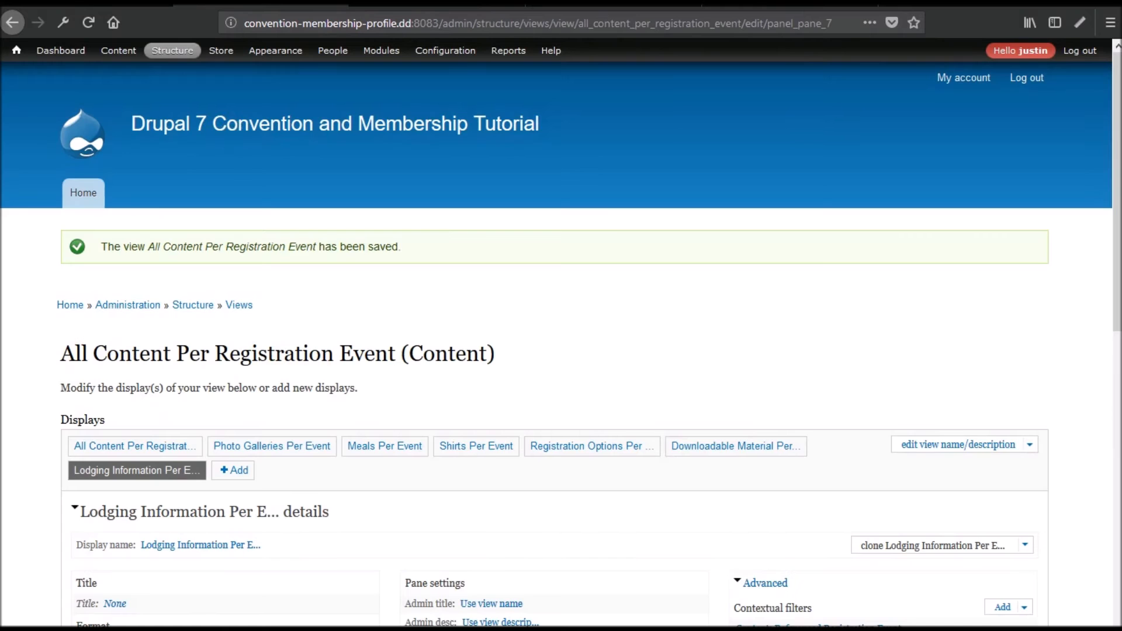
# Search the modules page in the other admin tab for 'calenda'.
pyautogui.scroll(-5, 510, 339)
pyautogui.scroll(-5, 509, 339)
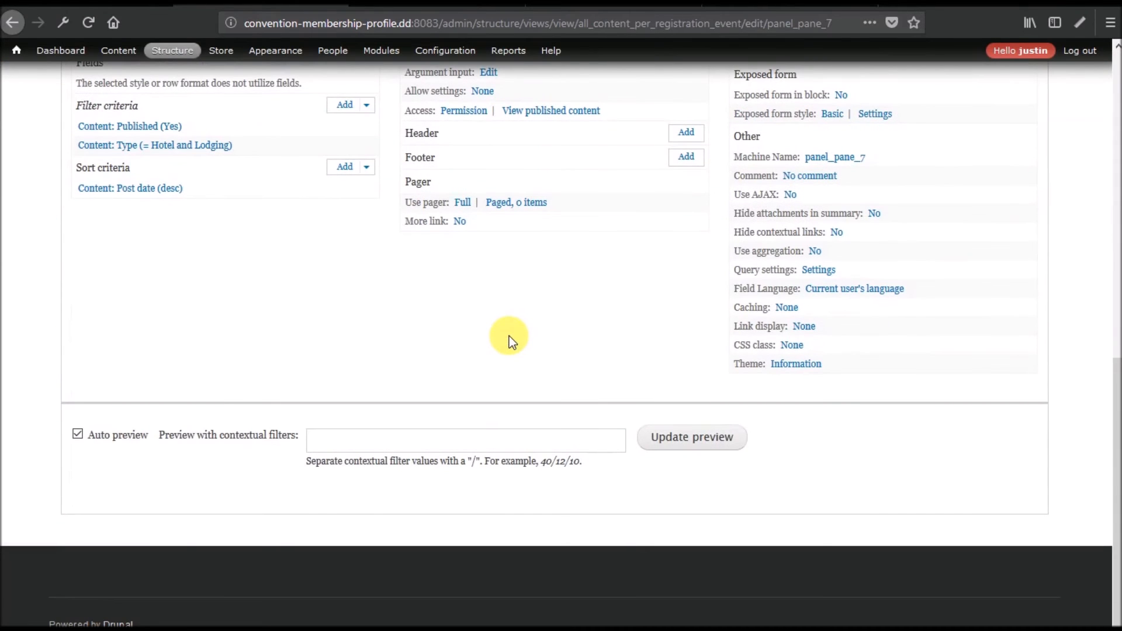
pyautogui.scroll(6, 510, 336)
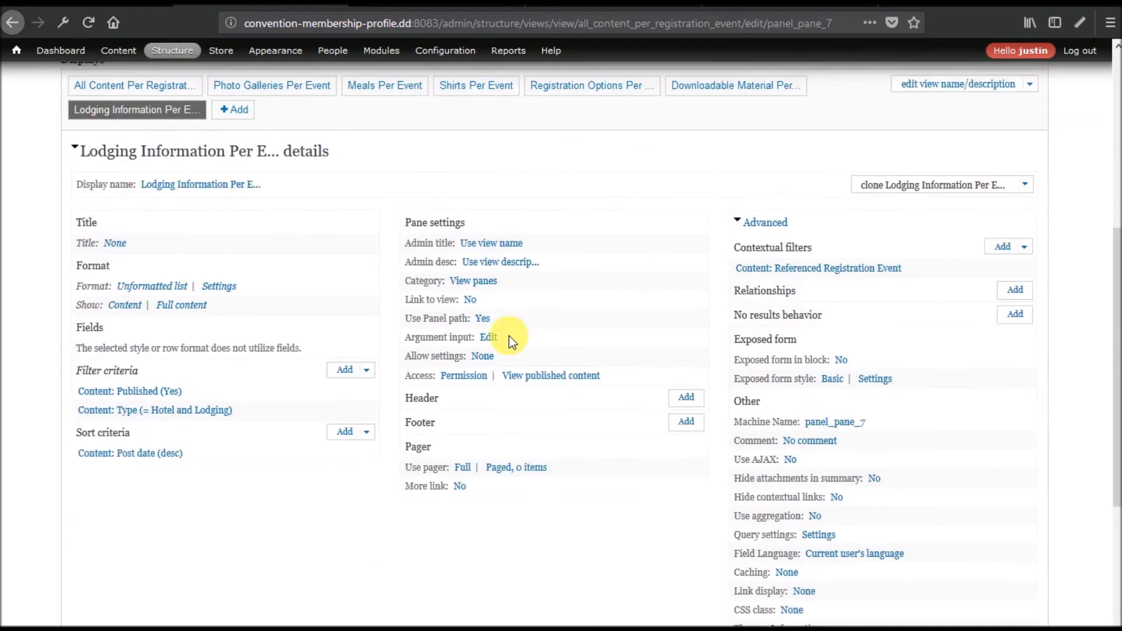
pyautogui.click(438, 6)
pyautogui.moveTo(385, 57)
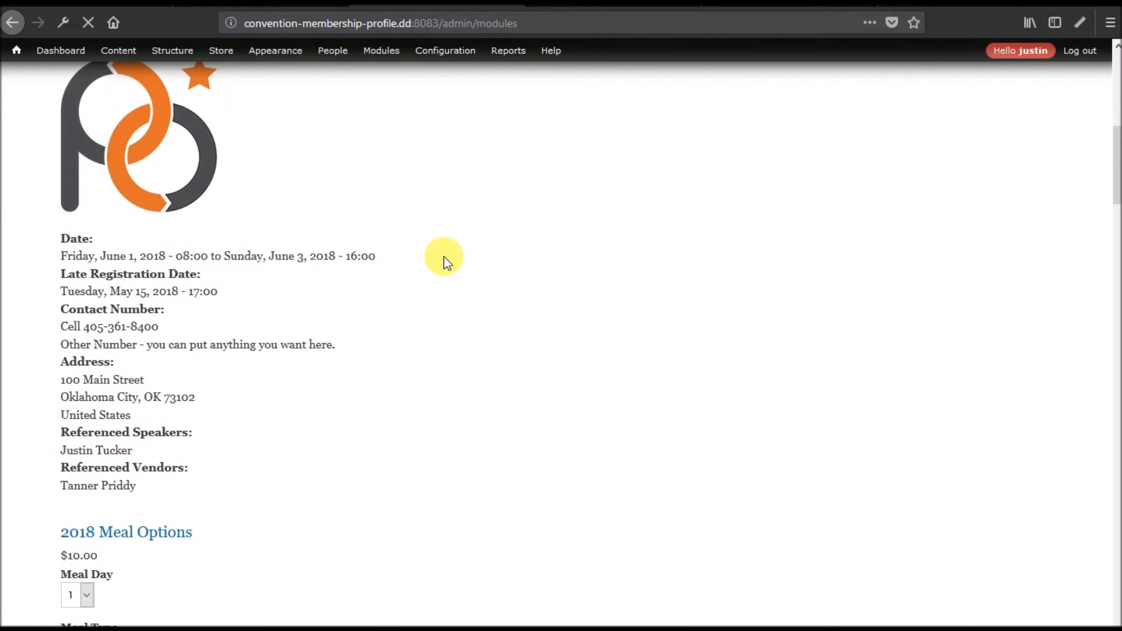
pyautogui.hotkey('ctrl', 'f')
pyautogui.write('calenda')
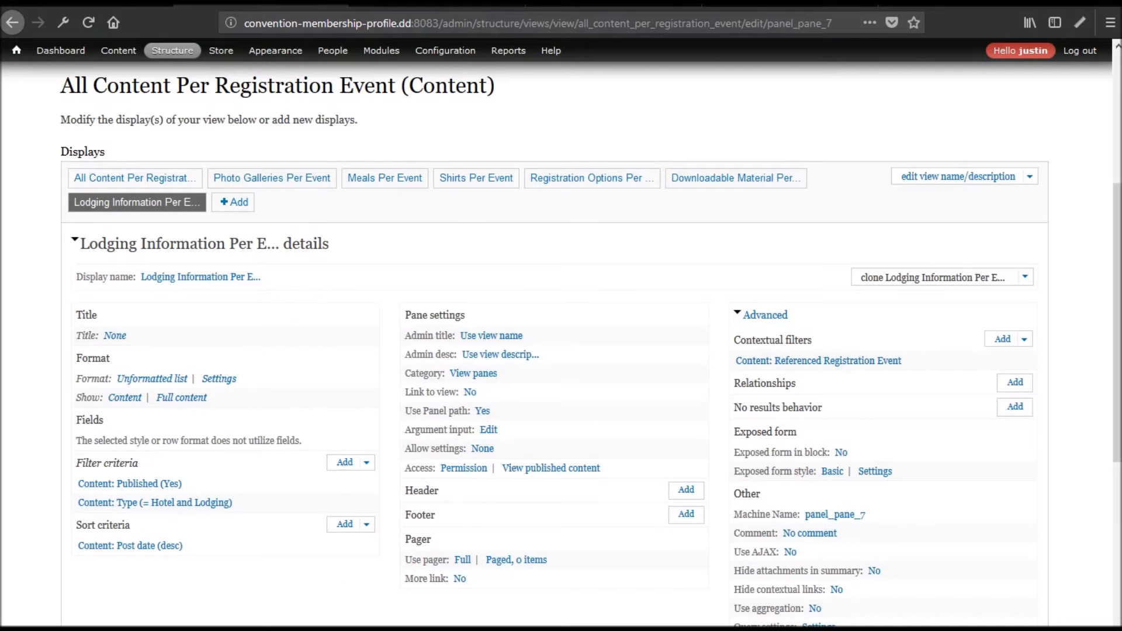
# Clone the Lodging Information Per Event panel pane display in the Views editor.
pyautogui.scroll(-5, 390, 371)
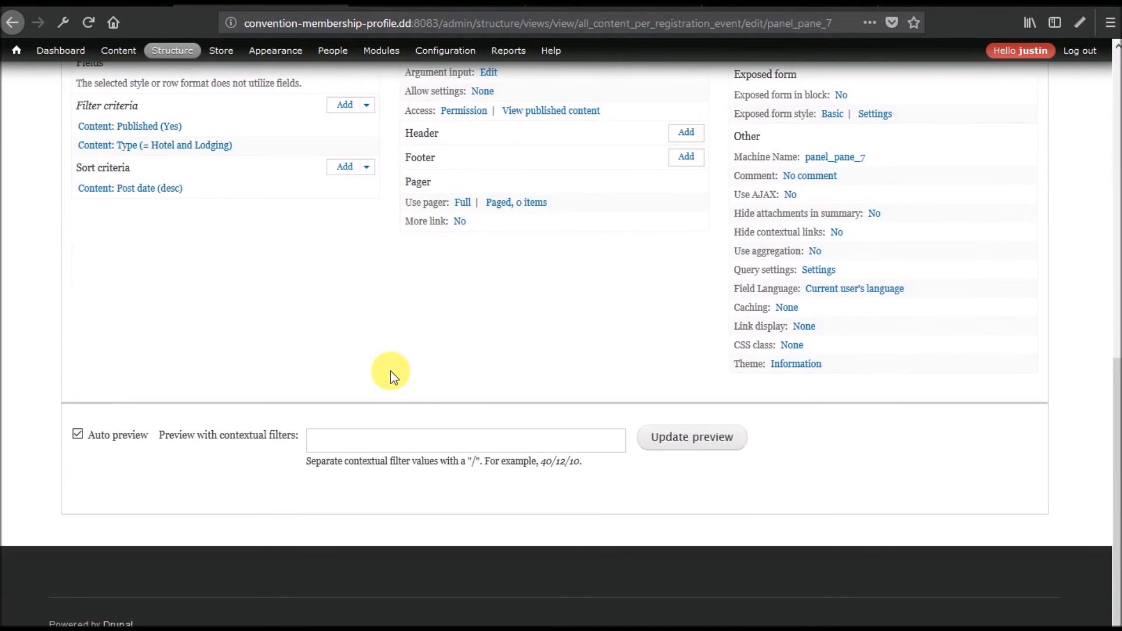
pyautogui.scroll(3, 390, 370)
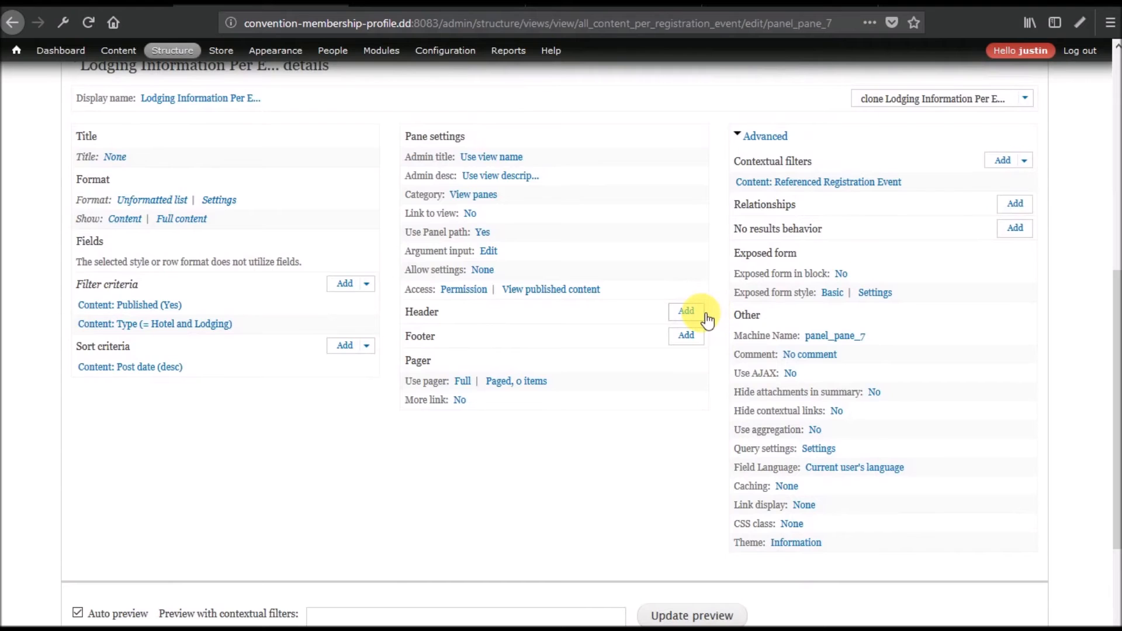
pyautogui.scroll(3, 707, 316)
pyautogui.click(916, 279)
pyautogui.scroll(-5, 445, 240)
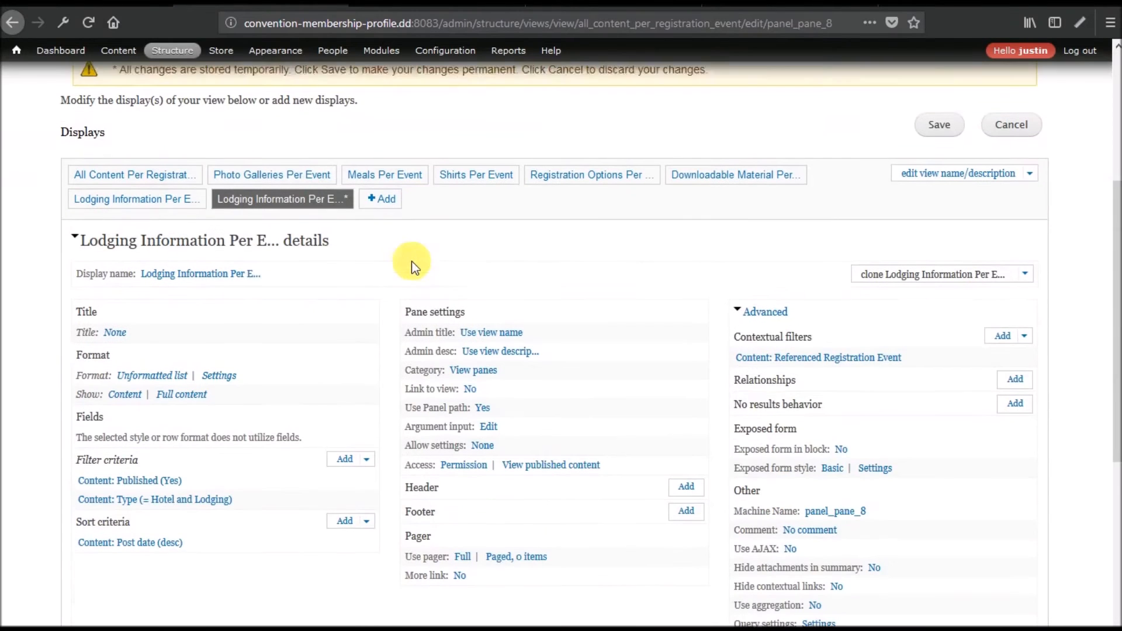
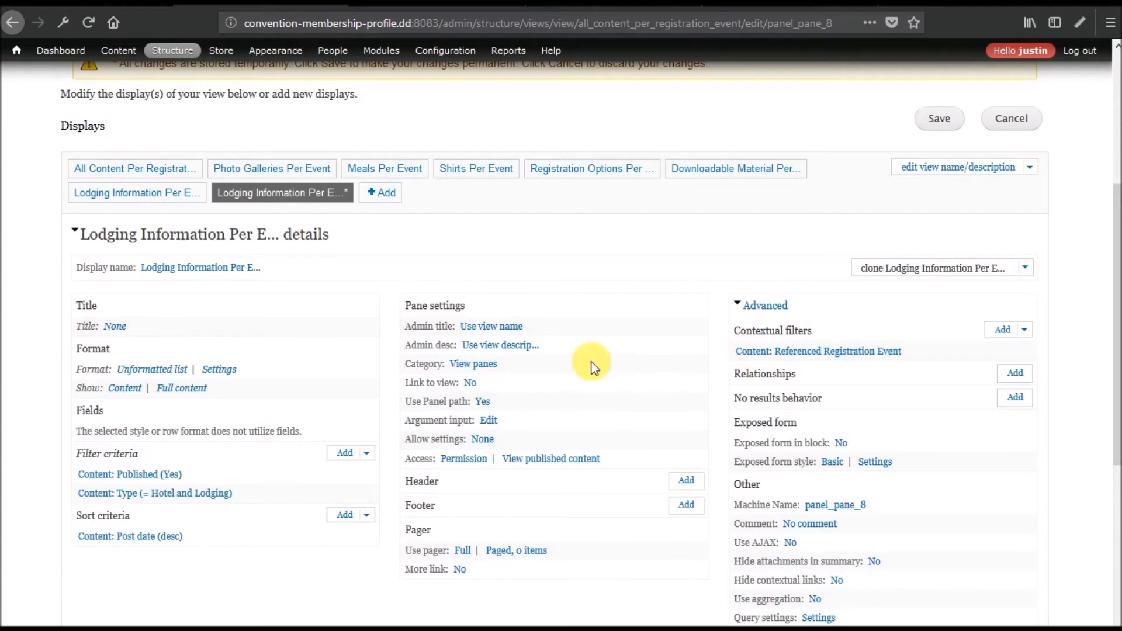
# Preview the Lodging Information display with contextual filter 1, showing Embassy Suites and its contact details.
pyautogui.scroll(-3, 590, 365)
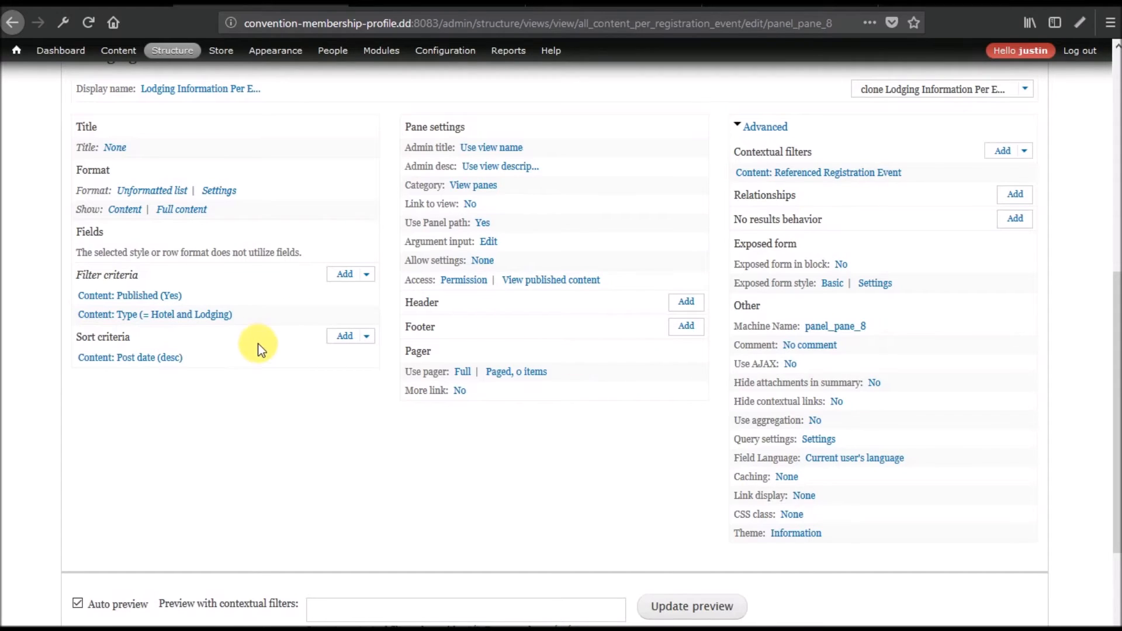
pyautogui.scroll(-3, 257, 345)
pyautogui.click(389, 437)
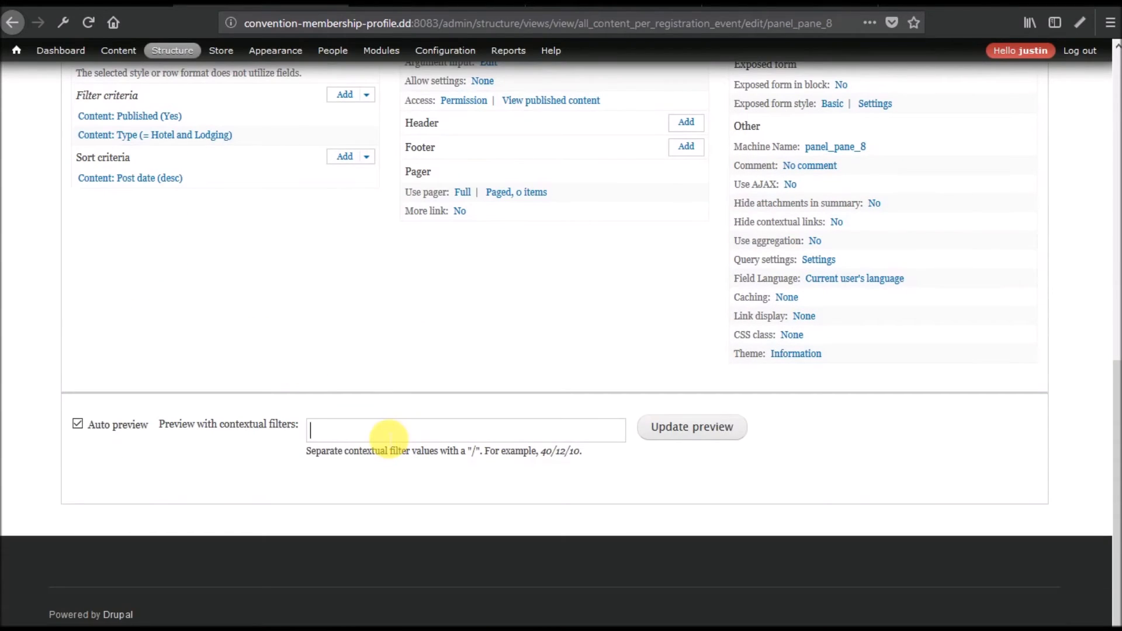
pyautogui.write('1')
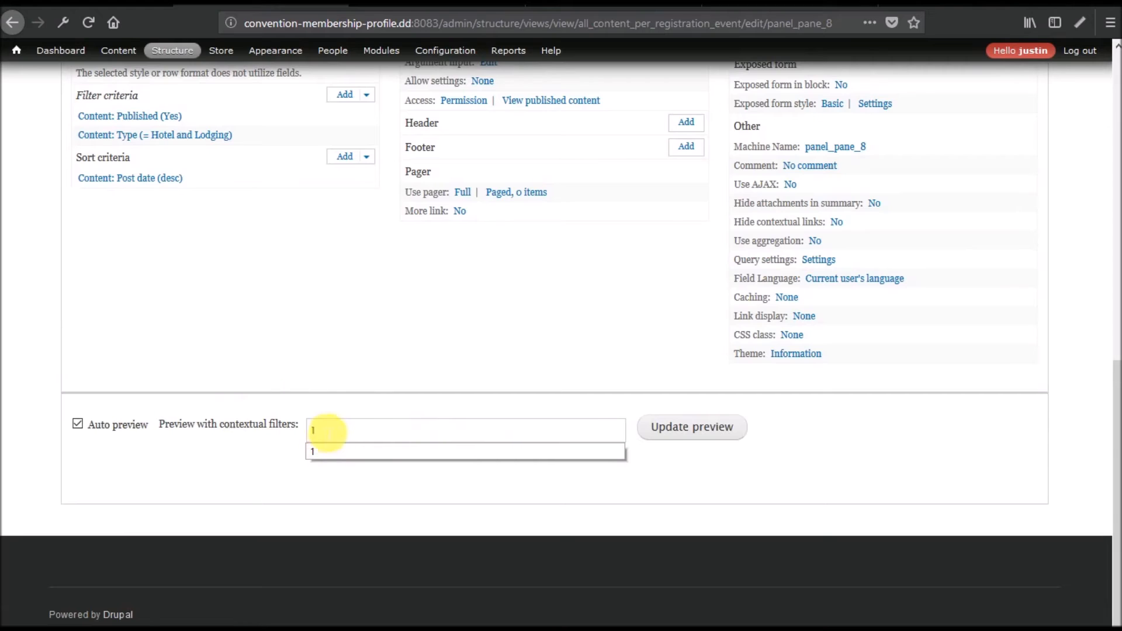
pyautogui.click(698, 428)
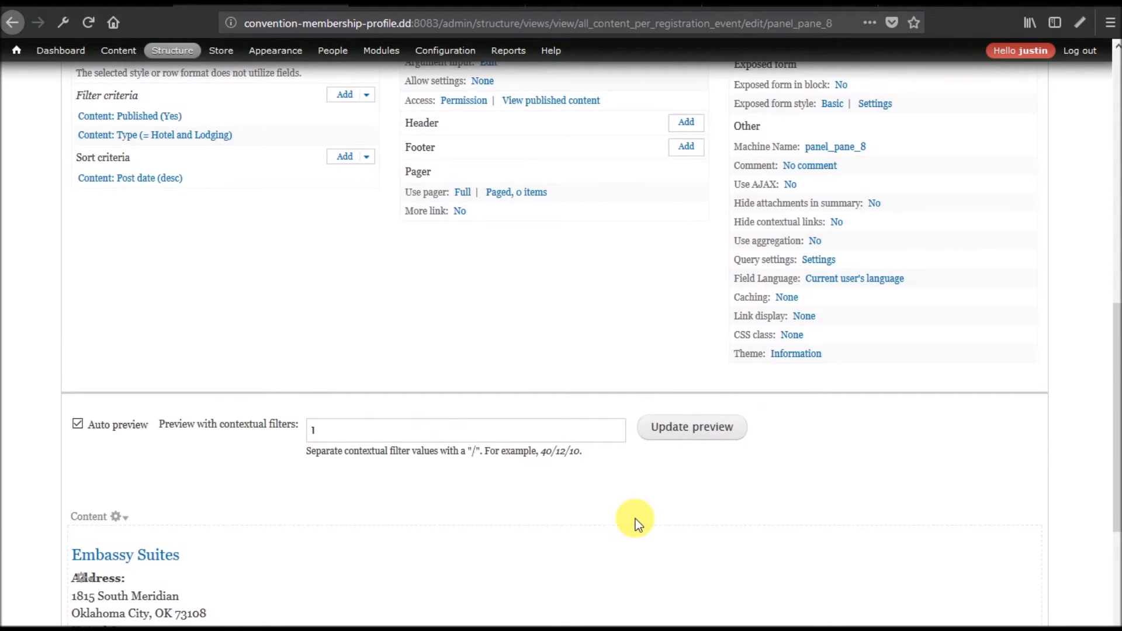
pyautogui.scroll(-5, 203, 401)
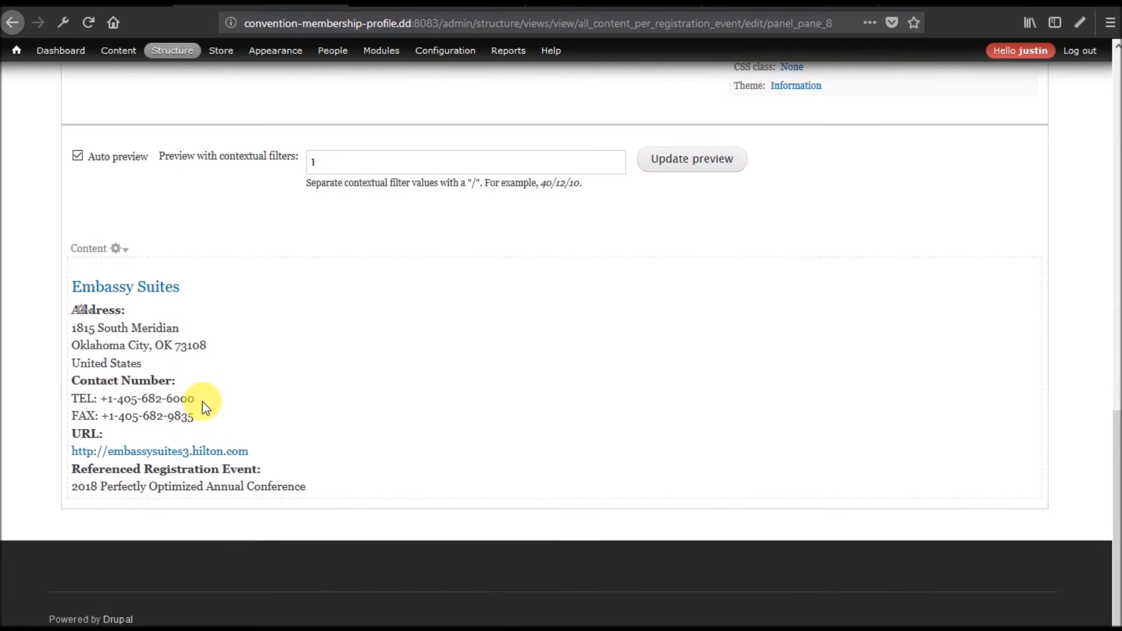
pyautogui.scroll(10, 202, 402)
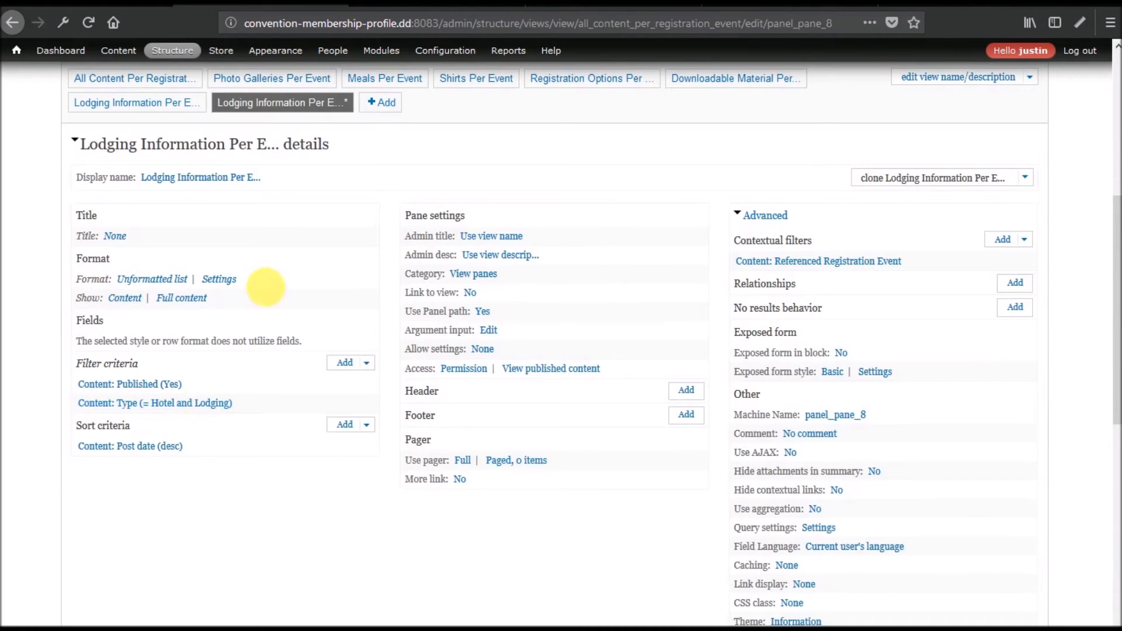
# Rename the display to 'Event Information Per Event' and change 'lodging' to 'event' in its description.
pyautogui.click(190, 177)
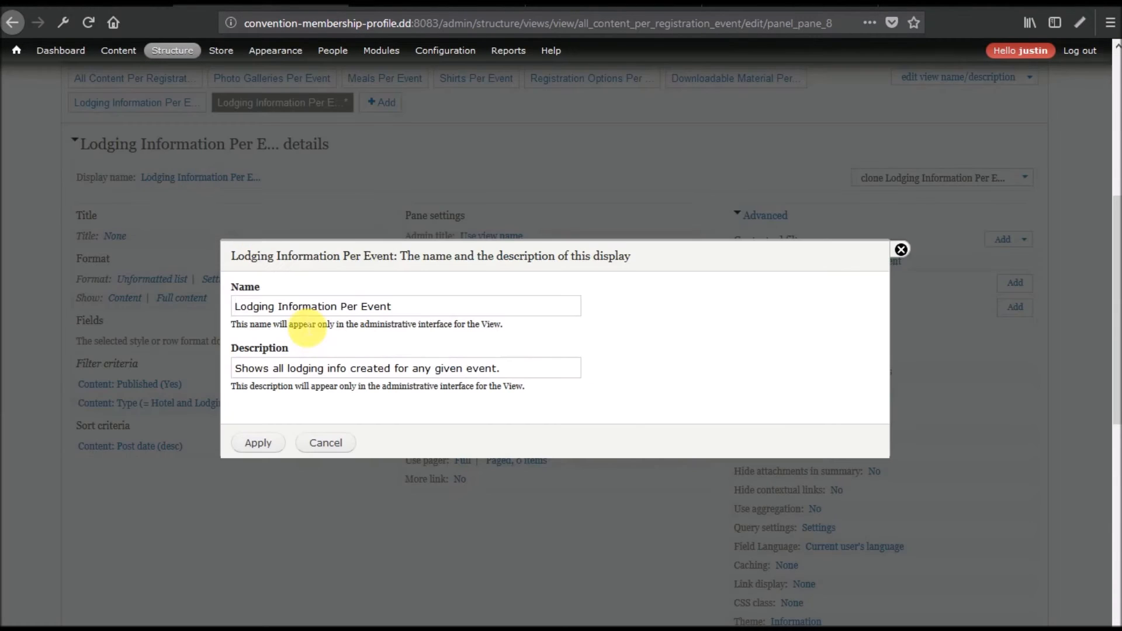
pyautogui.moveTo(275, 310); pyautogui.dragTo(234, 312)
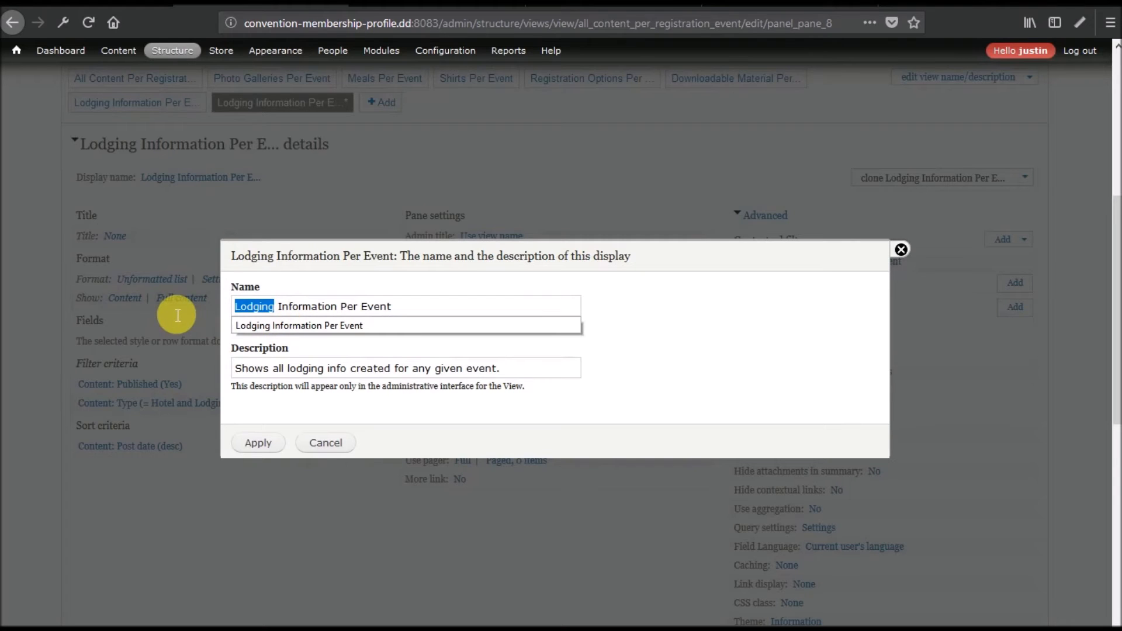
pyautogui.write('Event')
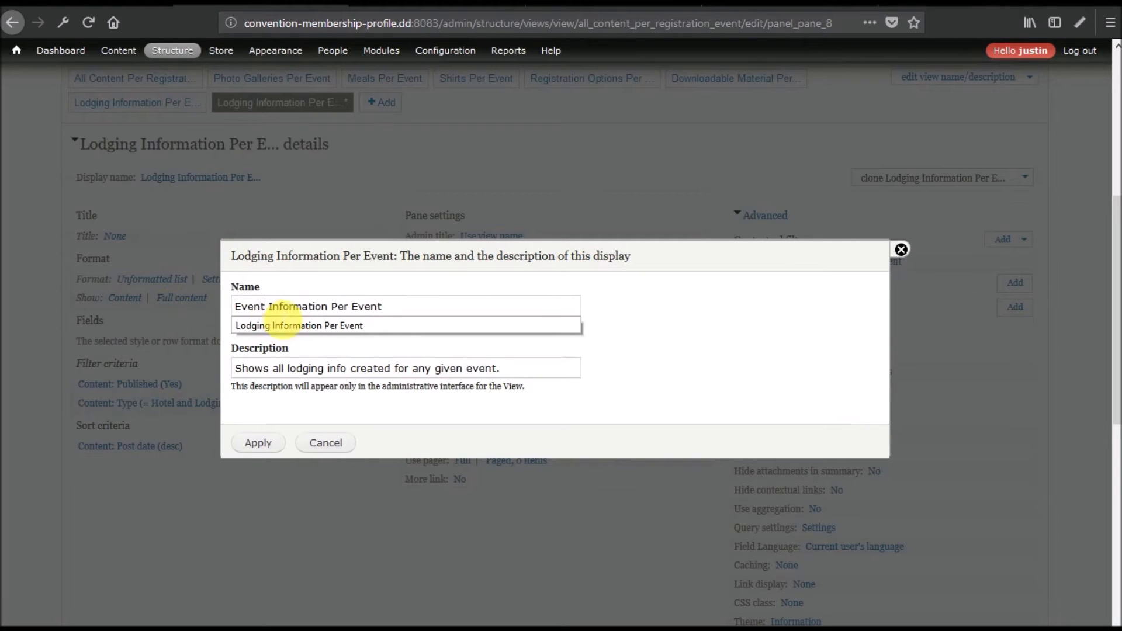
pyautogui.doubleClick(306, 369)
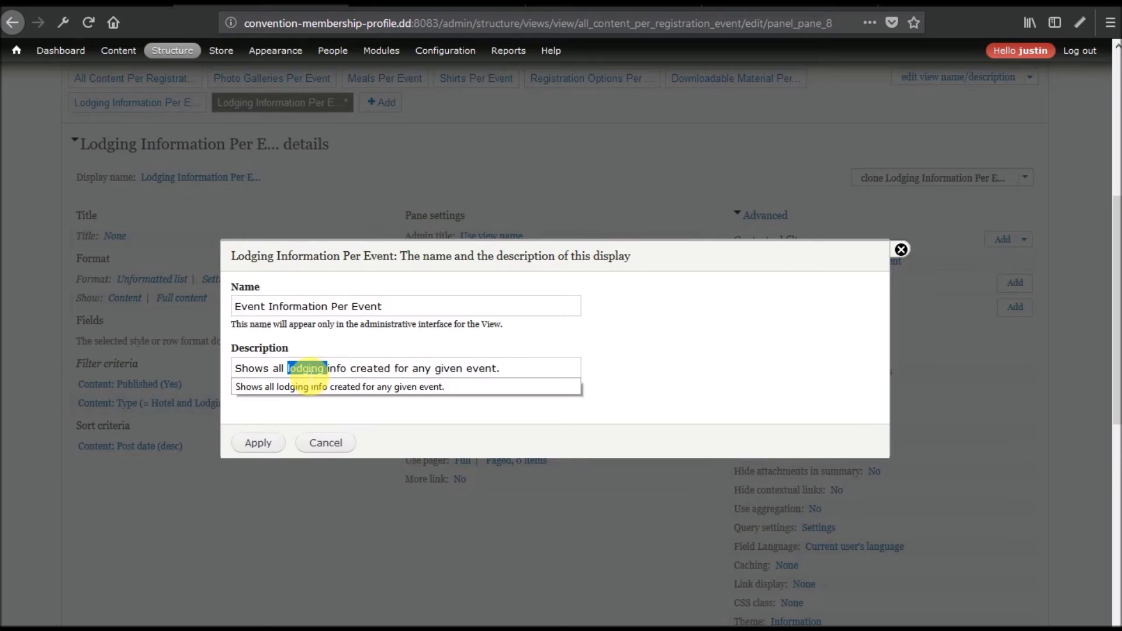
pyautogui.write('event')
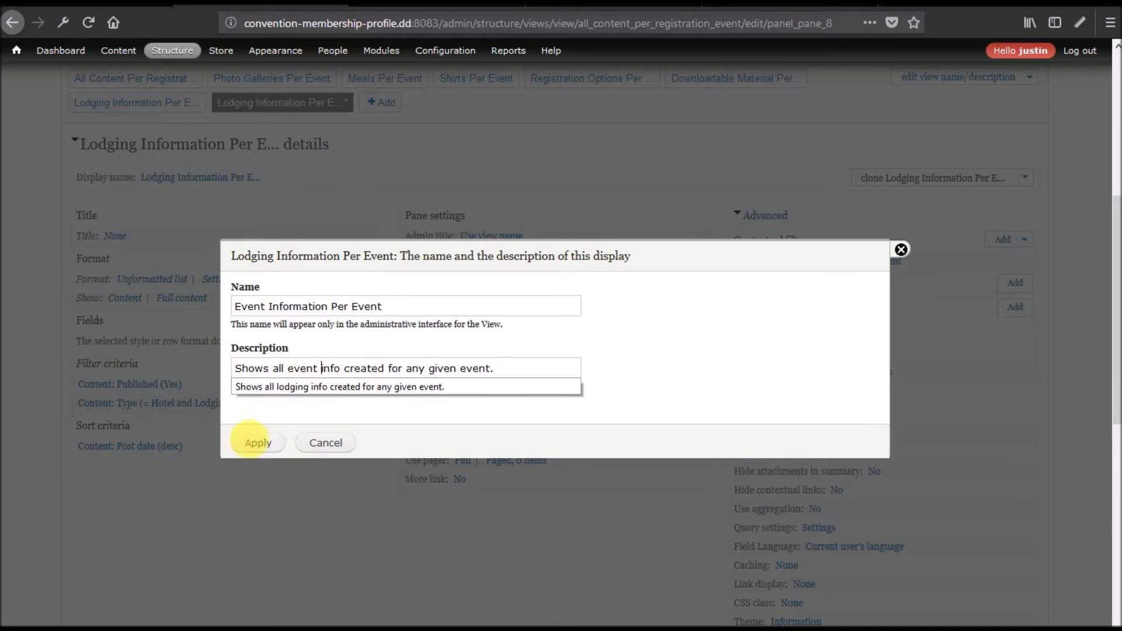
pyautogui.click(252, 444)
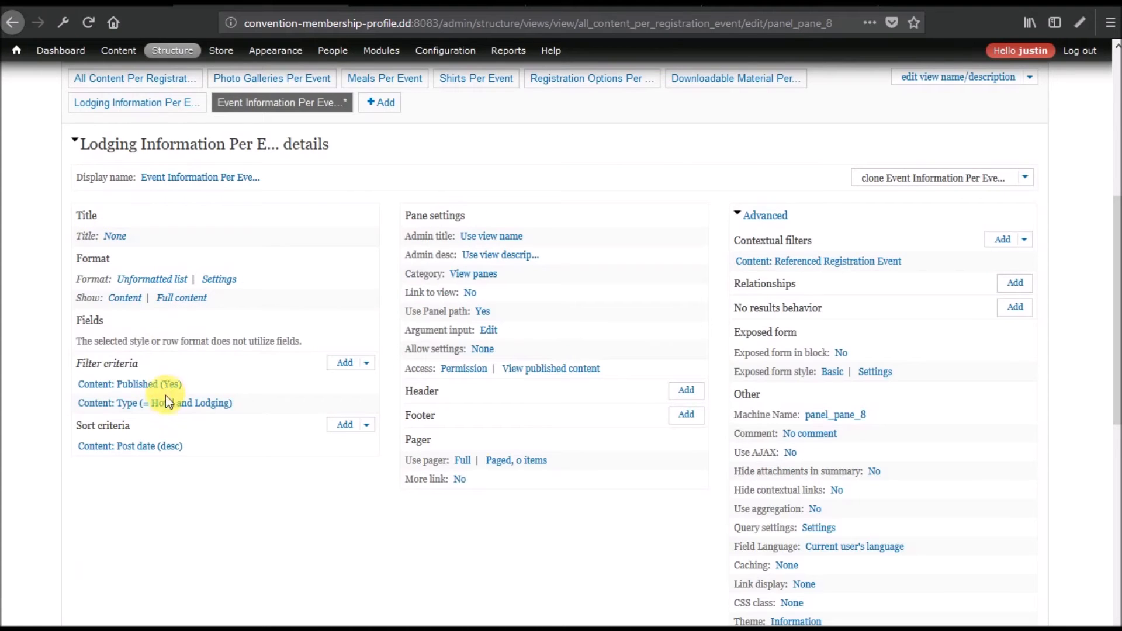
# Limit the Content: Type filter to Event only, so Keynote Speaker and Orientation preview.
pyautogui.click(164, 404)
pyautogui.doubleClick(467, 291)
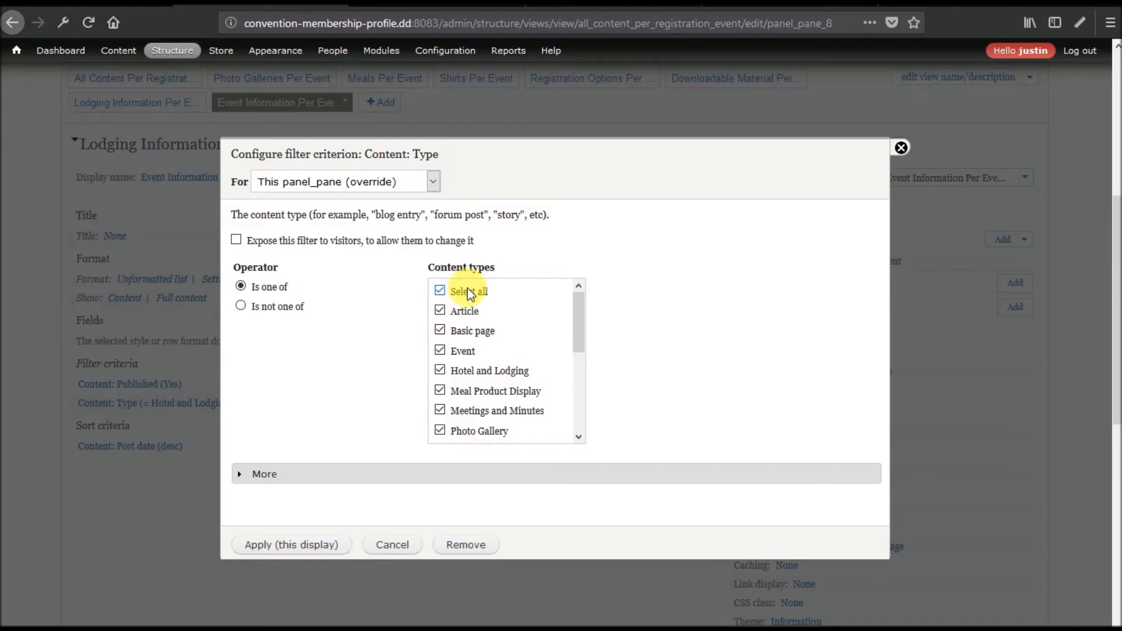
pyautogui.click(468, 352)
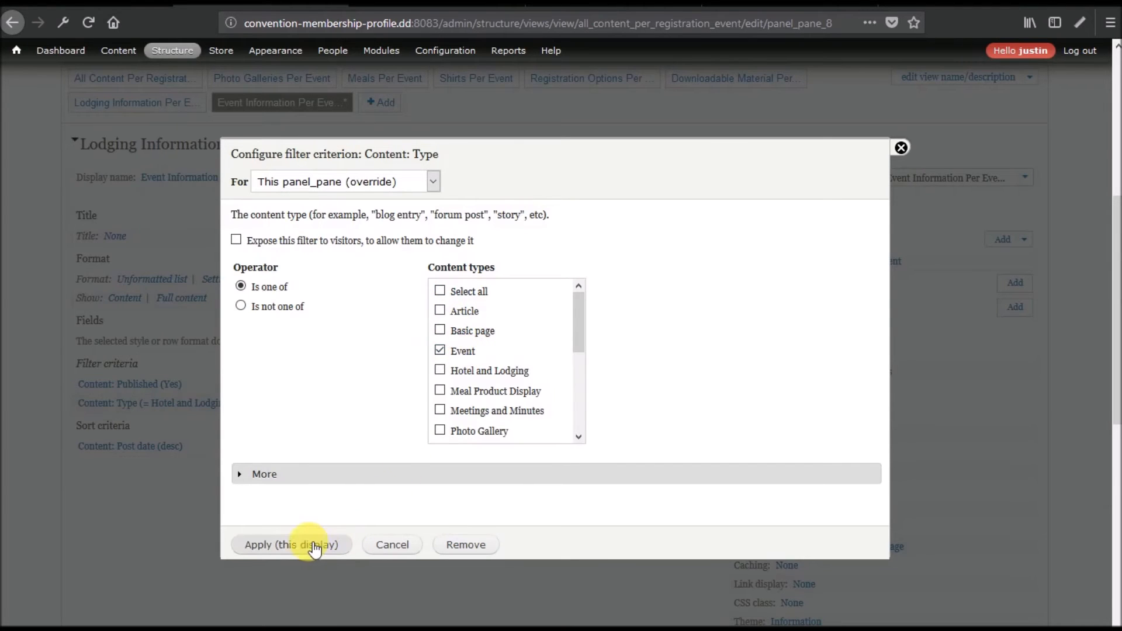
pyautogui.click(263, 545)
pyautogui.scroll(-15, 114, 427)
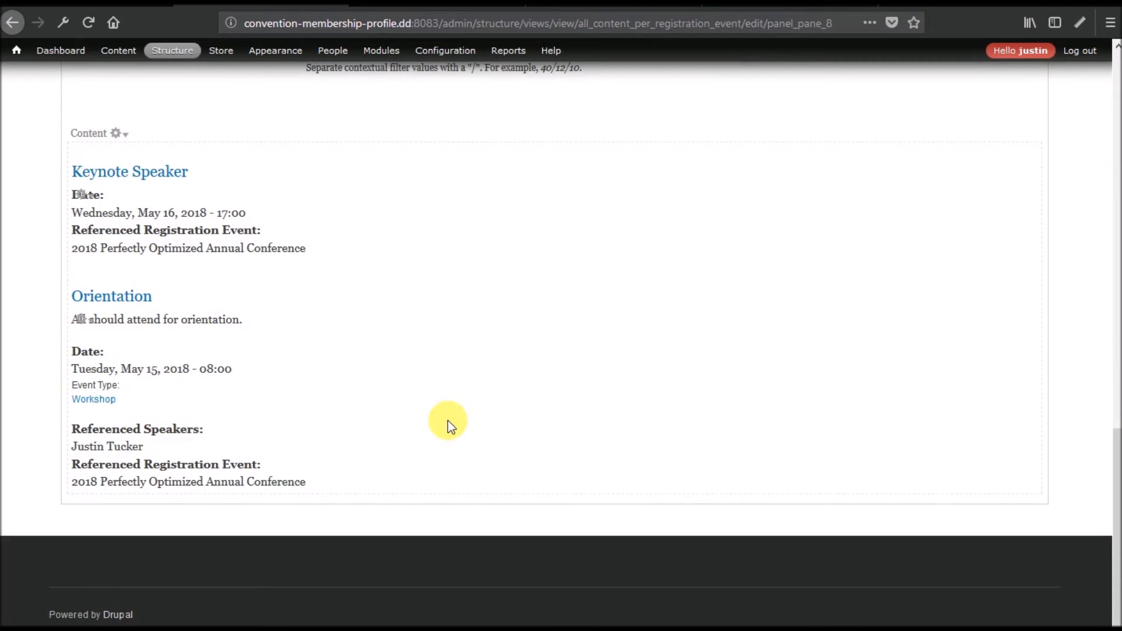
pyautogui.scroll(10, 448, 419)
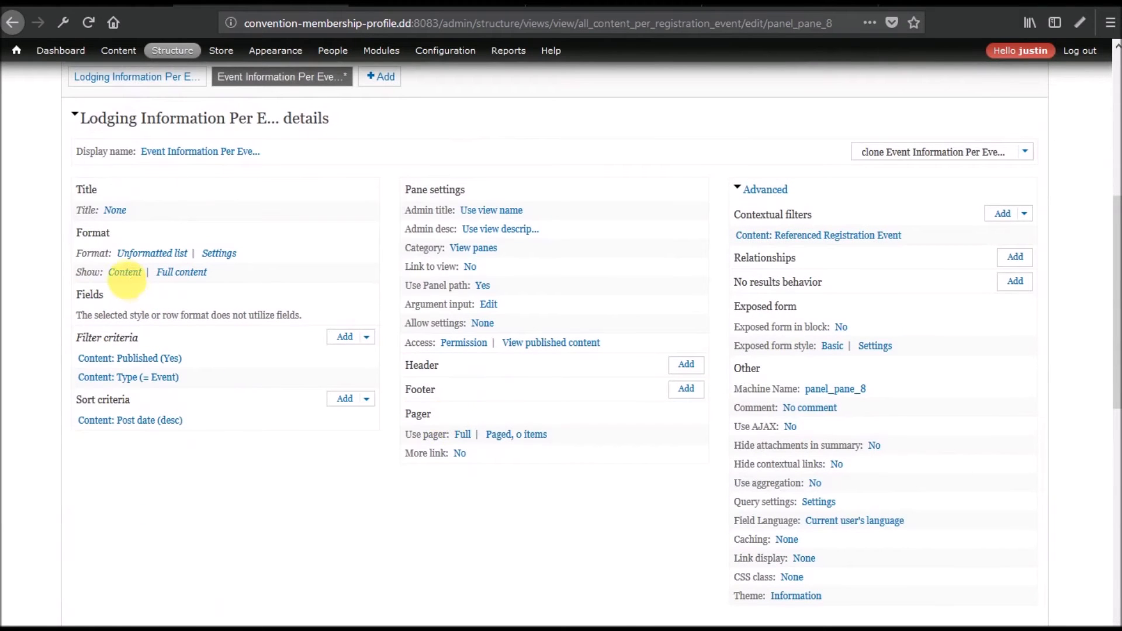
# Switch the pane's format to Calendar, keeping the default calendar style options.
pyautogui.click(158, 253)
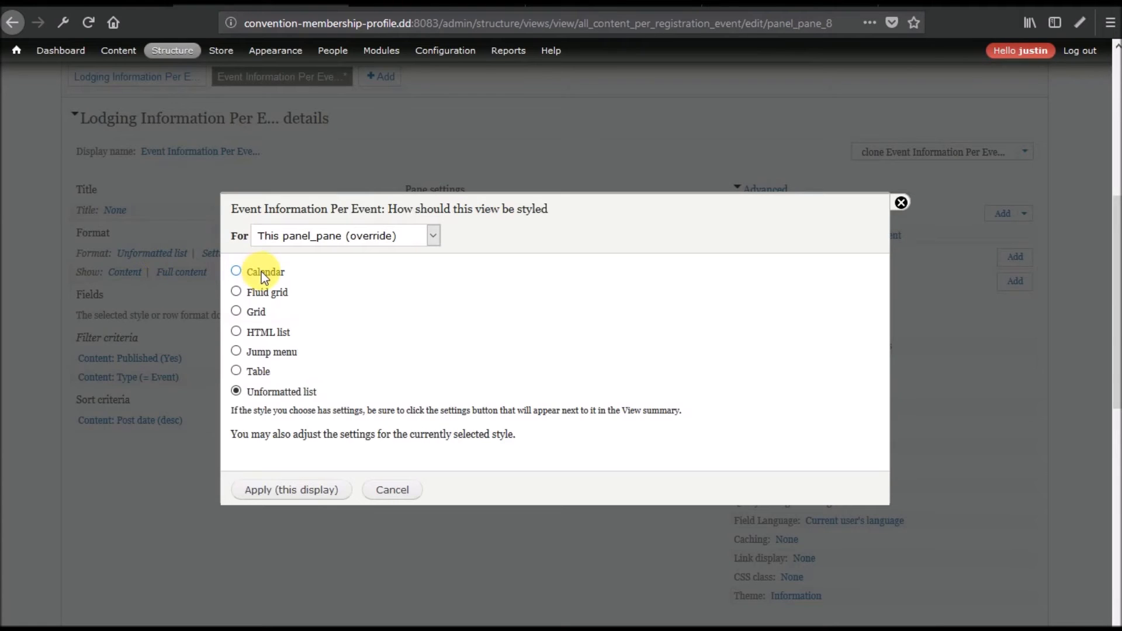
pyautogui.click(262, 272)
pyautogui.click(291, 491)
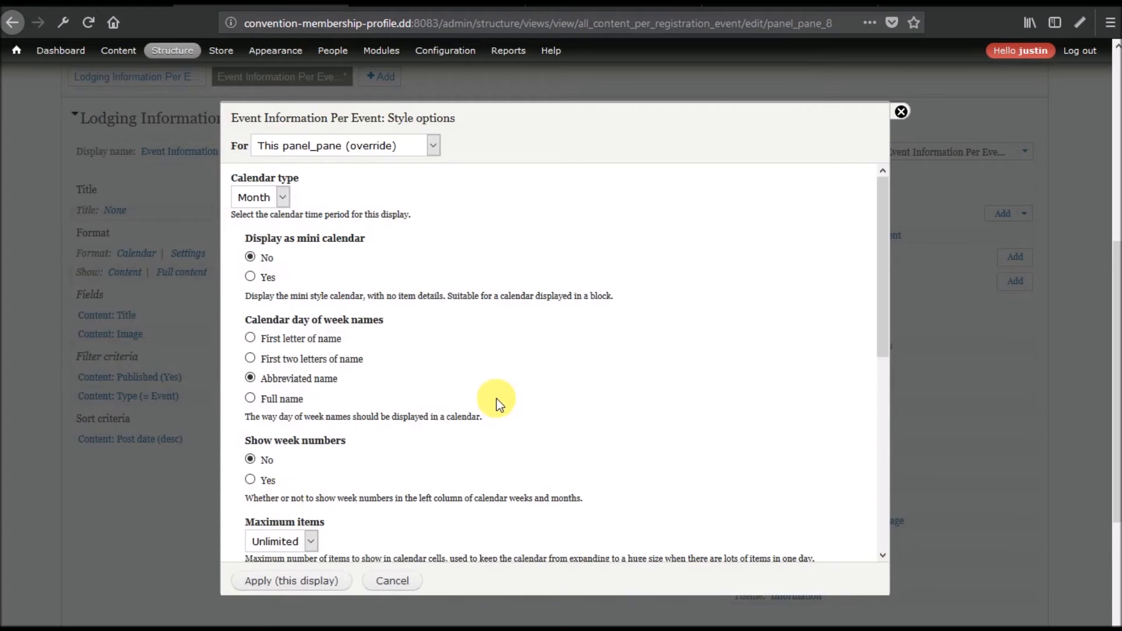
pyautogui.scroll(-6, 496, 398)
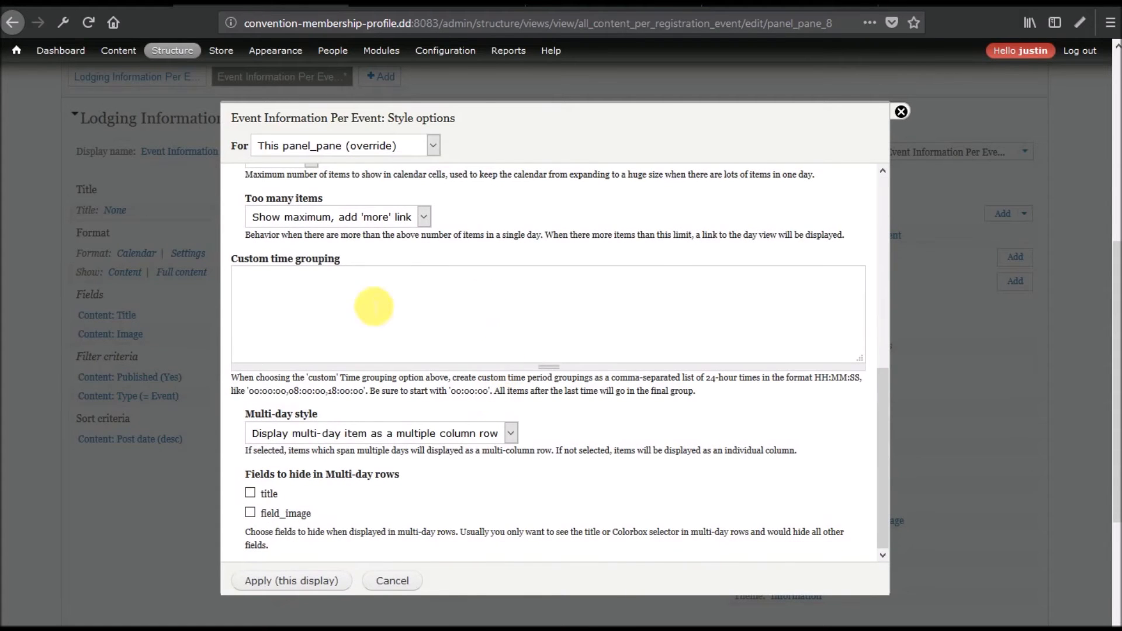
pyautogui.click(287, 586)
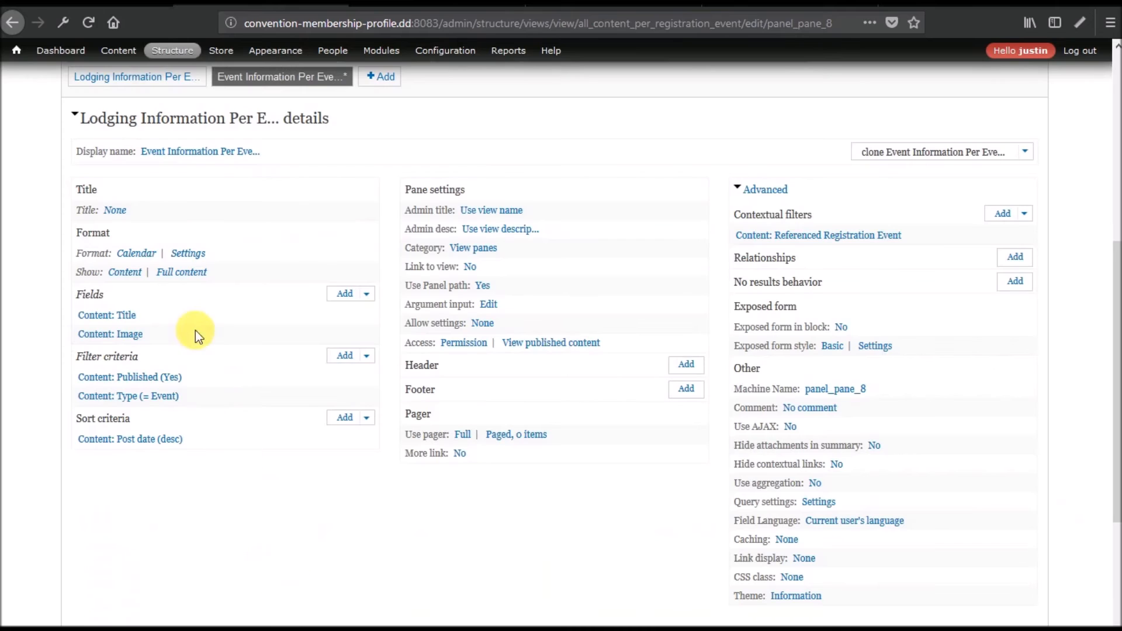
# Set the row style to Calendar Entities, leaving the view mode as Full content.
pyautogui.click(182, 273)
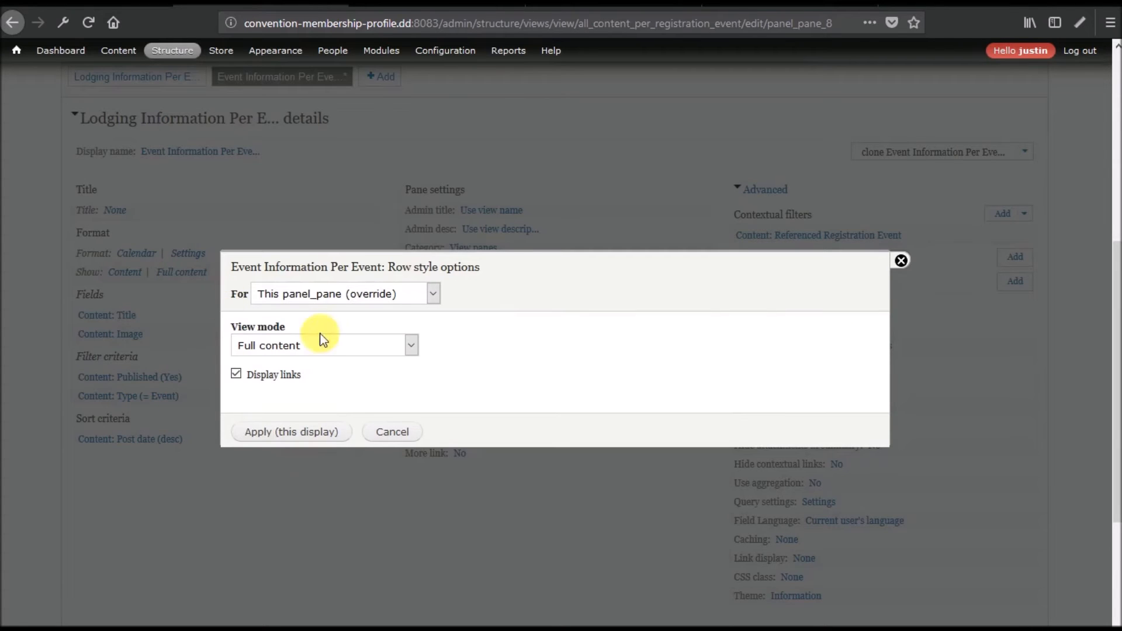
pyautogui.click(362, 344)
pyautogui.click(362, 345)
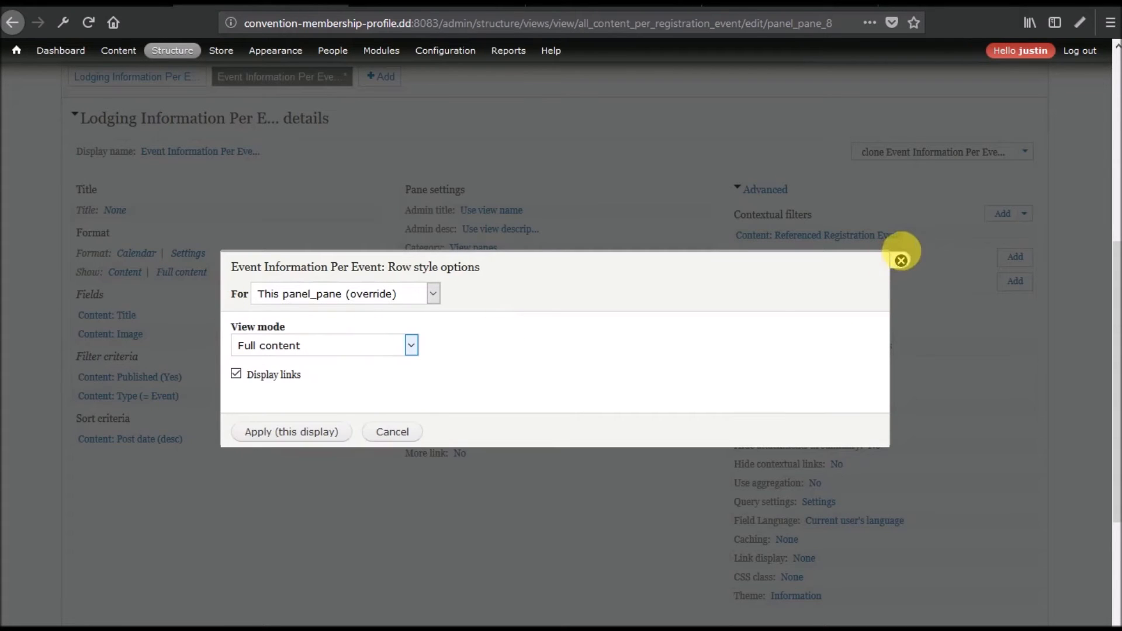
pyautogui.click(901, 260)
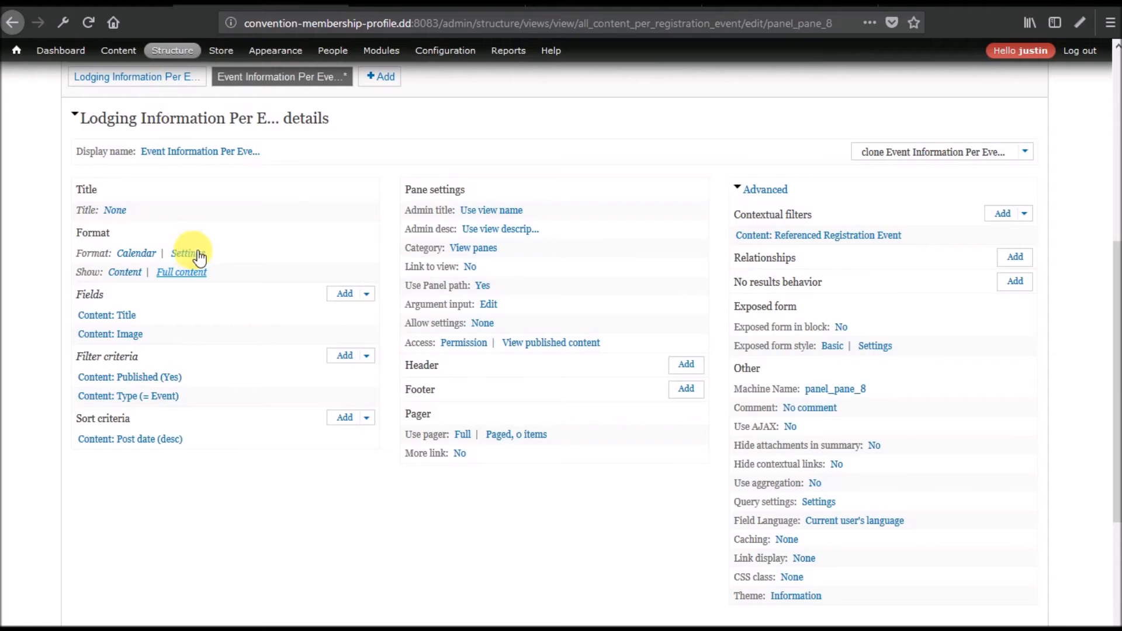
pyautogui.click(124, 278)
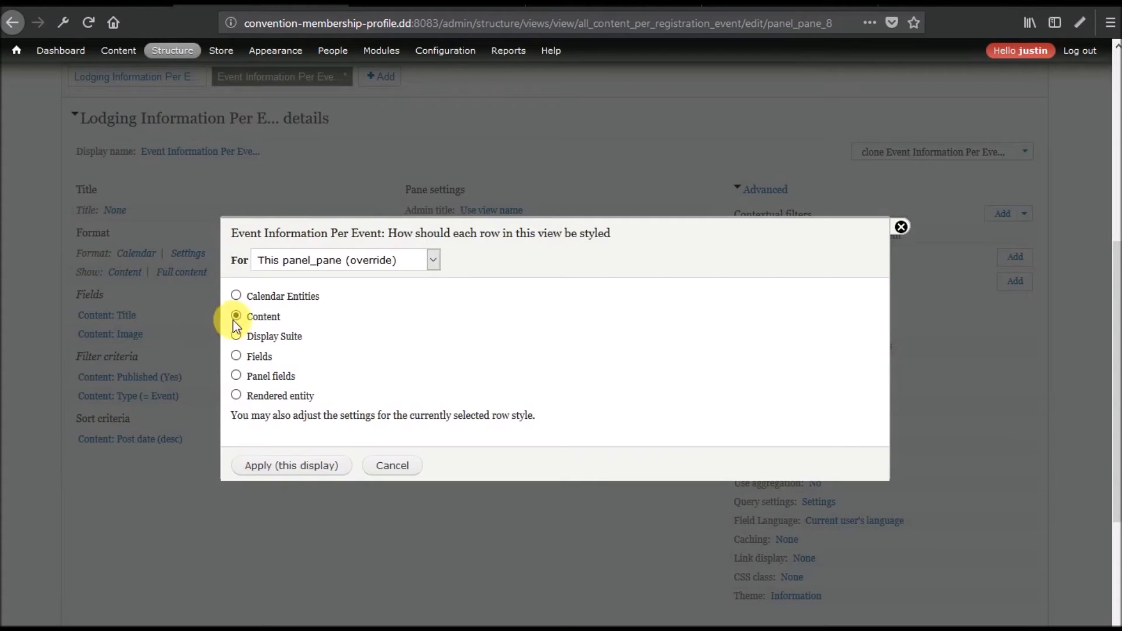
pyautogui.click(262, 302)
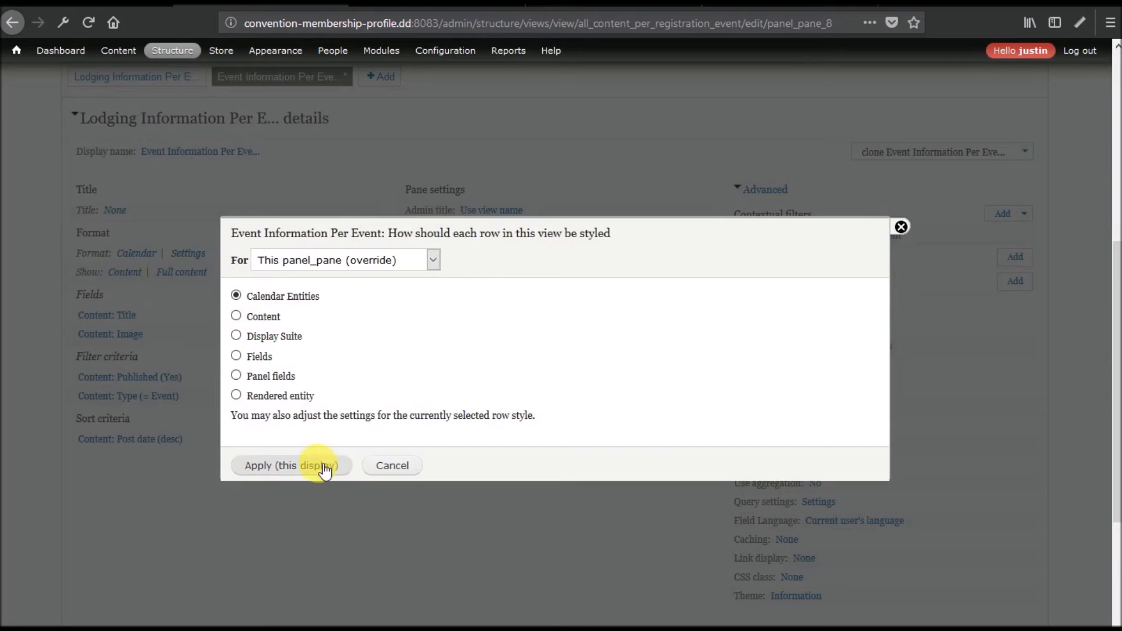
pyautogui.click(261, 471)
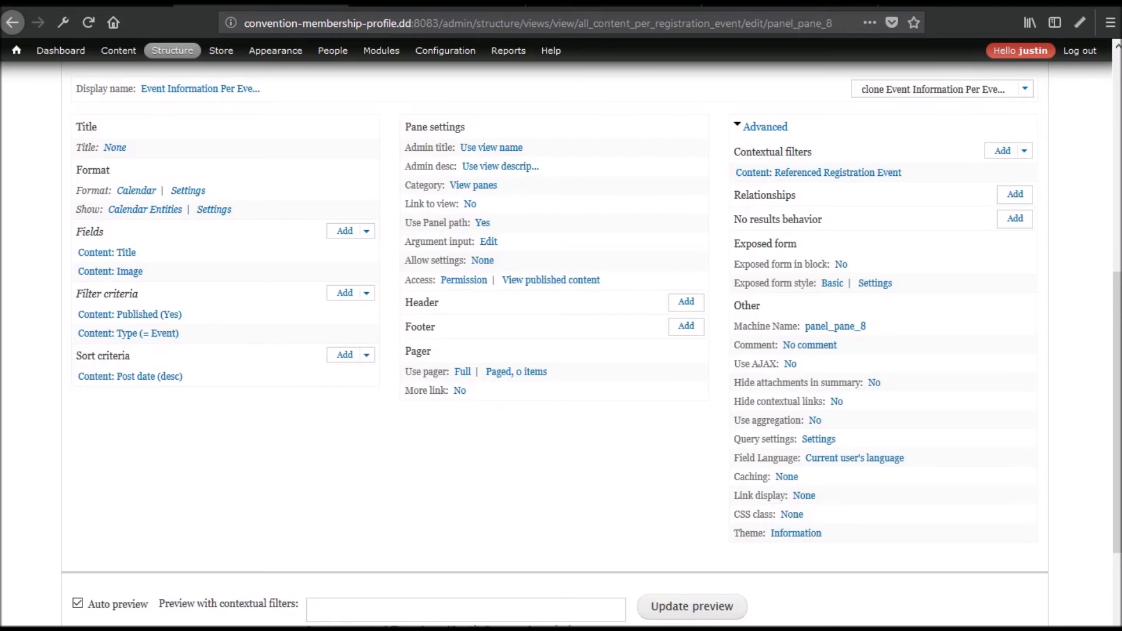
# Inspect the Calendar Entities row settings in a new browser tab, then return to the view editor.
pyautogui.click(214, 211)
pyautogui.rightClick(215, 210)
pyautogui.click(244, 222)
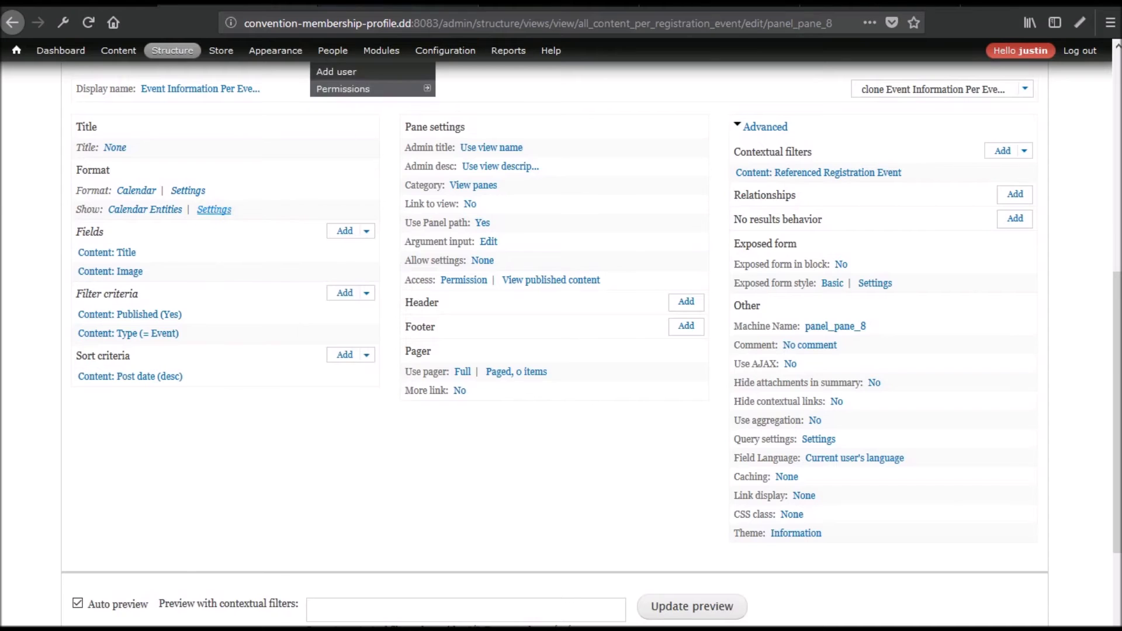
pyautogui.click(361, 5)
pyautogui.scroll(-6, 361, 300)
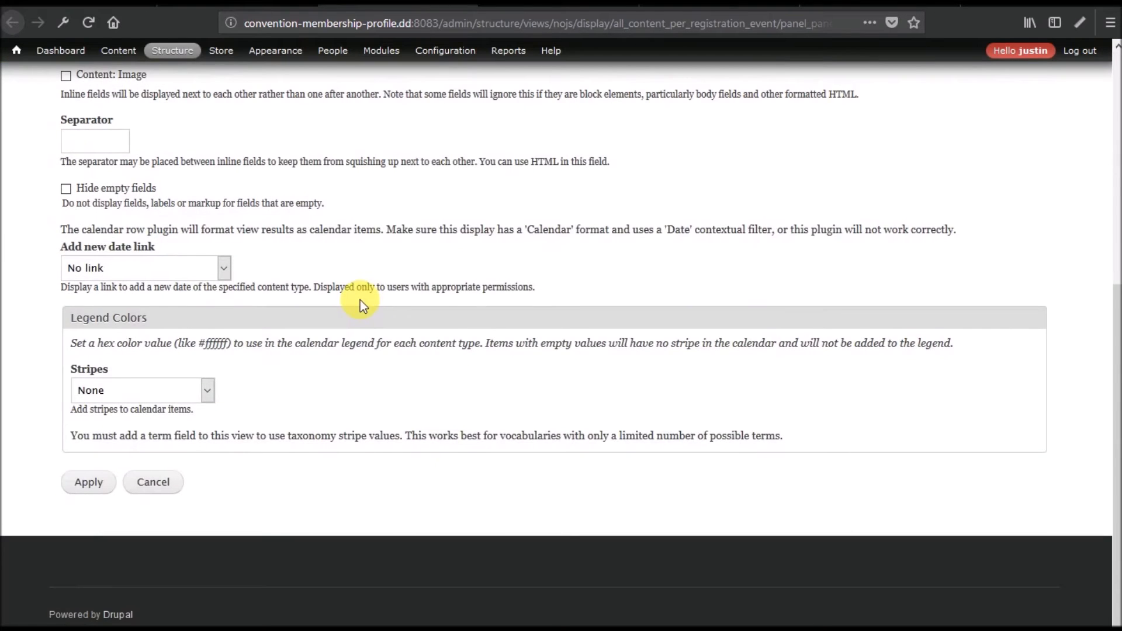
pyautogui.scroll(6, 360, 300)
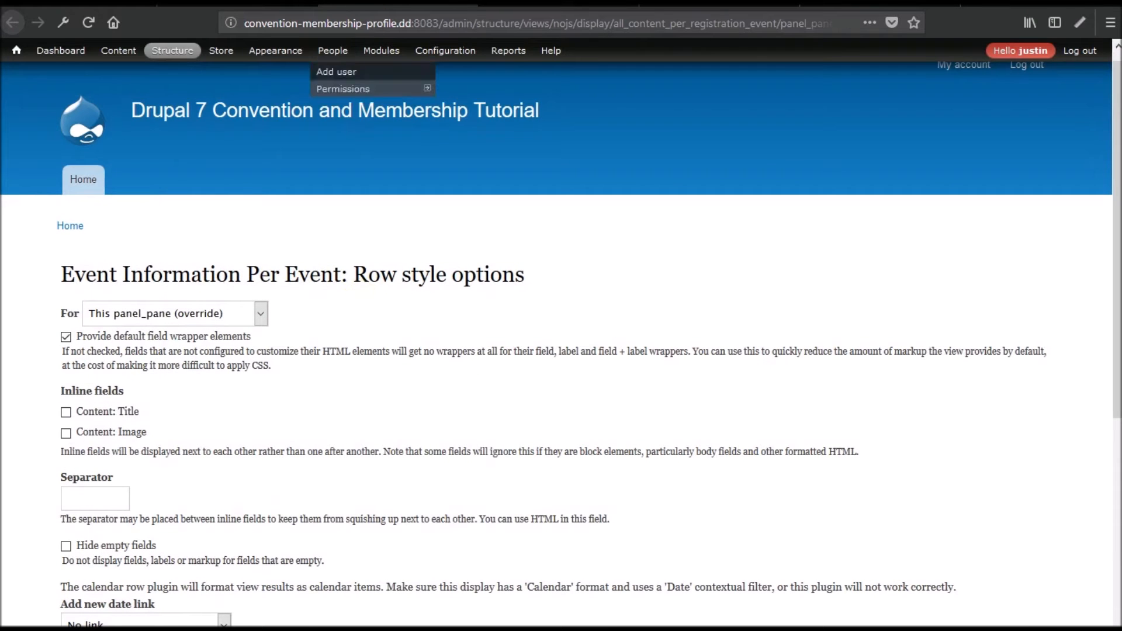
pyautogui.click(266, 6)
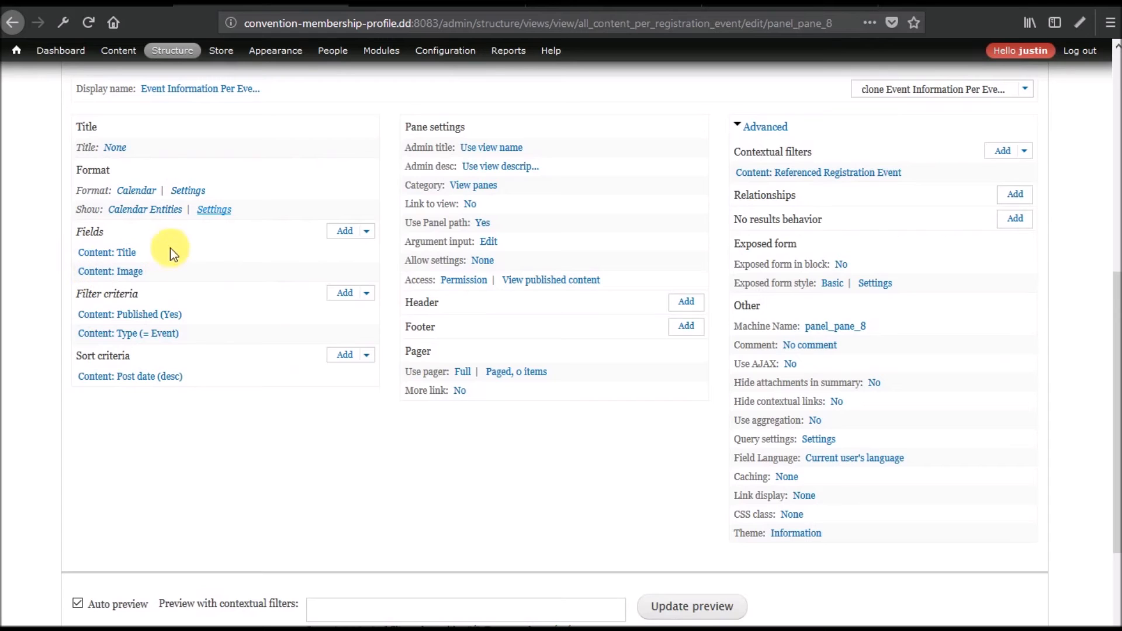
pyautogui.scroll(6, 269, 381)
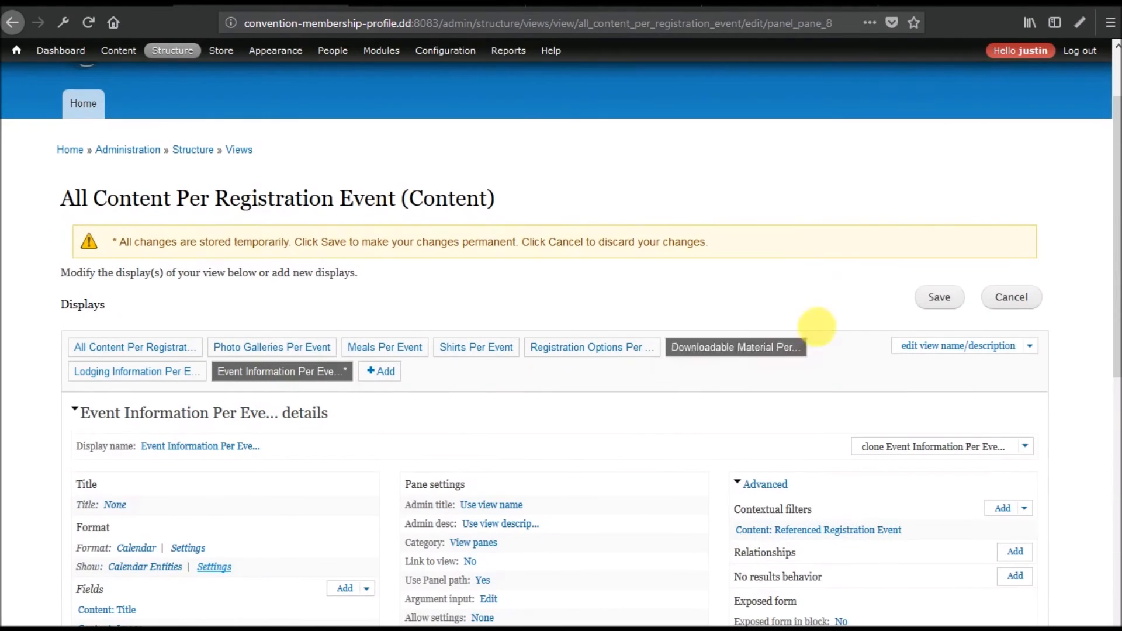
# Add the Content: Date field with no label, excluded from display.
pyautogui.click(939, 298)
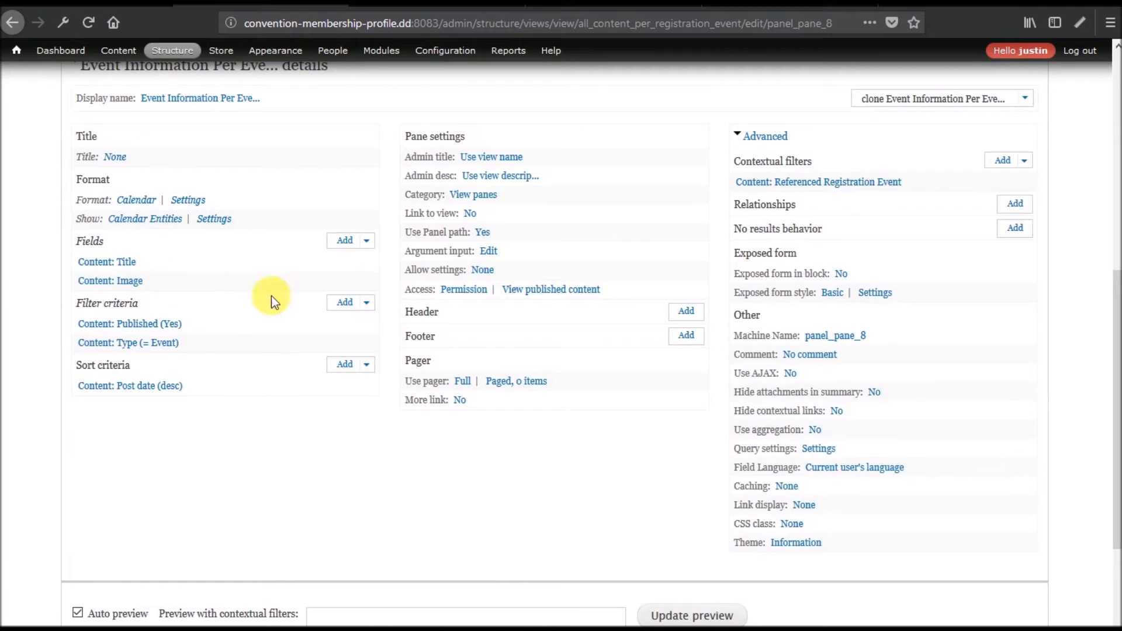
pyautogui.click(347, 242)
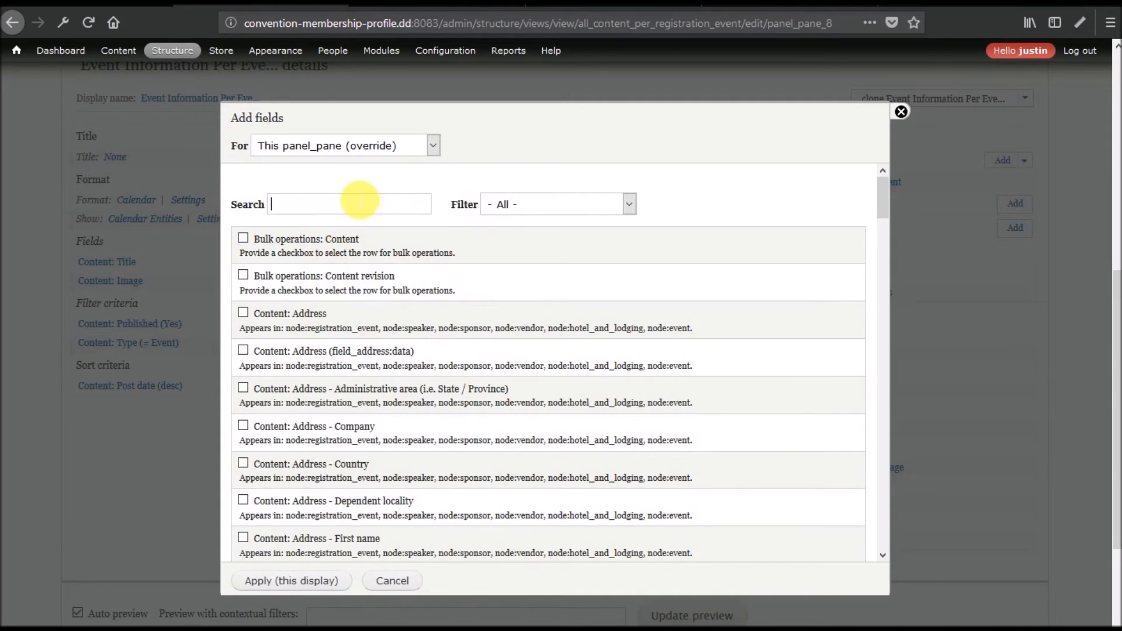
pyautogui.write('date')
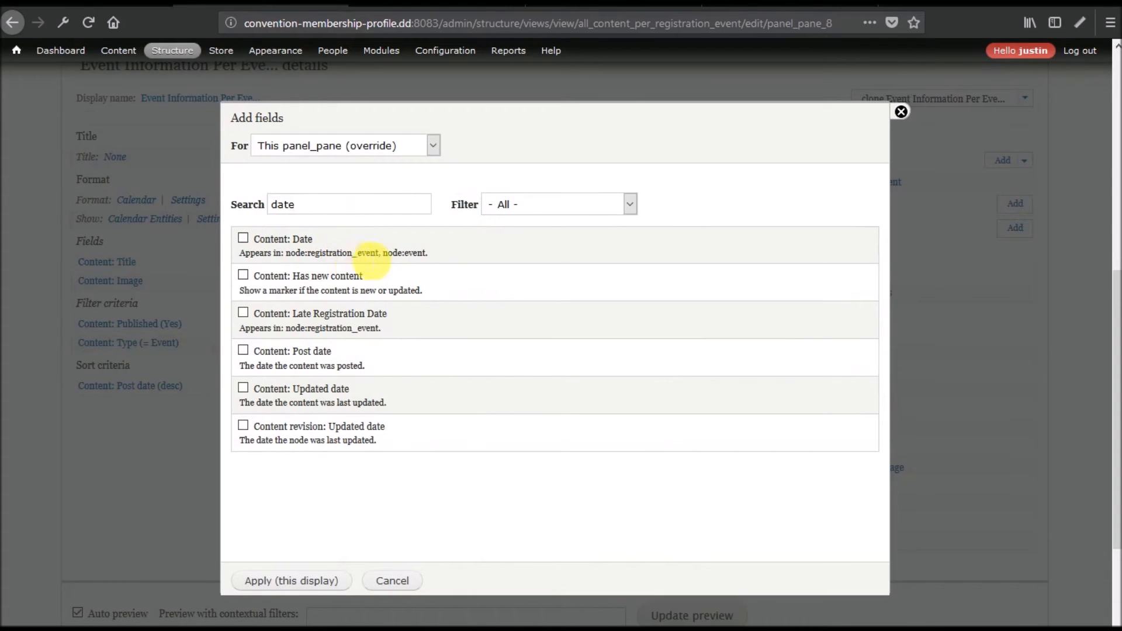
pyautogui.click(287, 240)
pyautogui.click(276, 581)
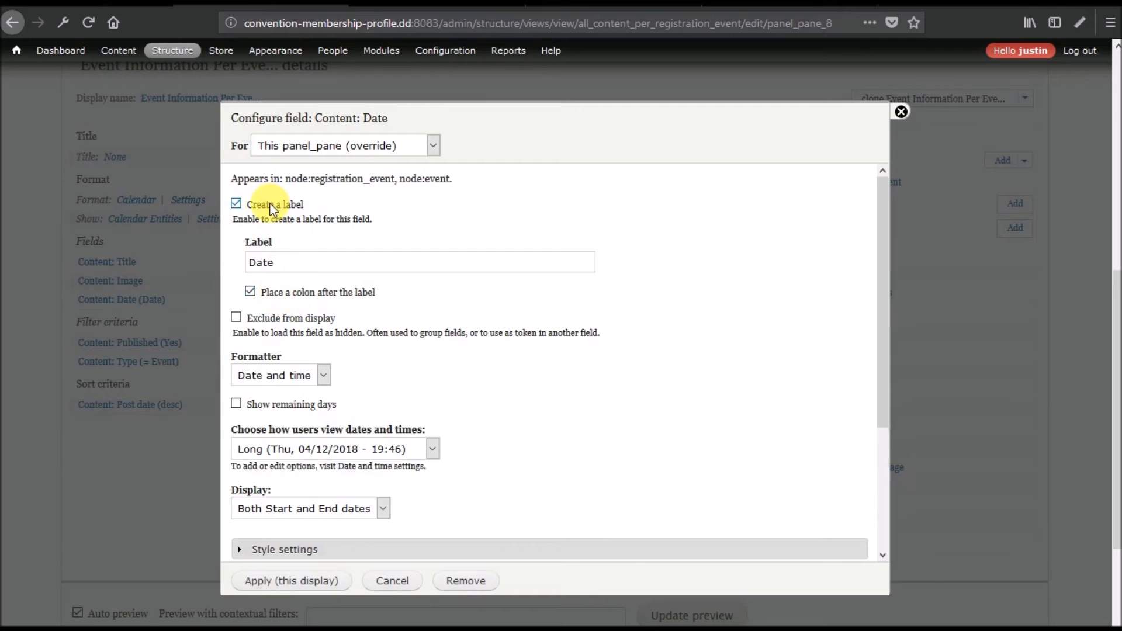
pyautogui.click(237, 204)
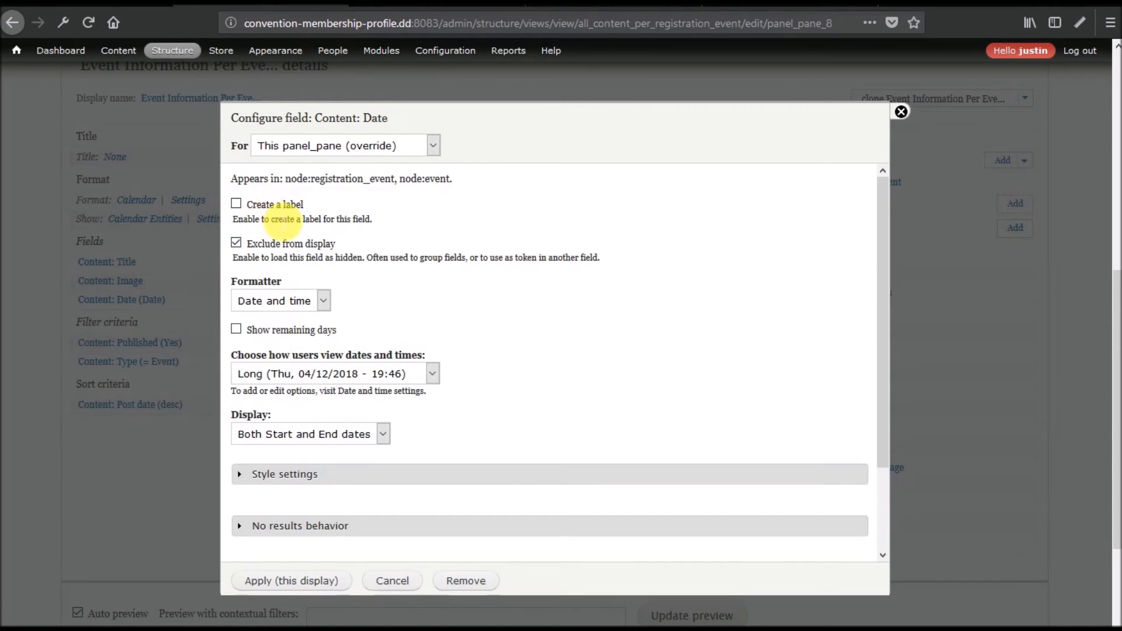
pyautogui.click(281, 579)
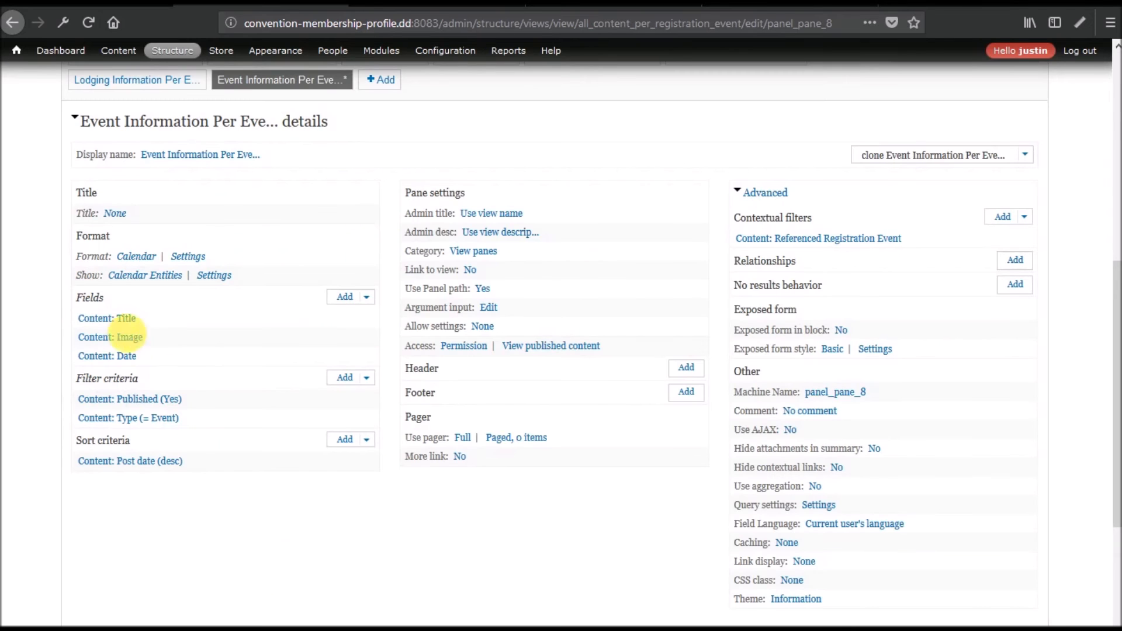
# Exclude the Content: Image field from display.
pyautogui.click(111, 337)
pyautogui.click(236, 258)
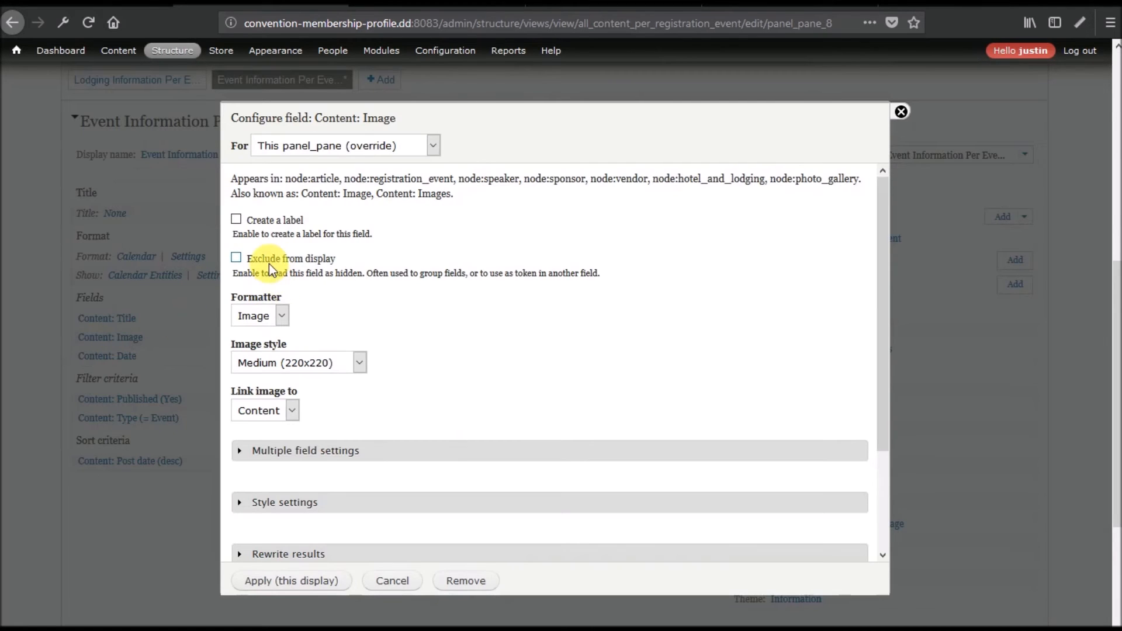
pyautogui.click(282, 579)
# Update the Event Information Per Event preview using contextual filter value 1.
pyautogui.scroll(-3, 20, 497)
pyautogui.scroll(-2, 21, 494)
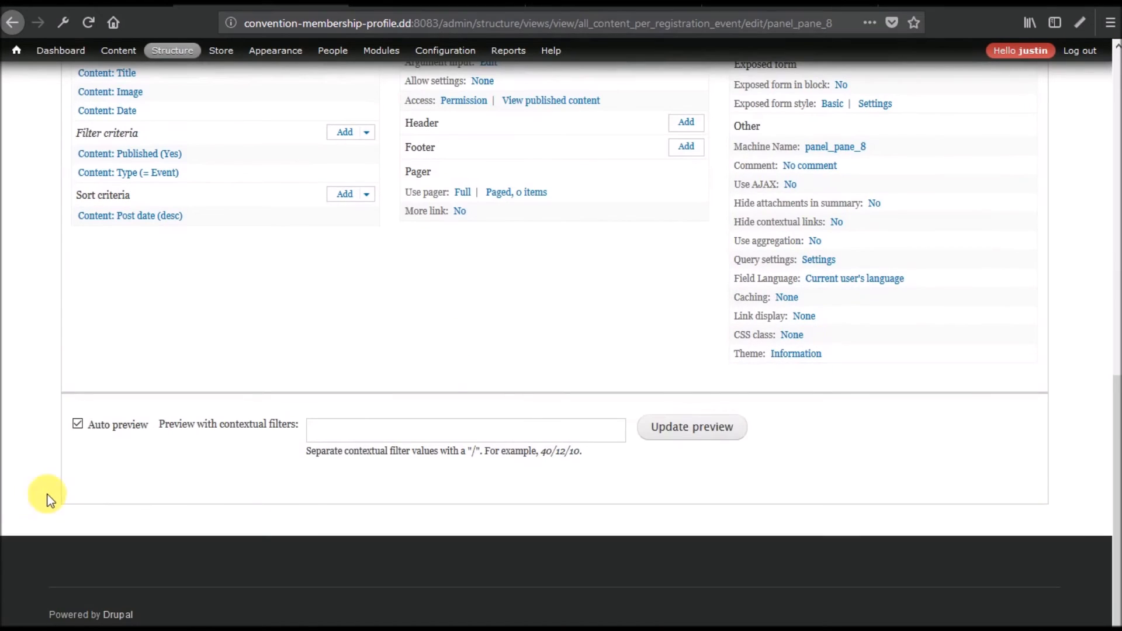
pyautogui.click(381, 433)
pyautogui.write('1')
pyautogui.click(704, 415)
pyautogui.click(685, 429)
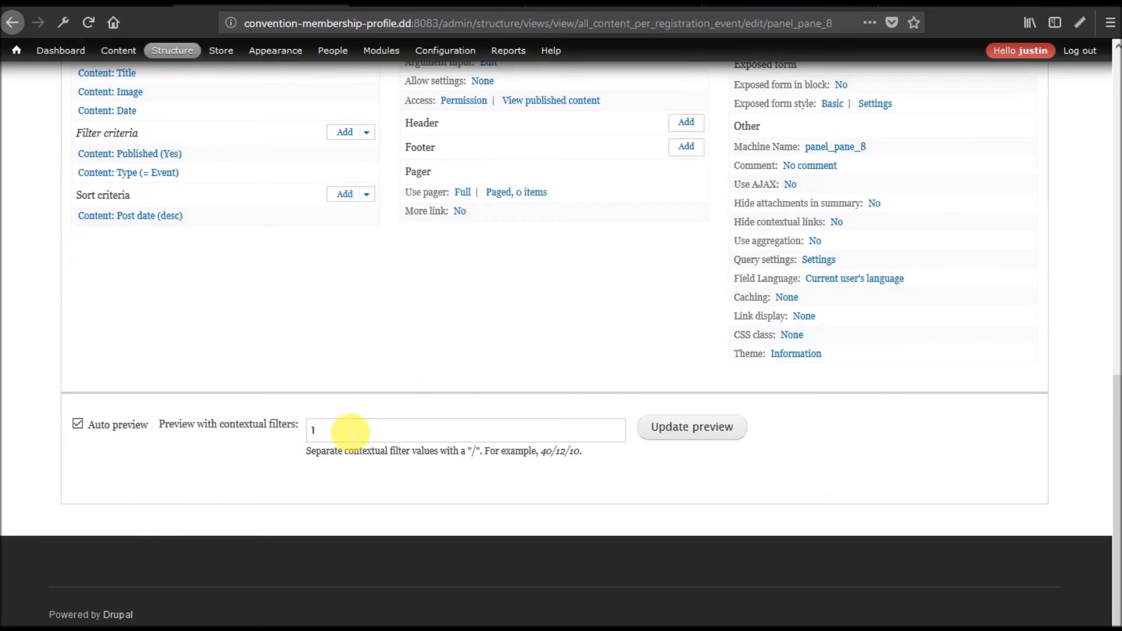
pyautogui.scroll(3, 350, 431)
pyautogui.scroll(-3, 345, 427)
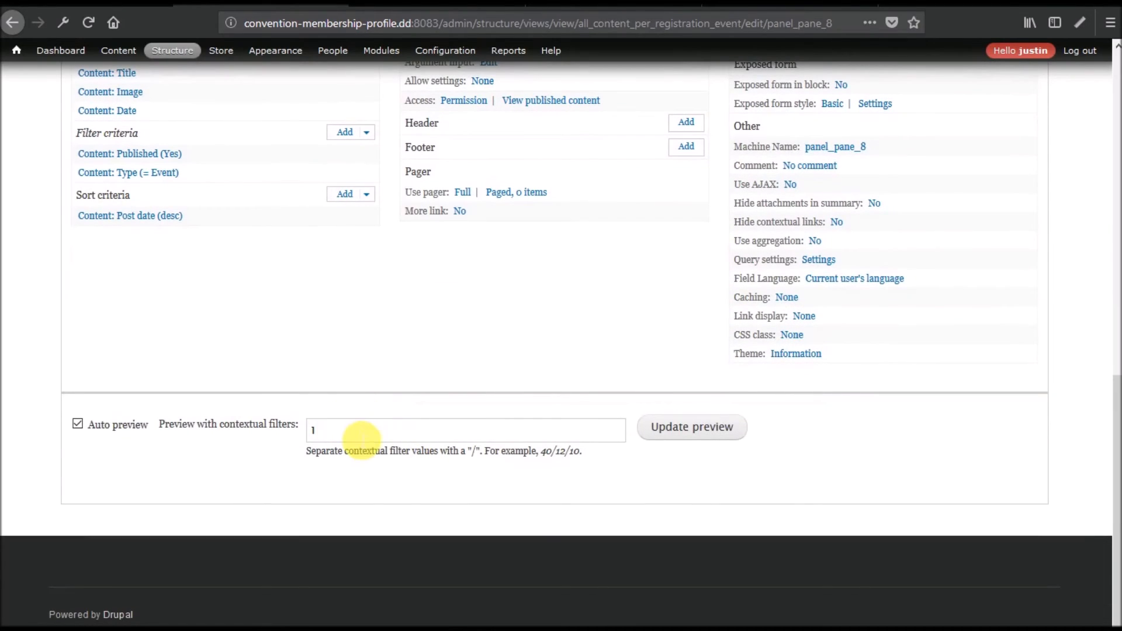
pyautogui.scroll(2, 372, 421)
pyautogui.scroll(-2, 404, 421)
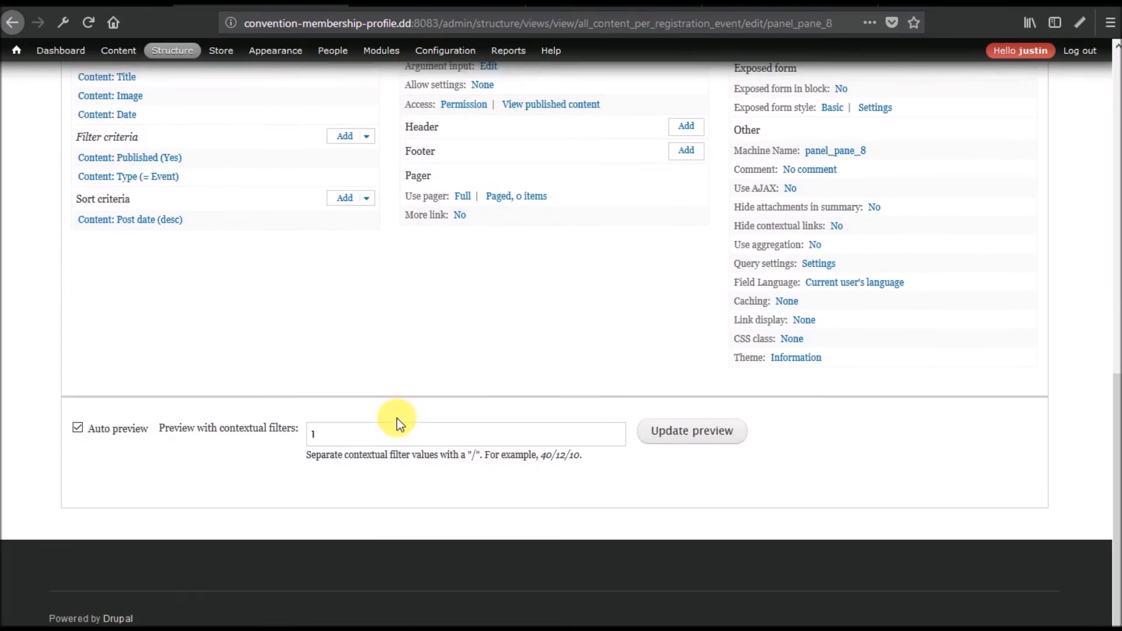
pyautogui.click(739, 443)
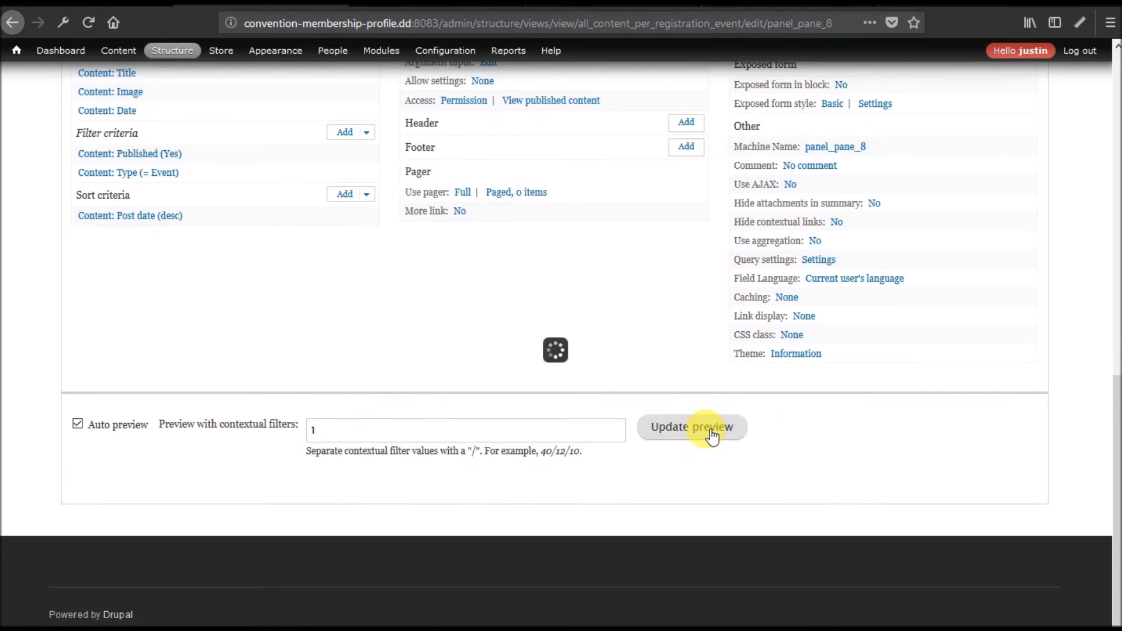
pyautogui.scroll(6, 559, 489)
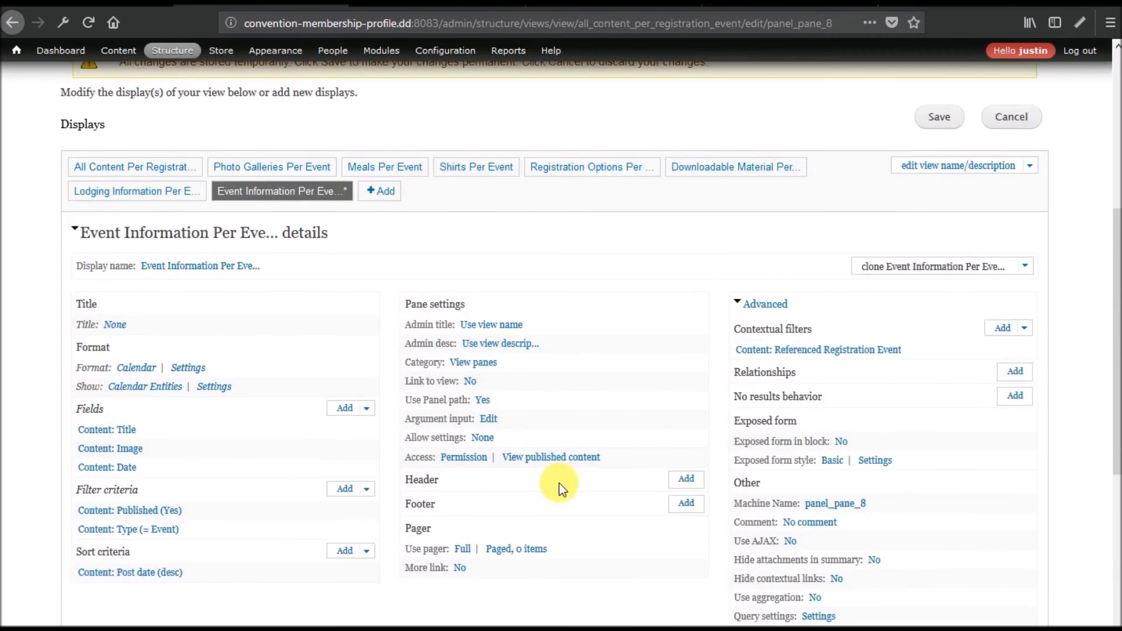
pyautogui.scroll(-4, 556, 484)
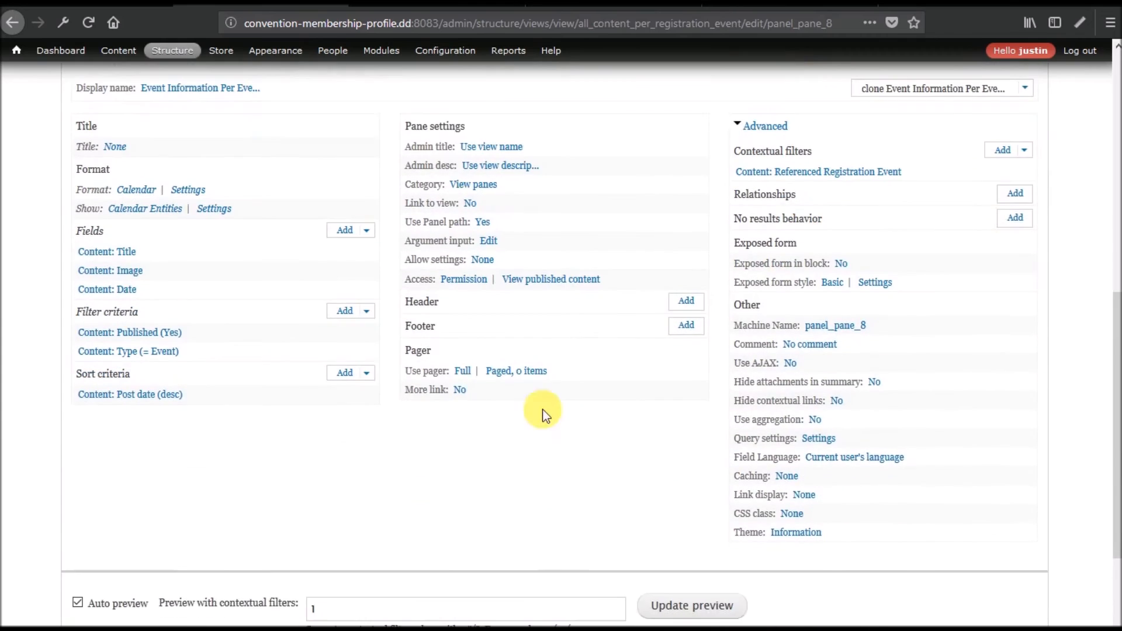
# Add a Date: Date (node) contextual filter overridden for this panel pane only.
pyautogui.click(1002, 150)
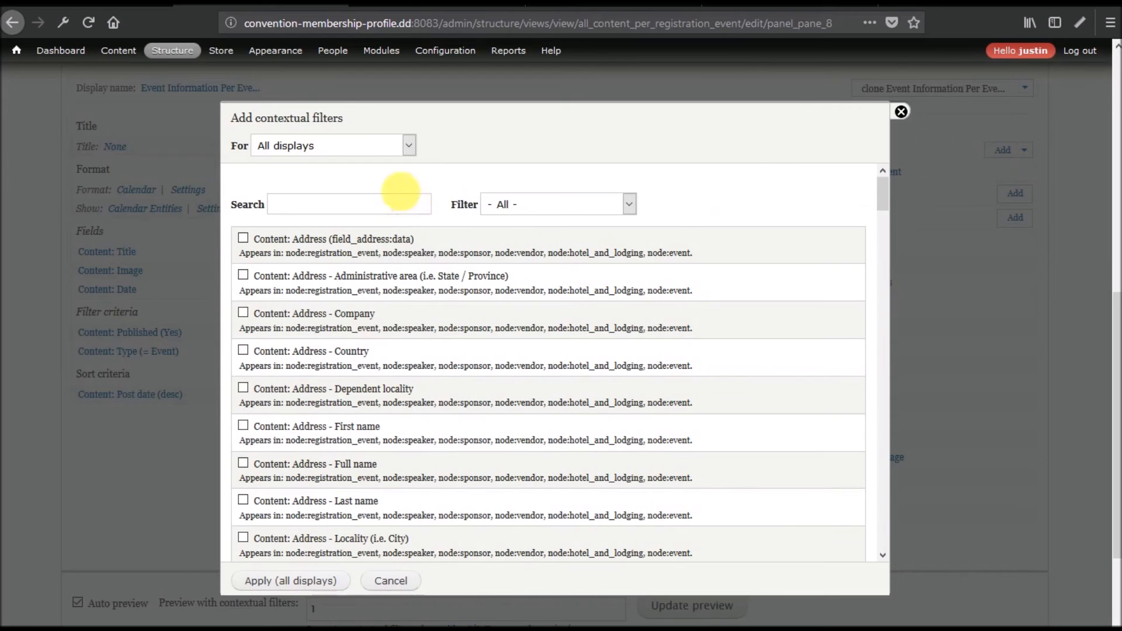
pyautogui.click(408, 146)
pyautogui.click(347, 186)
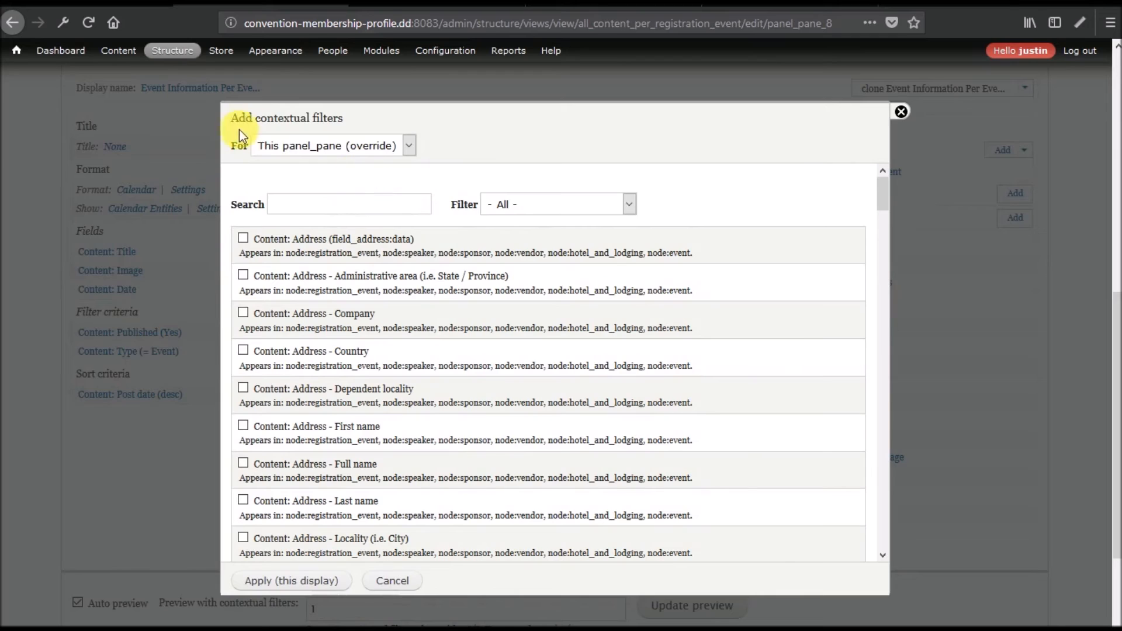
pyautogui.click(330, 208)
pyautogui.write('date')
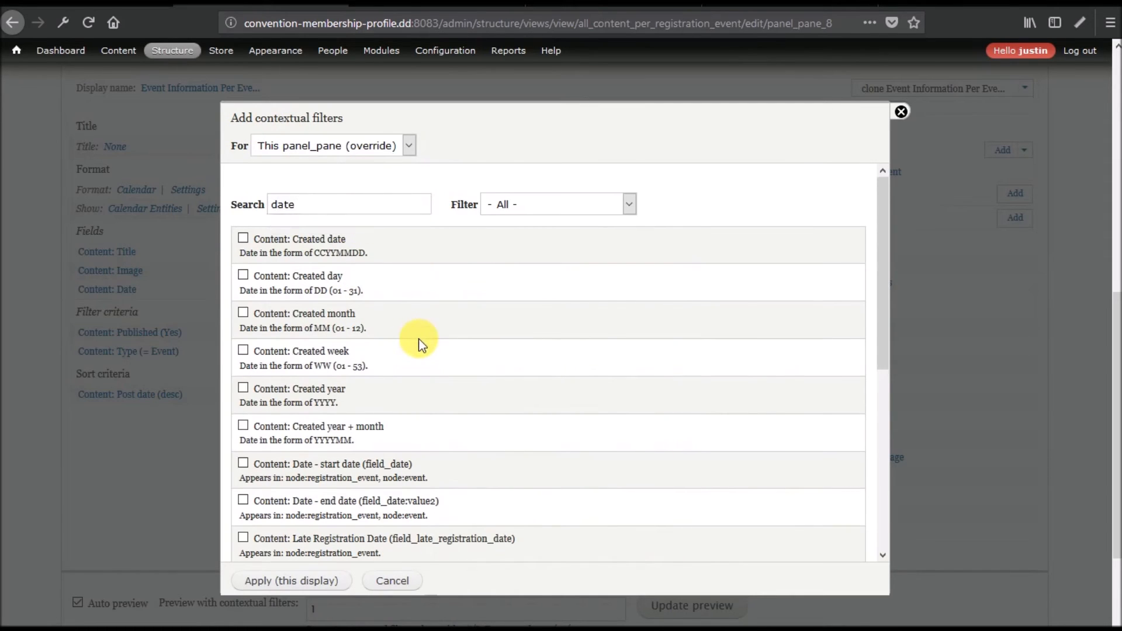
pyautogui.scroll(-3, 419, 345)
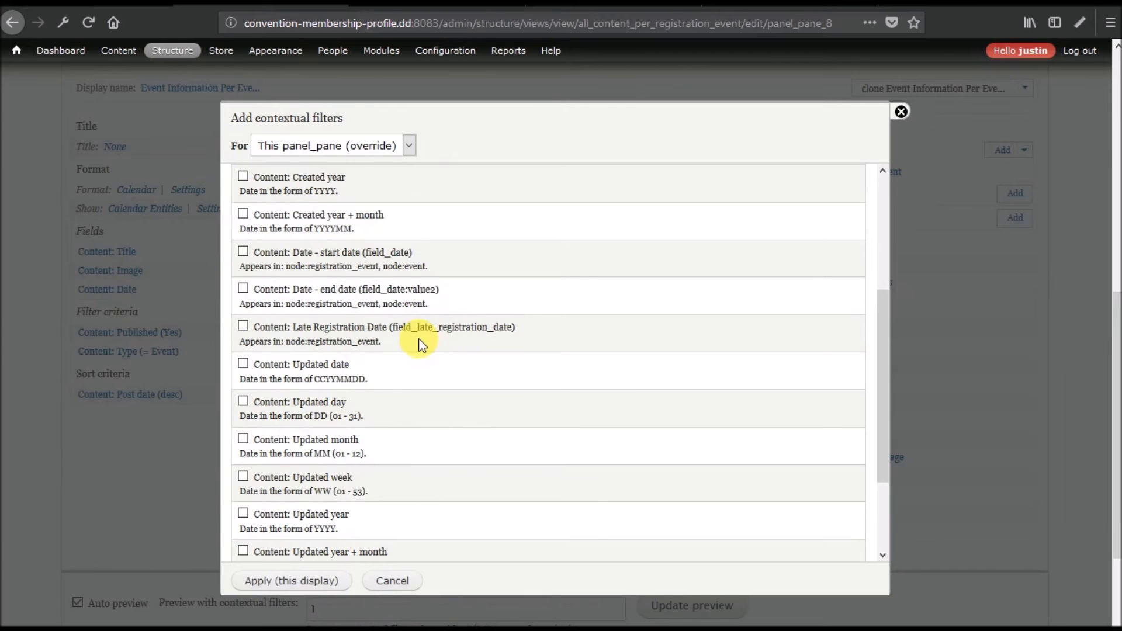
pyautogui.scroll(-2, 419, 345)
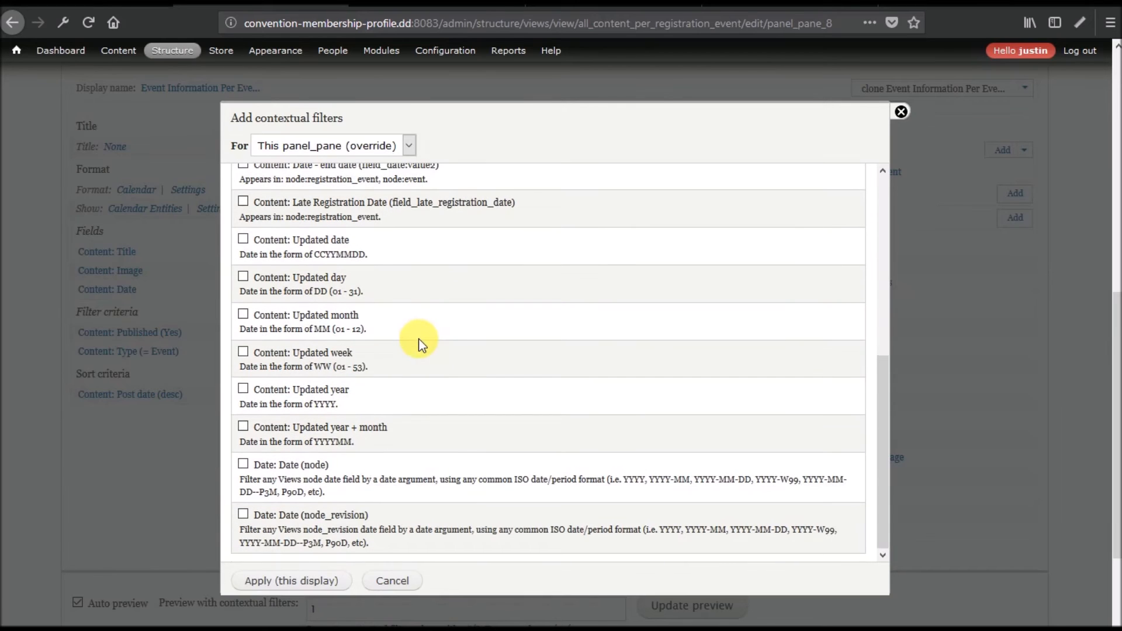
pyautogui.click(271, 466)
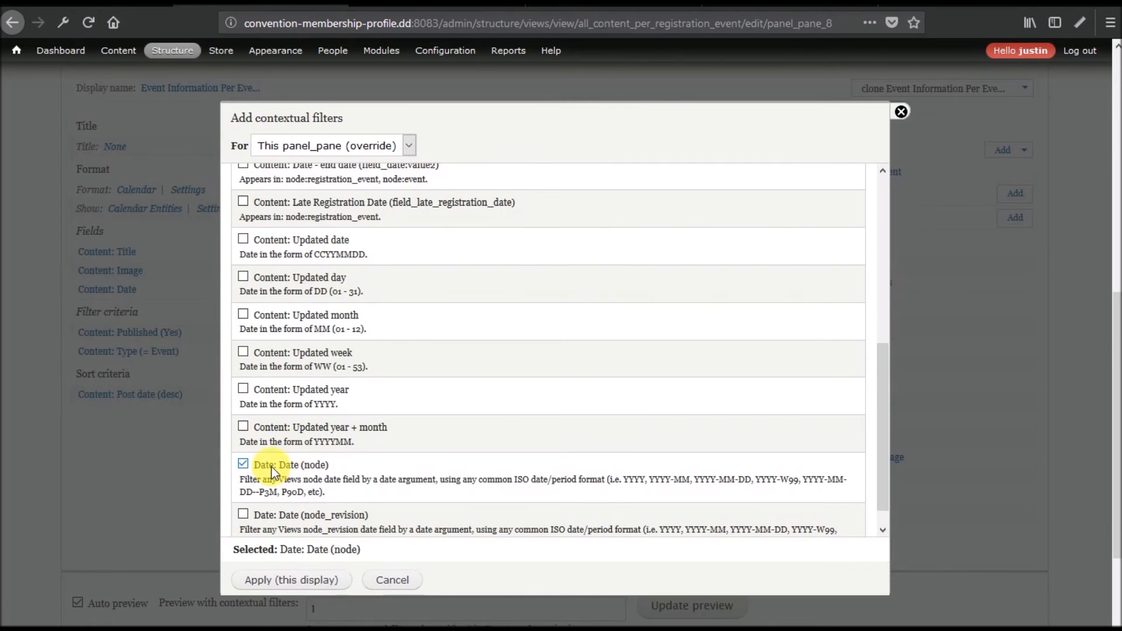
pyautogui.click(293, 585)
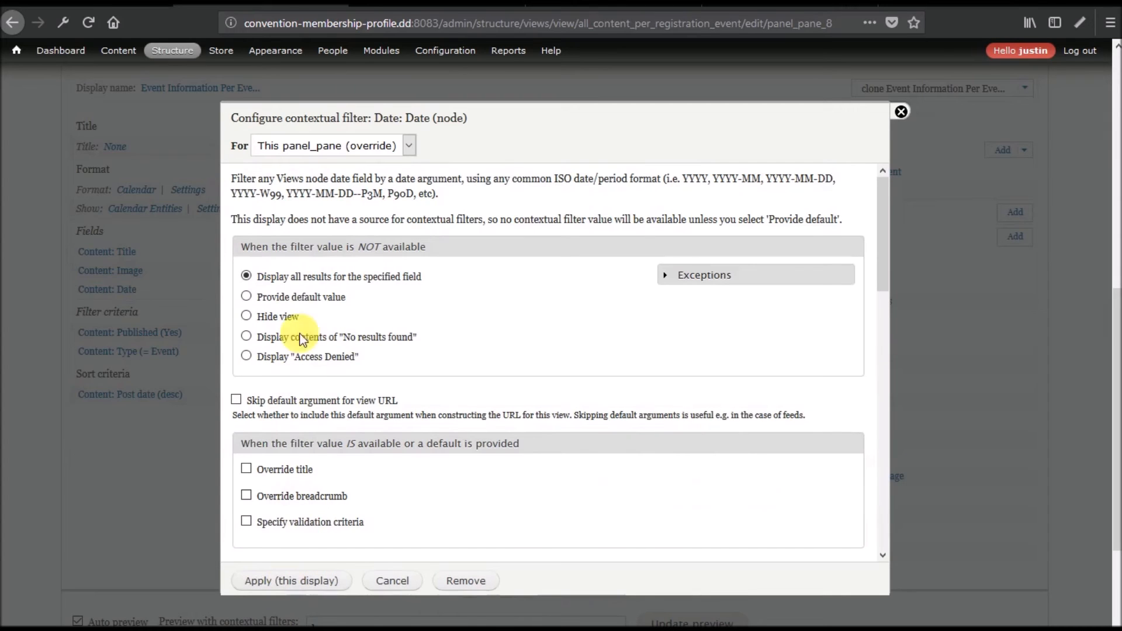
# Make the date contextual filter default to the current date.
pyautogui.click(296, 297)
pyautogui.click(379, 334)
pyautogui.click(379, 334)
pyautogui.scroll(-10, 479, 380)
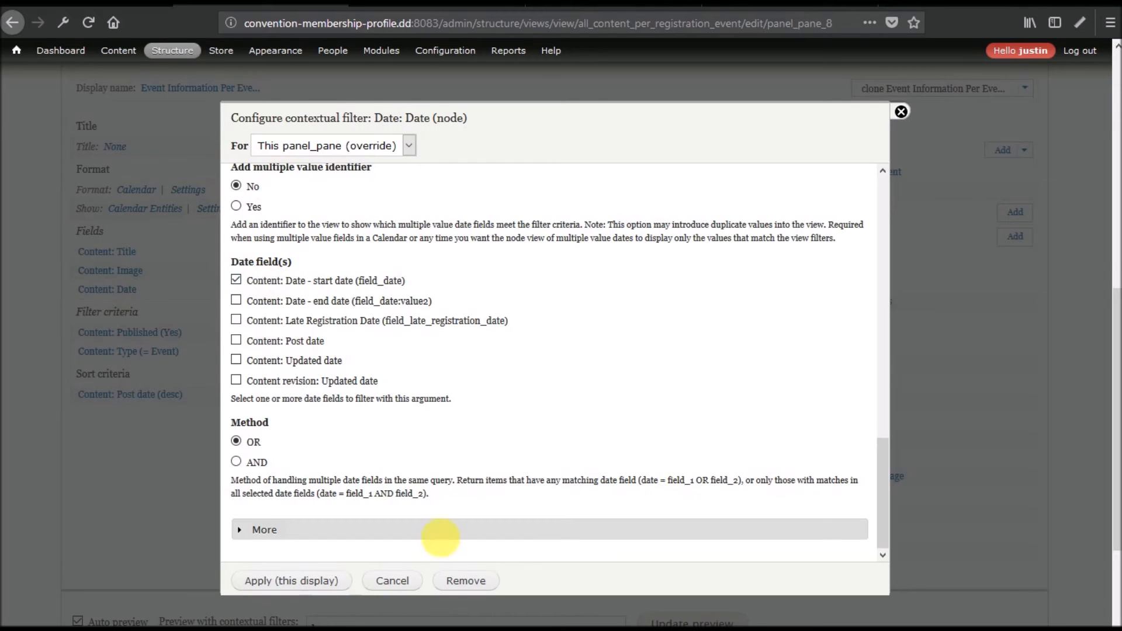
pyautogui.click(282, 581)
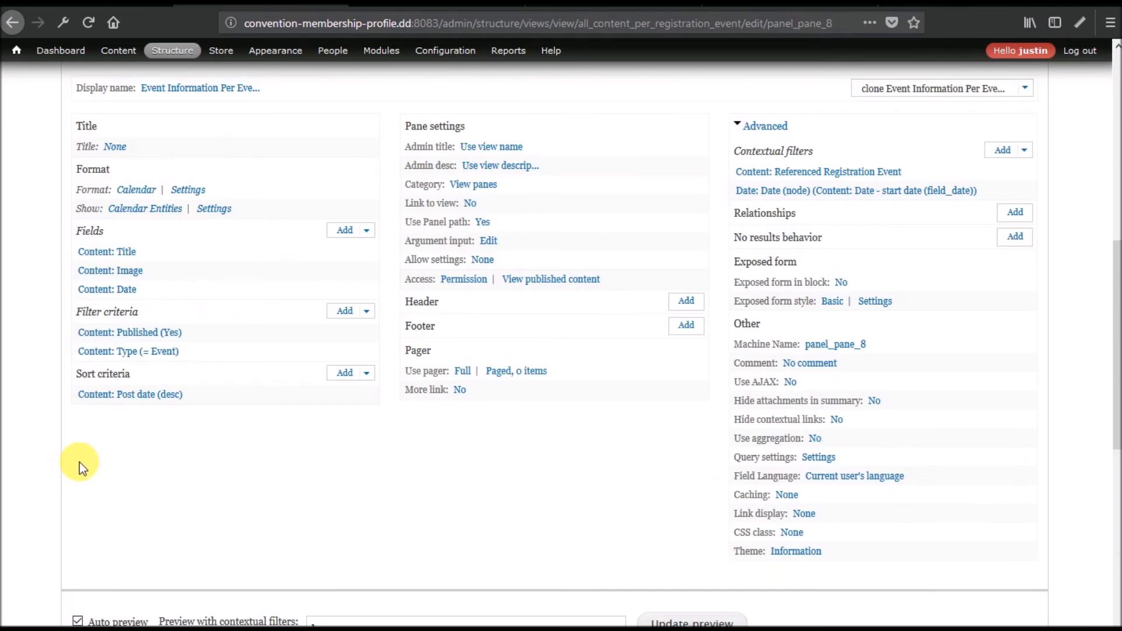
pyautogui.scroll(-8, 80, 467)
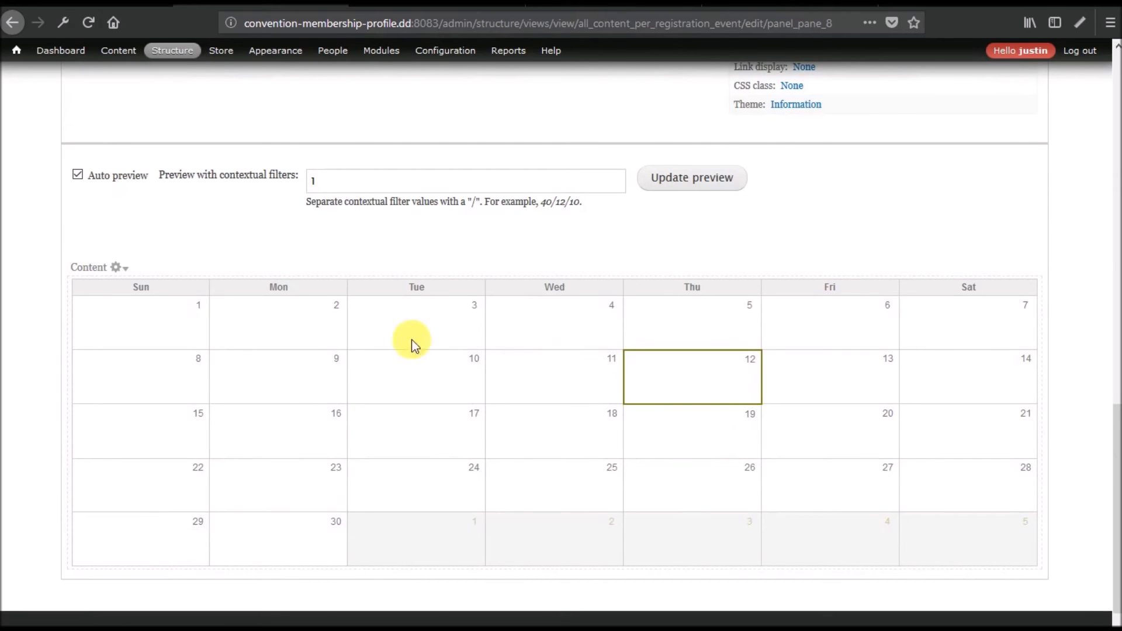
pyautogui.scroll(10, 718, 456)
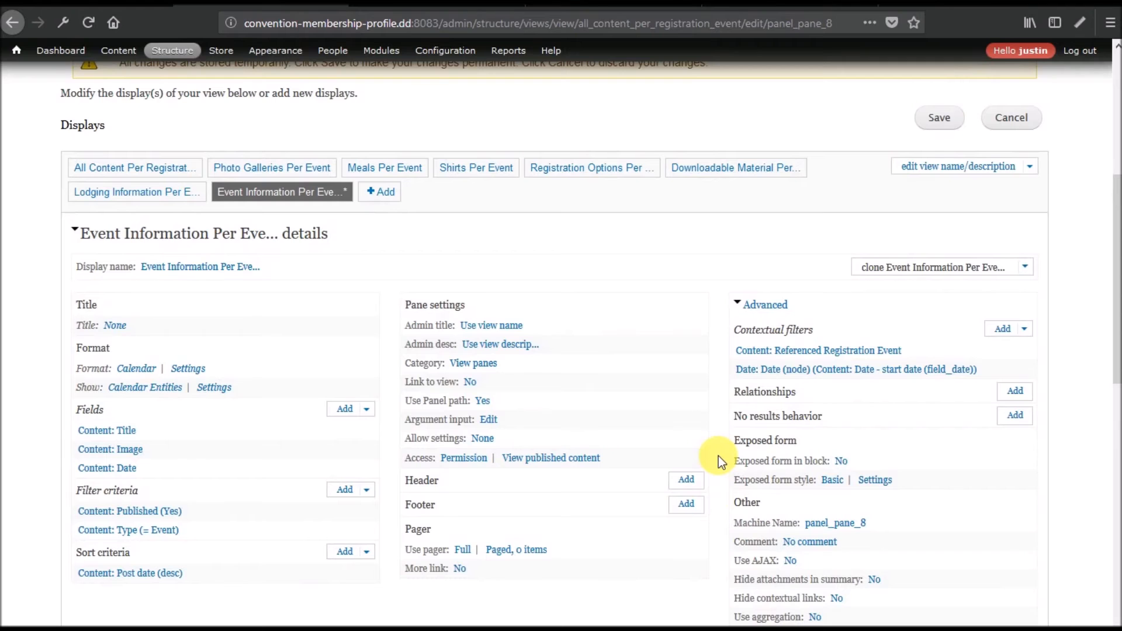
pyautogui.scroll(-12, 718, 456)
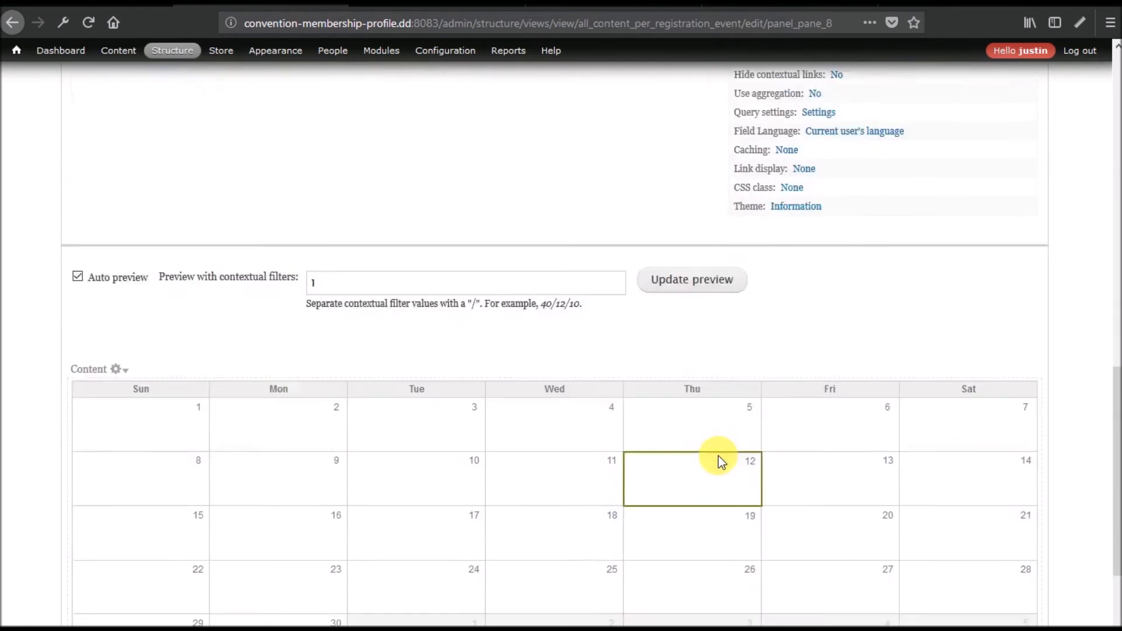
pyautogui.scroll(10, 778, 444)
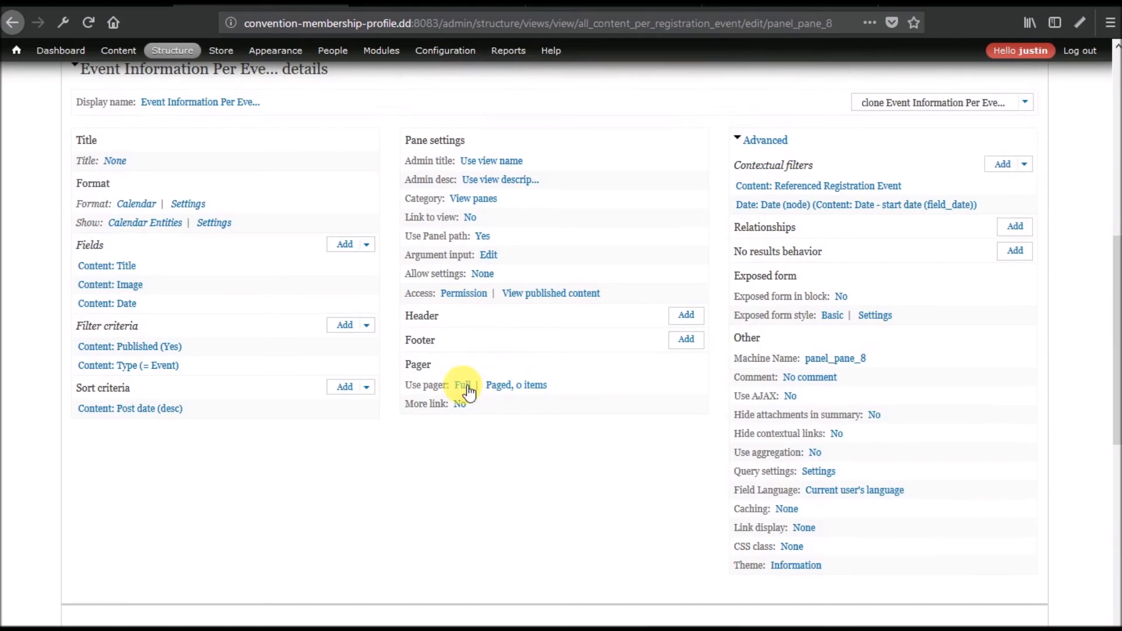
# Override this pane's pager to Page by date, keeping the default date pager options.
pyautogui.click(465, 387)
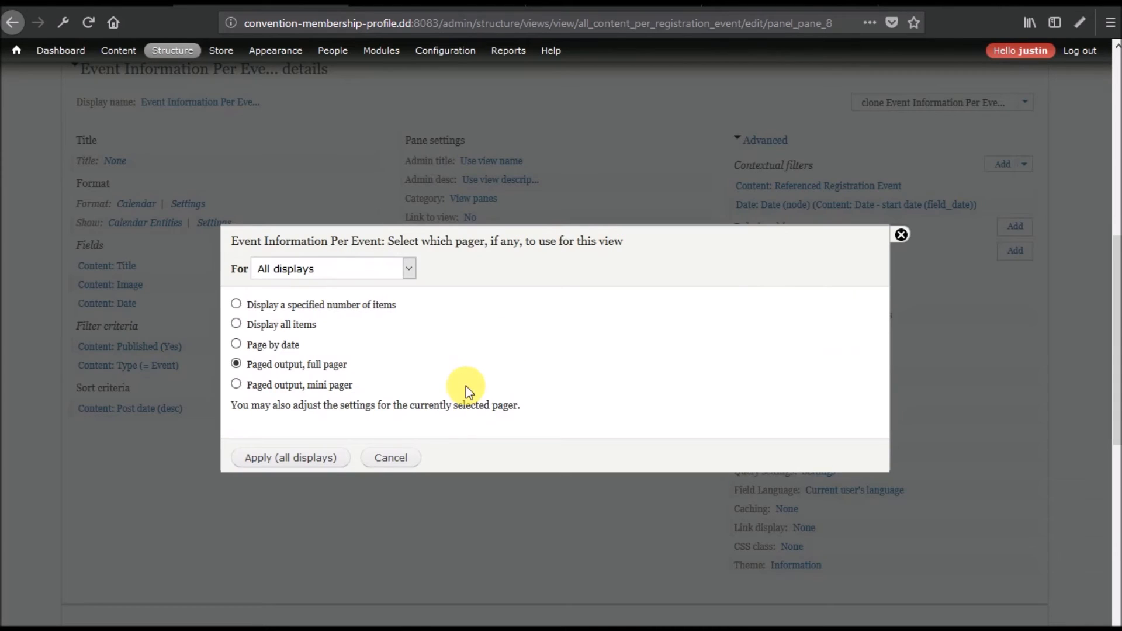
pyautogui.click(352, 268)
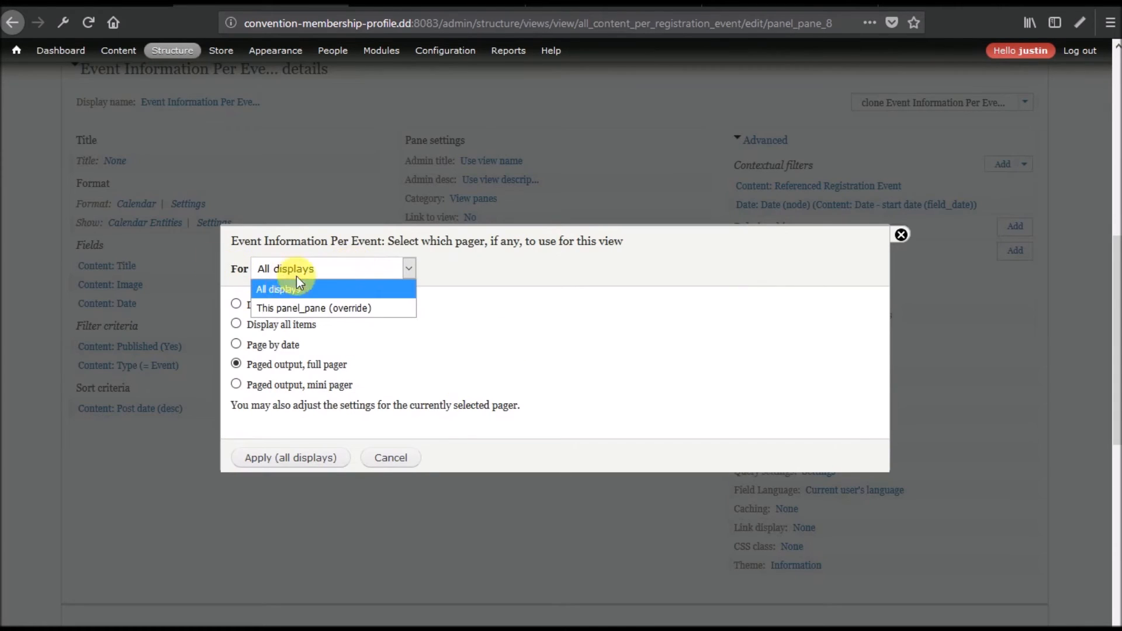
pyautogui.click(269, 307)
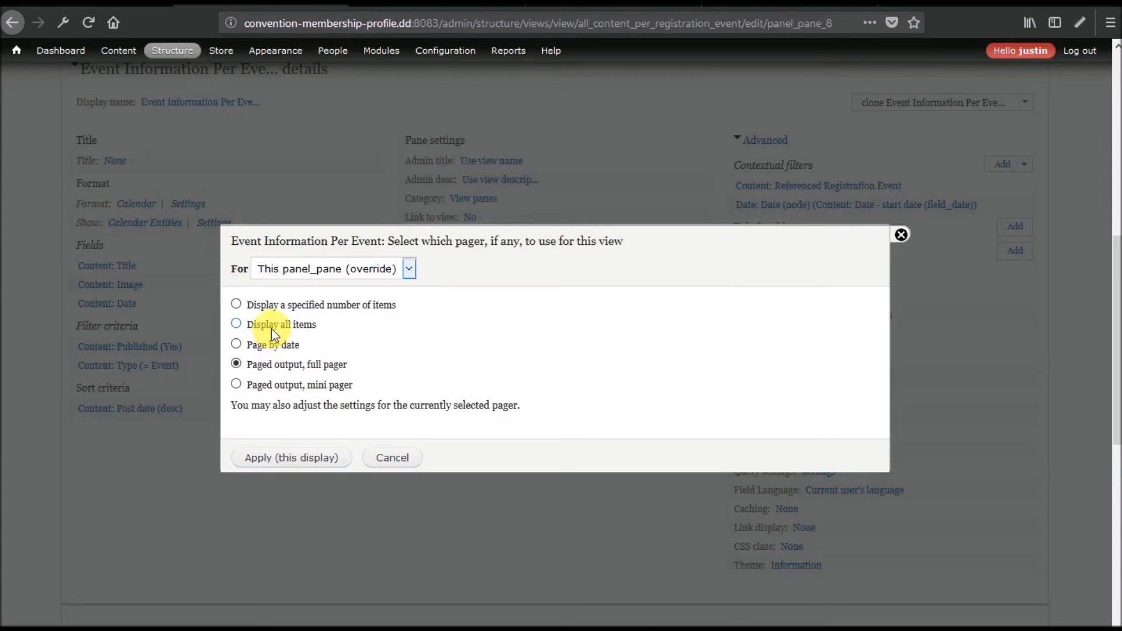
pyautogui.click(269, 344)
pyautogui.click(279, 458)
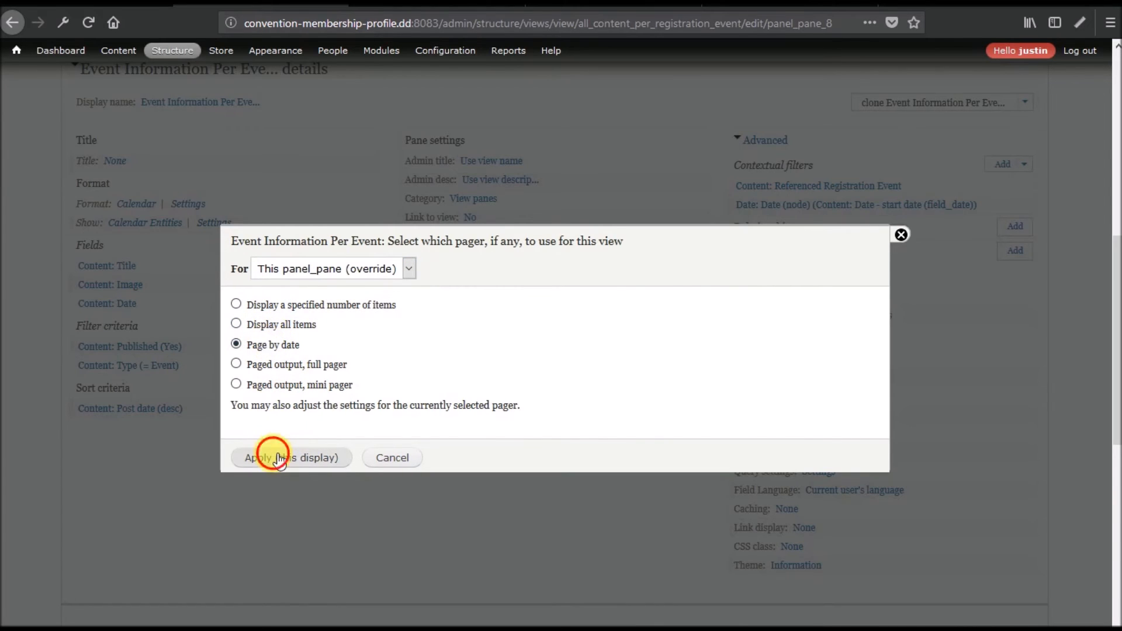
pyautogui.scroll(-1, 441, 389)
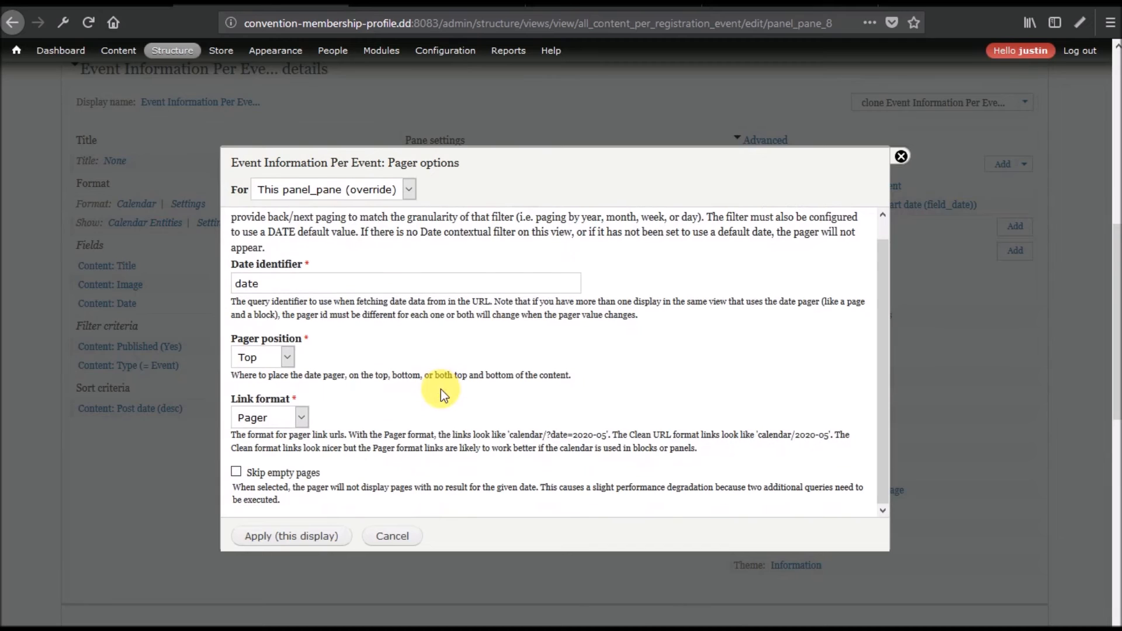
pyautogui.click(266, 533)
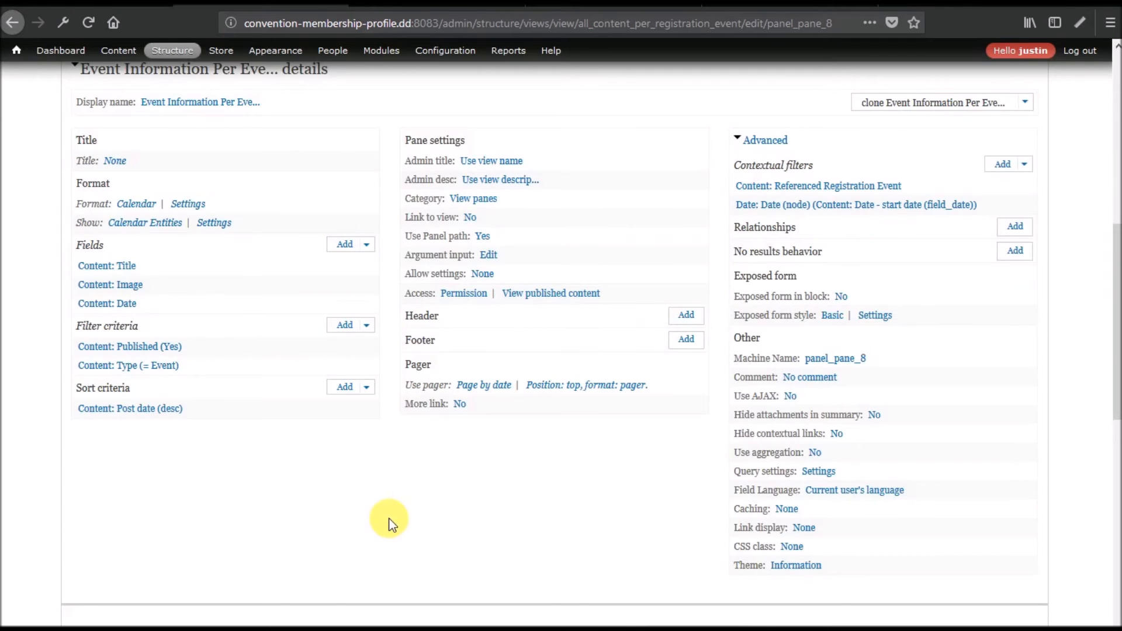
pyautogui.scroll(-5, 390, 522)
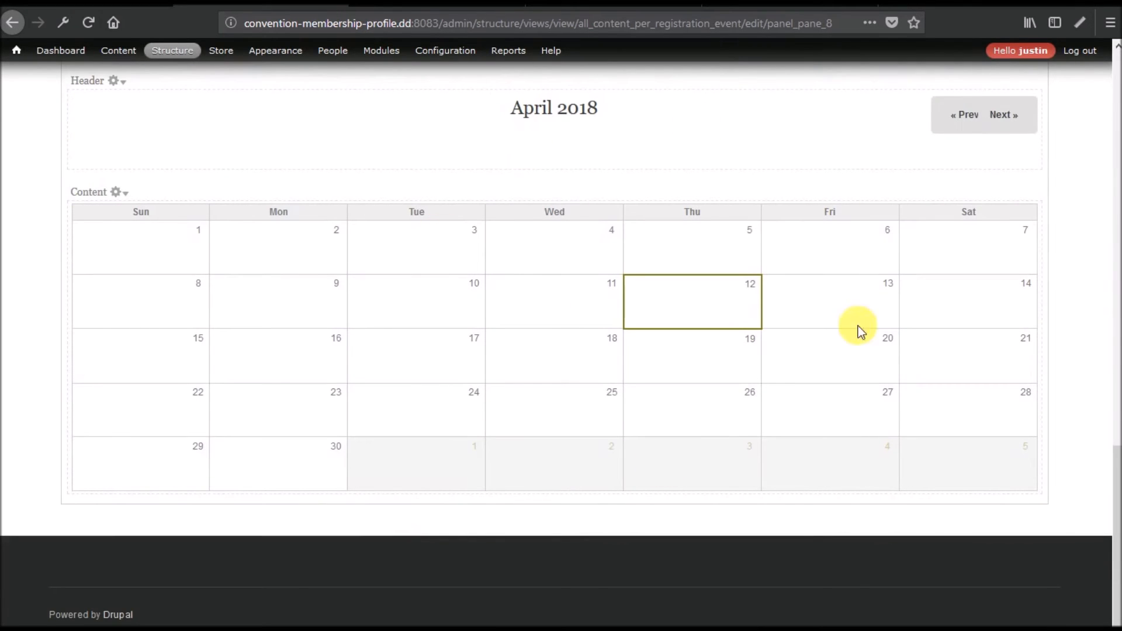
pyautogui.scroll(4, 553, 383)
pyautogui.scroll(6, 559, 383)
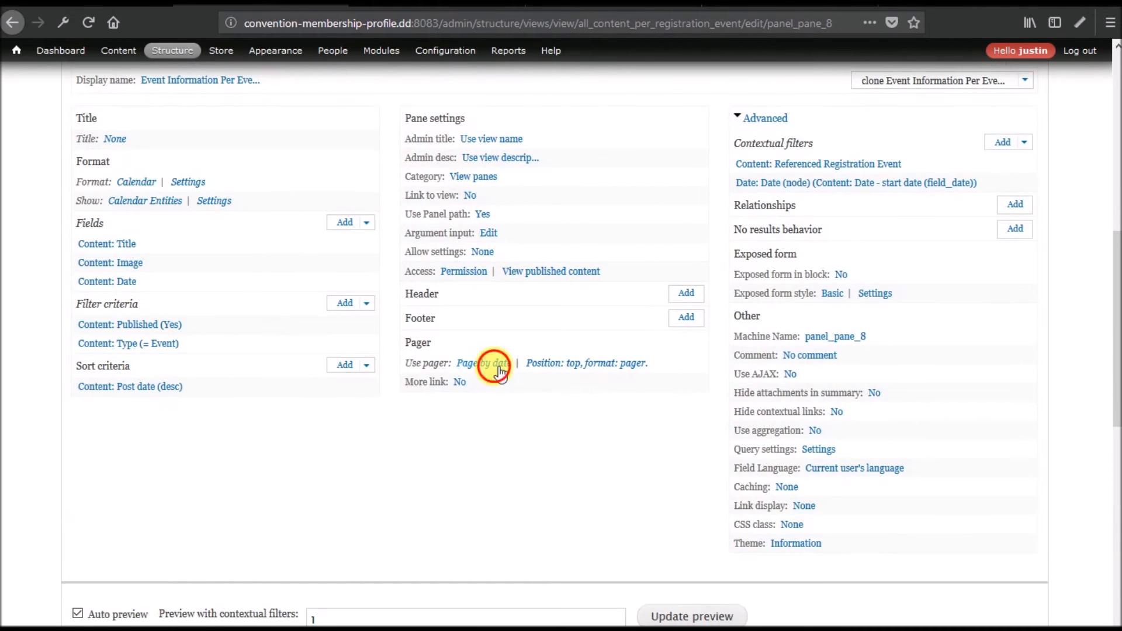
# Enable 'Skip empty pages' on the date pager so April 2018 shows only Next.
pyautogui.click(500, 369)
pyautogui.click(304, 456)
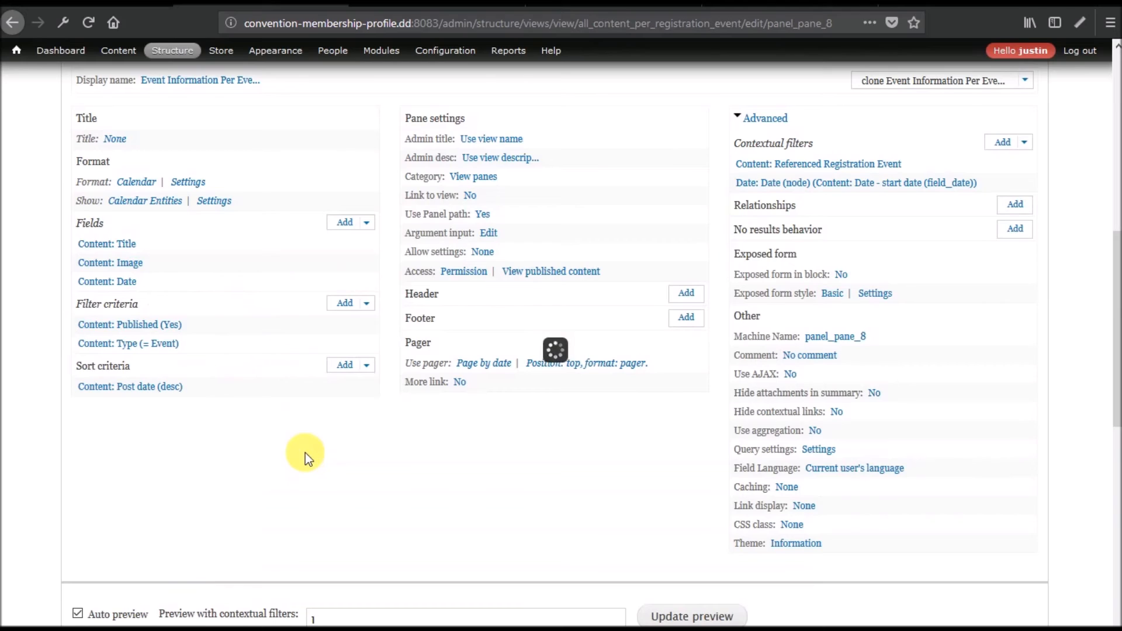
pyautogui.click(611, 366)
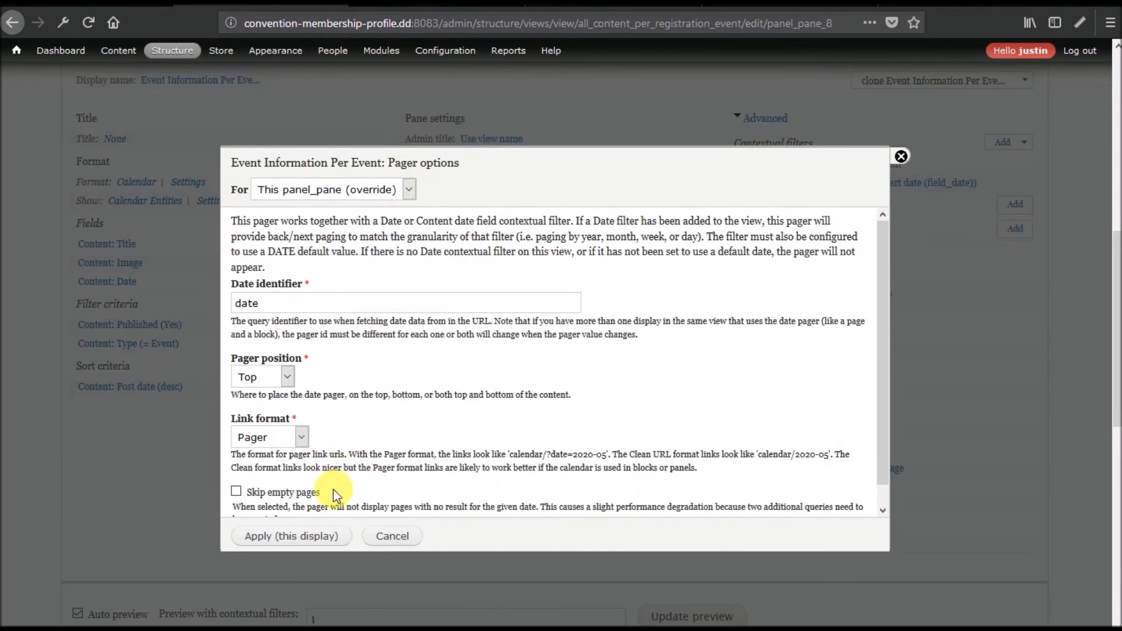
pyautogui.click(287, 492)
pyautogui.scroll(-1, 417, 442)
pyautogui.click(264, 536)
pyautogui.scroll(-9, 314, 440)
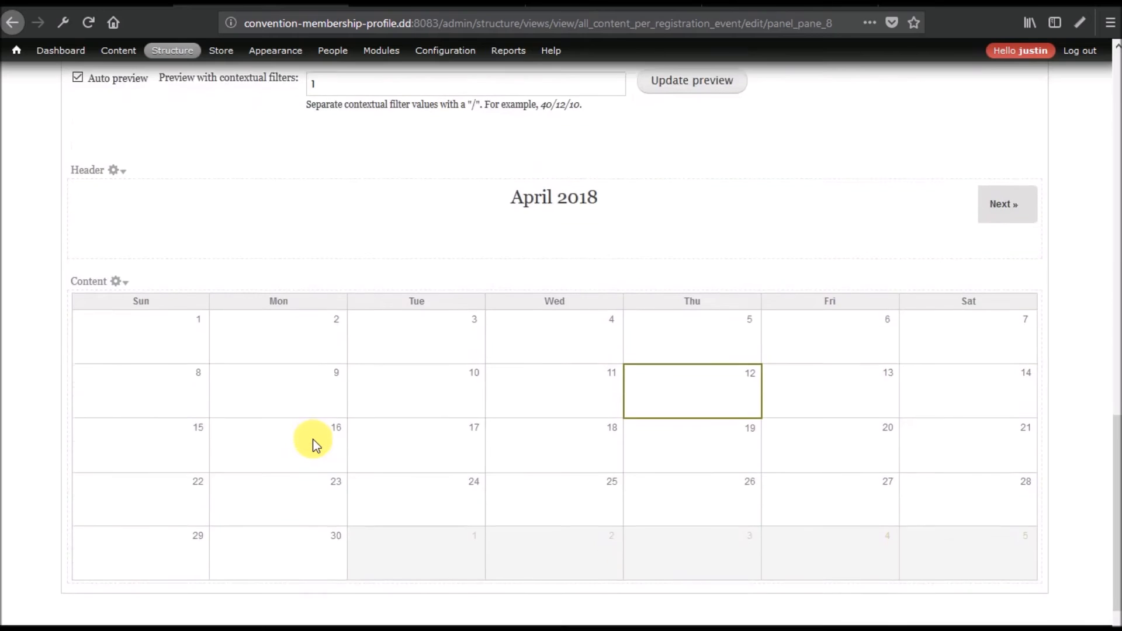
pyautogui.scroll(2, 314, 440)
pyautogui.scroll(-4, 313, 440)
pyautogui.scroll(4, 313, 440)
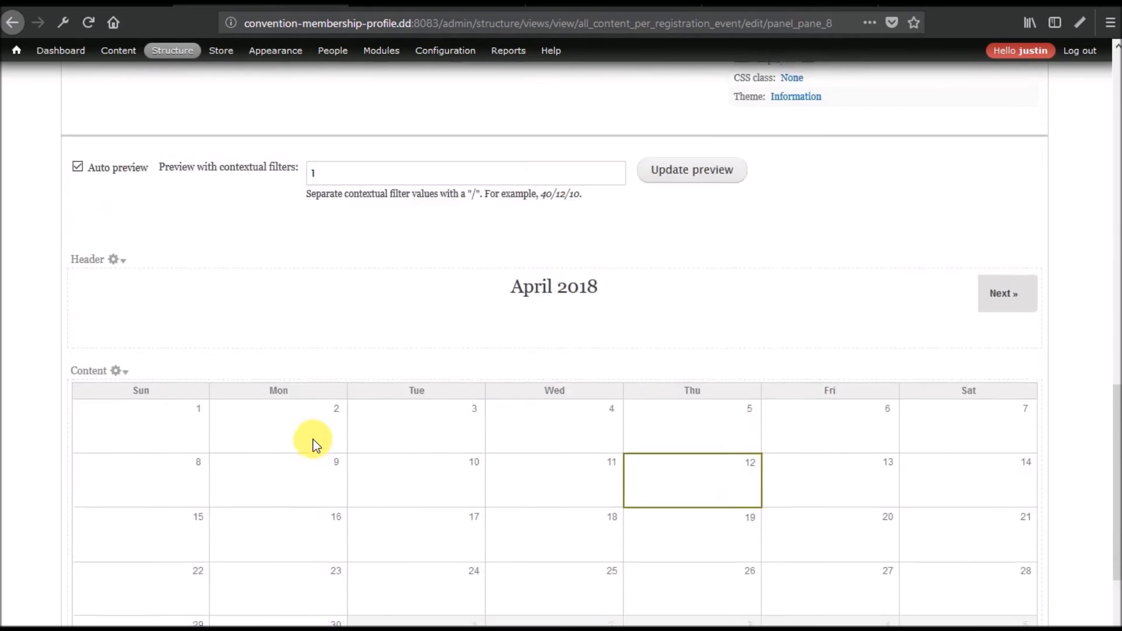
pyautogui.scroll(3, 313, 440)
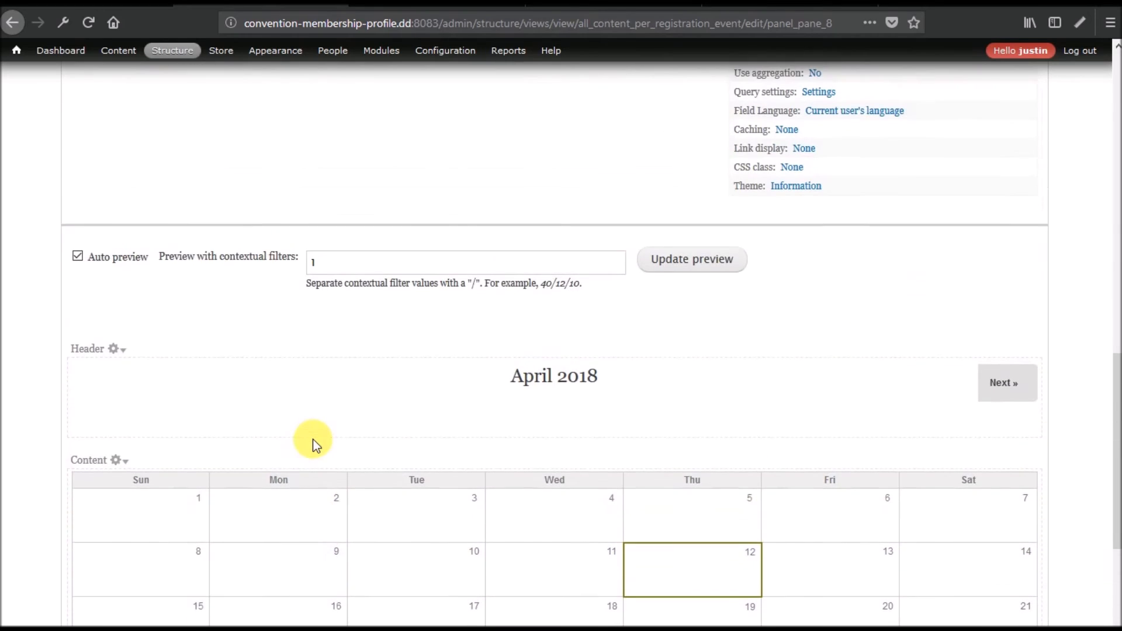
# Advance the calendar preview to May 2018, showing Orientation (15th) and Keynote Speaker (16th).
pyautogui.click(1010, 392)
pyautogui.scroll(-5, 712, 388)
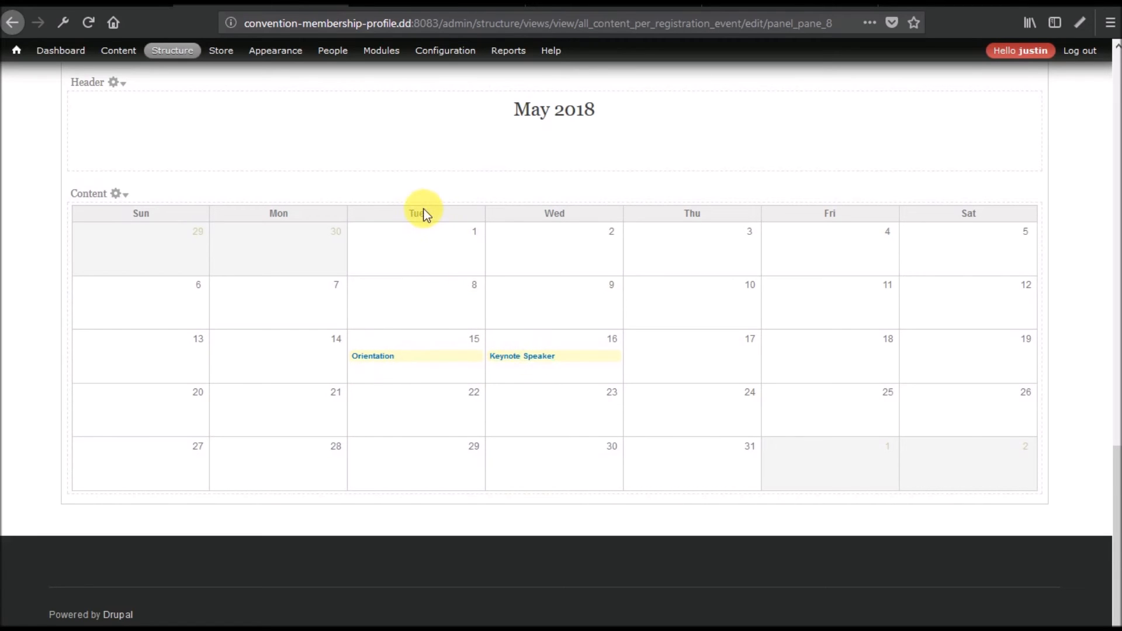
pyautogui.scroll(12, 548, 454)
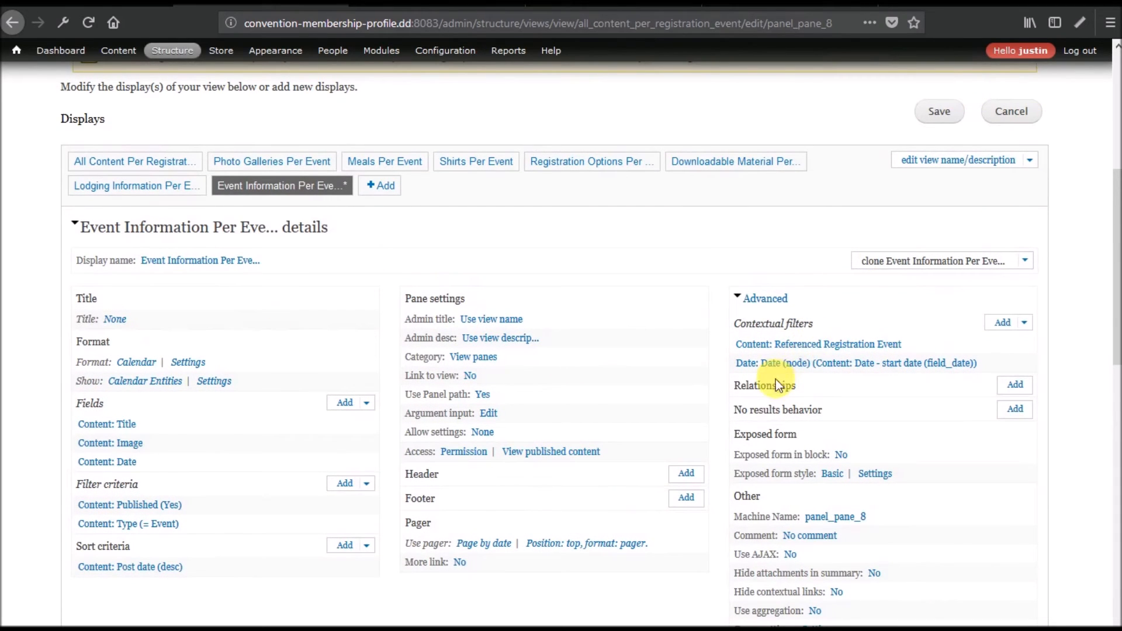
pyautogui.scroll(-12, 608, 433)
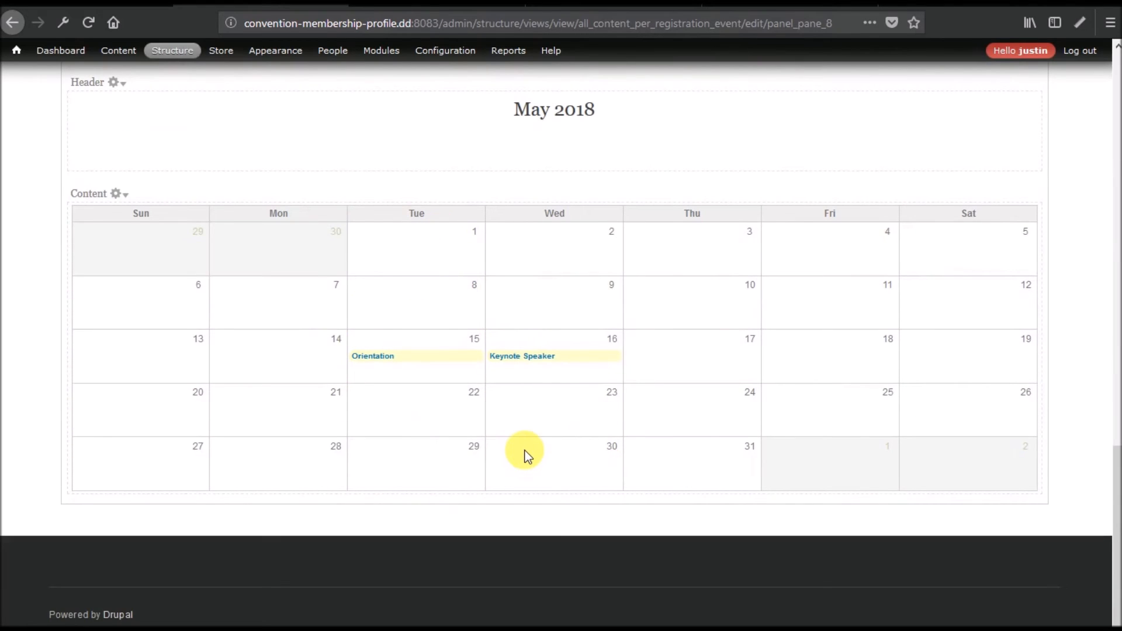
pyautogui.scroll(5, 526, 454)
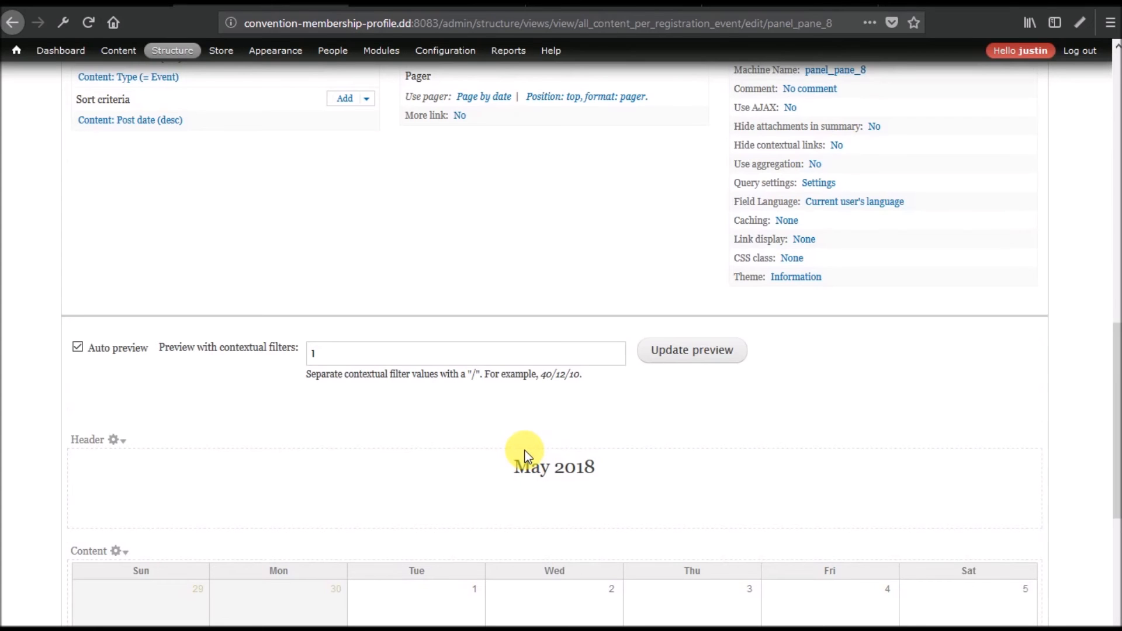
pyautogui.scroll(6, 526, 454)
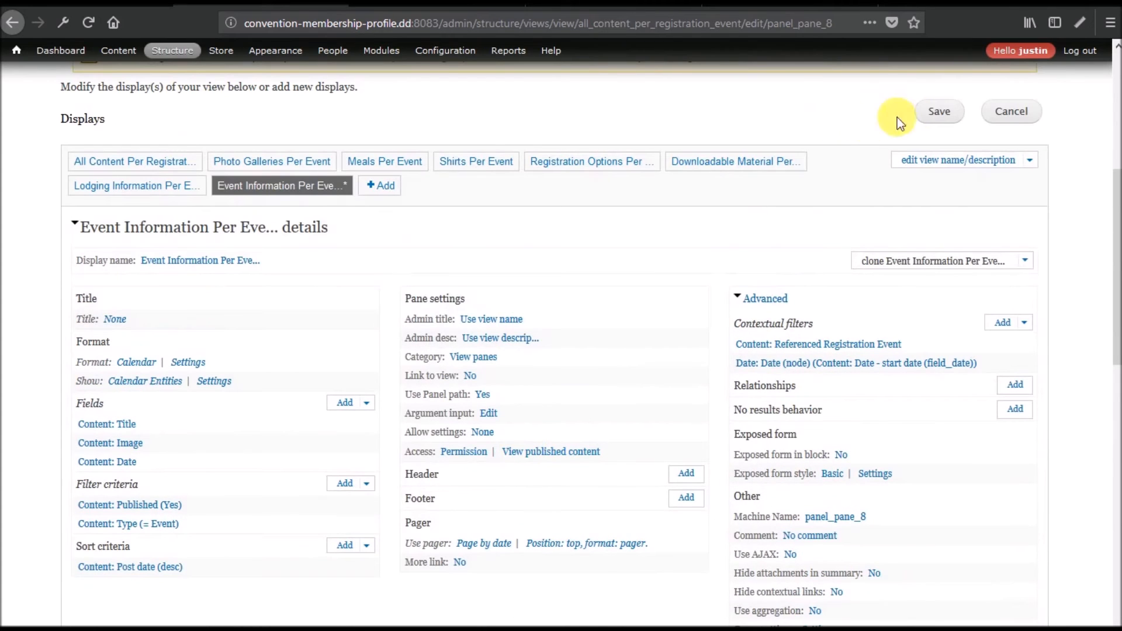
# Save the All Content Per Registration Event view.
pyautogui.click(938, 119)
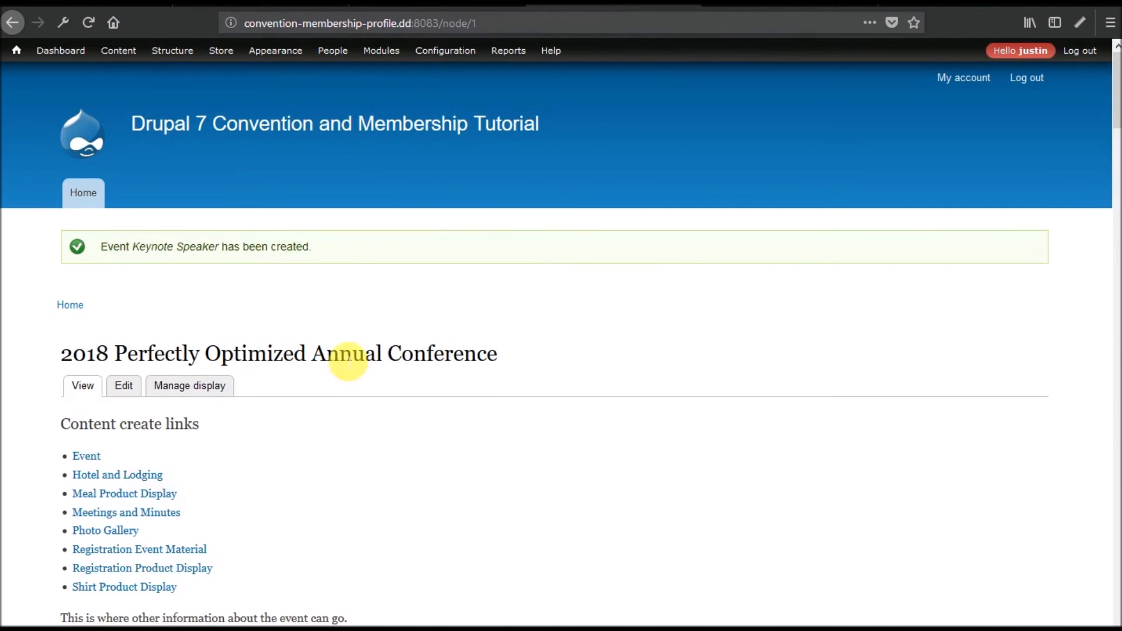
pyautogui.scroll(-6, 345, 354)
pyautogui.scroll(6, 342, 356)
# Add the Event Information Per Event view pane to the conference panel's Second Column and finish.
pyautogui.click(1031, 424)
pyautogui.click(996, 442)
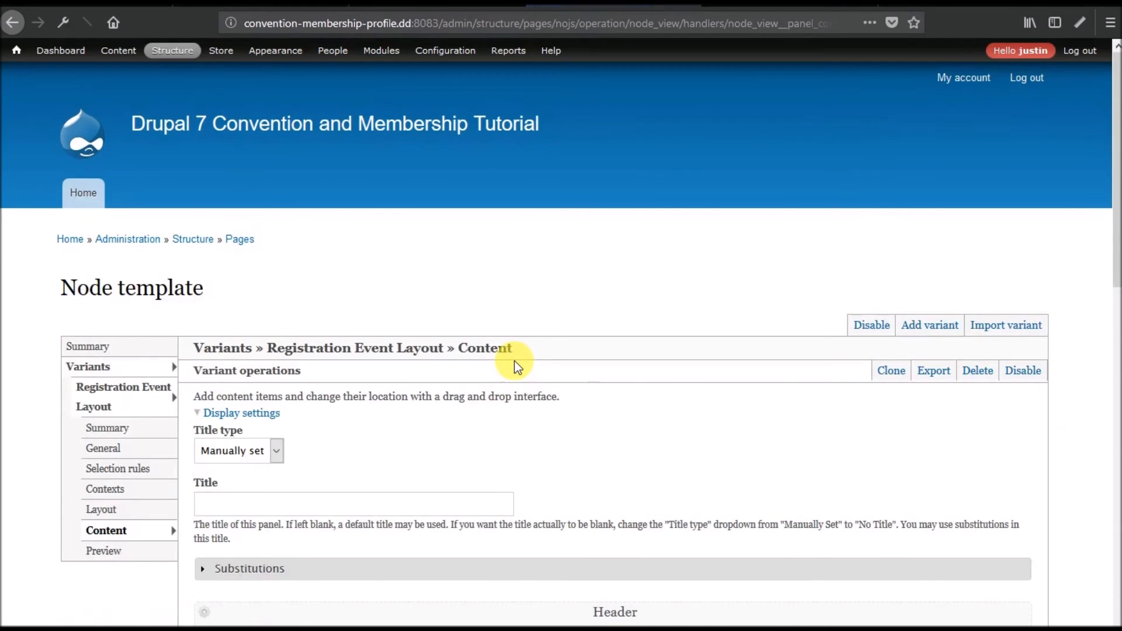
pyautogui.scroll(-6, 514, 360)
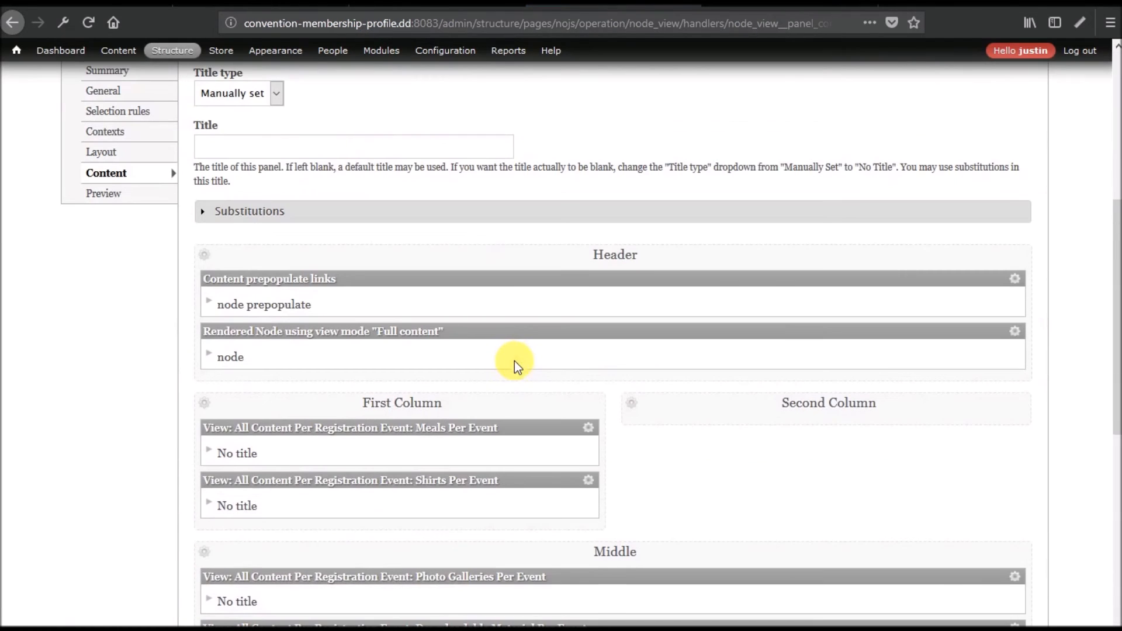
pyautogui.click(636, 405)
pyautogui.click(657, 403)
pyautogui.click(148, 330)
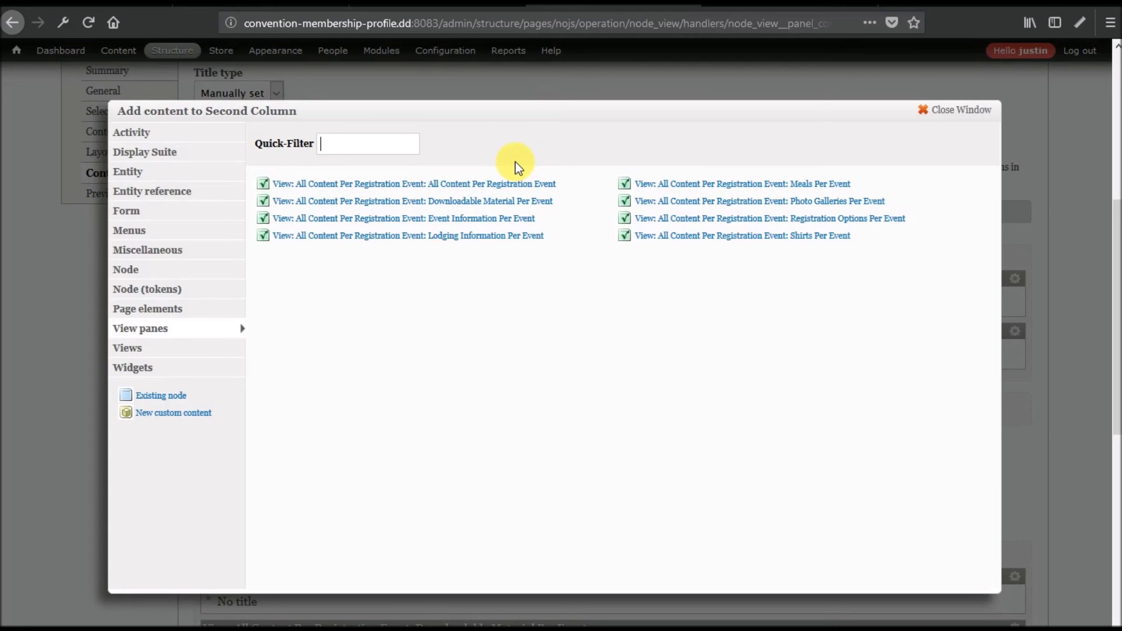
pyautogui.click(471, 218)
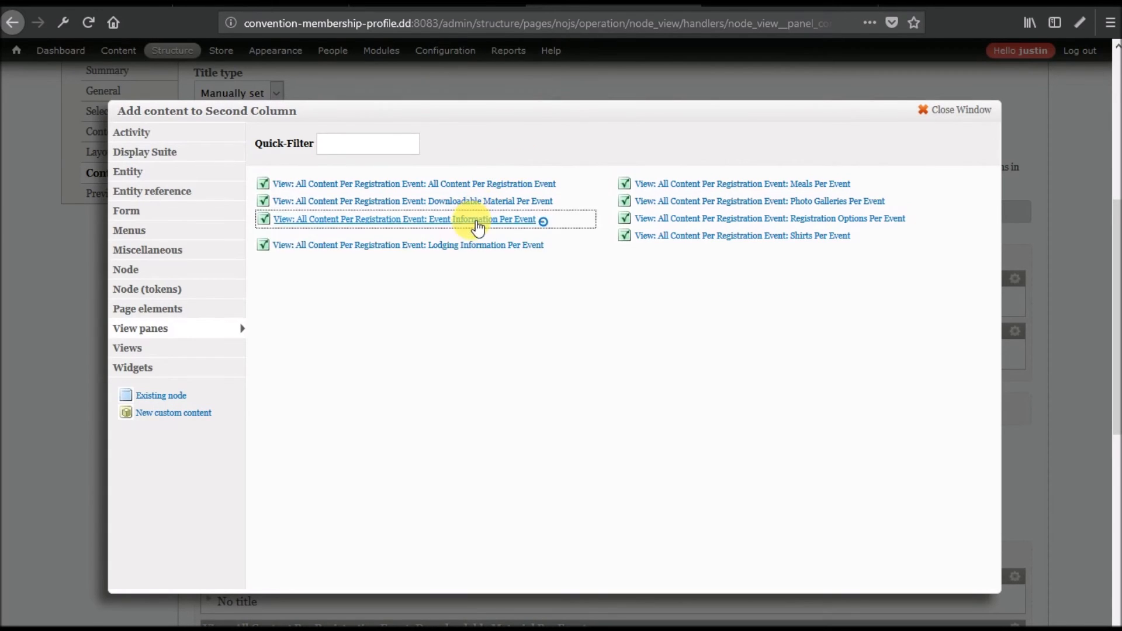
pyautogui.click(144, 162)
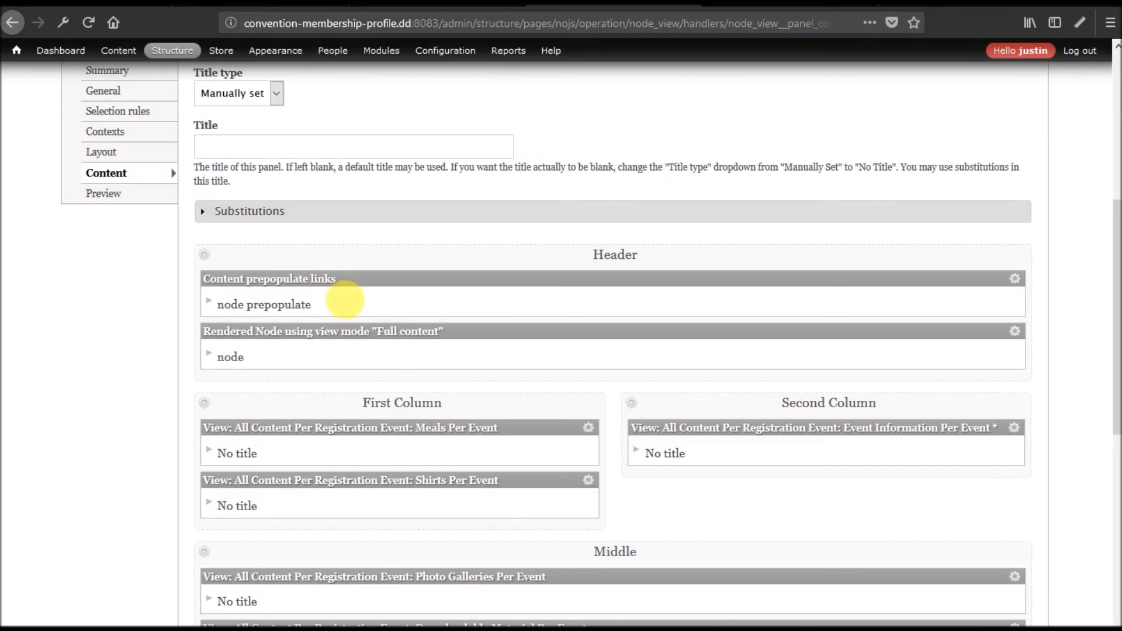
pyautogui.scroll(-9, 433, 403)
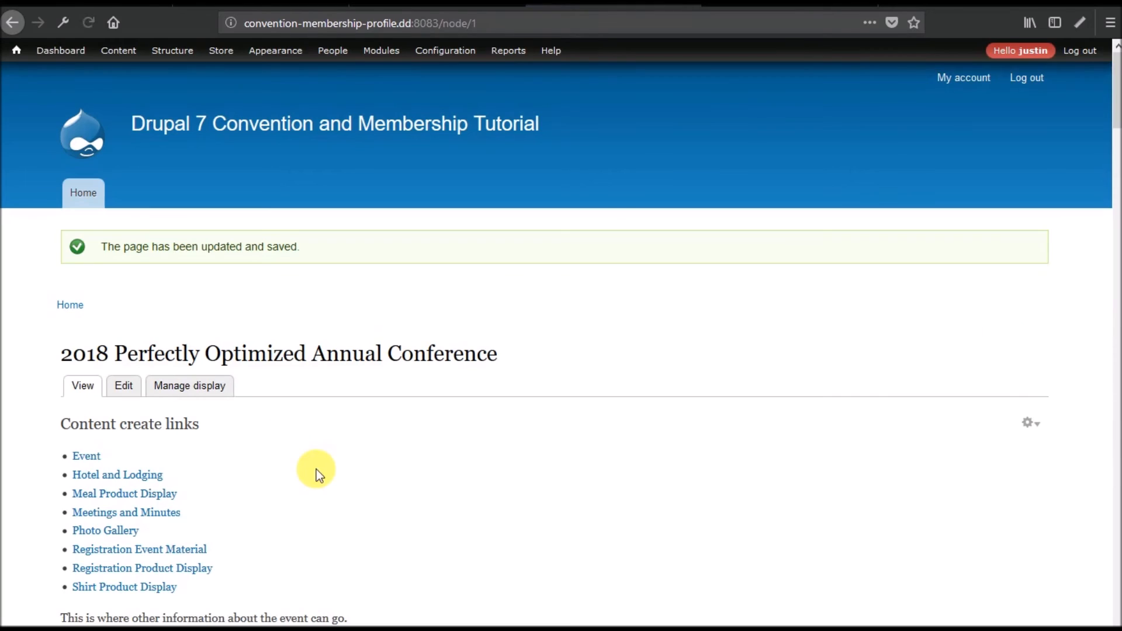
pyautogui.scroll(-10, 383, 347)
pyautogui.scroll(-5, 381, 346)
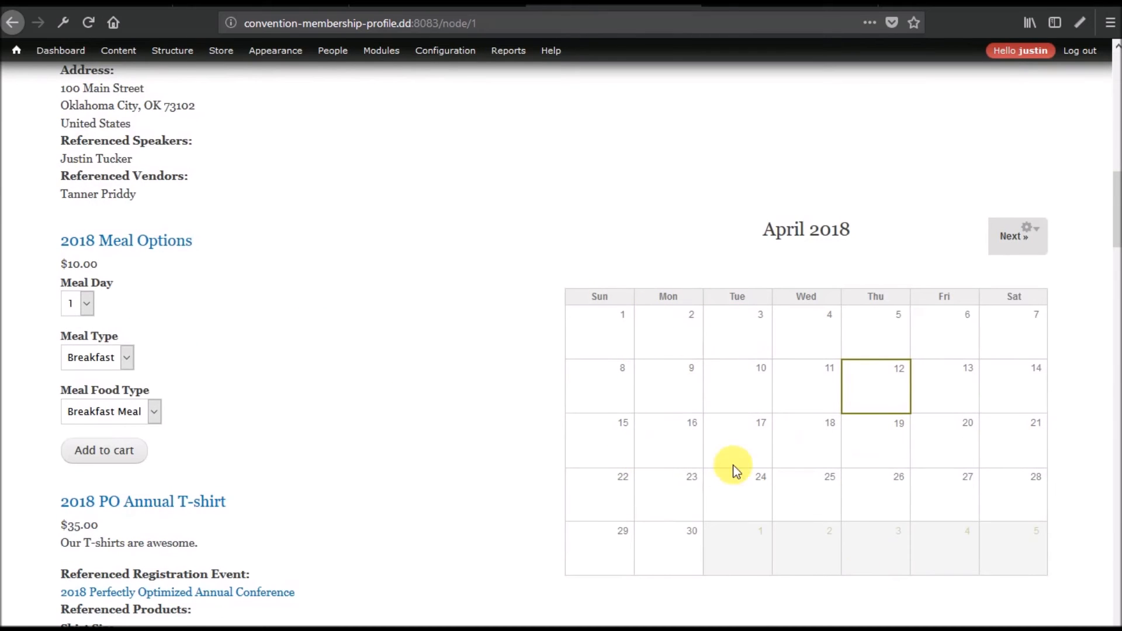
pyautogui.click(1007, 239)
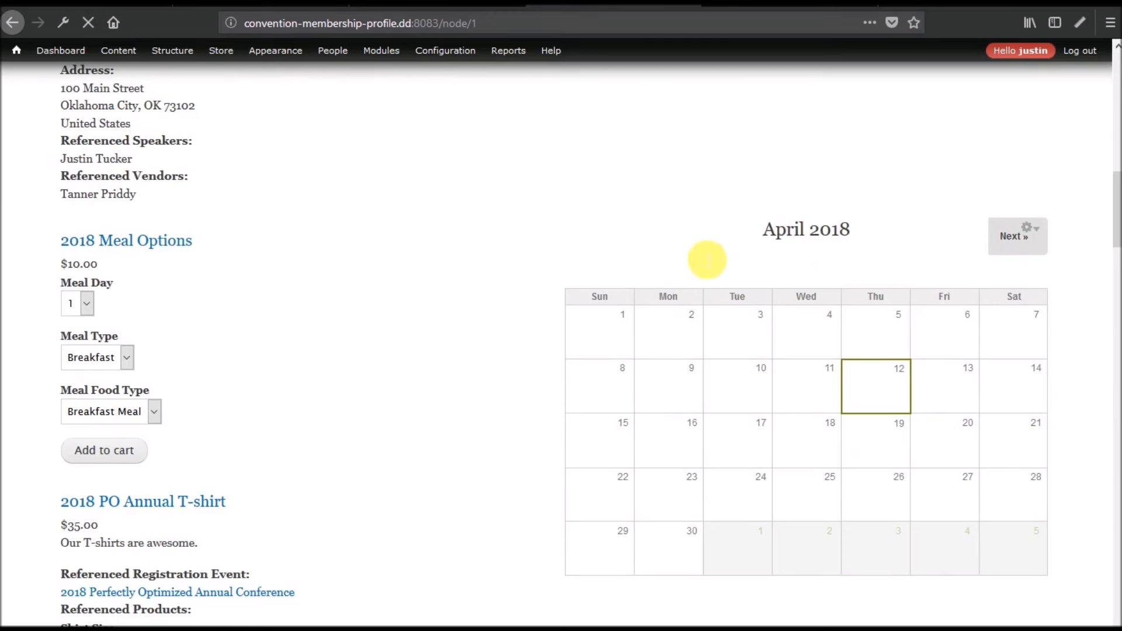
pyautogui.scroll(-20, 671, 258)
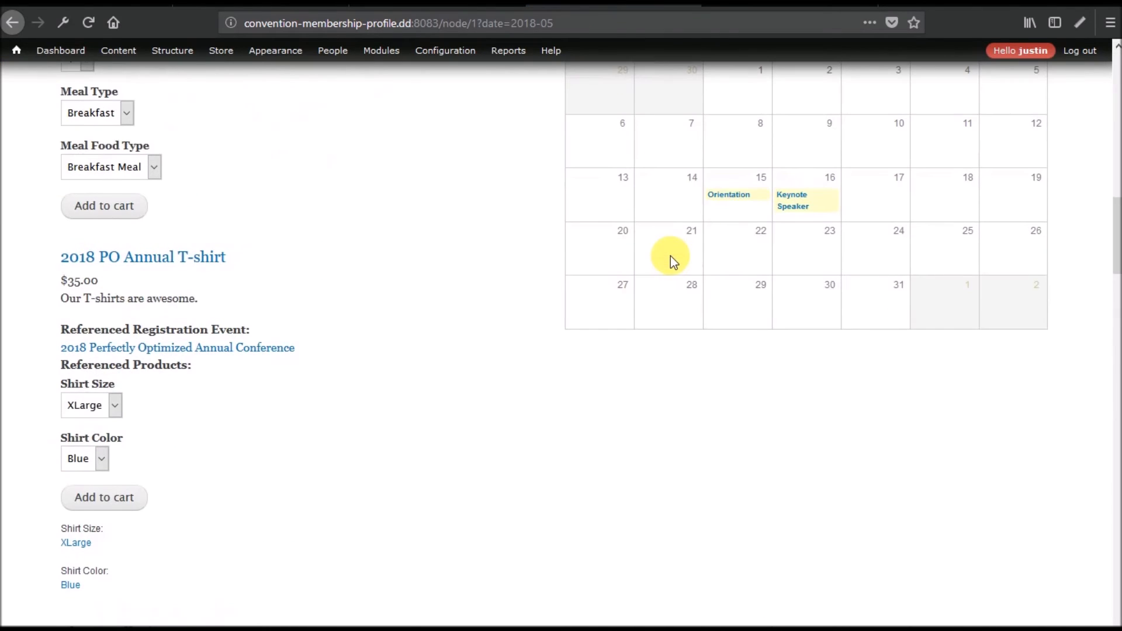
pyautogui.scroll(6, 633, 388)
pyautogui.scroll(-20, 376, 424)
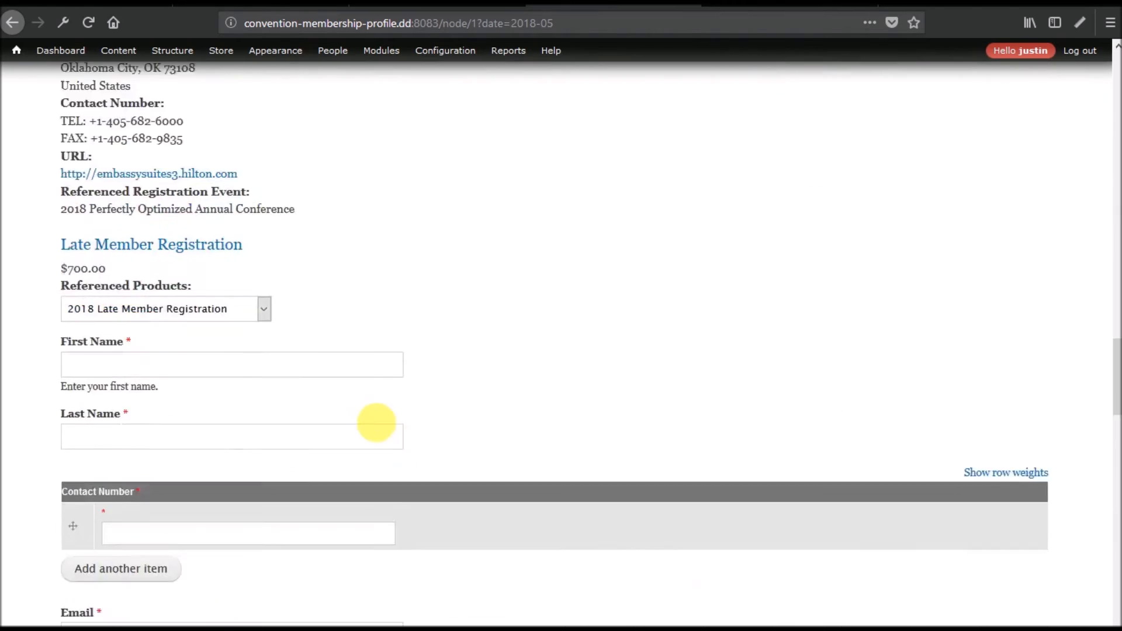
pyautogui.scroll(6, 376, 423)
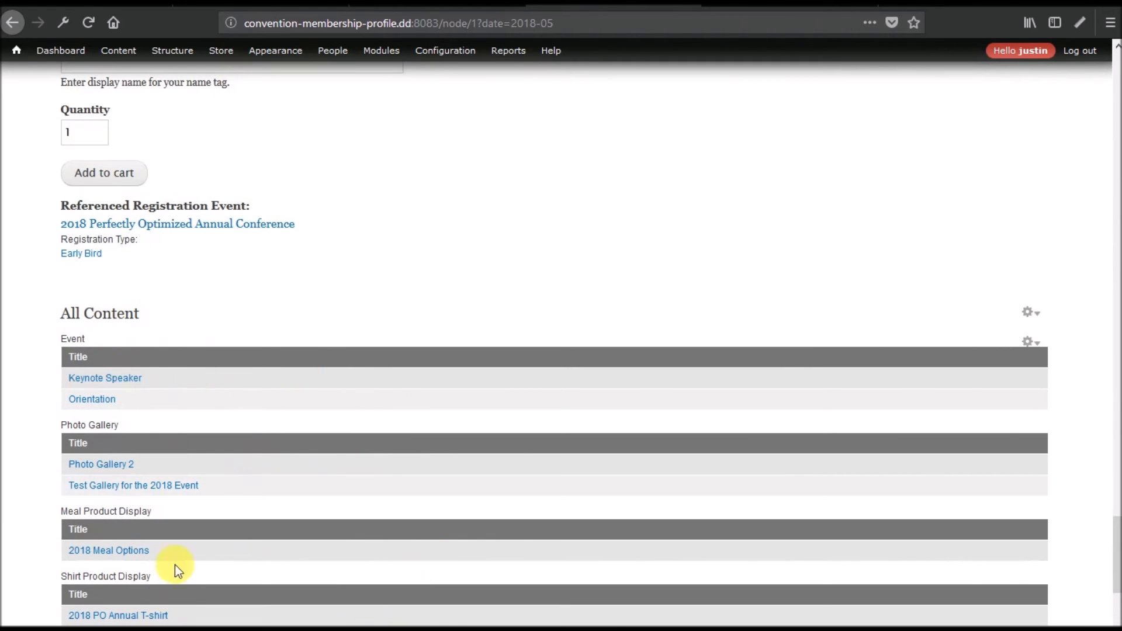
pyautogui.scroll(6, 223, 590)
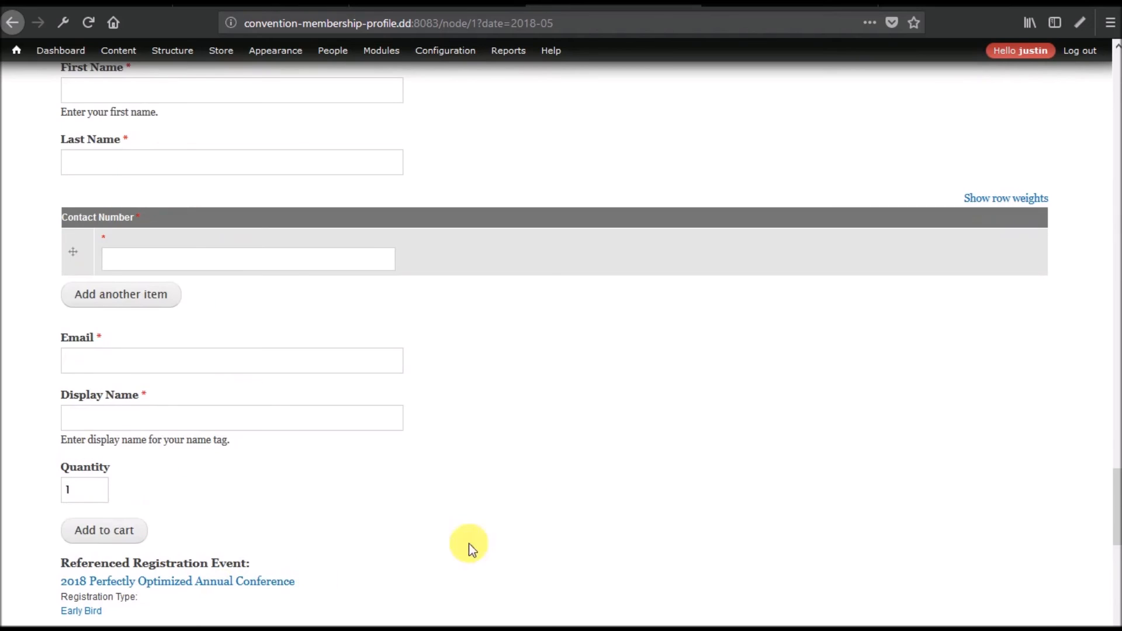
pyautogui.scroll(8, 531, 447)
pyautogui.scroll(15, 531, 447)
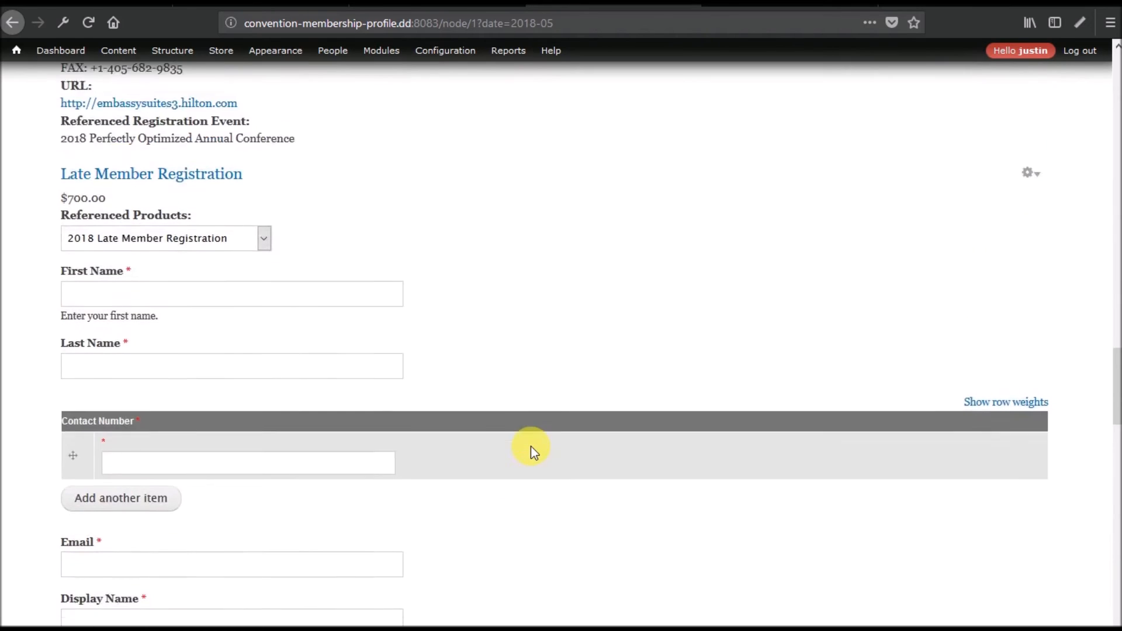
pyautogui.scroll(9, 531, 446)
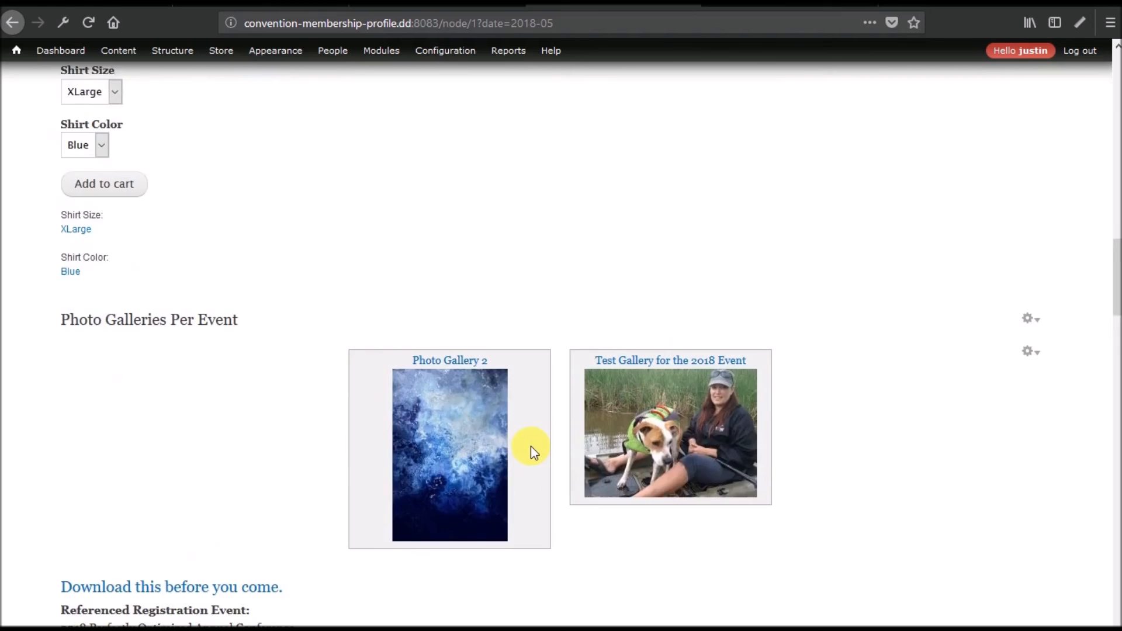
pyautogui.scroll(-14, 531, 447)
pyautogui.scroll(20, 531, 447)
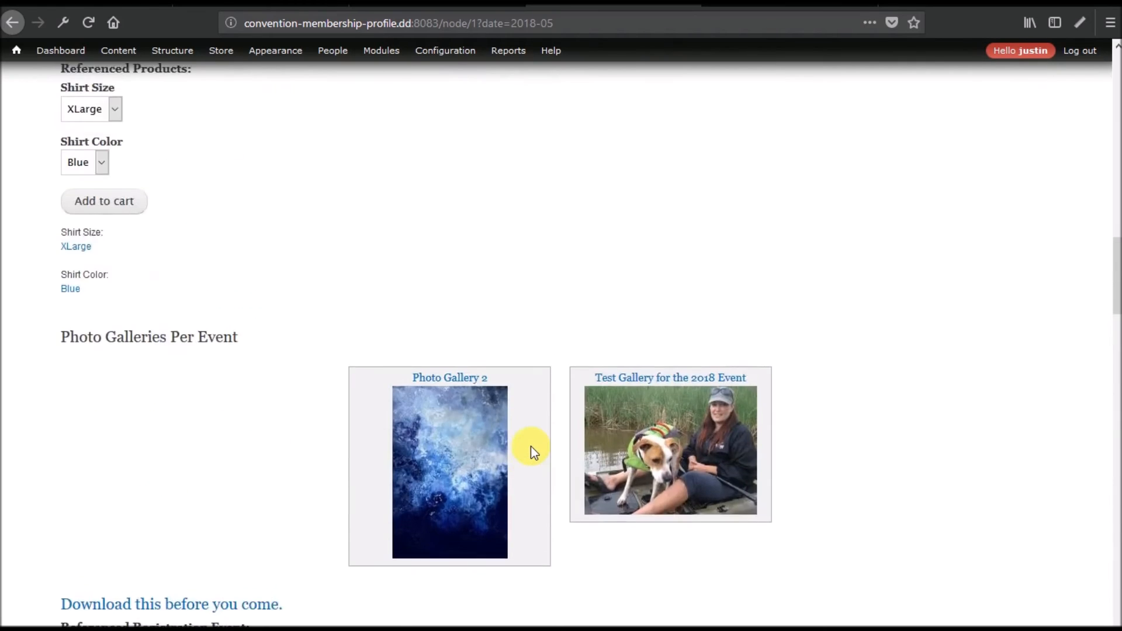
pyautogui.scroll(1, 531, 447)
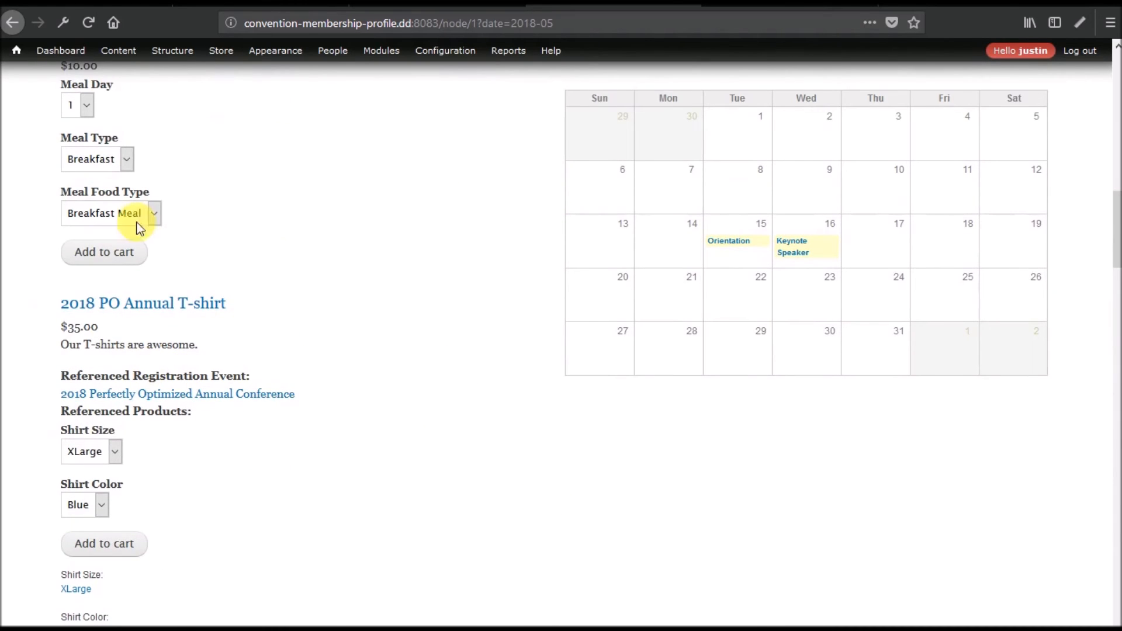
pyautogui.scroll(8, 401, 376)
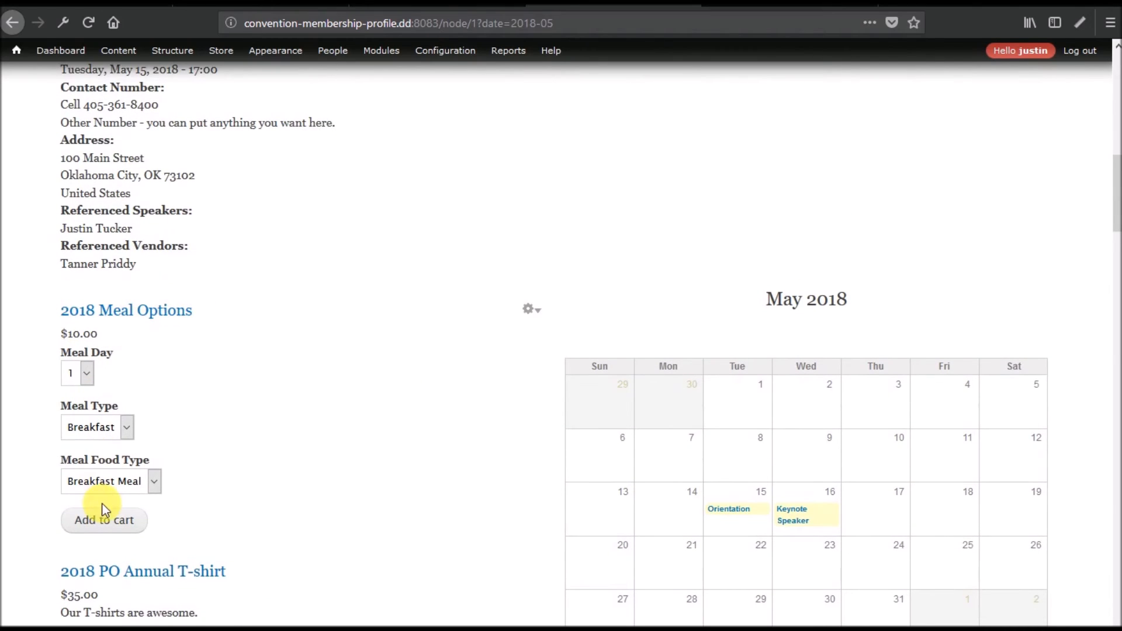
pyautogui.scroll(5, 321, 406)
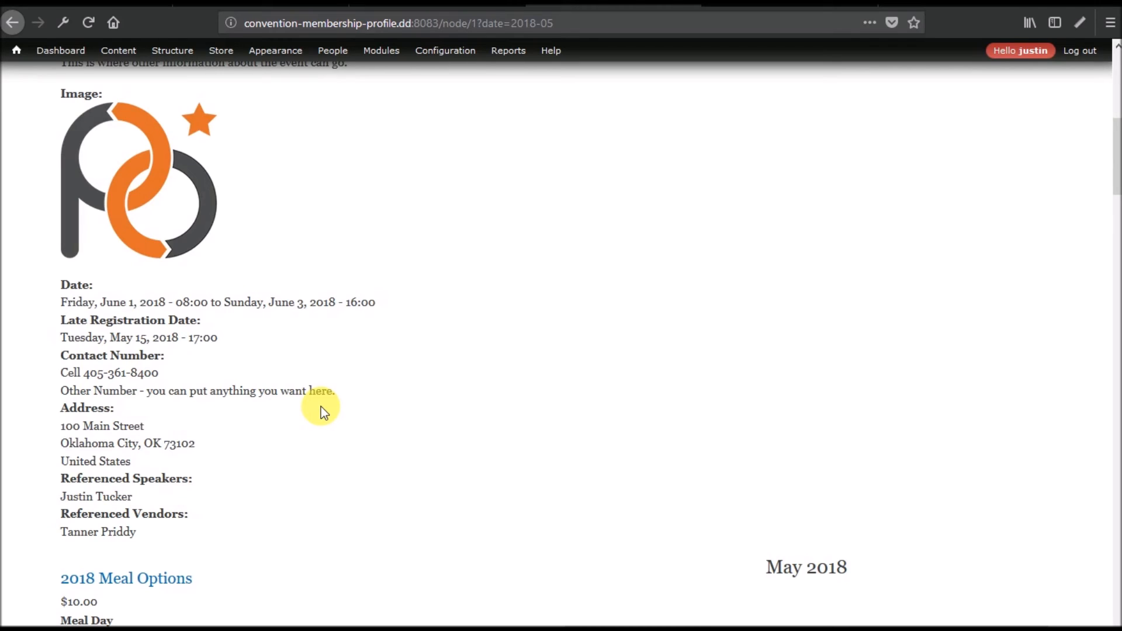
pyautogui.scroll(-8, 321, 407)
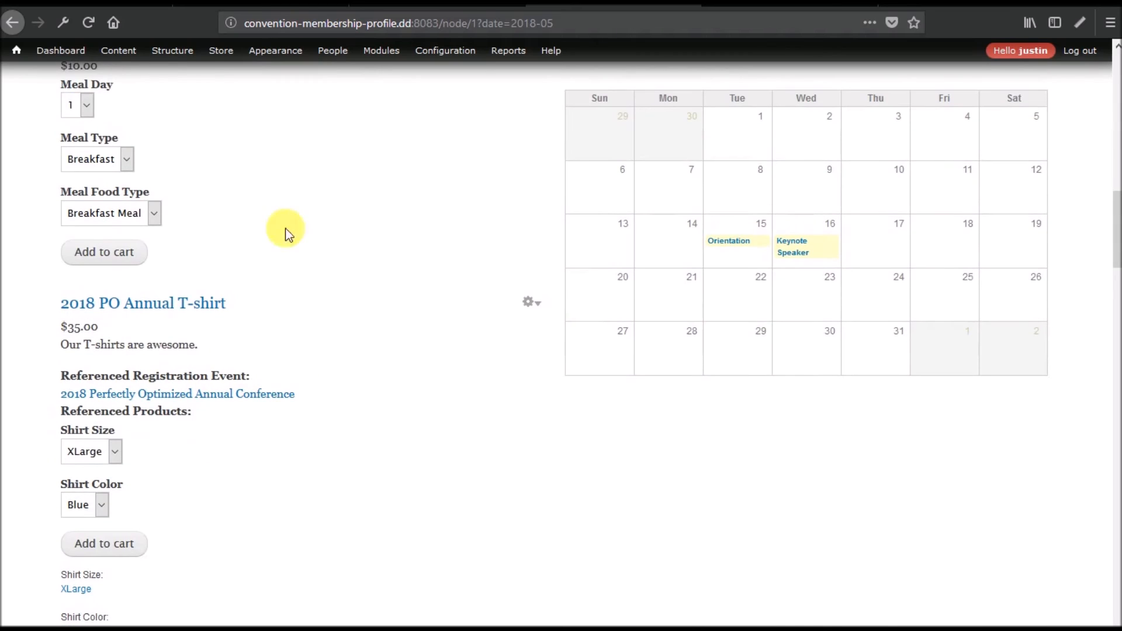
pyautogui.scroll(-4, 160, 350)
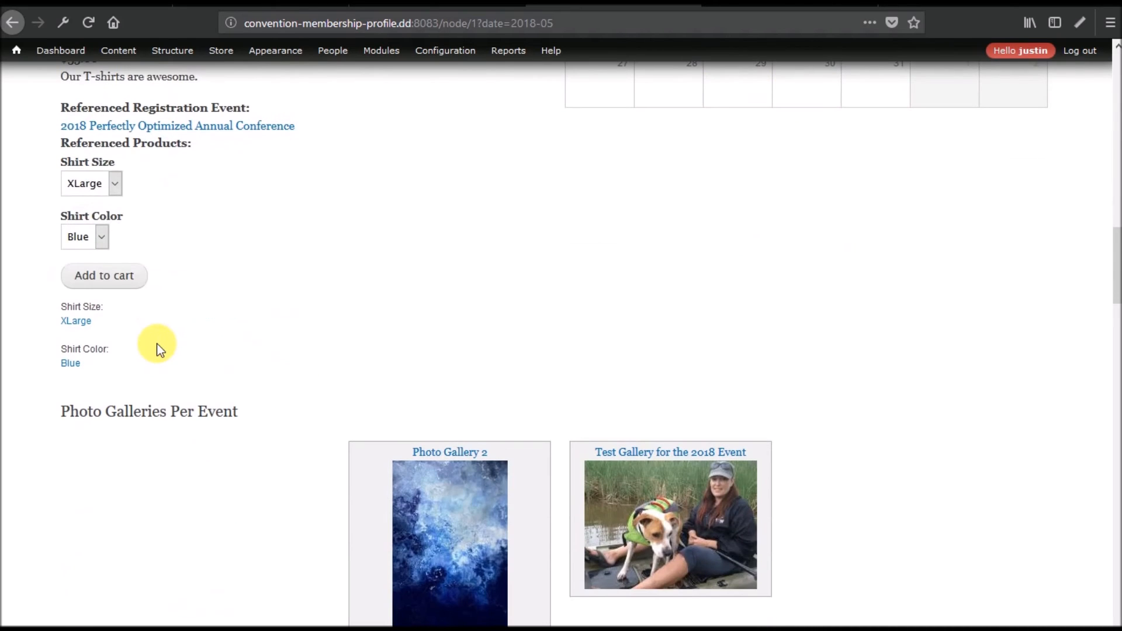
pyautogui.scroll(4, 161, 349)
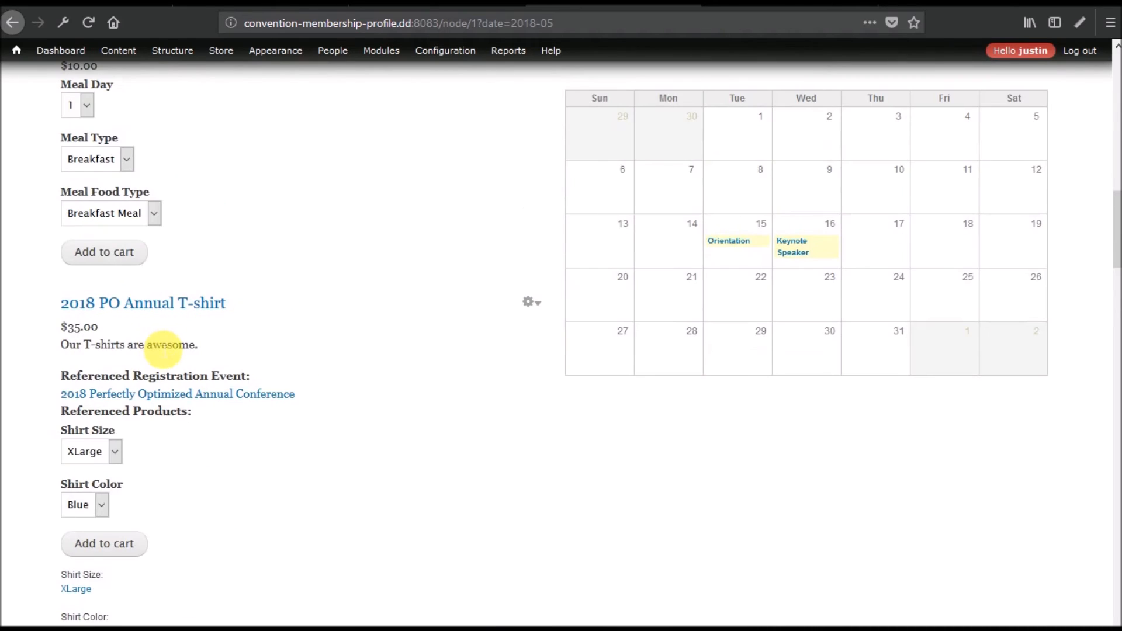
pyautogui.scroll(1, 160, 350)
pyautogui.click(87, 195)
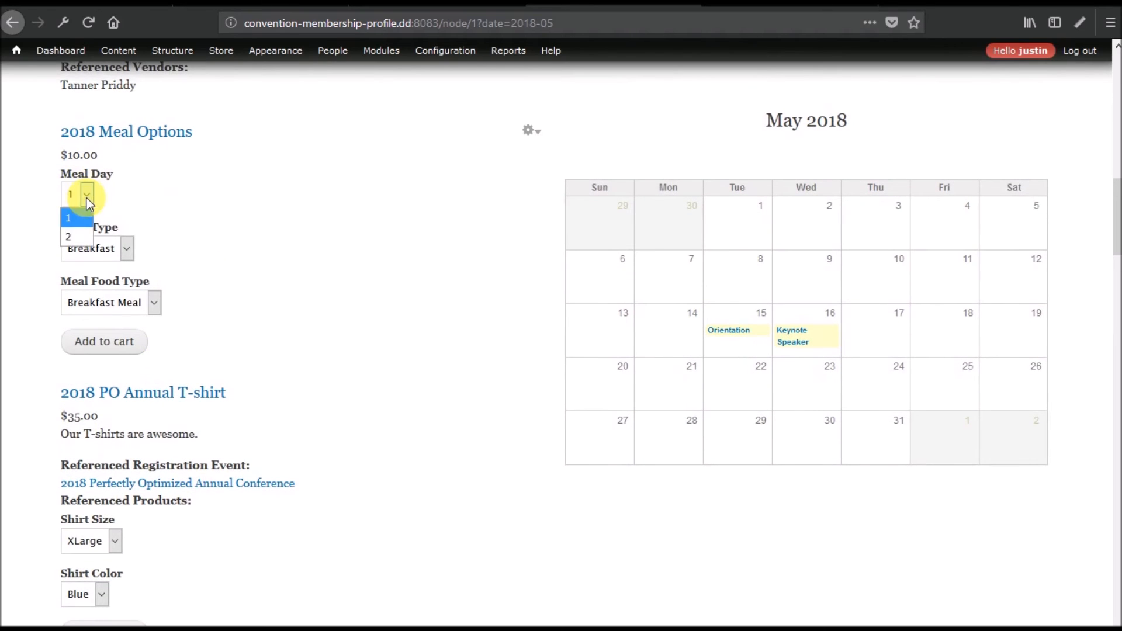
pyautogui.click(140, 287)
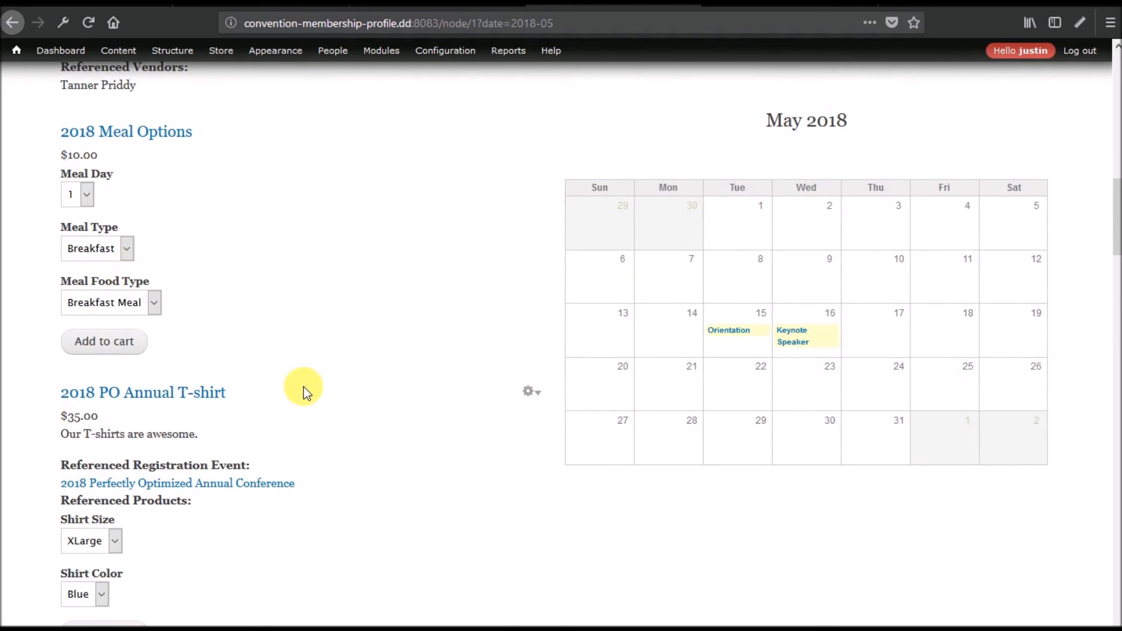
pyautogui.scroll(-5, 303, 387)
pyautogui.scroll(-14, 155, 346)
pyautogui.scroll(-15, 168, 350)
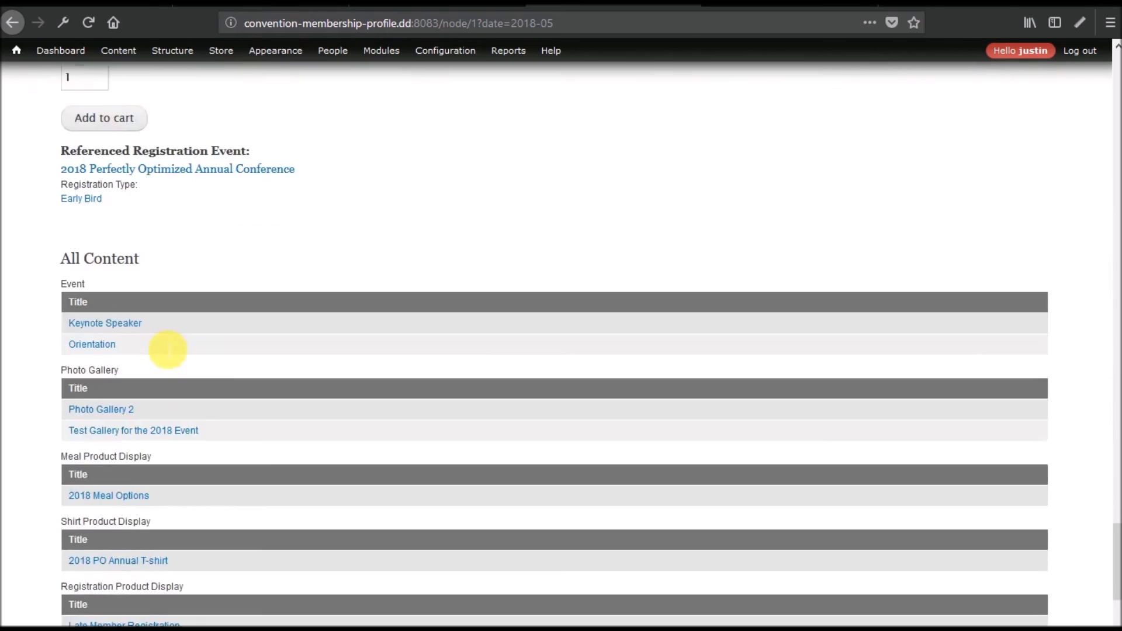
pyautogui.scroll(-5, 167, 349)
pyautogui.scroll(3, 164, 349)
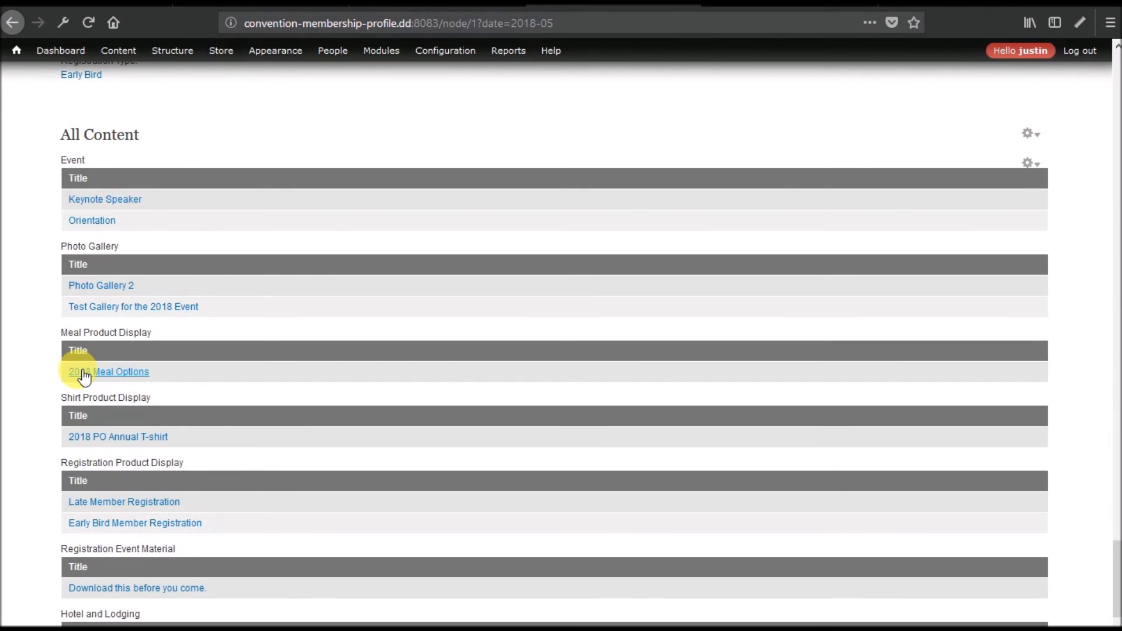
pyautogui.scroll(10, 83, 377)
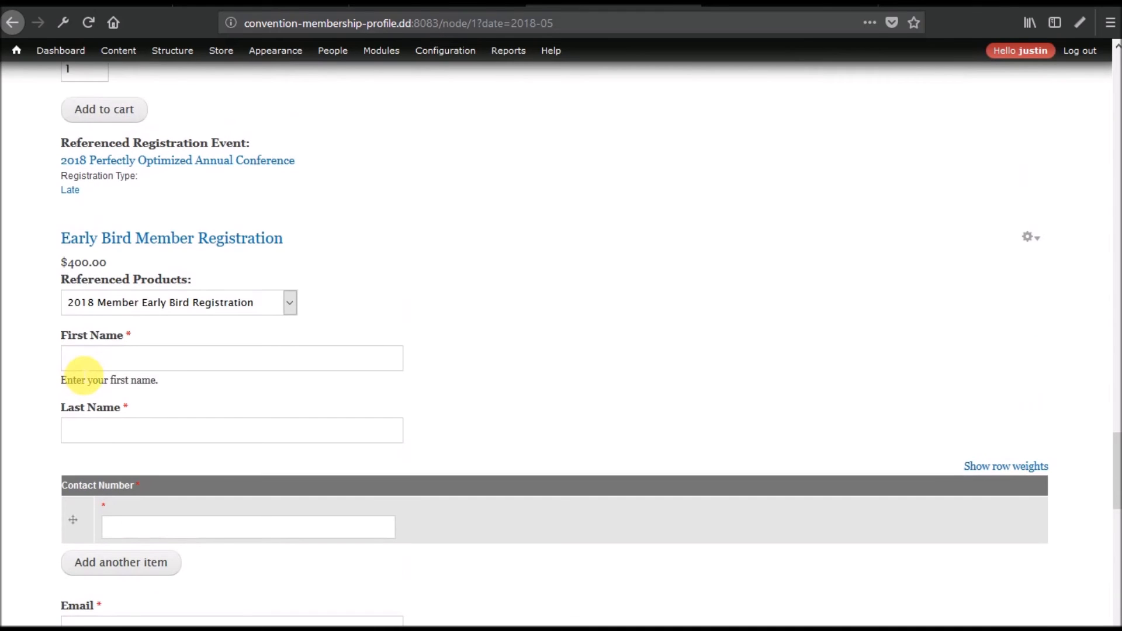
pyautogui.scroll(15, 84, 374)
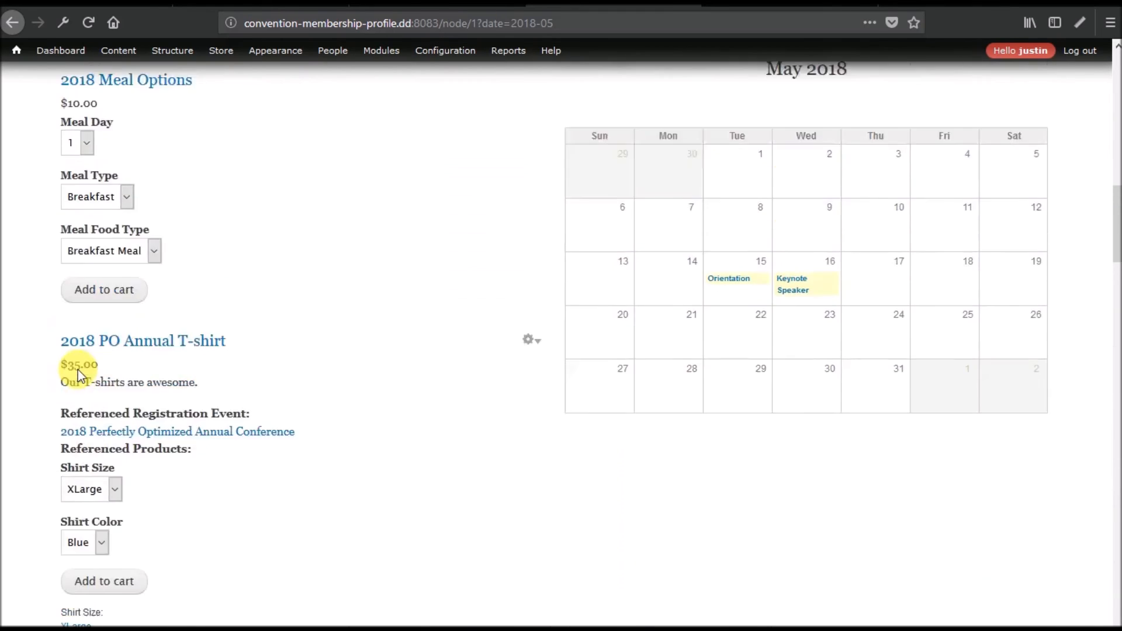
pyautogui.scroll(10, 79, 370)
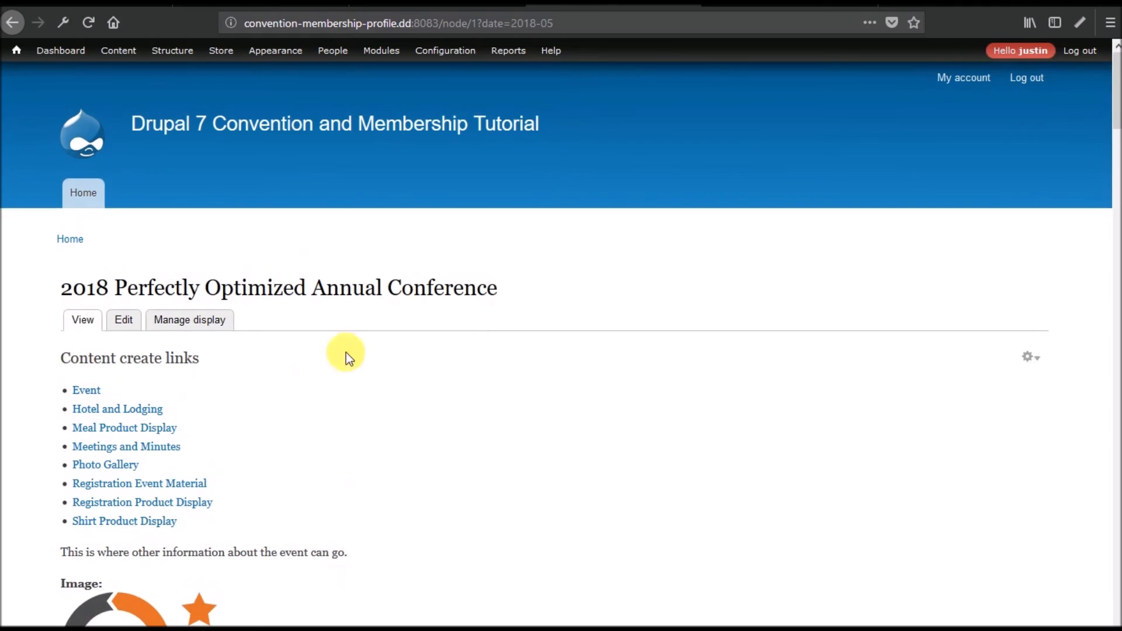
pyautogui.scroll(-20, 544, 254)
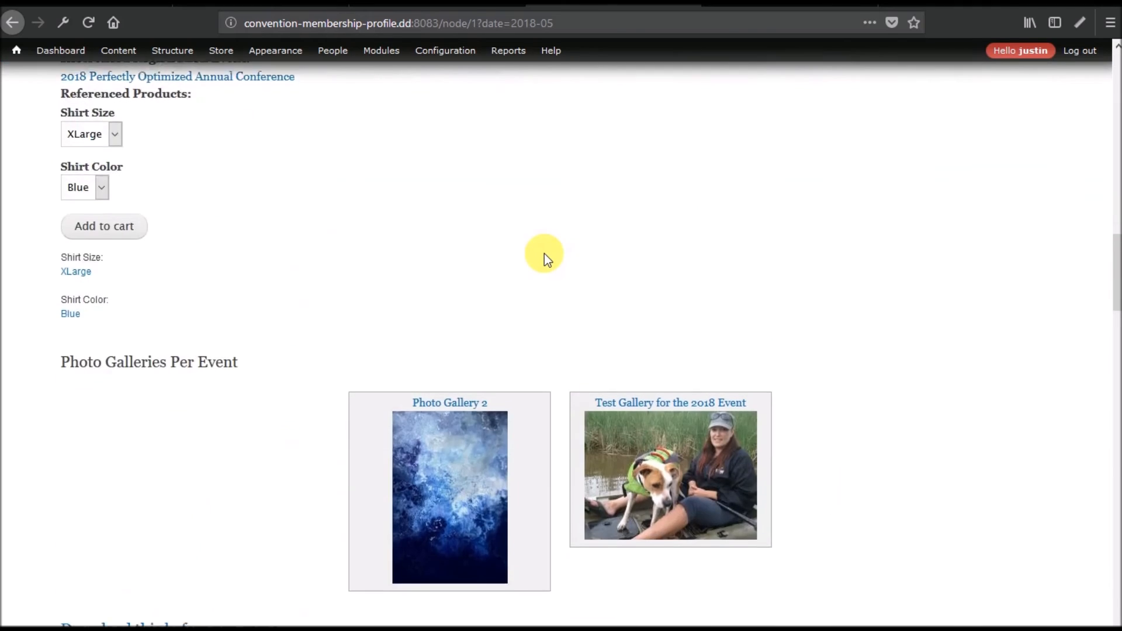
pyautogui.scroll(-15, 545, 253)
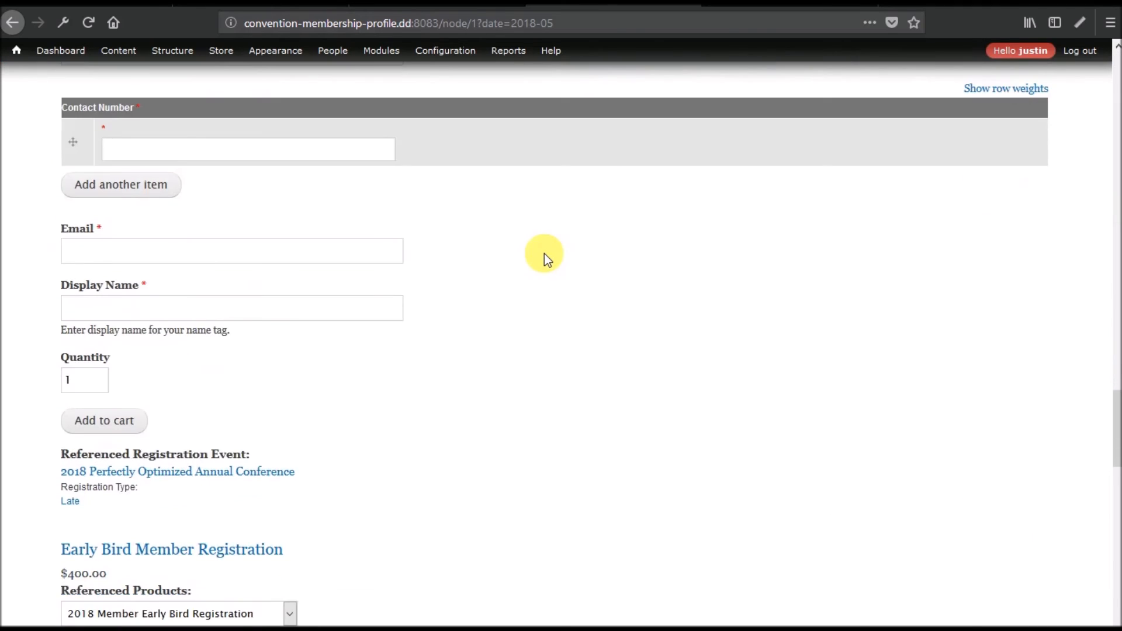
pyautogui.scroll(-14, 545, 253)
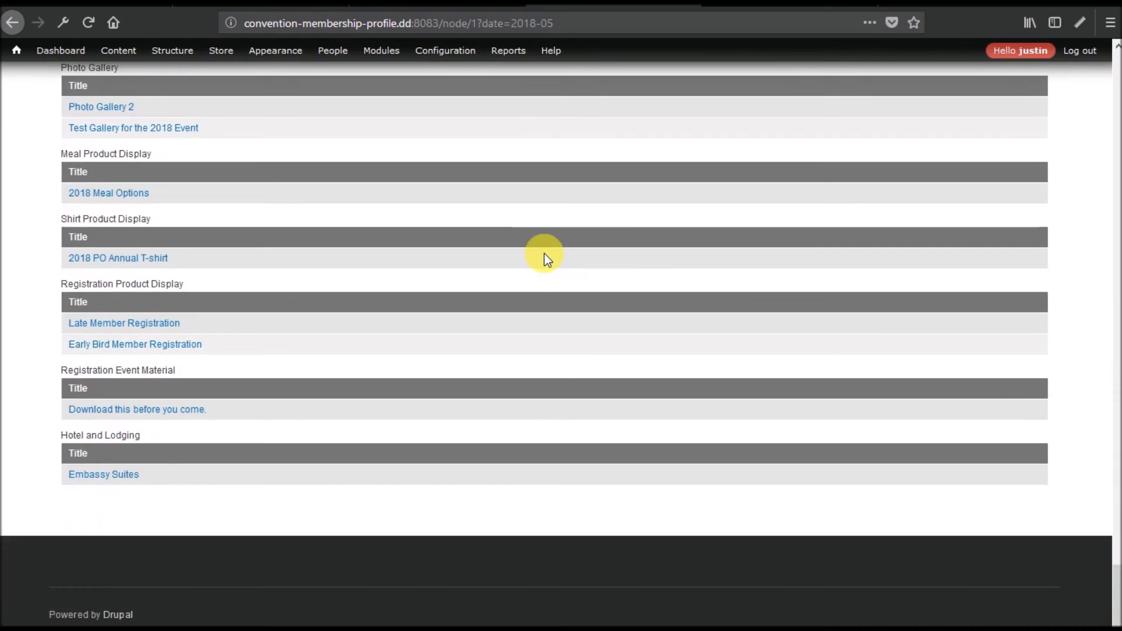
pyautogui.scroll(17, 545, 254)
pyautogui.scroll(20, 545, 254)
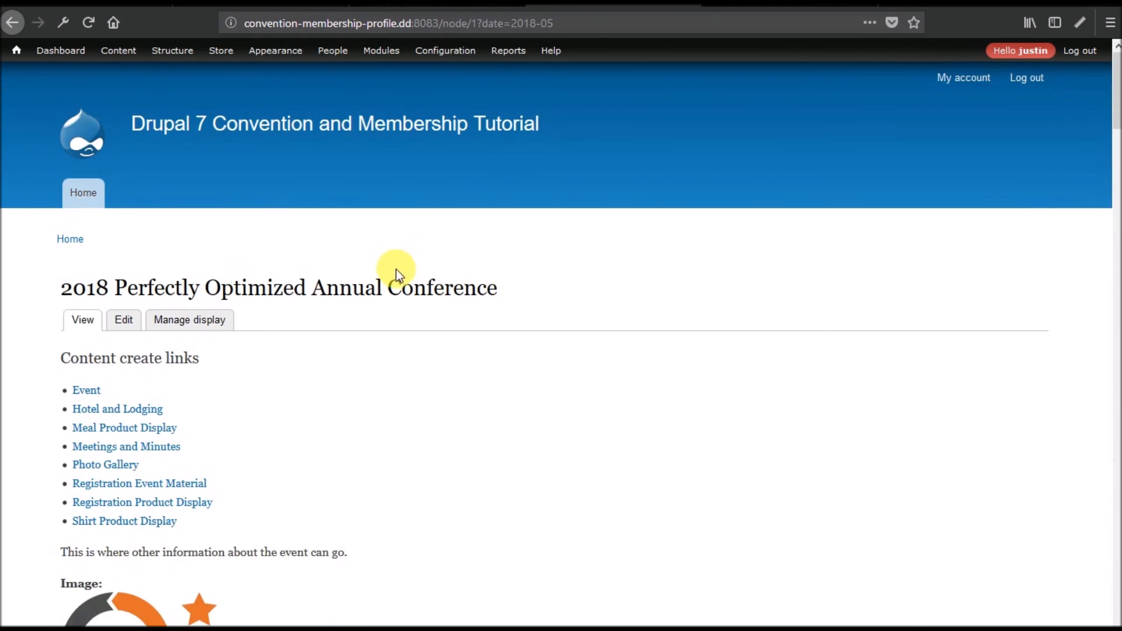
pyautogui.scroll(-6, 396, 272)
pyautogui.scroll(-6, 400, 275)
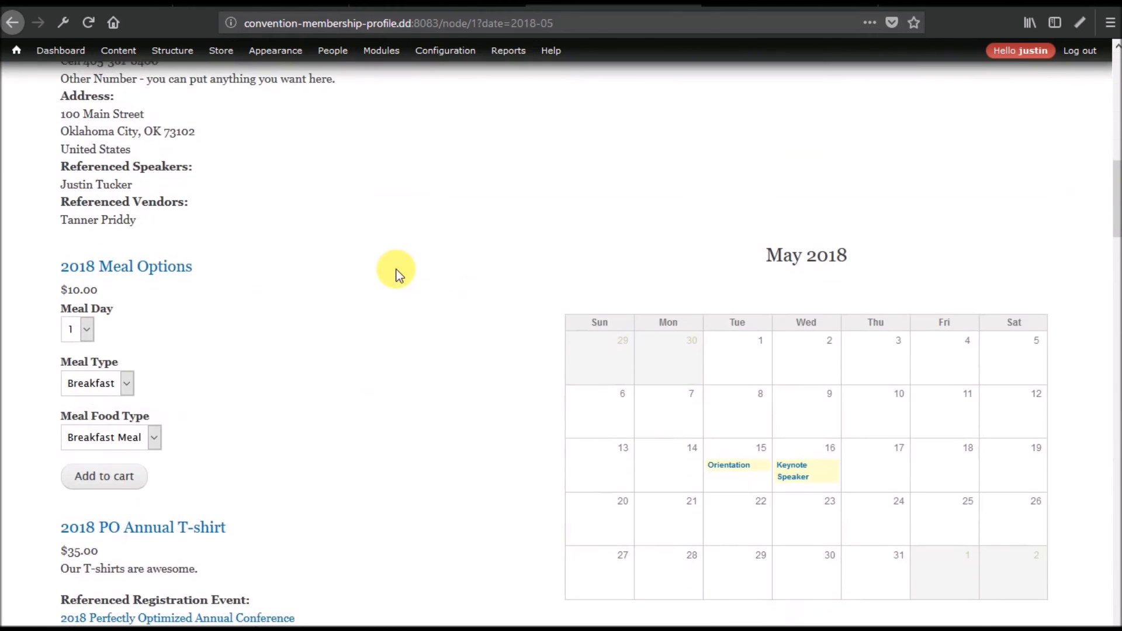
# Add the 2018 Day 1 Breakfast meal to the cart and review the $10.00 cart.
pyautogui.click(120, 480)
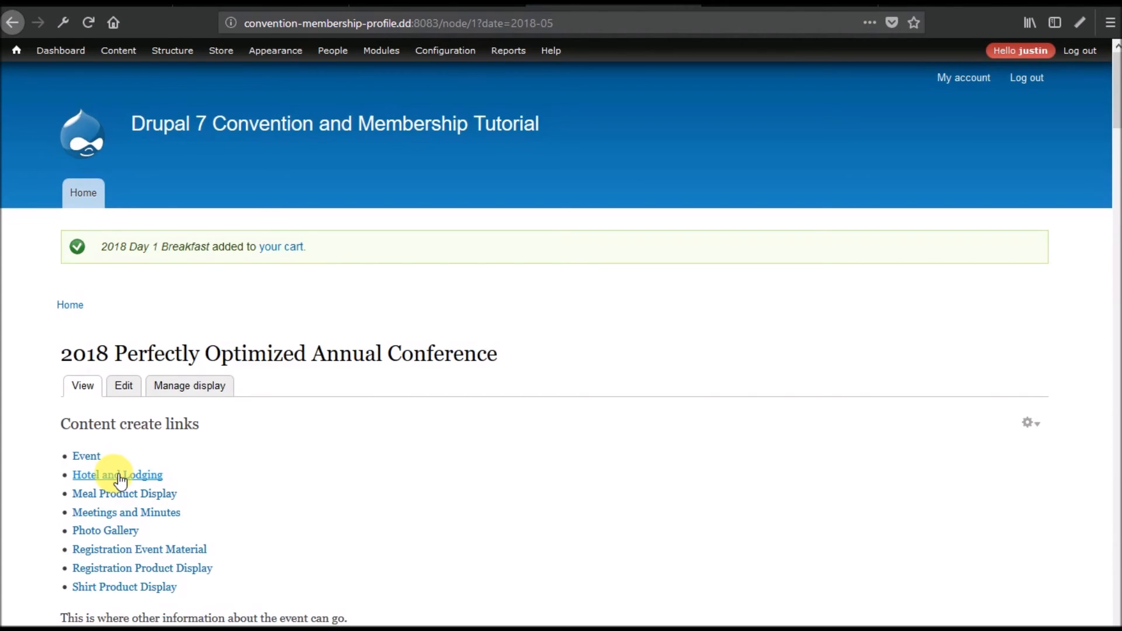
pyautogui.click(286, 250)
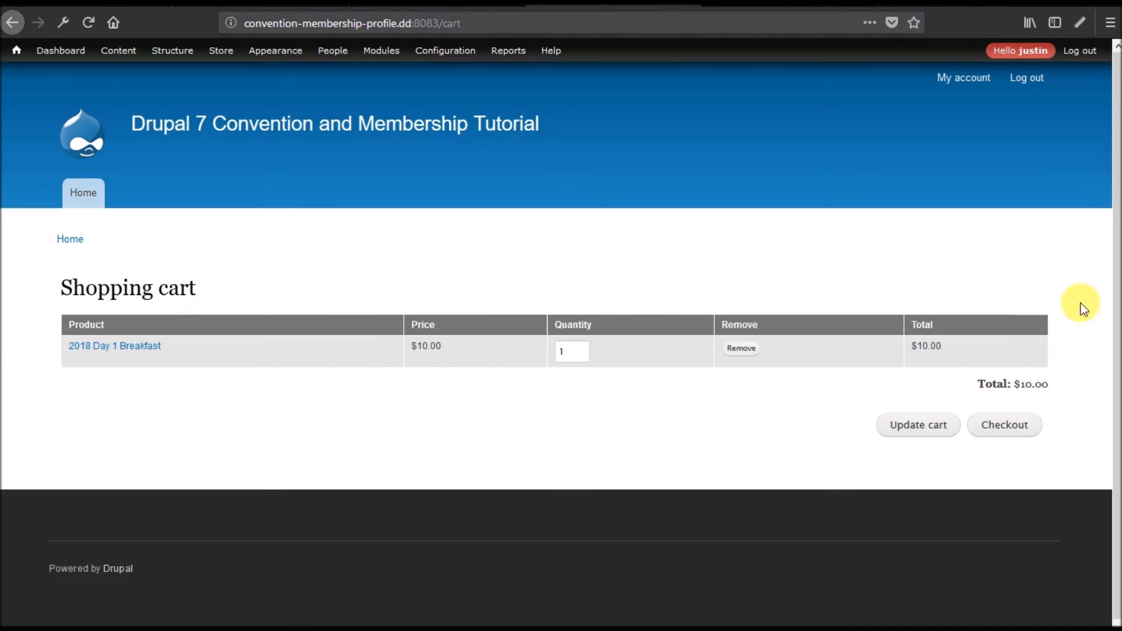
pyautogui.click(1041, 326)
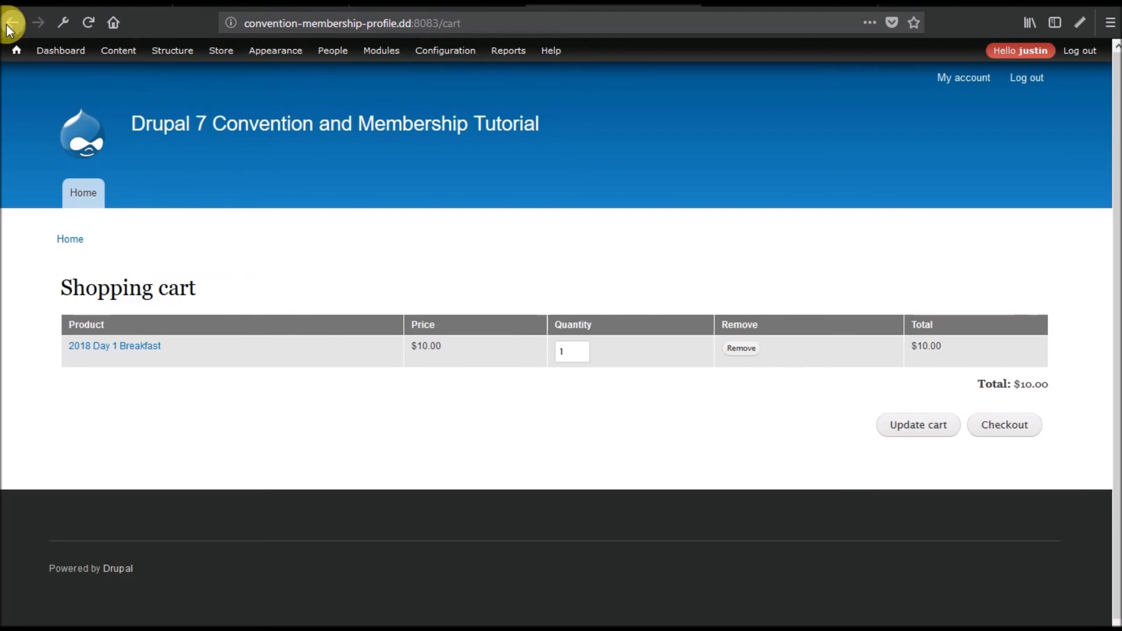
# Return to the conference event page at node/1.
pyautogui.moveTo(163, 56)
pyautogui.click(118, 54)
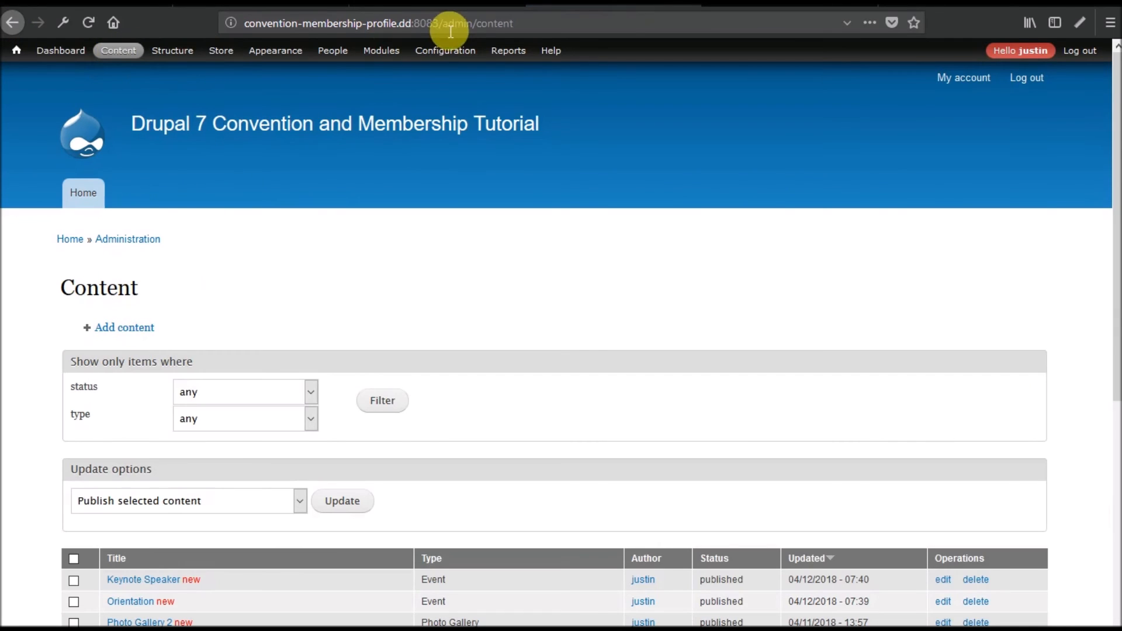
pyautogui.moveTo(443, 23); pyautogui.dragTo(639, 33)
pyautogui.write('node/1')
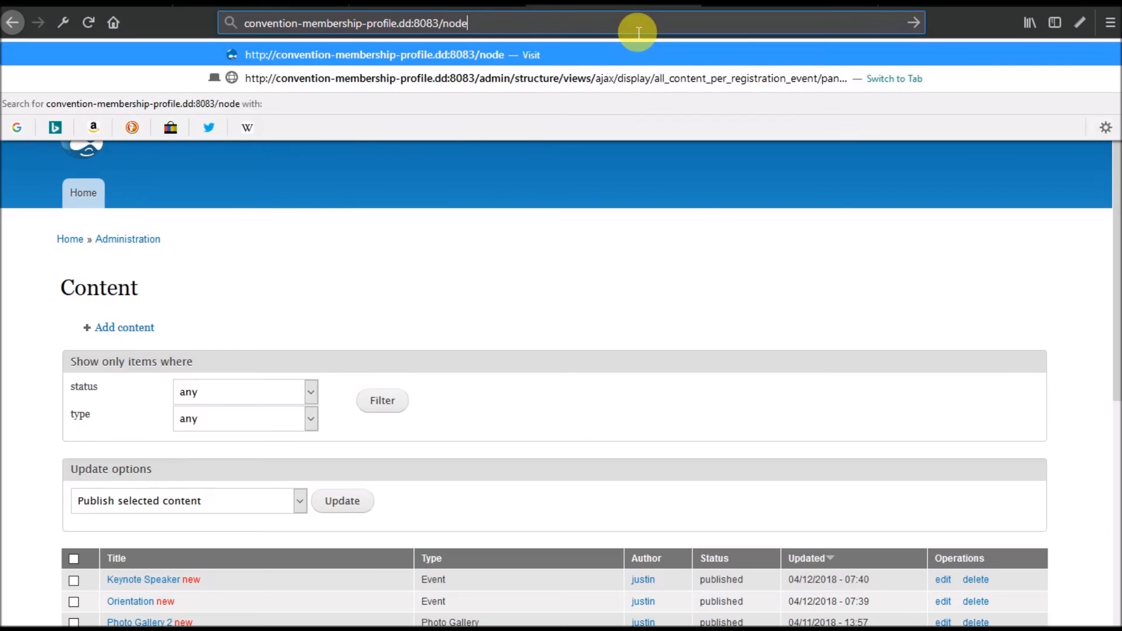
pyautogui.press('Return')
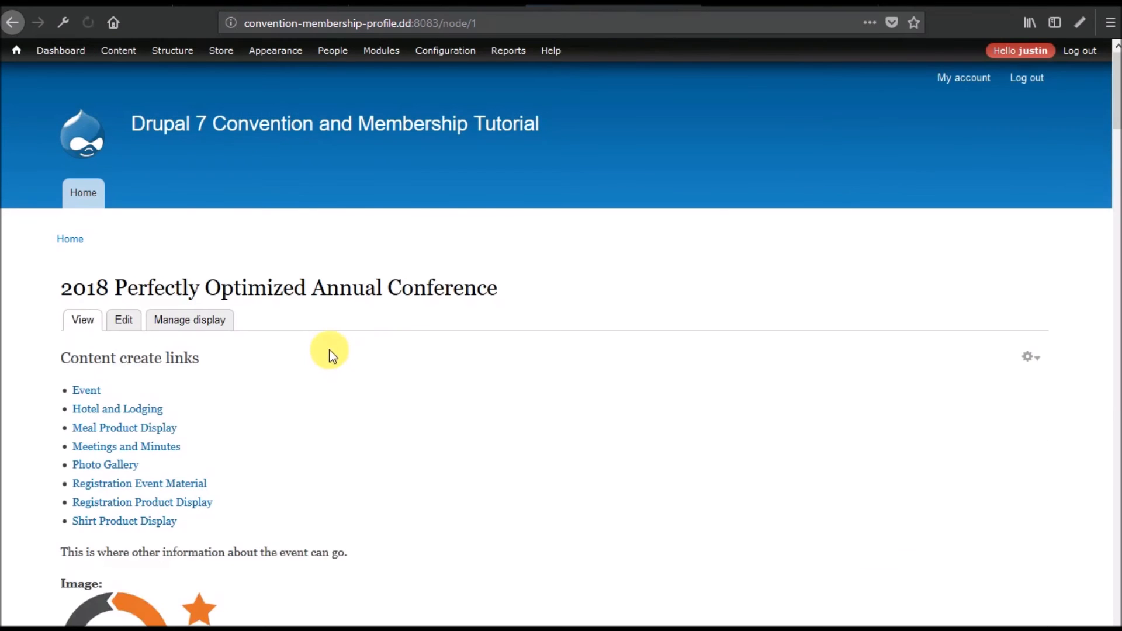
# Enter the registrant's name and contact number in the Late Member Registration form.
pyautogui.scroll(-20, 328, 353)
pyautogui.scroll(-6, 330, 353)
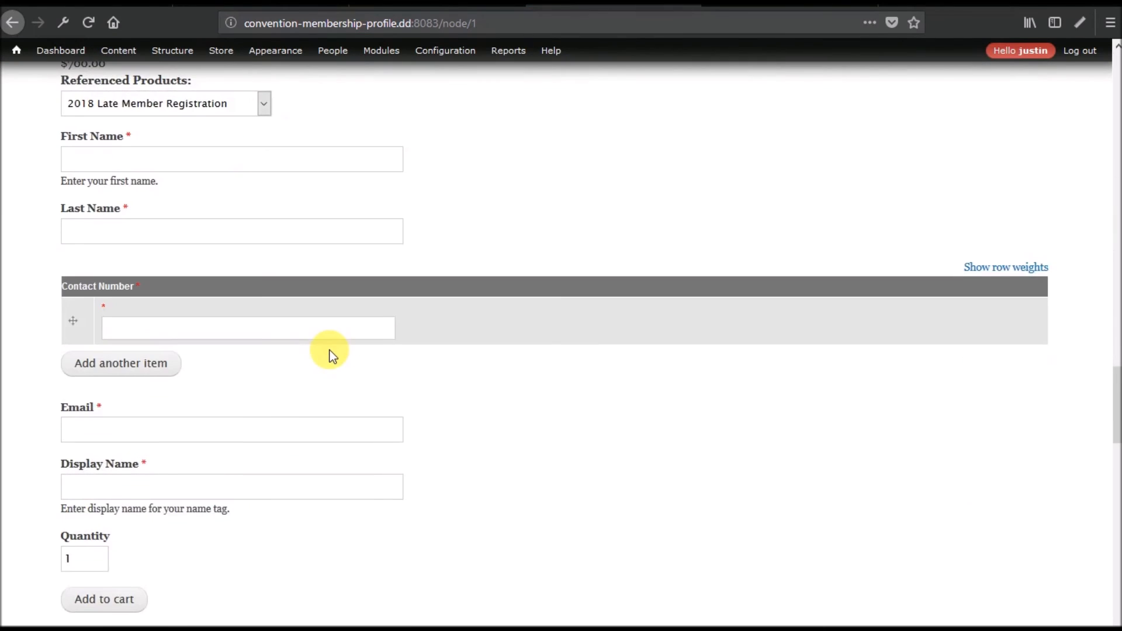
pyautogui.scroll(5, 329, 353)
pyautogui.click(168, 438)
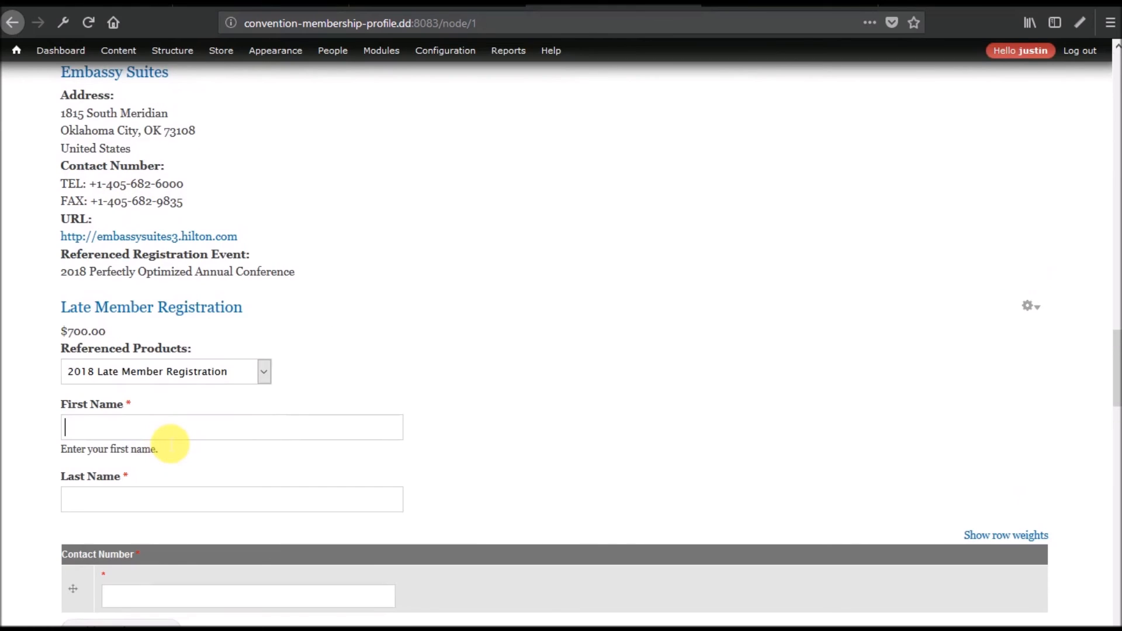
pyautogui.press('Tab')
pyautogui.press('Tab')
pyautogui.press('Tab')
# Fill in the registrant's e-mail and display name, then add the Late Member Registration to the cart.
pyautogui.scroll(-5, 238, 431)
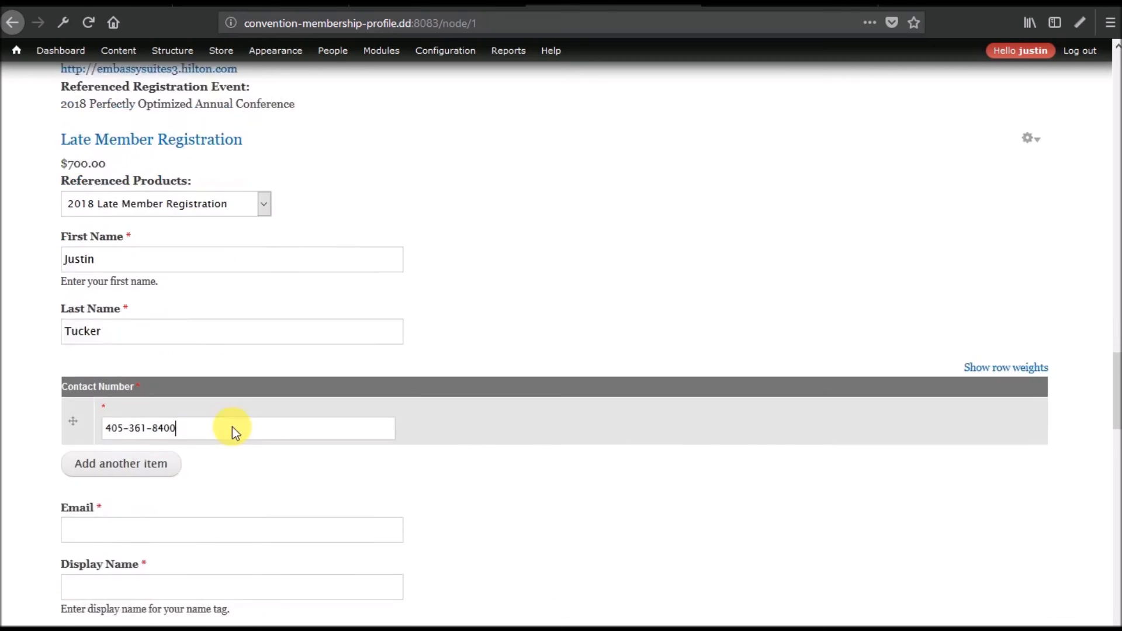
pyautogui.scroll(-3, 238, 432)
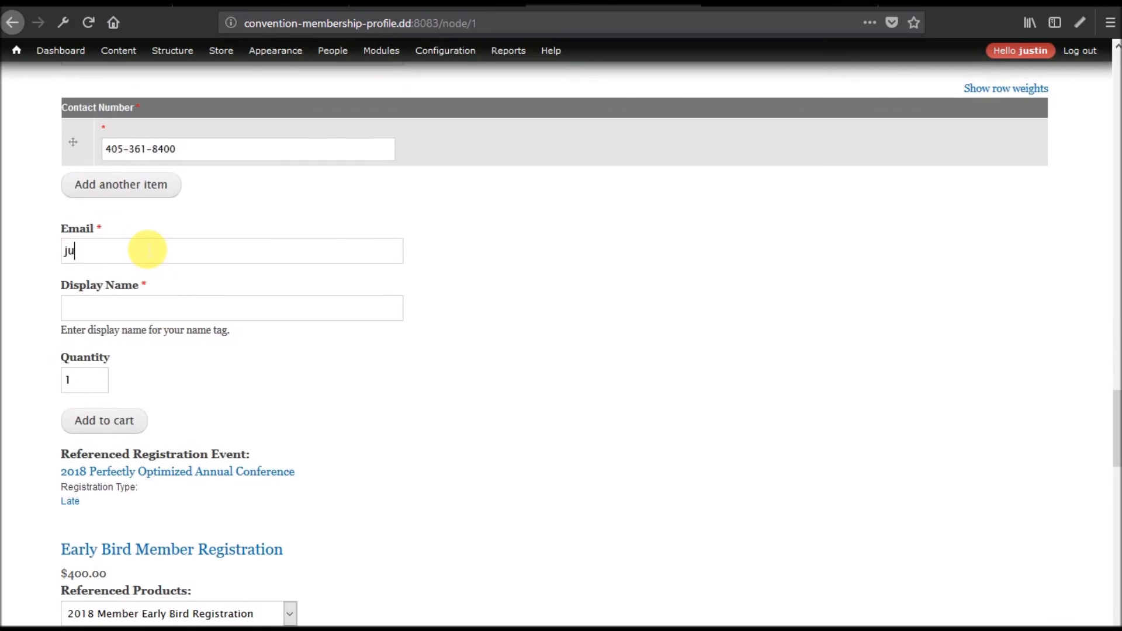
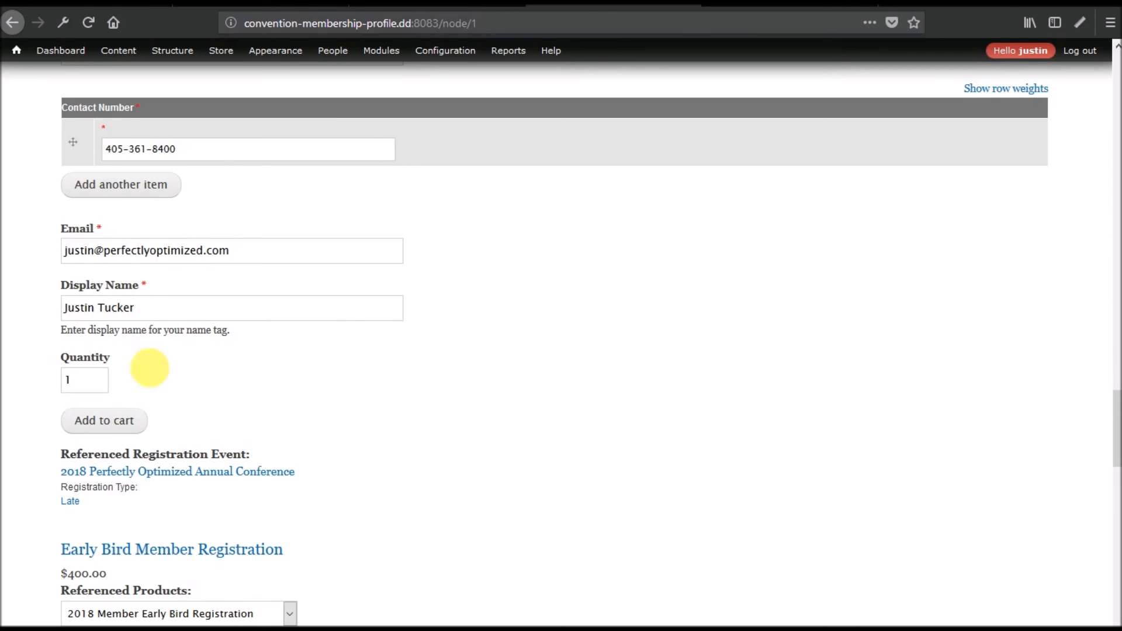
pyautogui.click(109, 430)
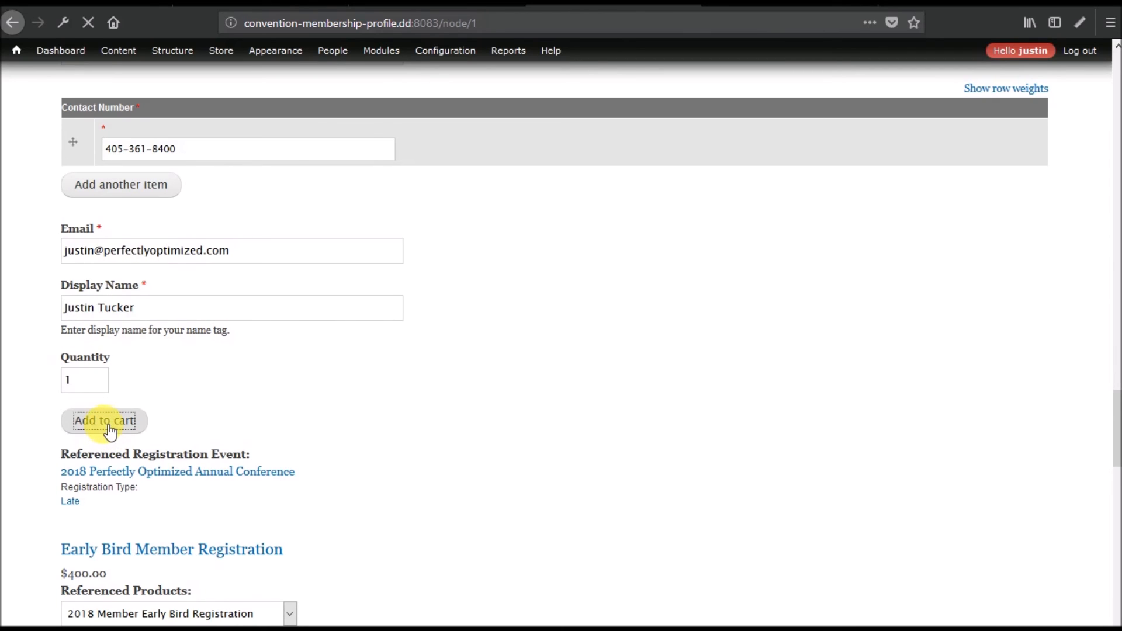
# Open the shopping cart and proceed to checkout for the $710.00 total.
pyautogui.click(336, 248)
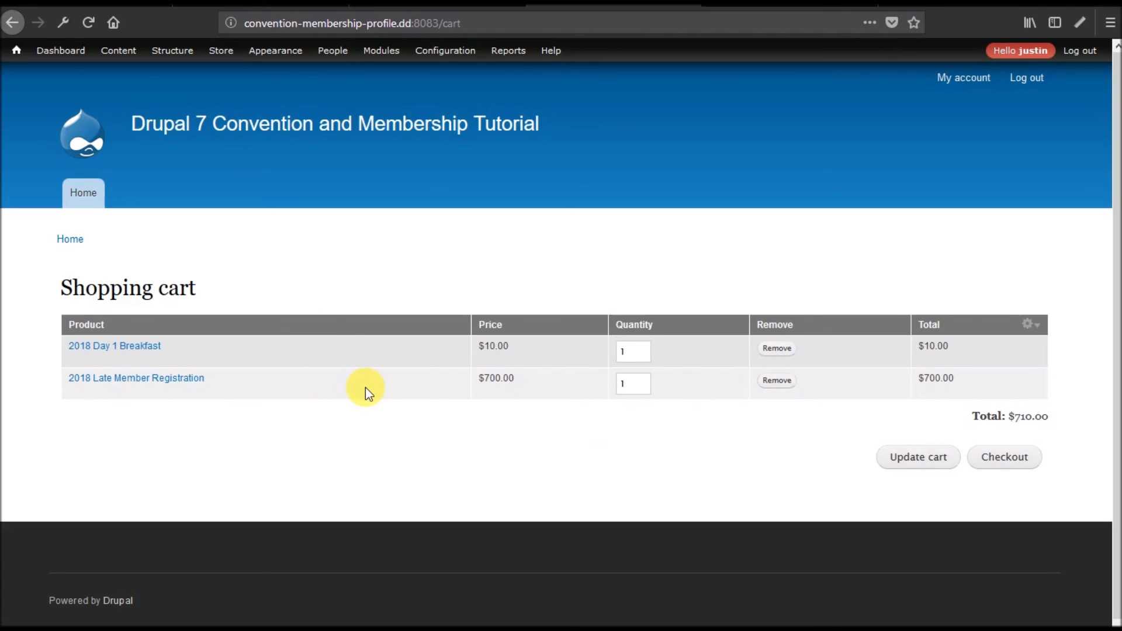
pyautogui.moveTo(219, 49)
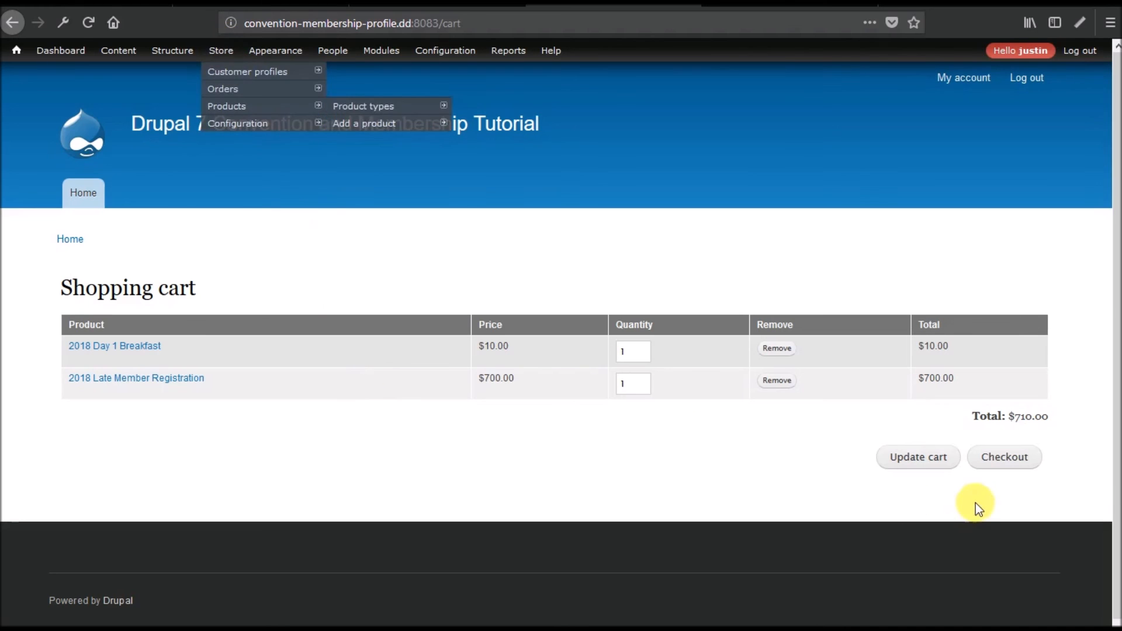
pyautogui.click(1001, 458)
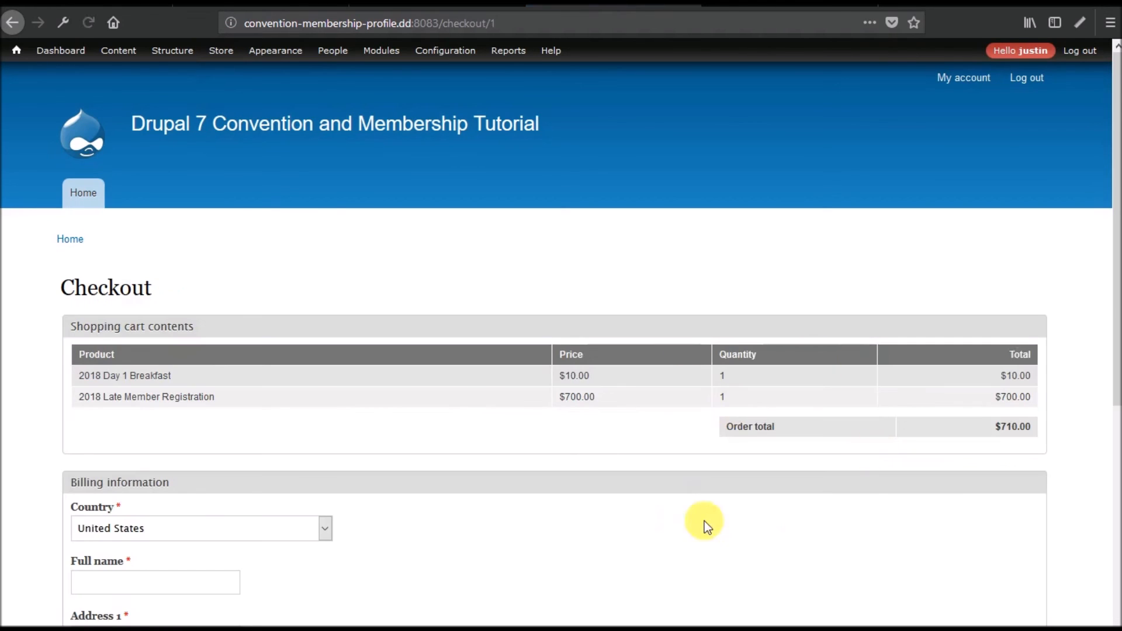
pyautogui.scroll(-6, 596, 458)
pyautogui.scroll(6, 388, 403)
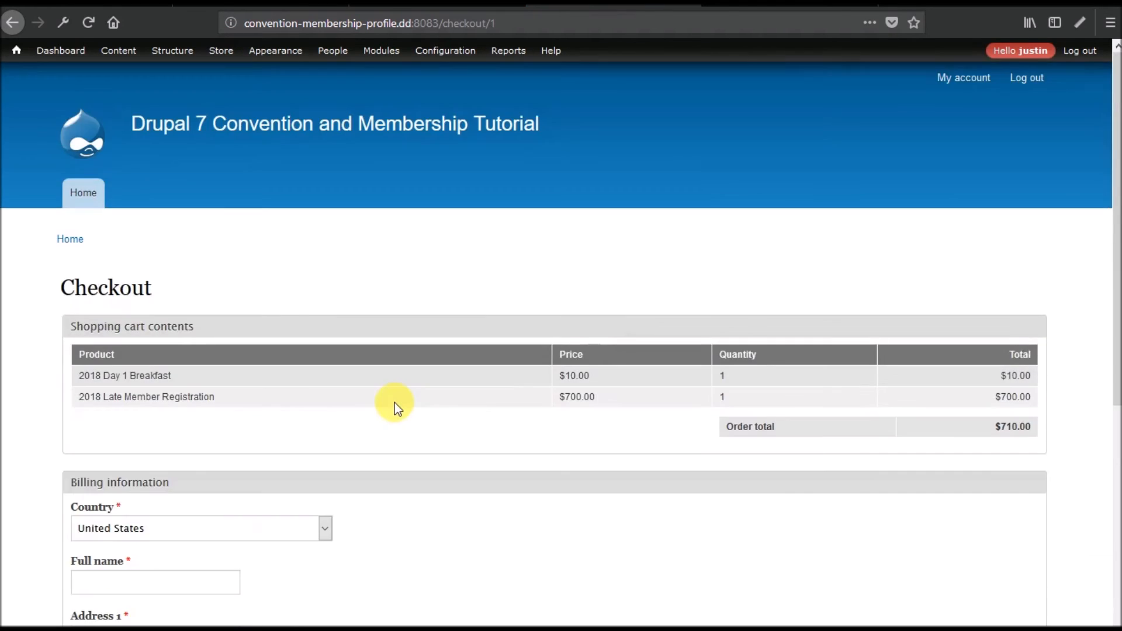
# Open the store's Shopping carts list and load the /cart page.
pyautogui.moveTo(226, 55)
pyautogui.moveTo(232, 94)
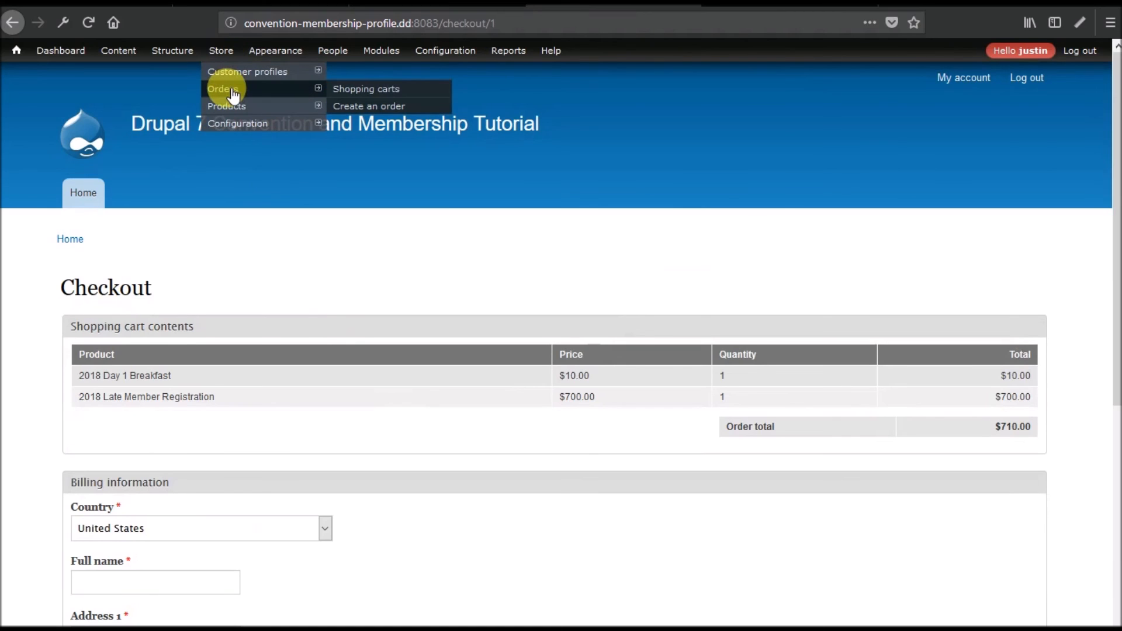
pyautogui.click(369, 91)
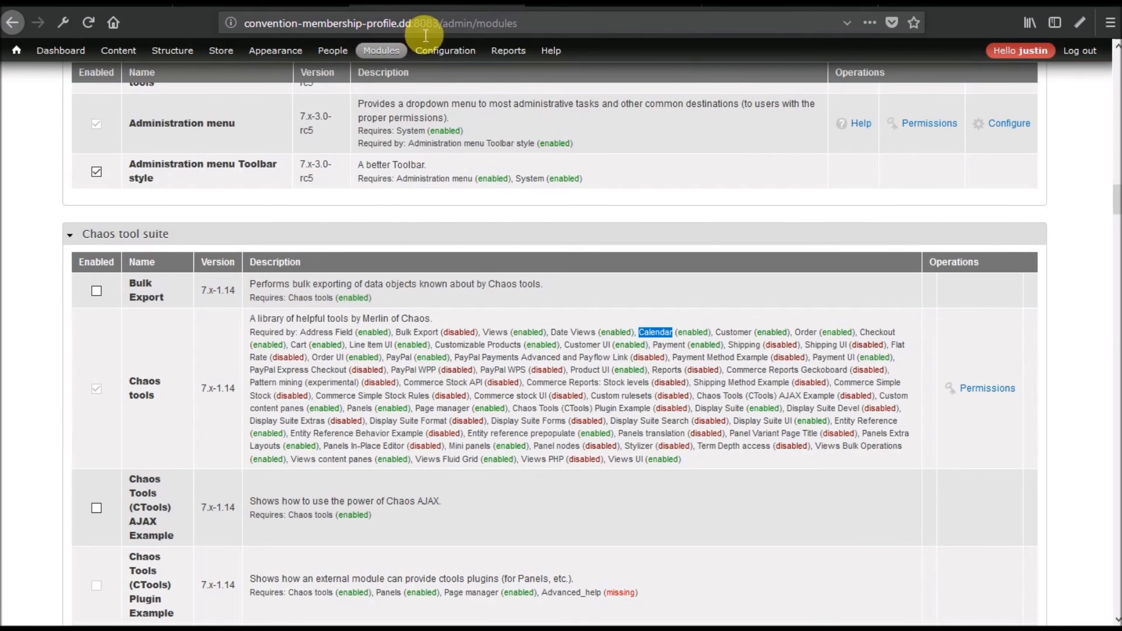
pyautogui.moveTo(442, 24); pyautogui.dragTo(656, 35)
pyautogui.write('cart')
pyautogui.press('Return')
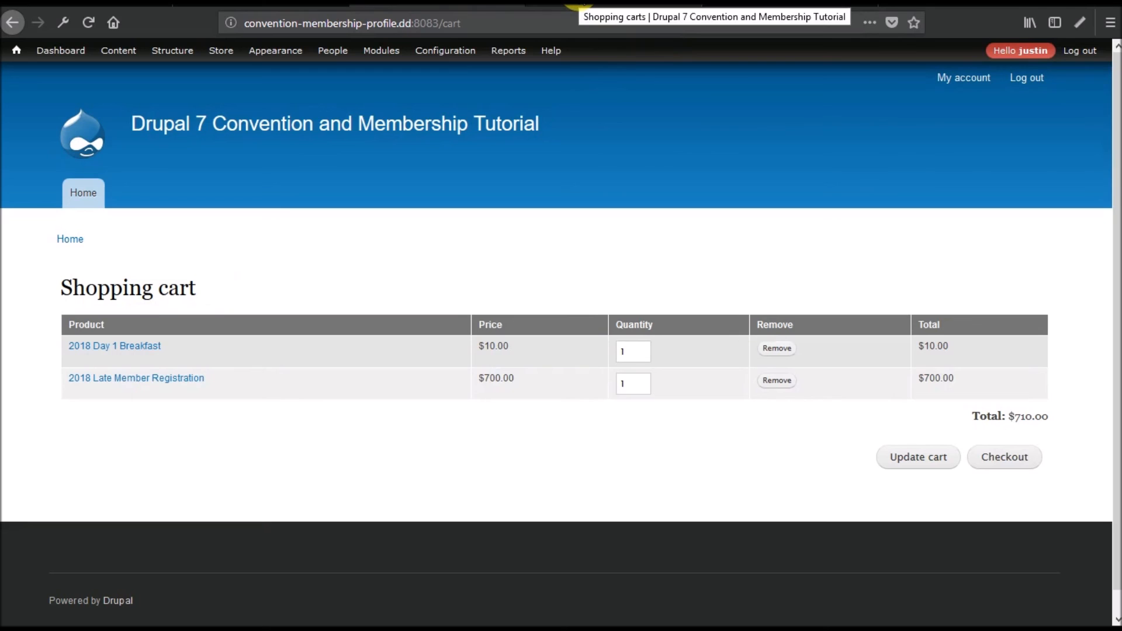
# View Order 1 from the Shopping carts list, showing its two items totalling $710.00.
pyautogui.click(581, 3)
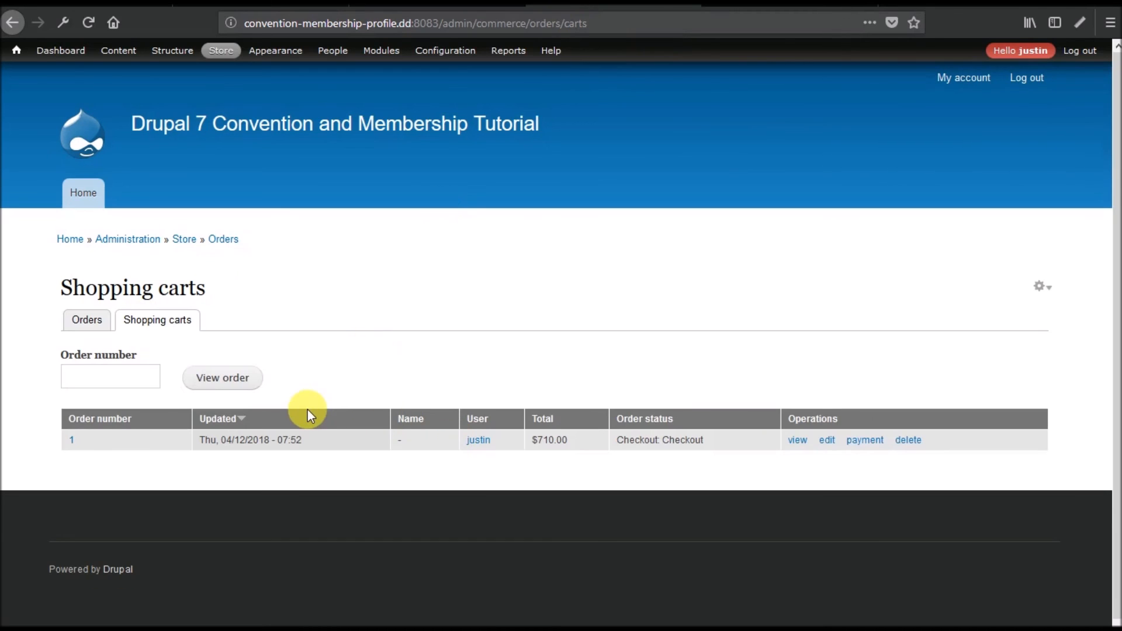
pyautogui.click(93, 323)
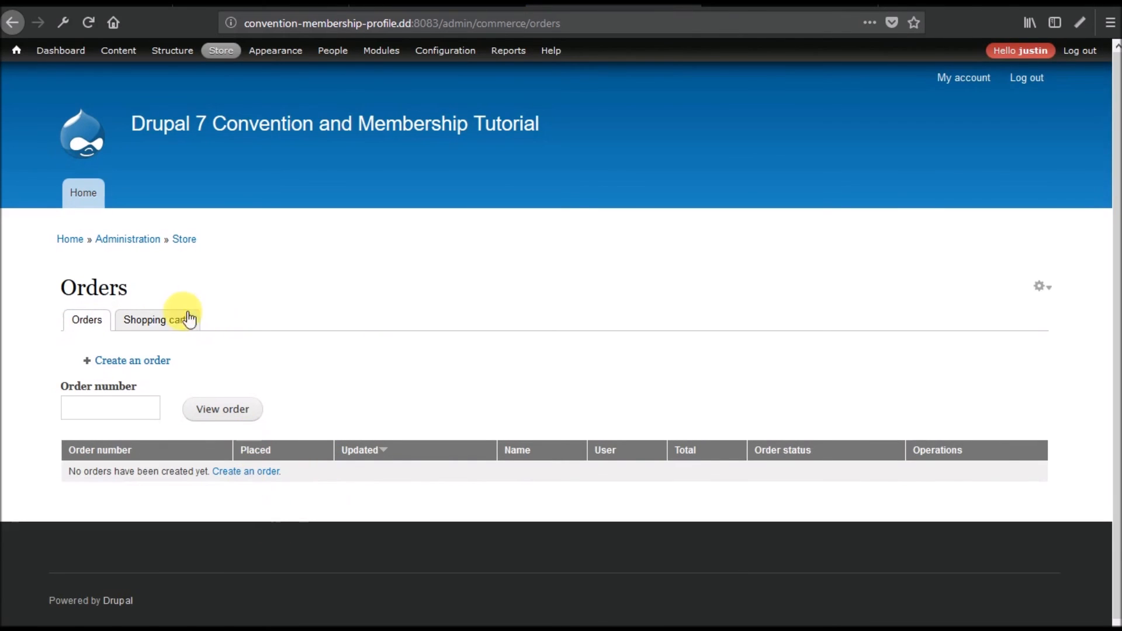
pyautogui.click(165, 322)
pyautogui.scroll(-1, 422, 365)
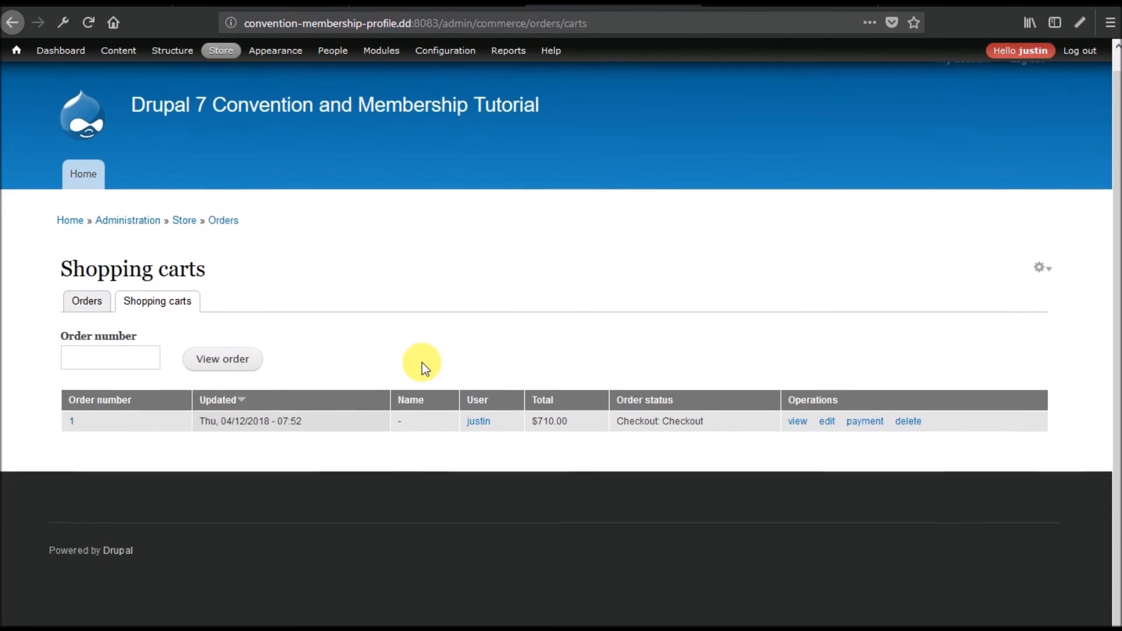
pyautogui.click(798, 417)
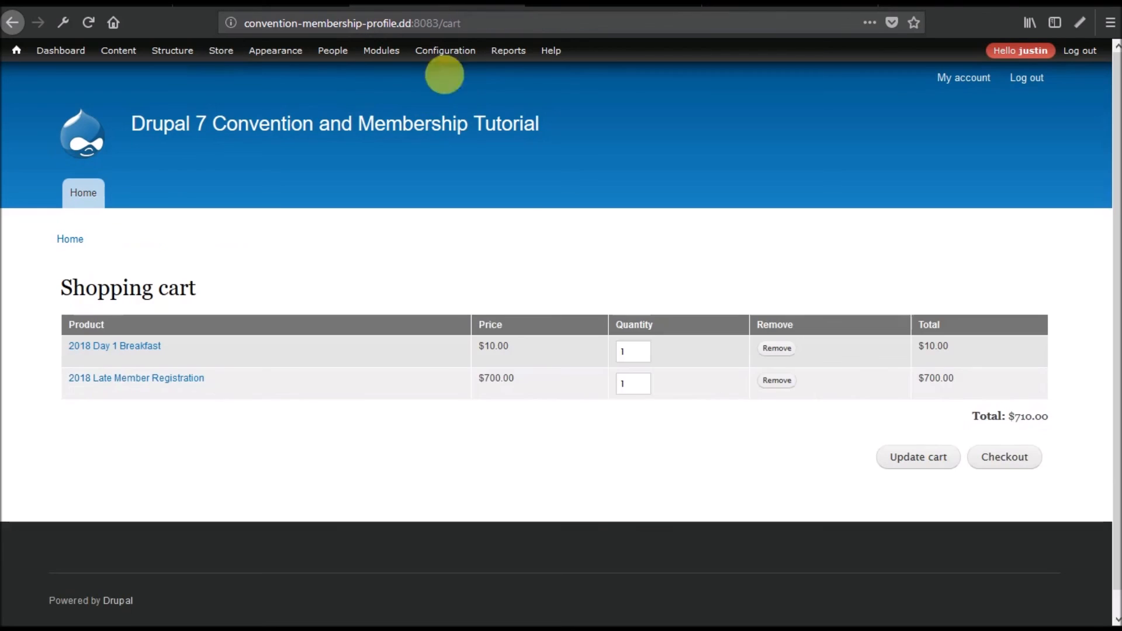
# Load node/1 and scroll down to the conference page's Meal Options and T-shirt sections.
pyautogui.moveTo(445, 51)
pyautogui.moveTo(443, 124)
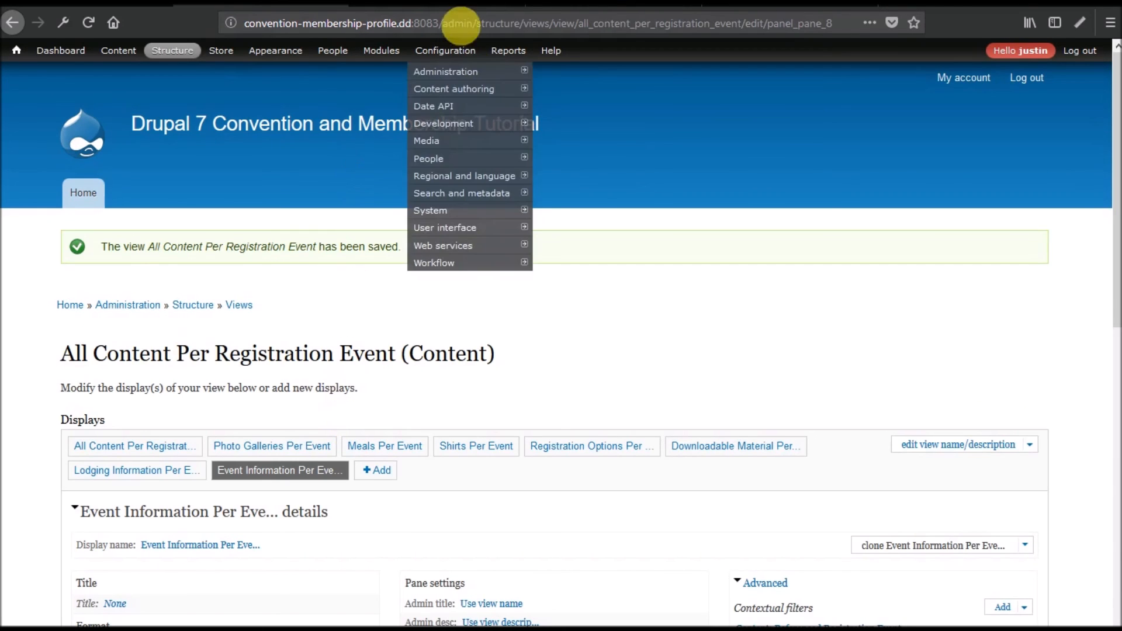
pyautogui.click(443, 23)
pyautogui.hotkey('shift', 'End')
pyautogui.write('node/')
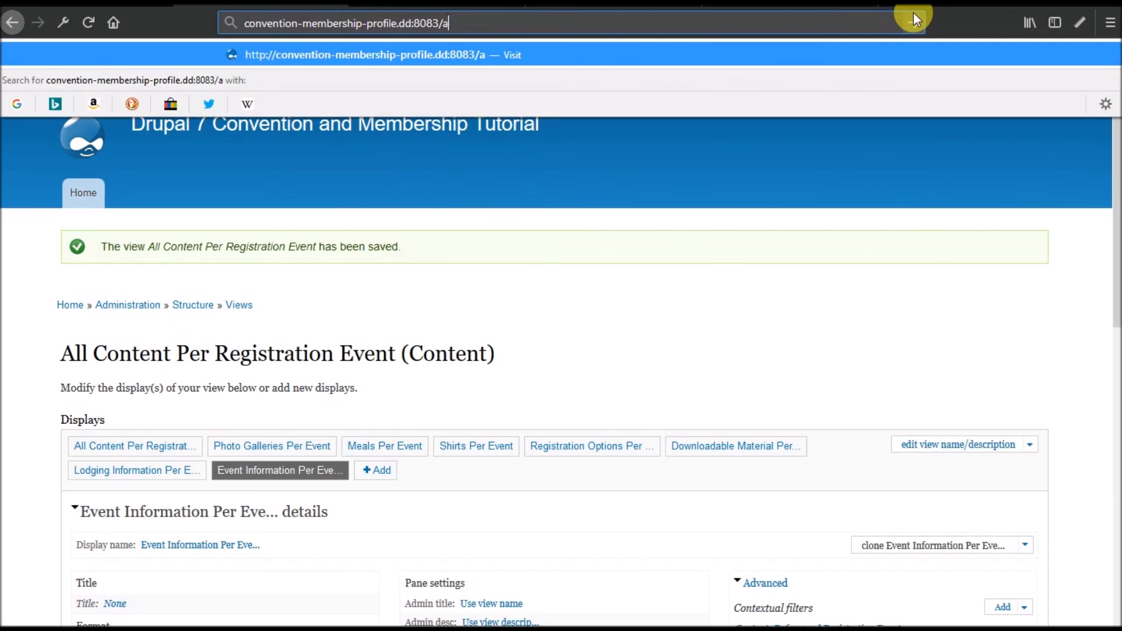
pyautogui.write('1')
pyautogui.press('Return')
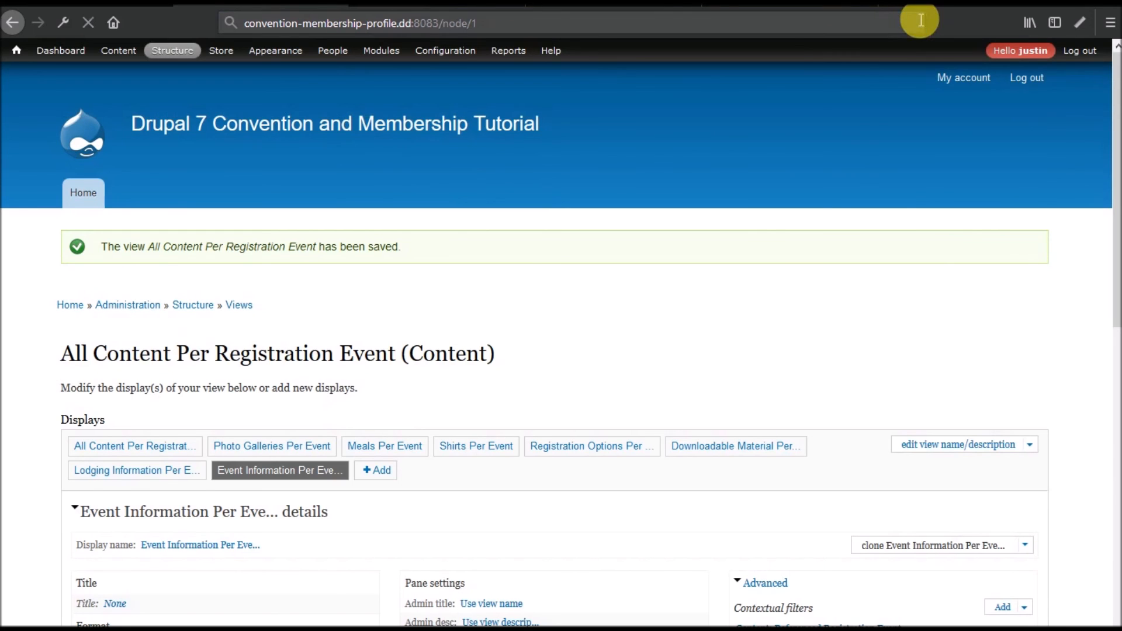
pyautogui.scroll(-15, 349, 335)
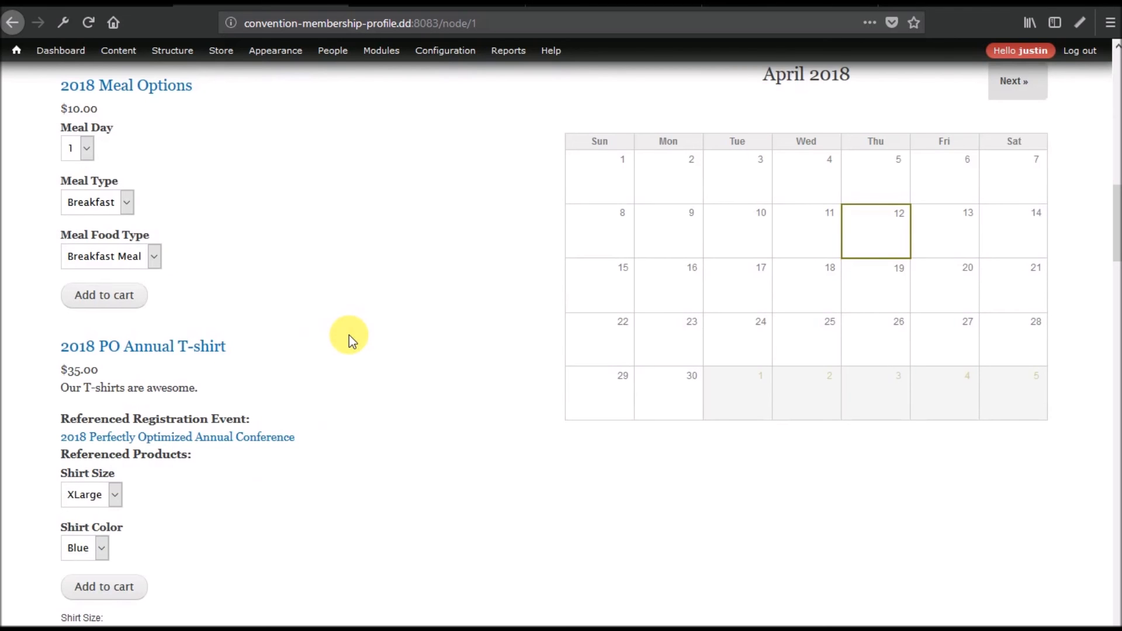
pyautogui.scroll(-3, 349, 335)
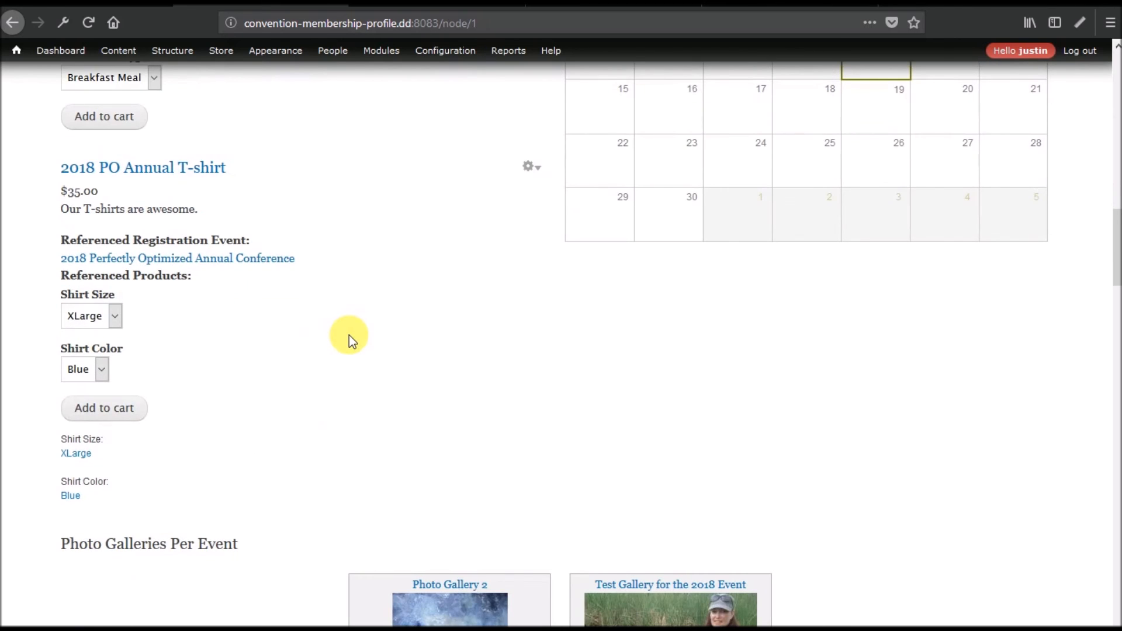
pyautogui.scroll(-8, 349, 335)
pyautogui.scroll(8, 349, 335)
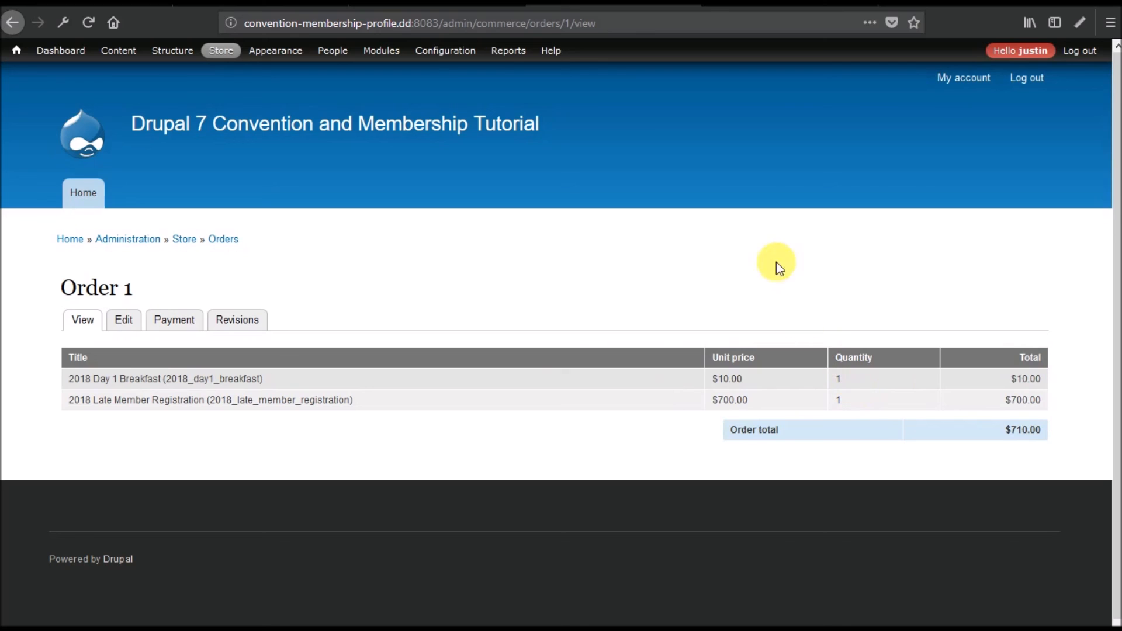
# Return to the conference page and scroll through its meals, $35.00 T-shirt, galleries and downloads.
pyautogui.click(438, 4)
pyautogui.click(272, 5)
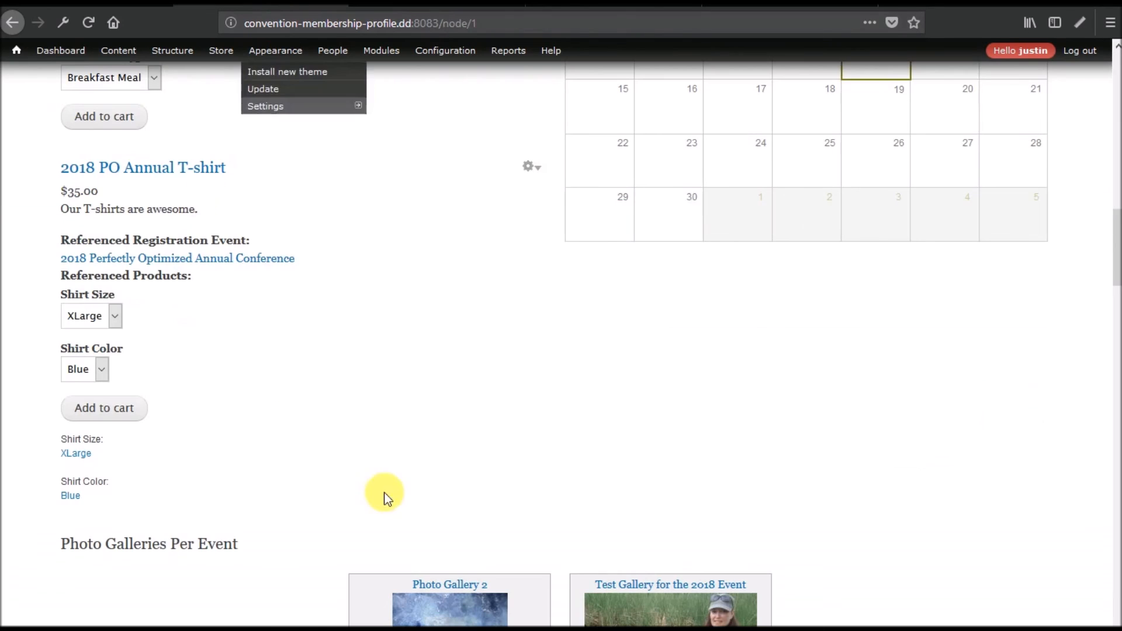
pyautogui.scroll(-20, 402, 510)
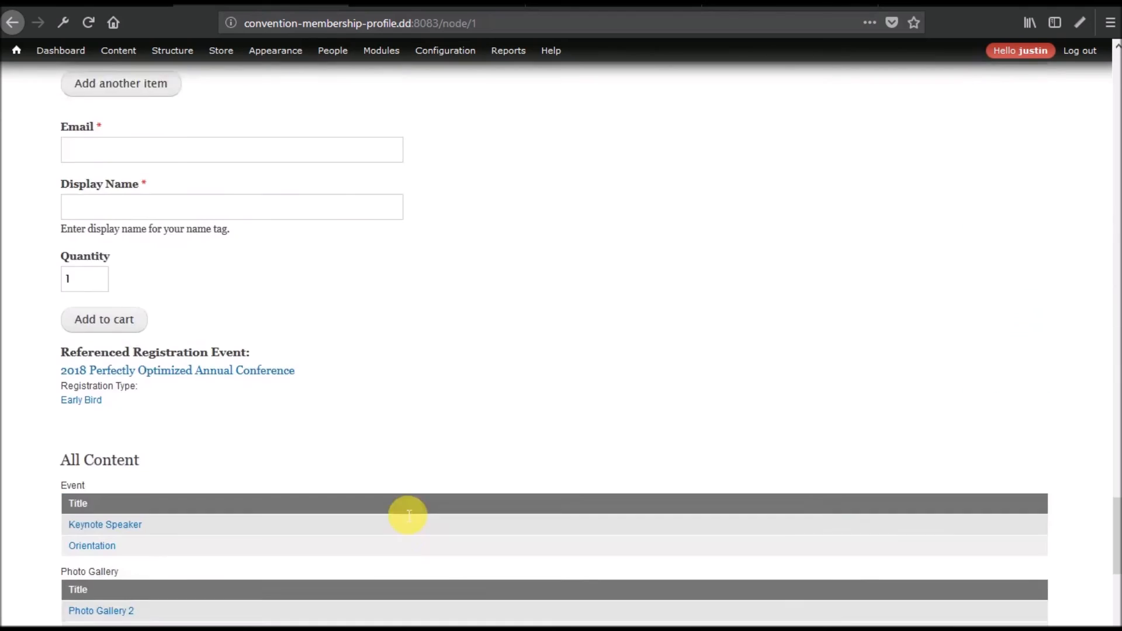
pyautogui.scroll(20, 402, 510)
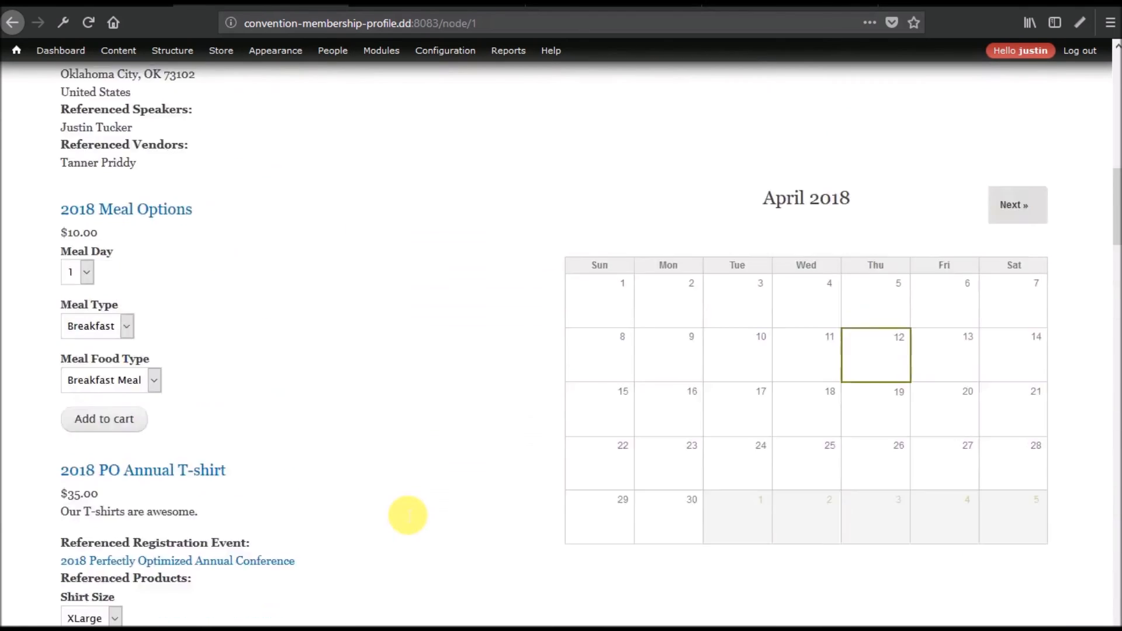
pyautogui.scroll(-10, 402, 510)
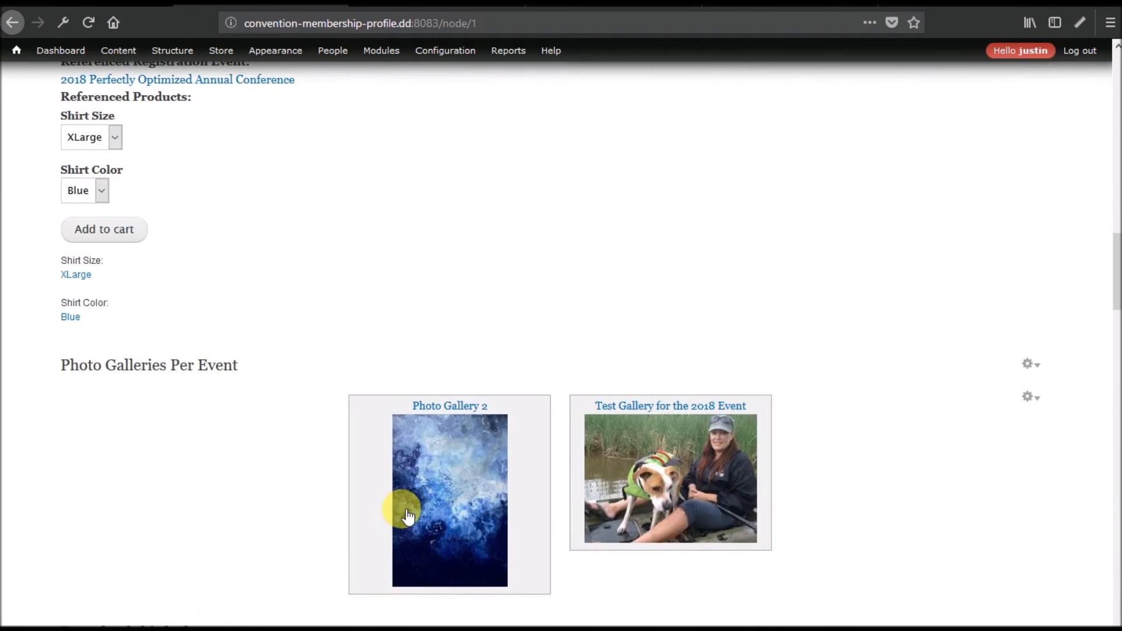
pyautogui.scroll(-5, 408, 514)
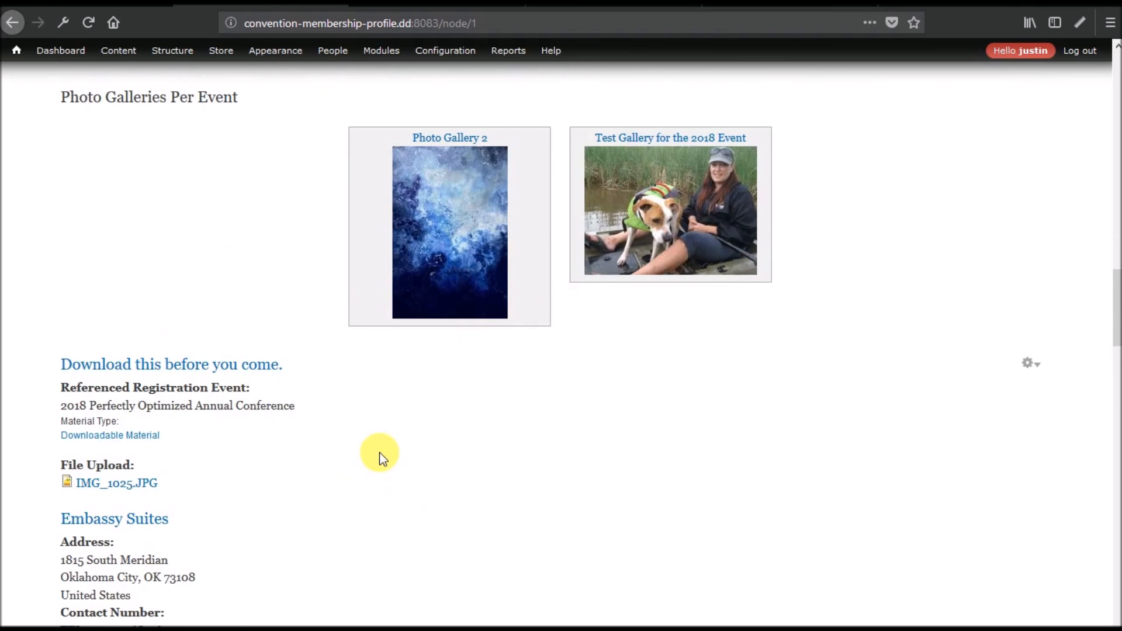
pyautogui.scroll(-8, 380, 452)
pyautogui.scroll(-9, 523, 278)
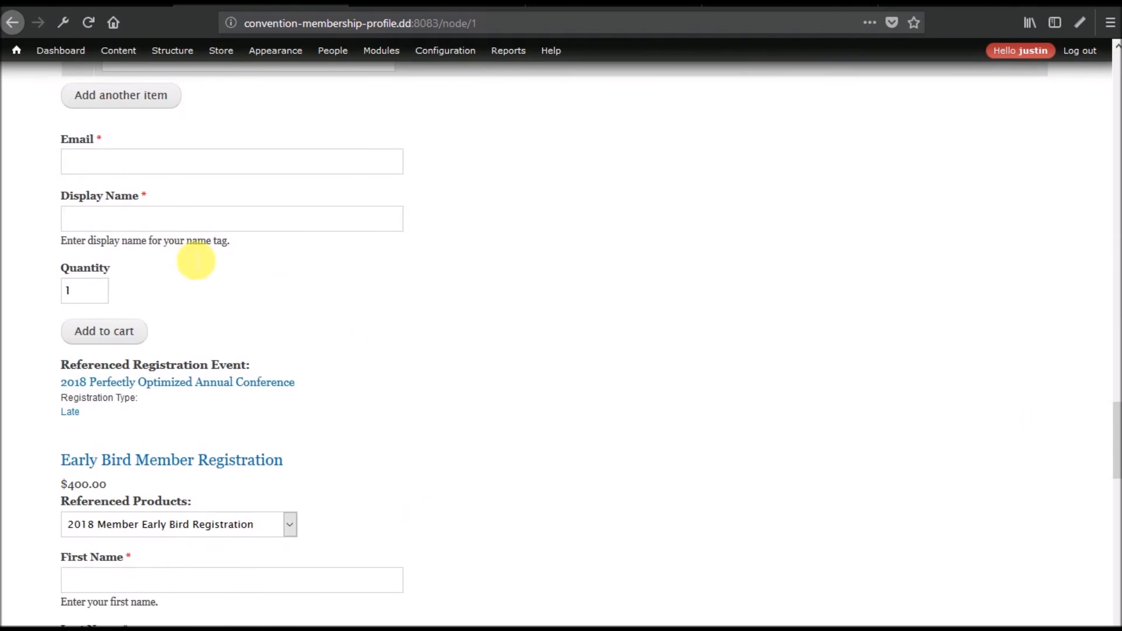
pyautogui.scroll(20, 381, 401)
pyautogui.scroll(10, 395, 403)
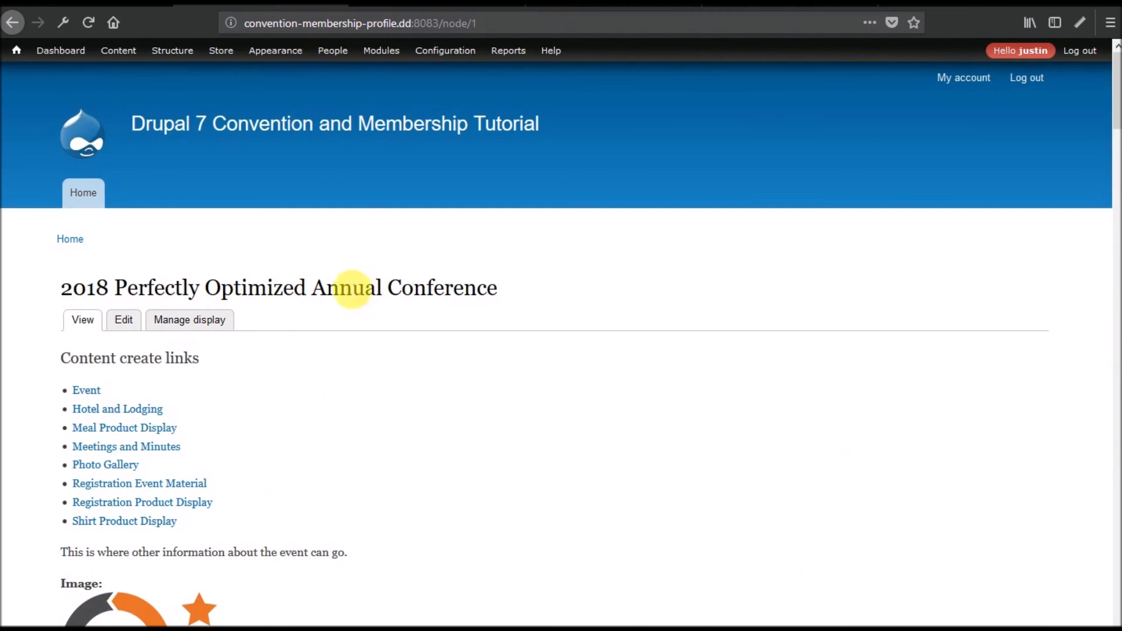
pyautogui.scroll(-3, 352, 359)
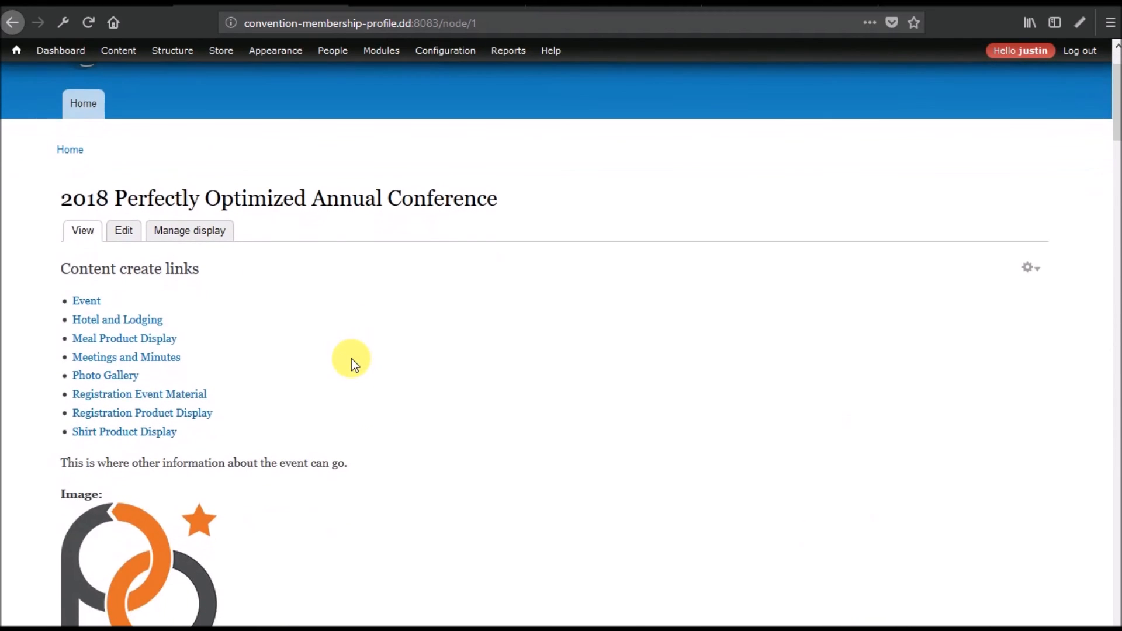
pyautogui.scroll(-6, 353, 363)
pyautogui.scroll(8, 352, 359)
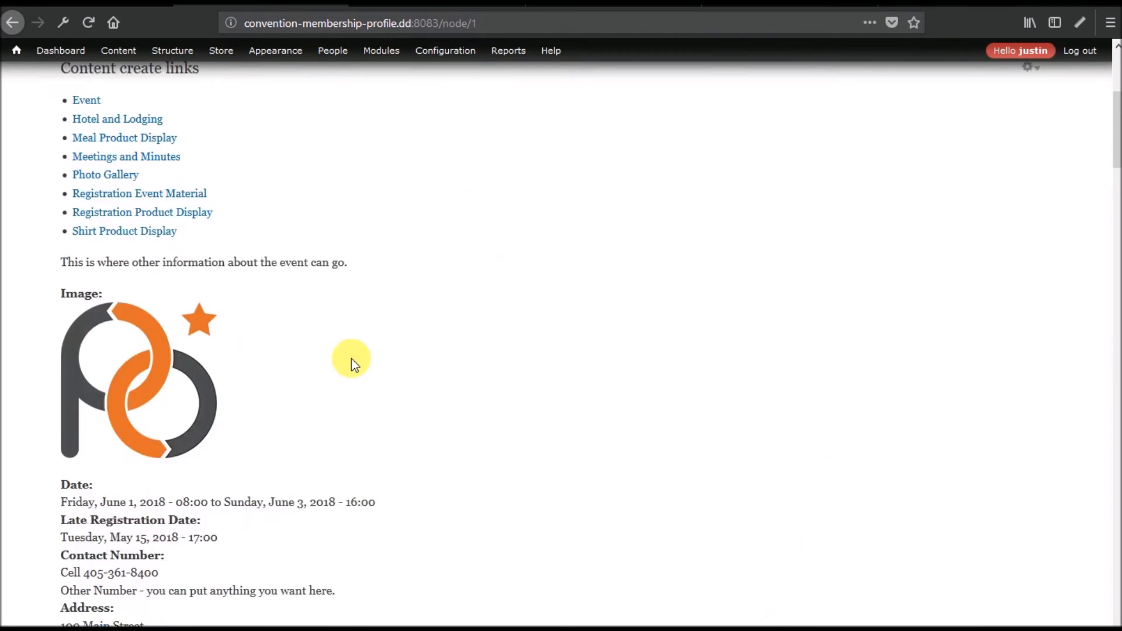